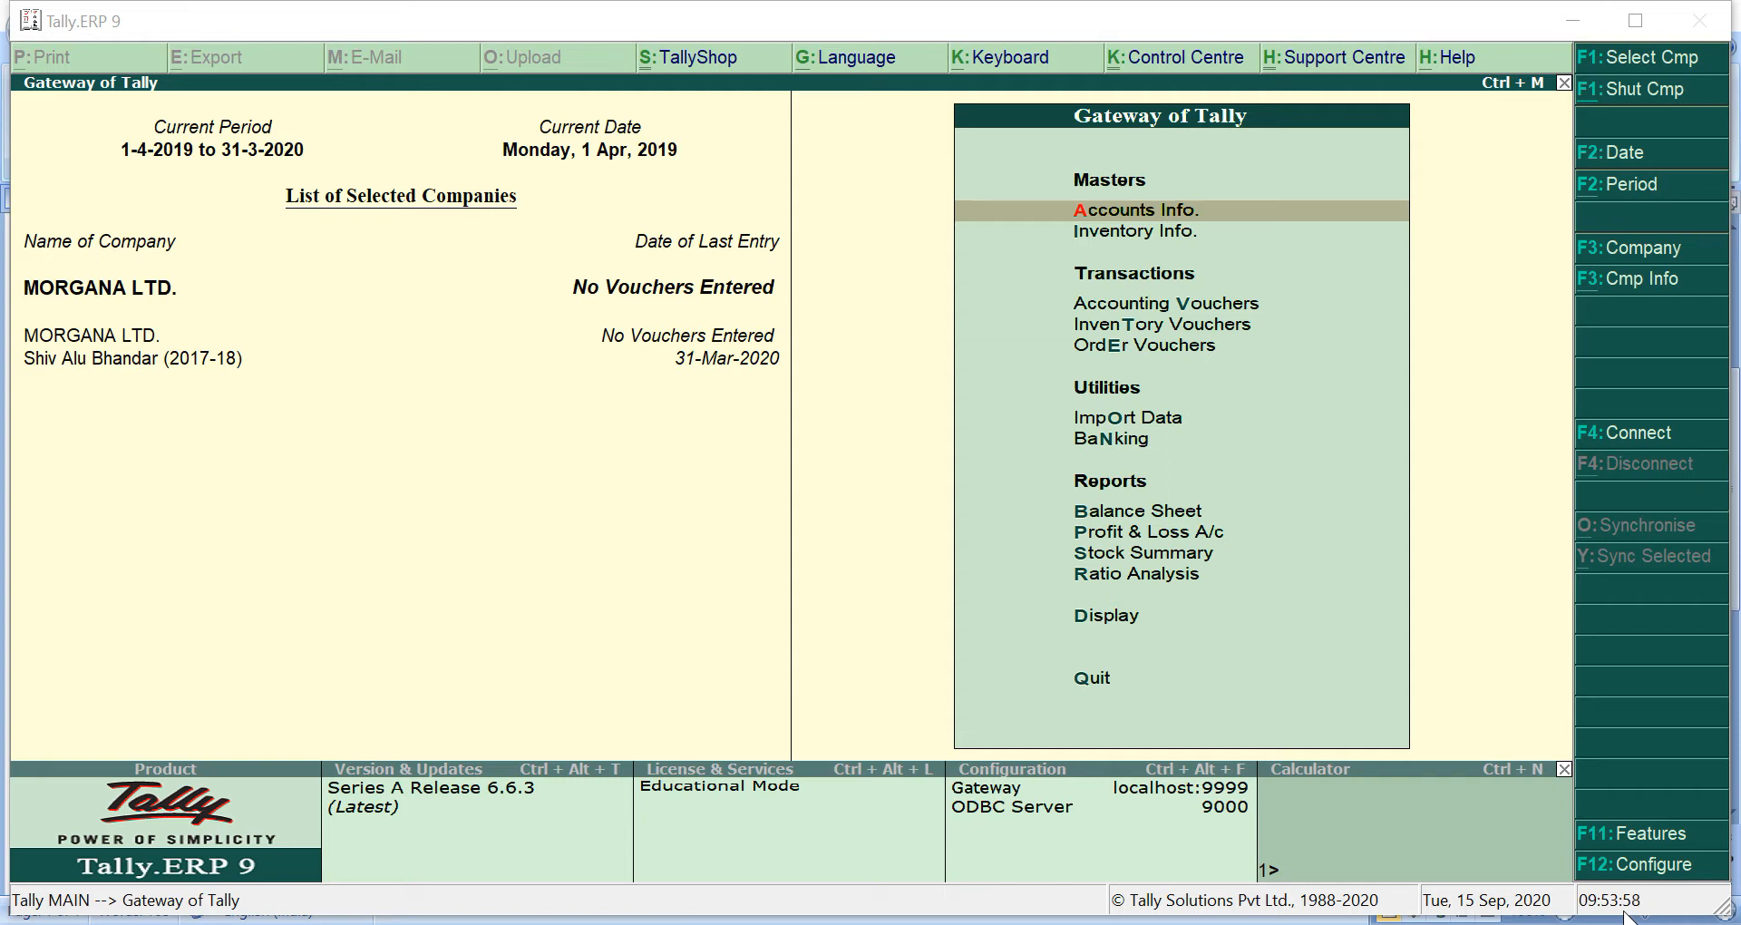
Switch to the TALLY EXERCISE - 13 document in Word and add three blank lines after transaction 10
{"action": "left_click", "coordinate": [893, 924]}
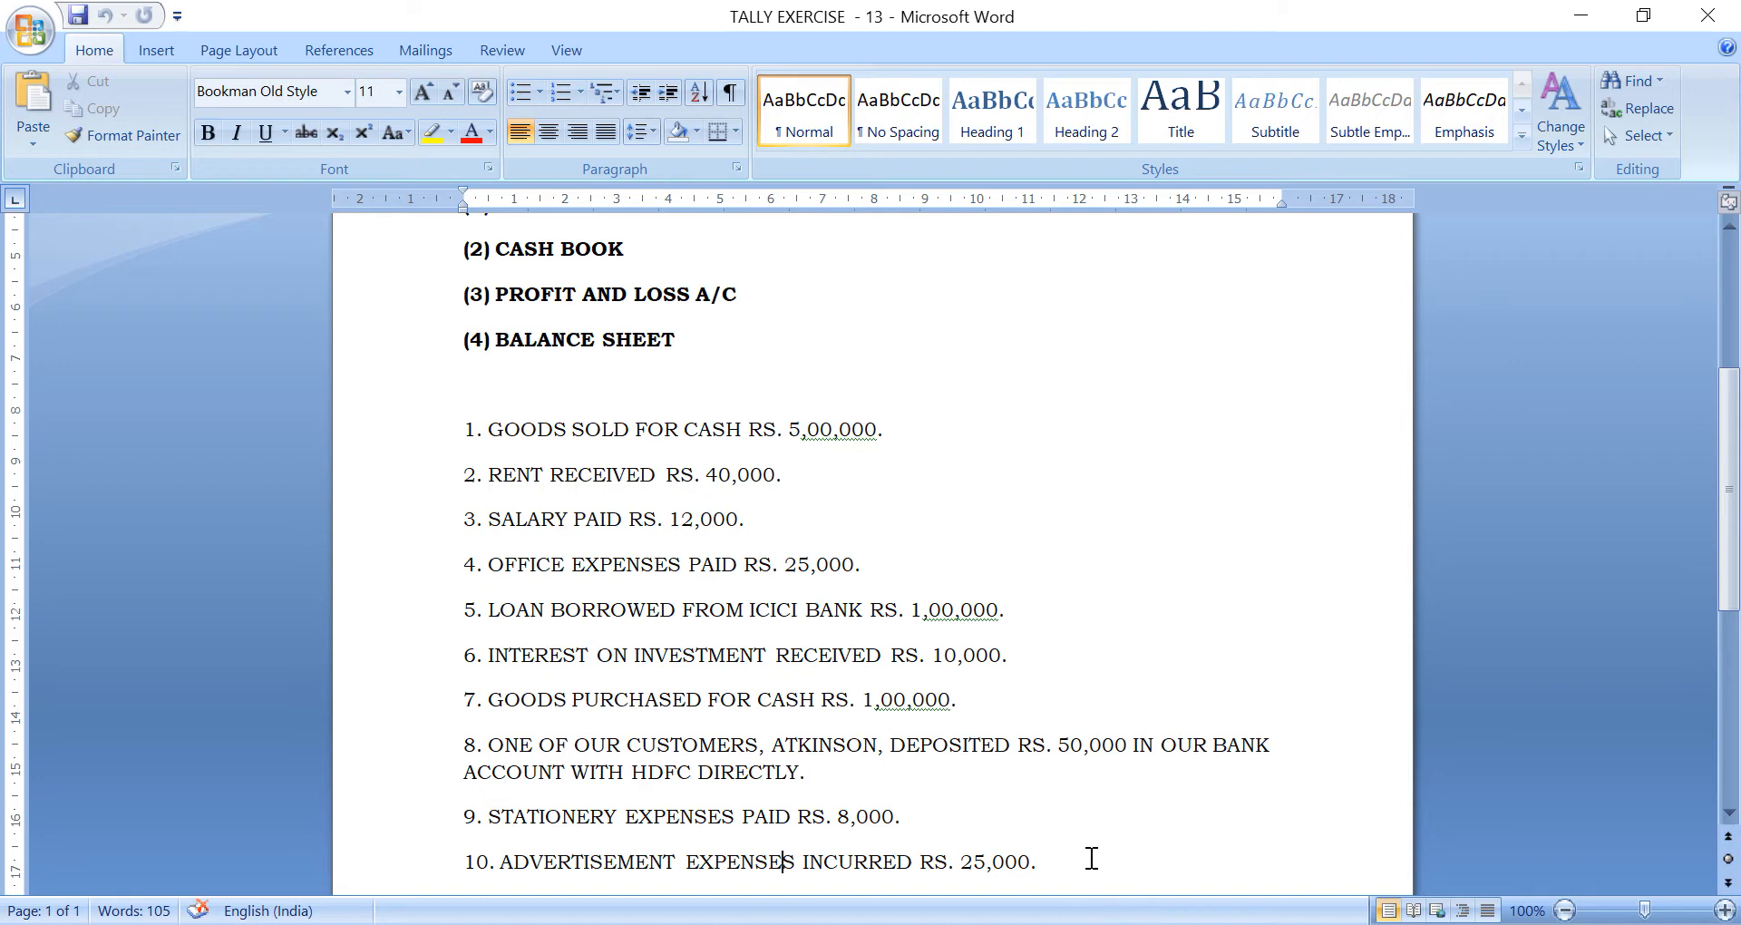
{"action": "key", "text": "Return"}
{"action": "key", "text": "Return"}
{"action": "key", "text": "Return"}
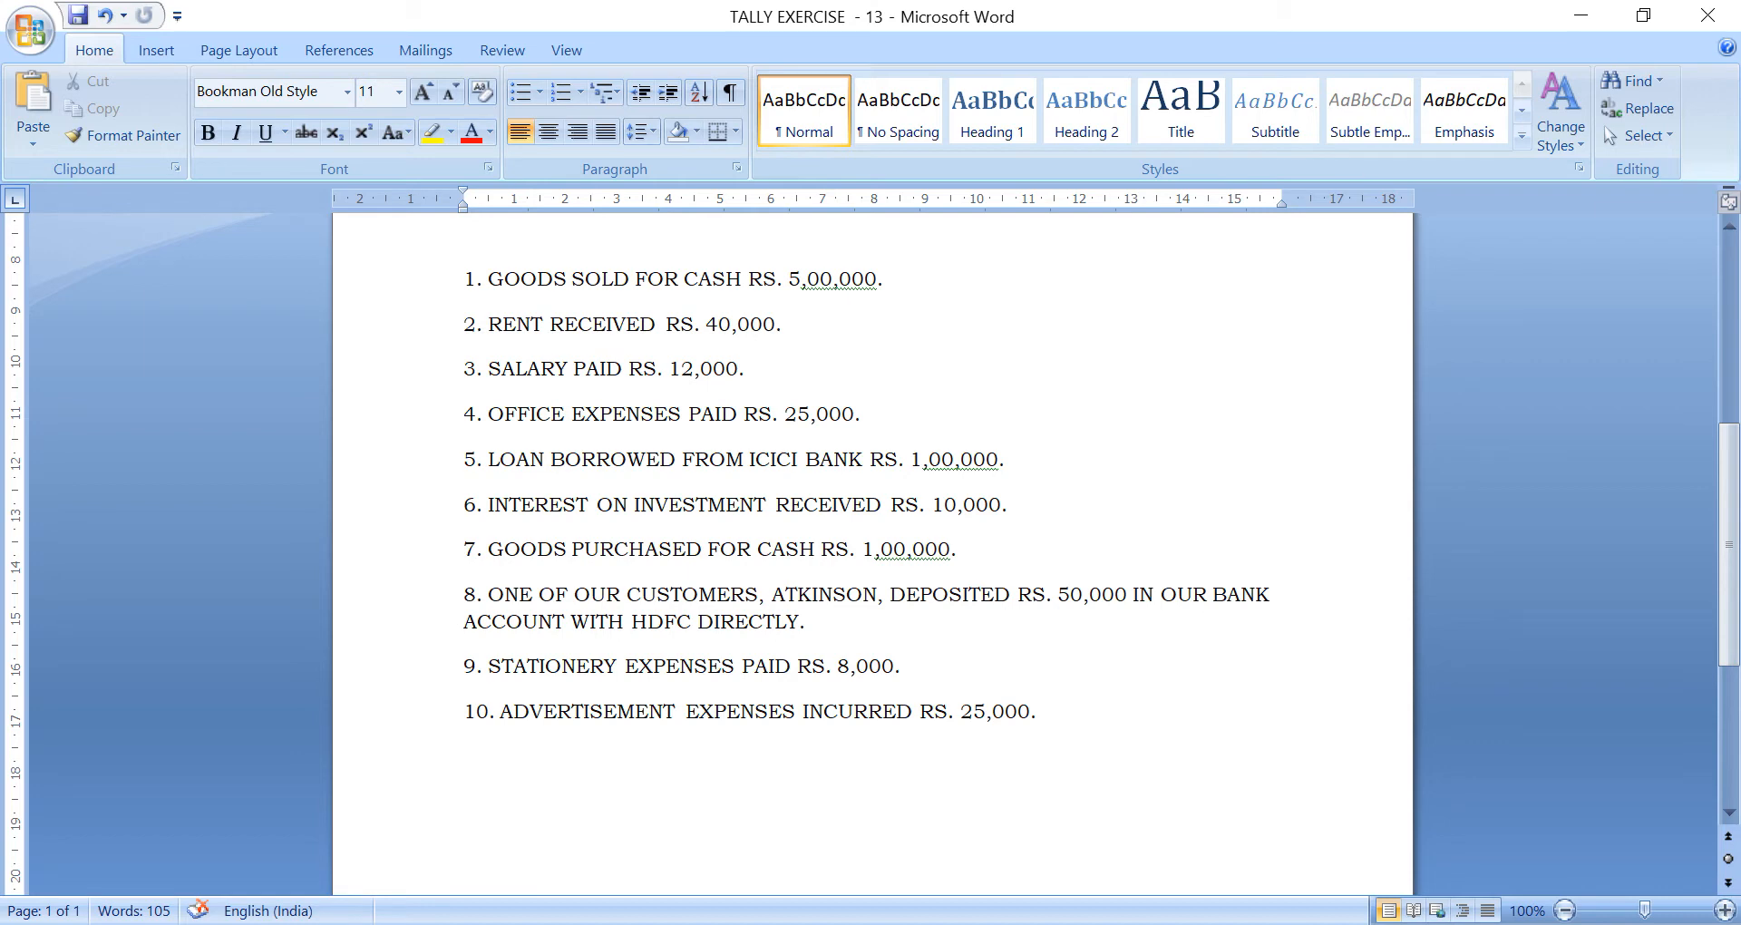
Switch to Tally.ERP 9 and start a receipt voucher for MORGANA LTD. with Cash as the account
{"action": "mouse_move", "coordinate": [979, 923]}
{"action": "left_click", "coordinate": [979, 843]}
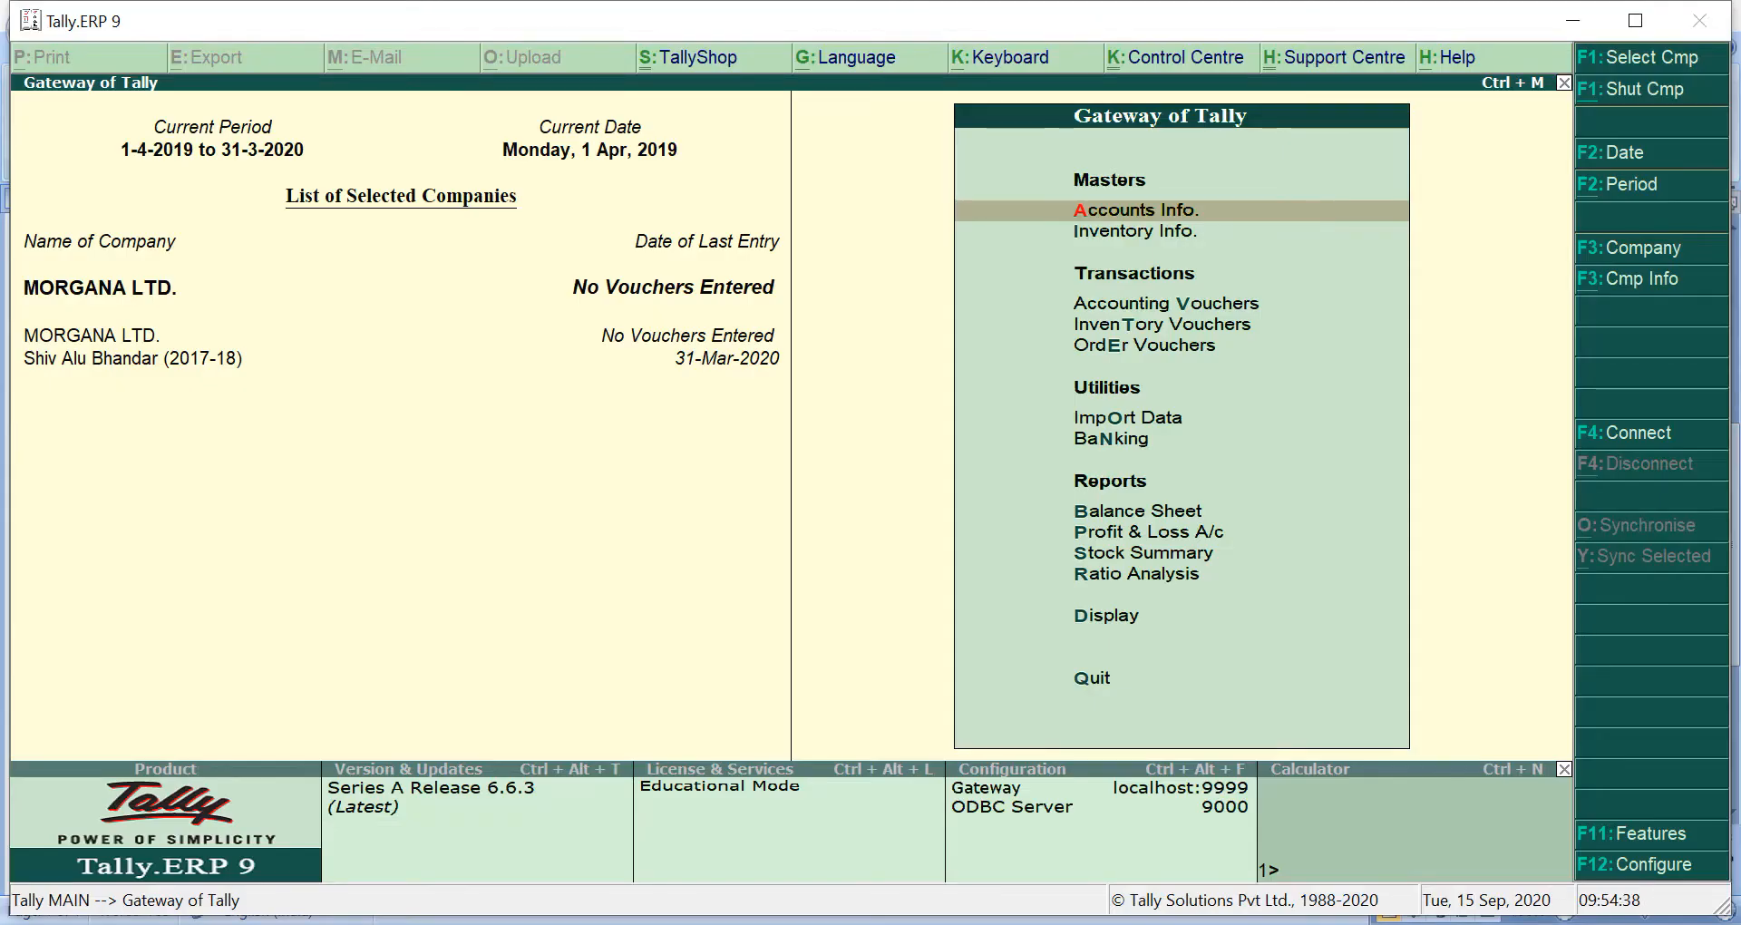
{"action": "key", "text": "v"}
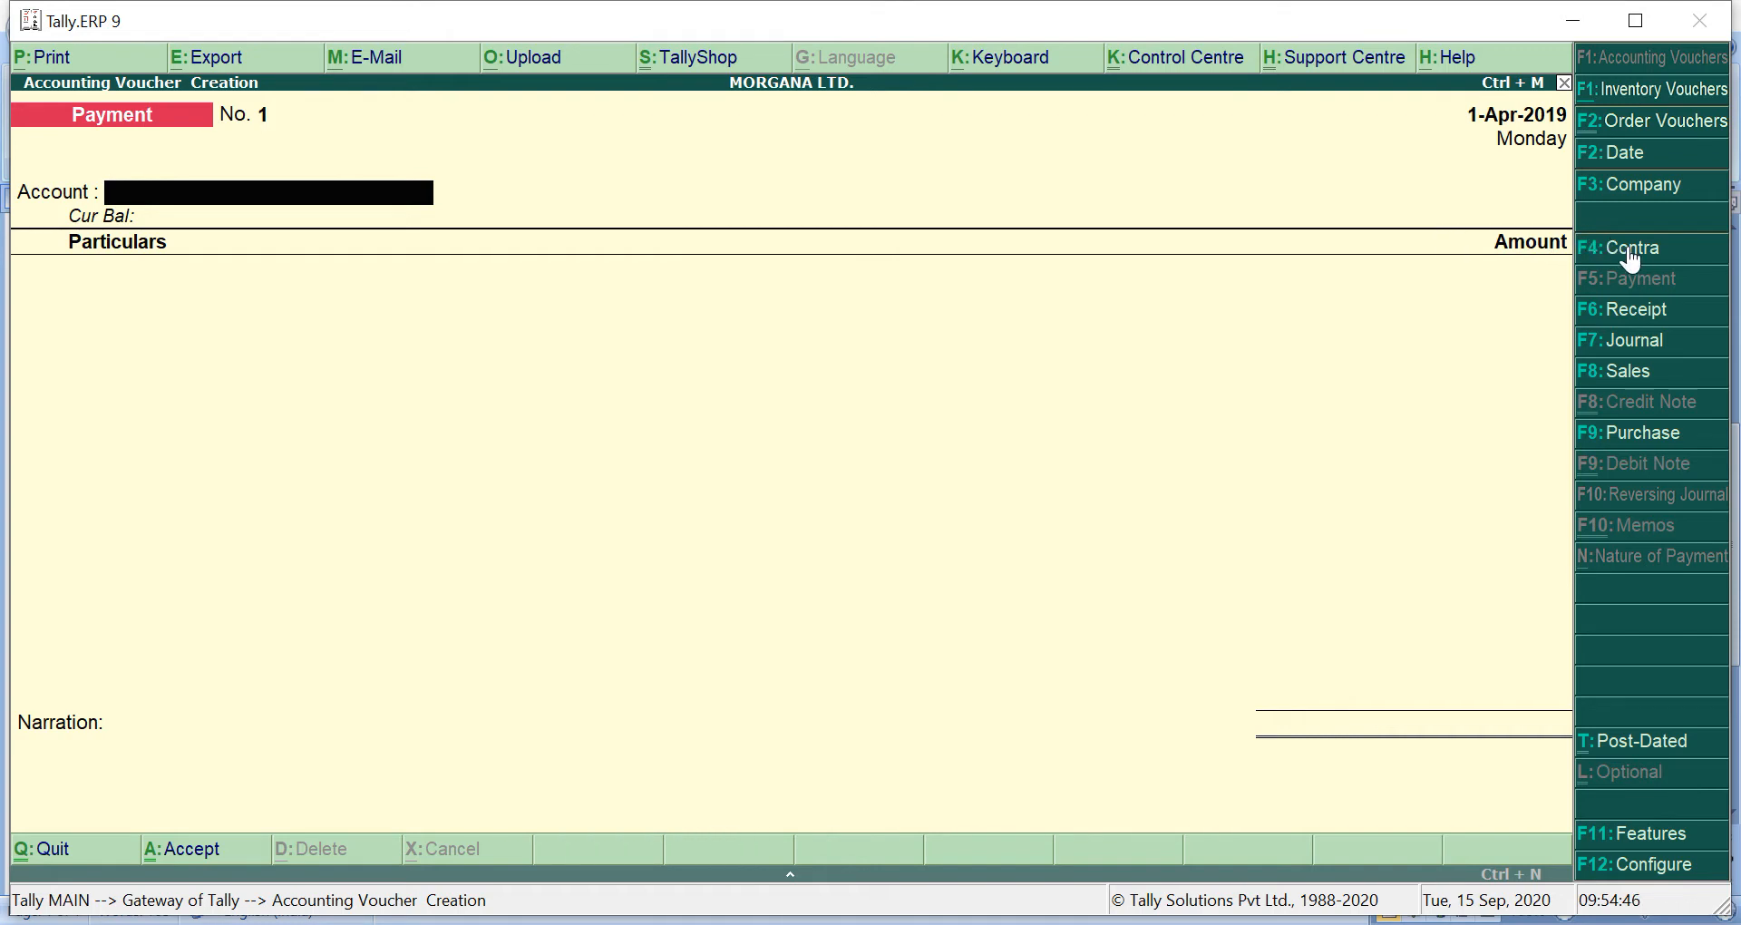
{"action": "left_click", "coordinate": [1646, 312]}
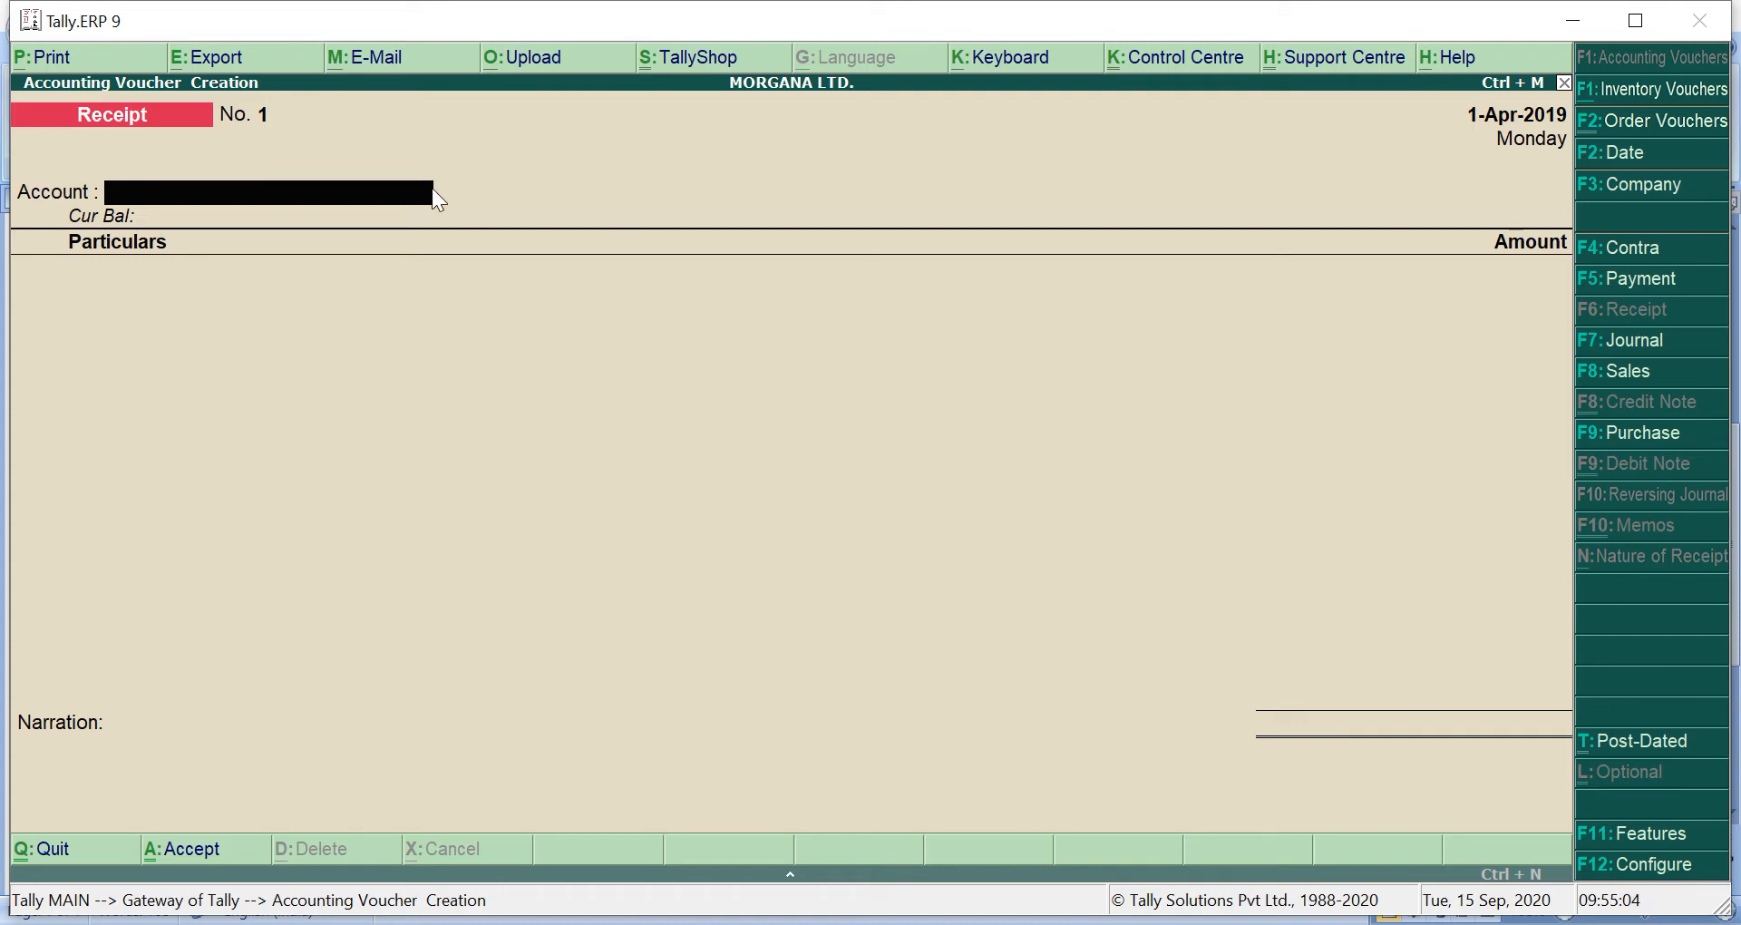
{"action": "type", "text": "C"}
{"action": "key", "text": "Return"}
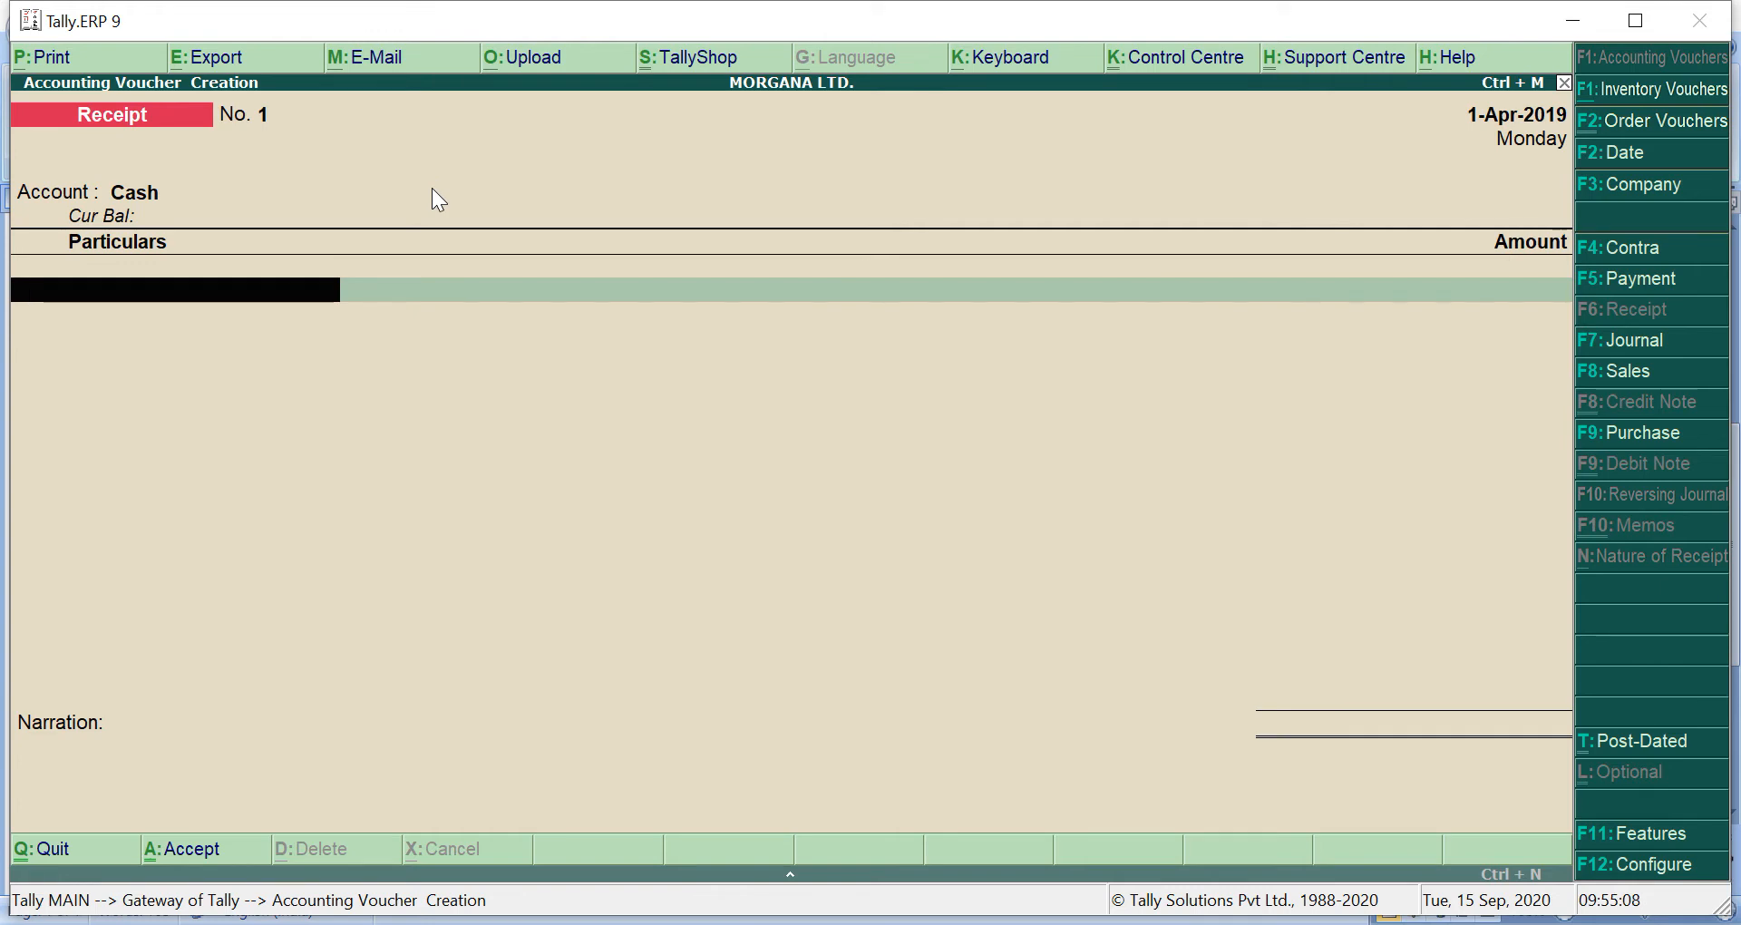
Choose SALES A/C as the receipt's particulars and close its inventory allocations without adding any stock item
{"action": "type", "text": "S"}
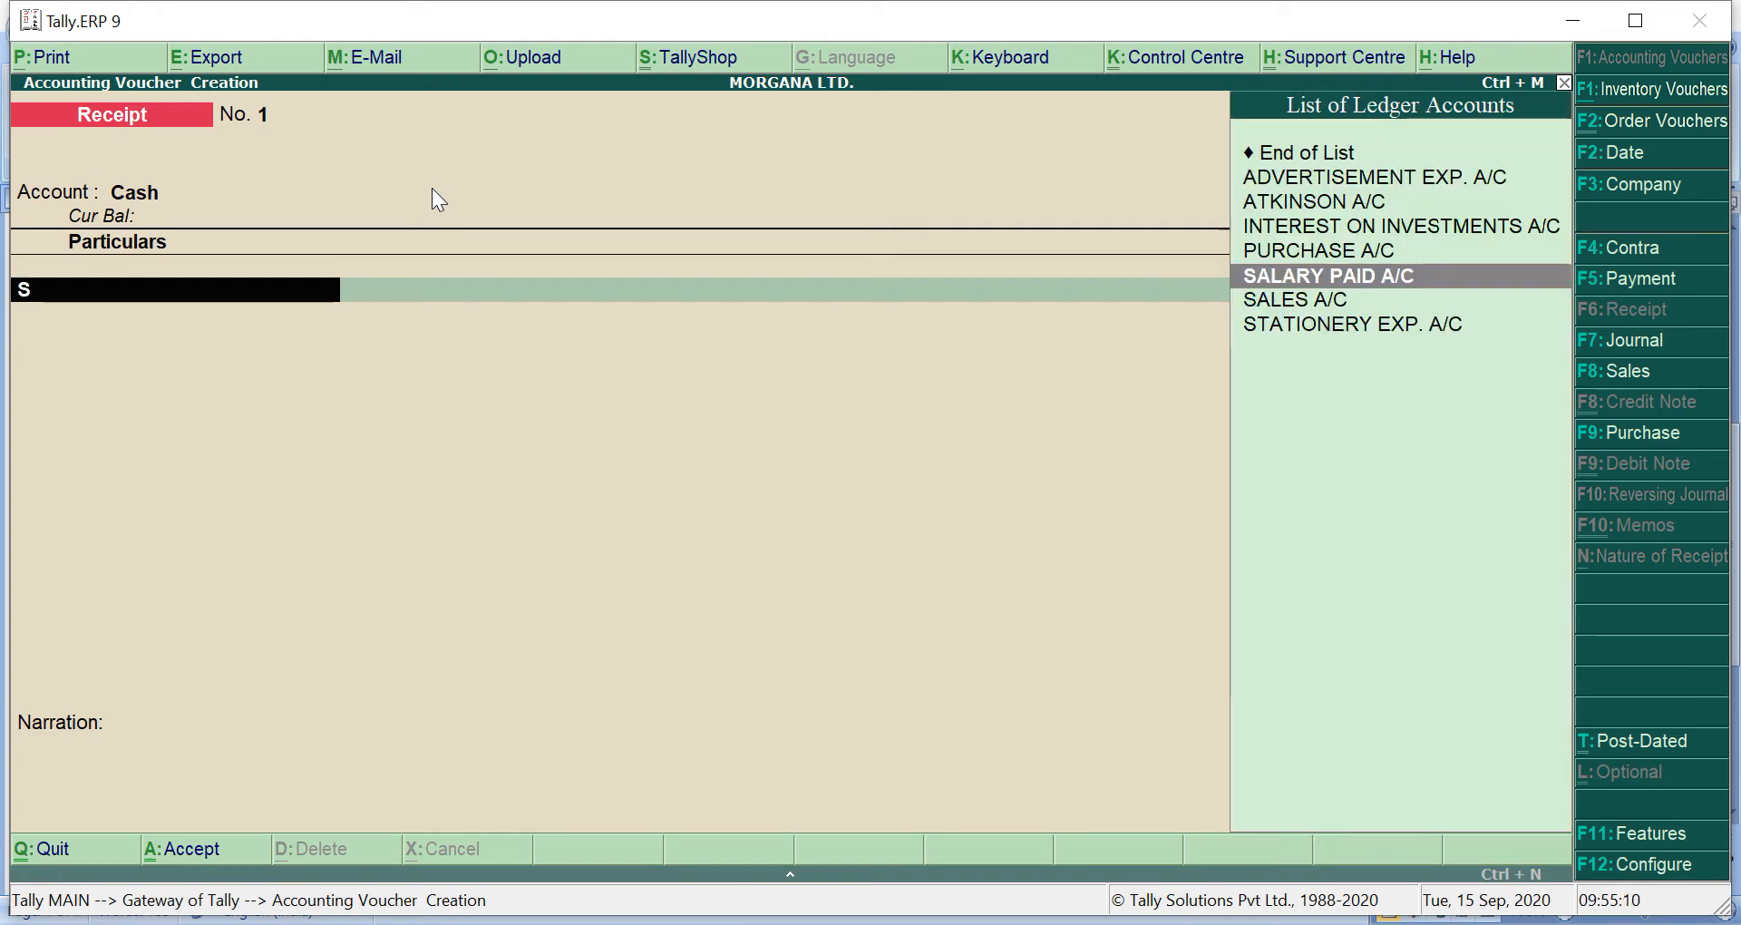
{"action": "key", "text": "Down"}
{"action": "key", "text": "Return"}
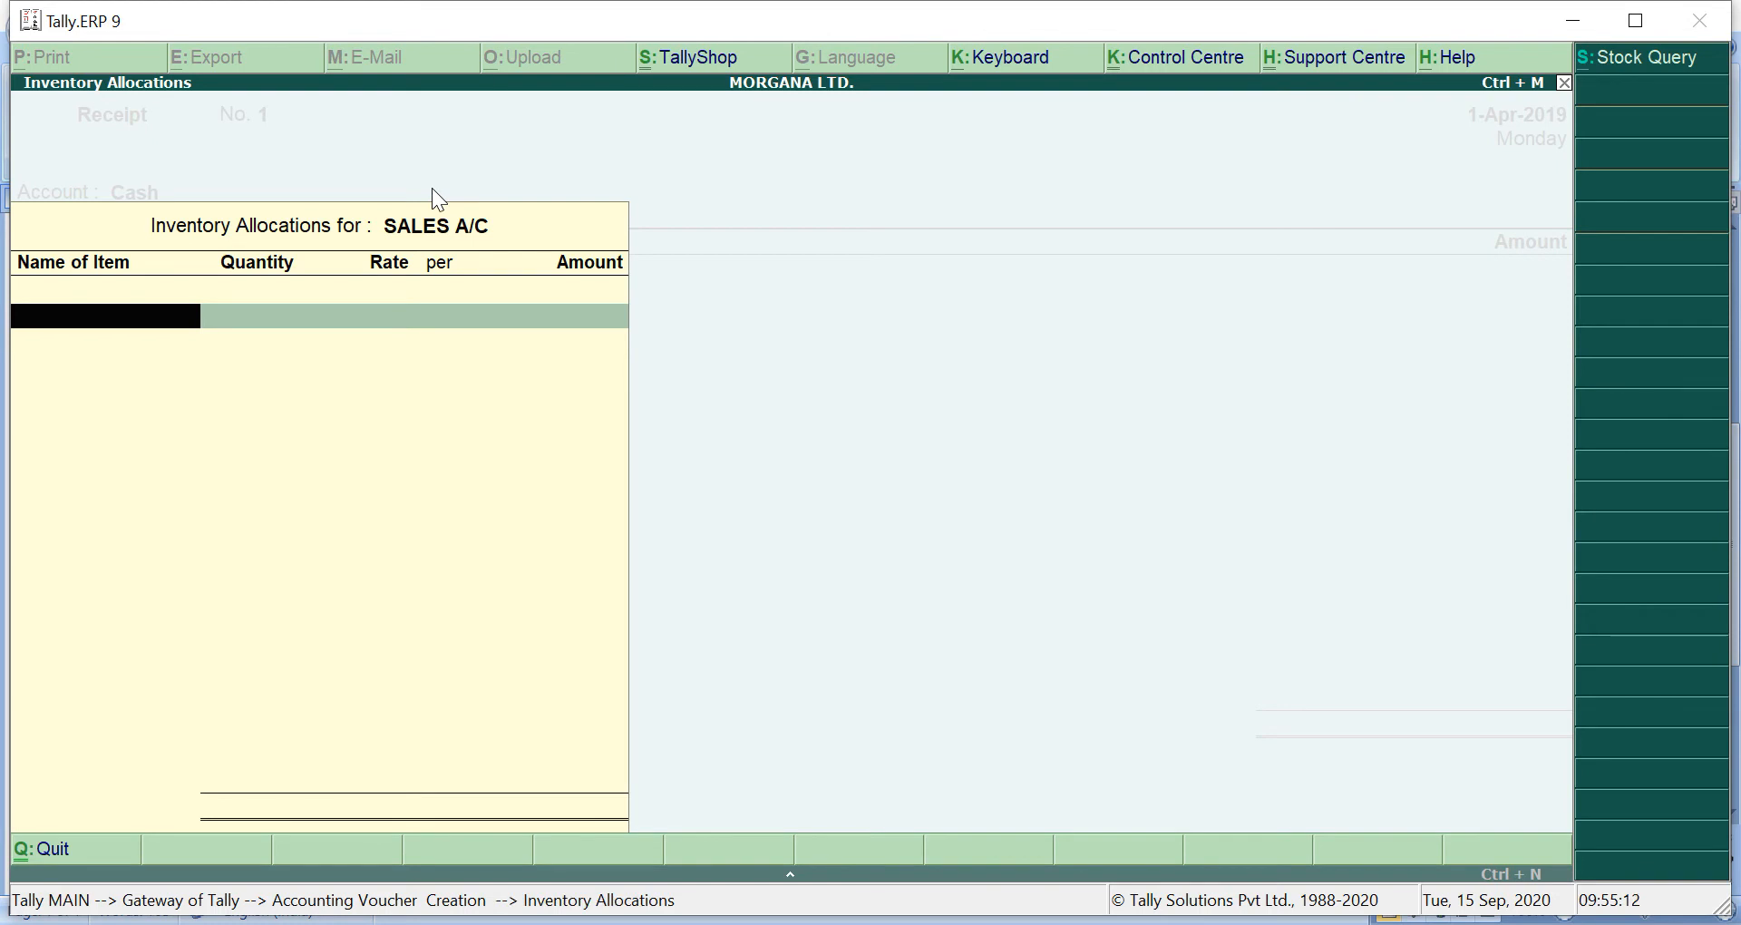
{"action": "key", "text": "Escape"}
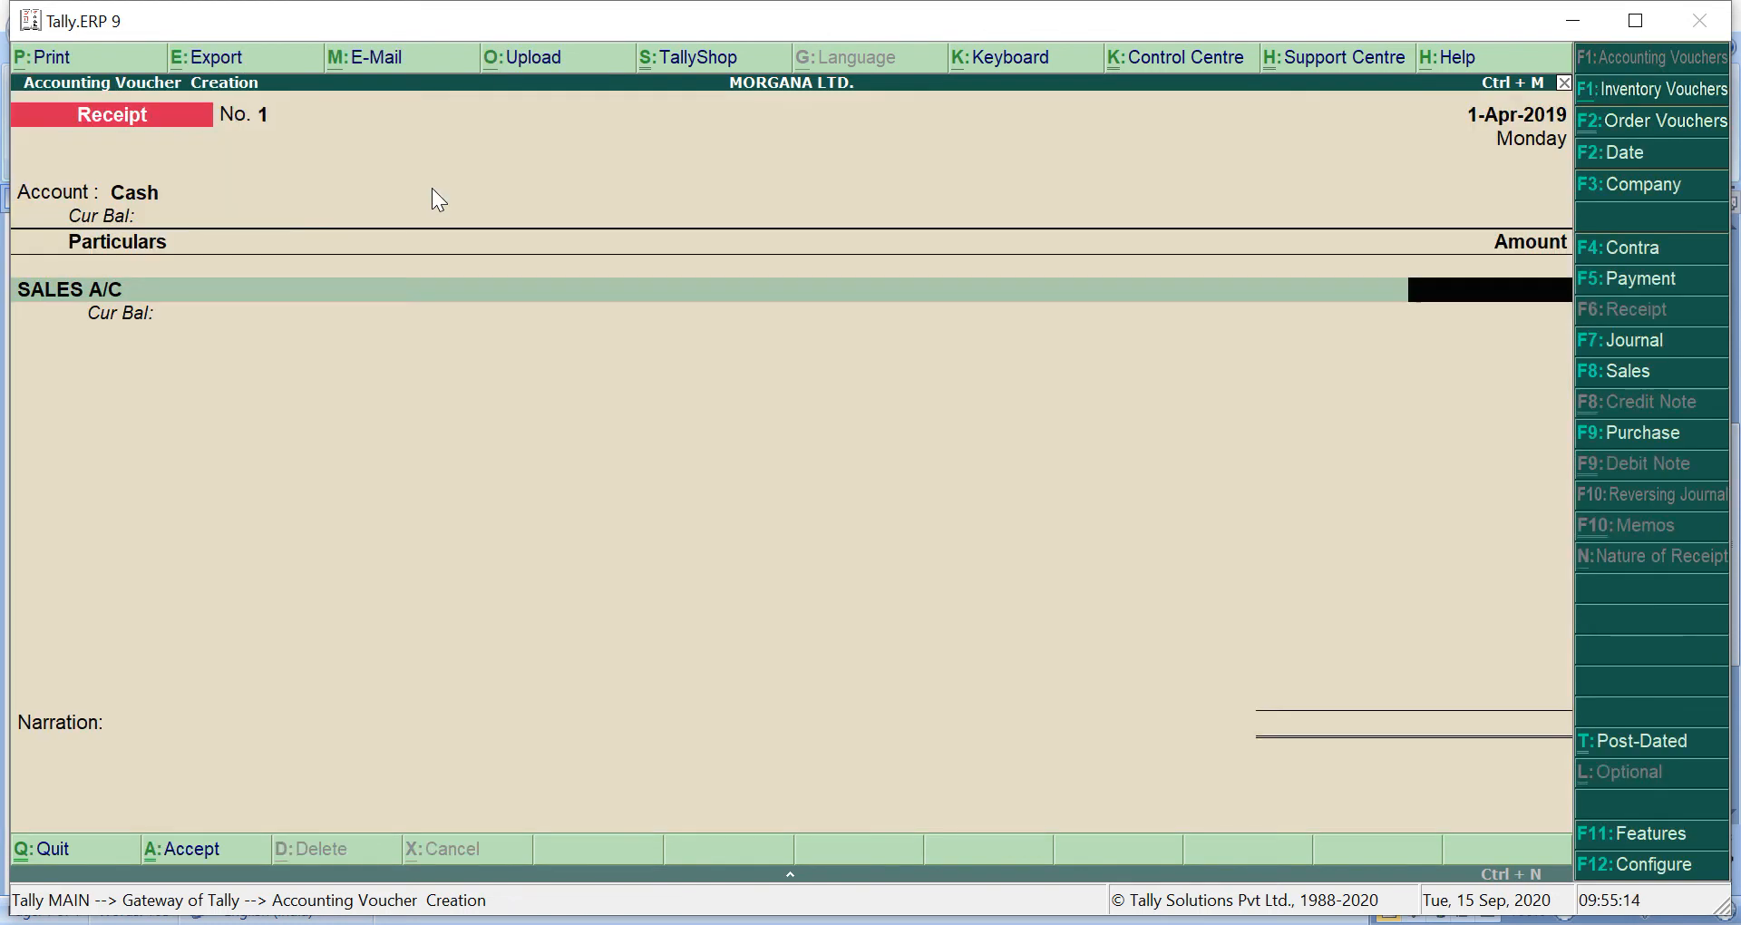
{"action": "key", "text": "Return"}
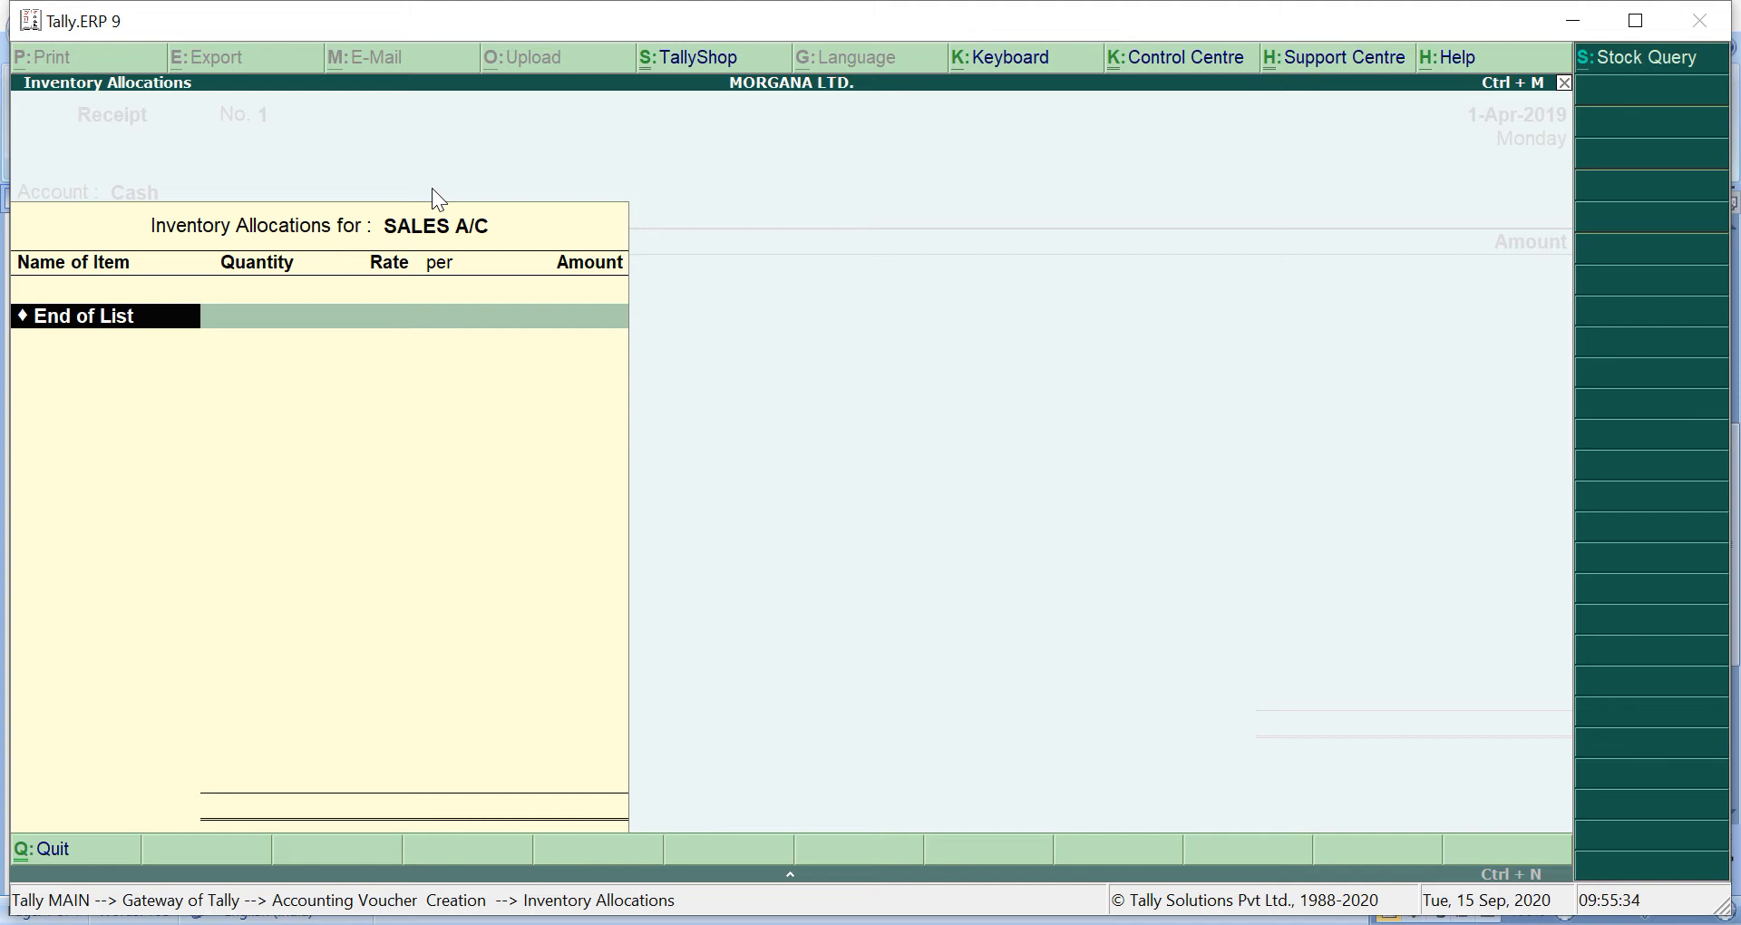
{"action": "key", "text": "Return"}
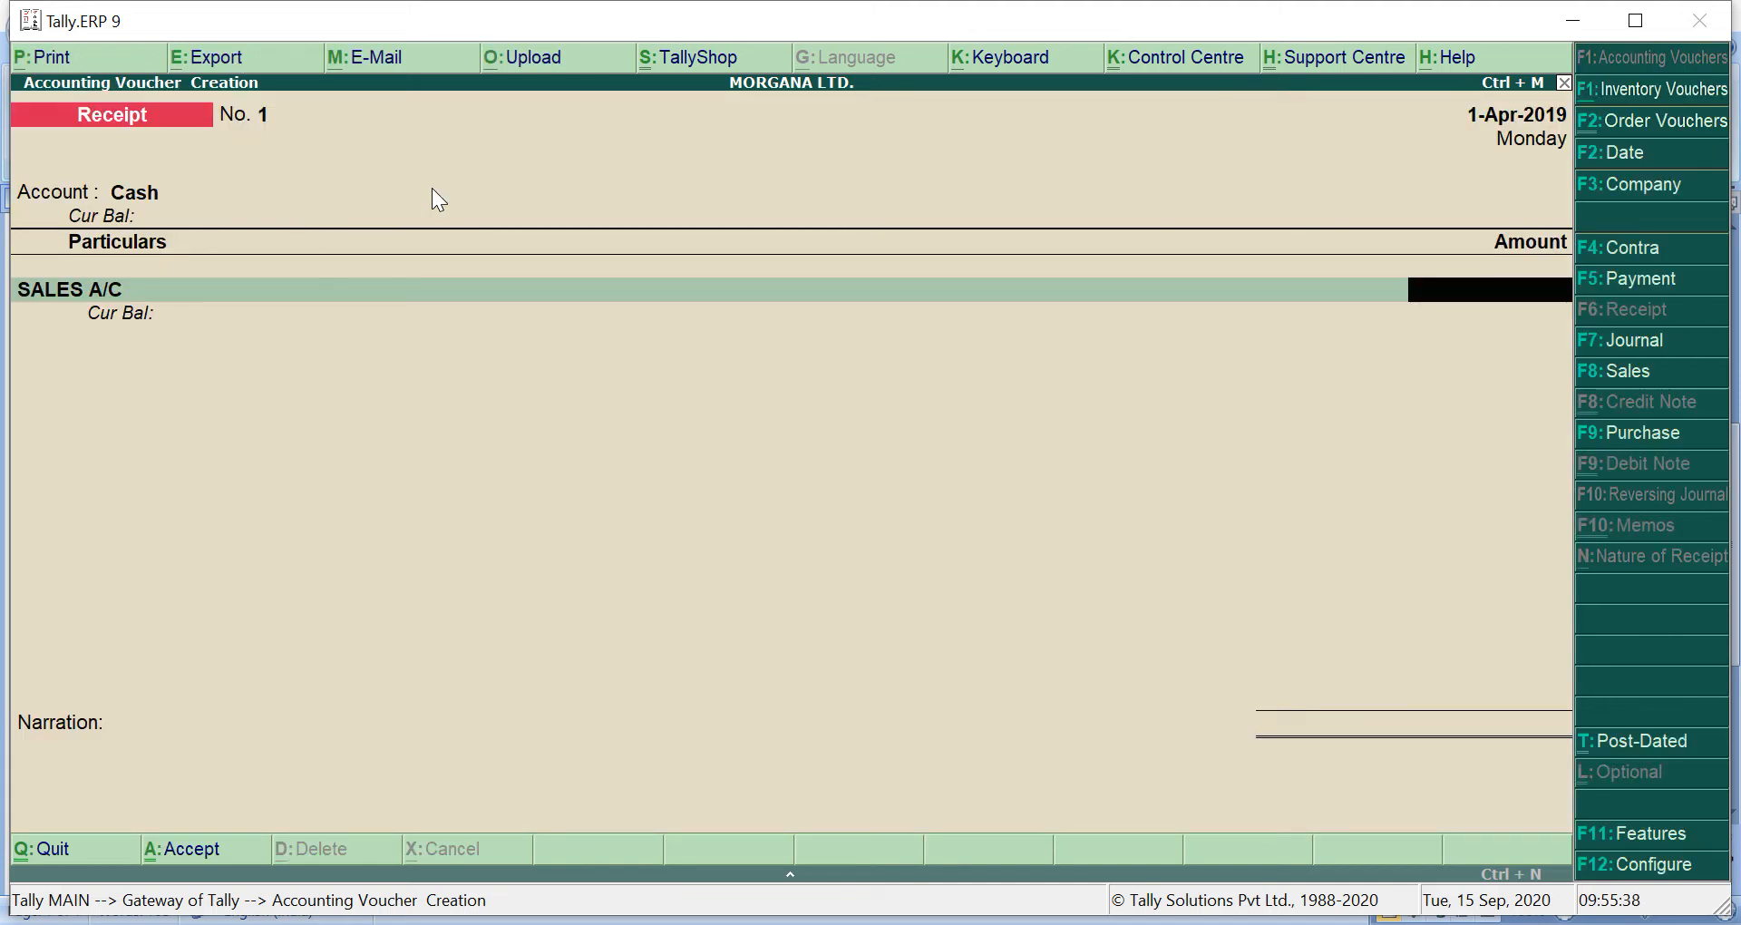
Check transaction 1 in the Word exercise, then complete the Tally receipt with amount 500000 and narration GOODS SOLD FOR CASH
{"action": "left_click", "coordinate": [846, 920]}
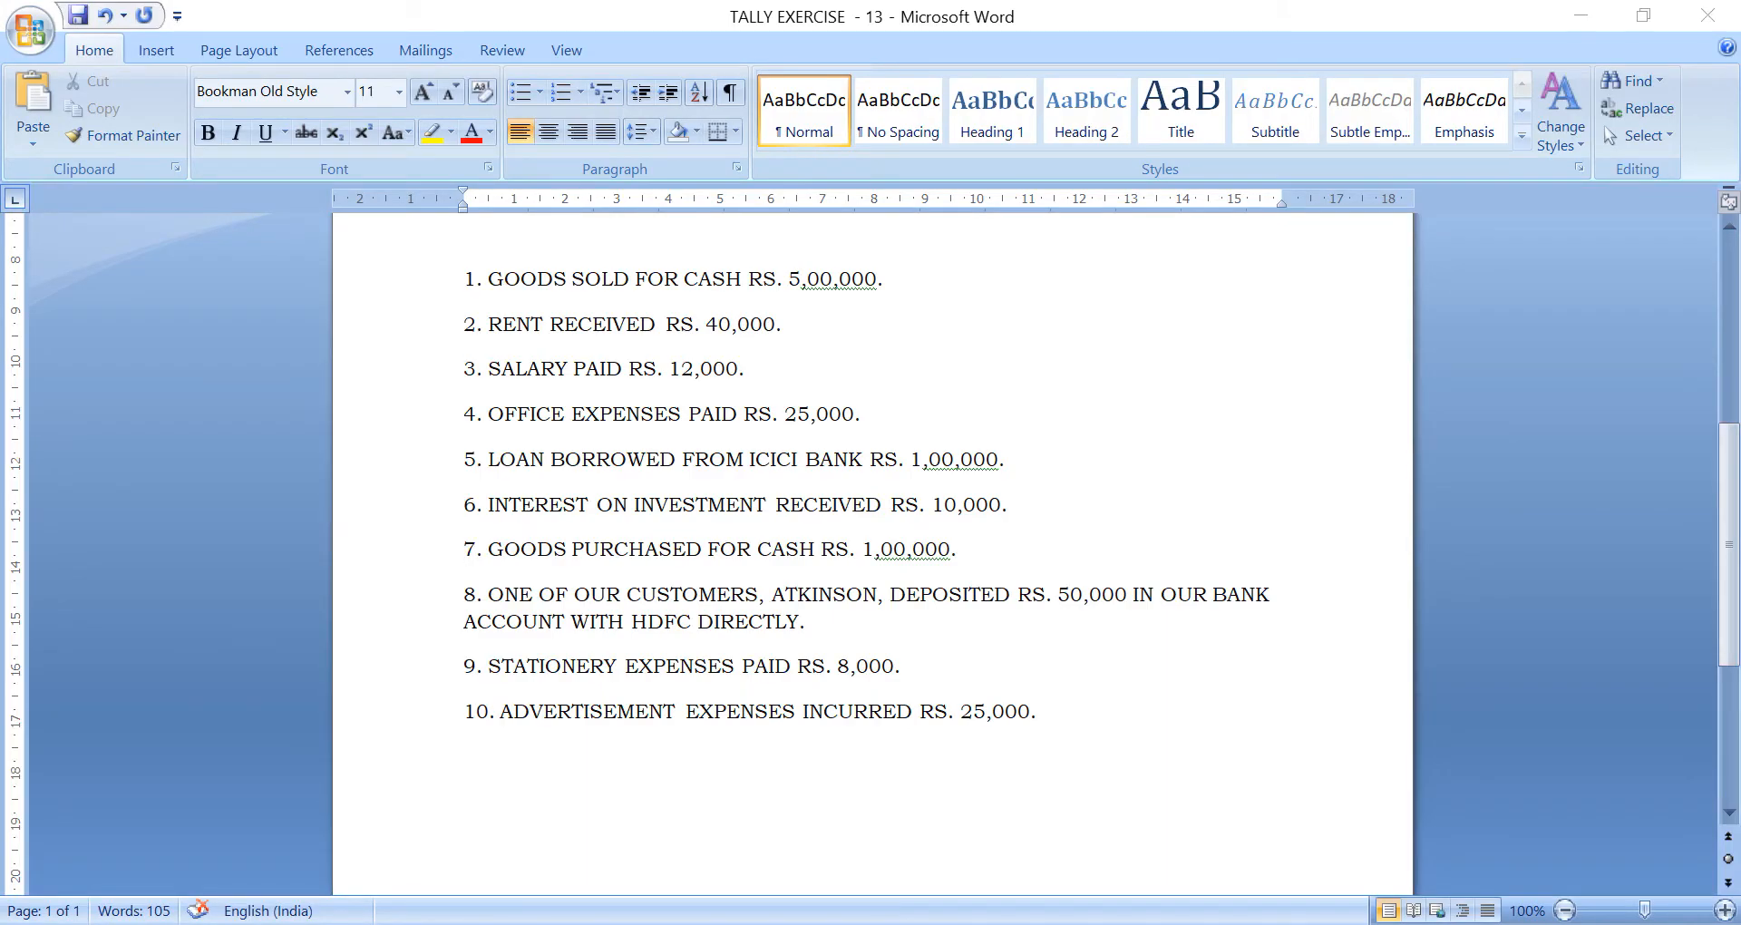
{"action": "key", "text": "alt+Tab"}
{"action": "type", "text": "500000"}
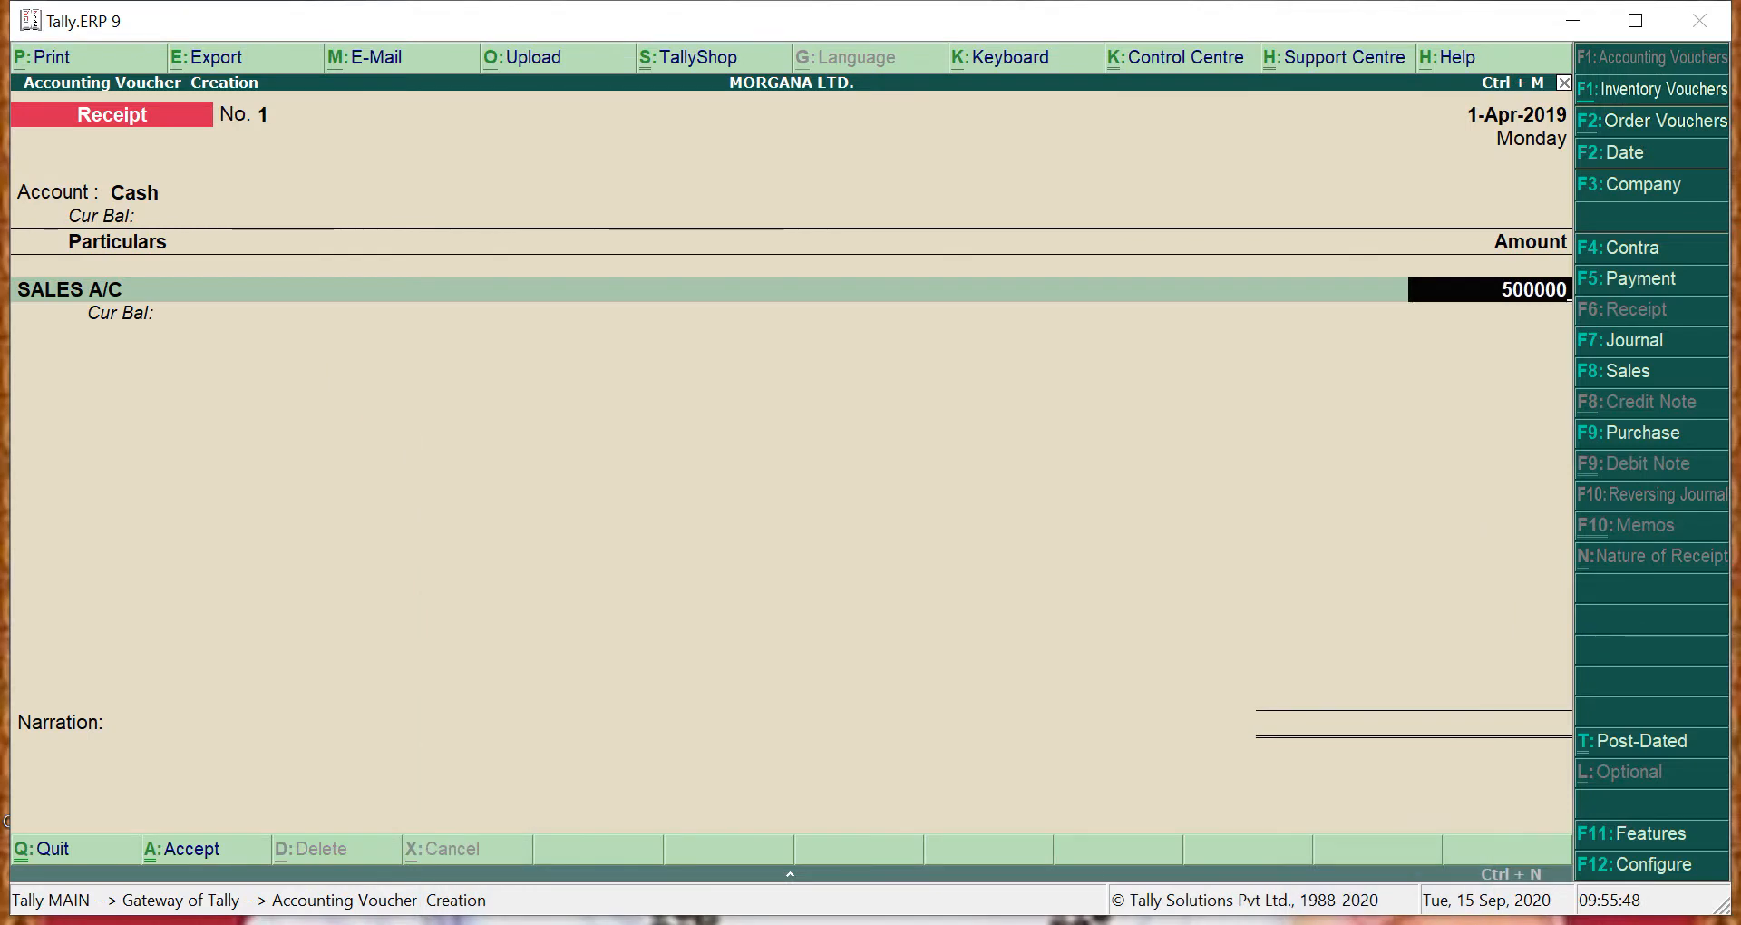
{"action": "key", "text": "Return"}
{"action": "key", "text": "Return"}
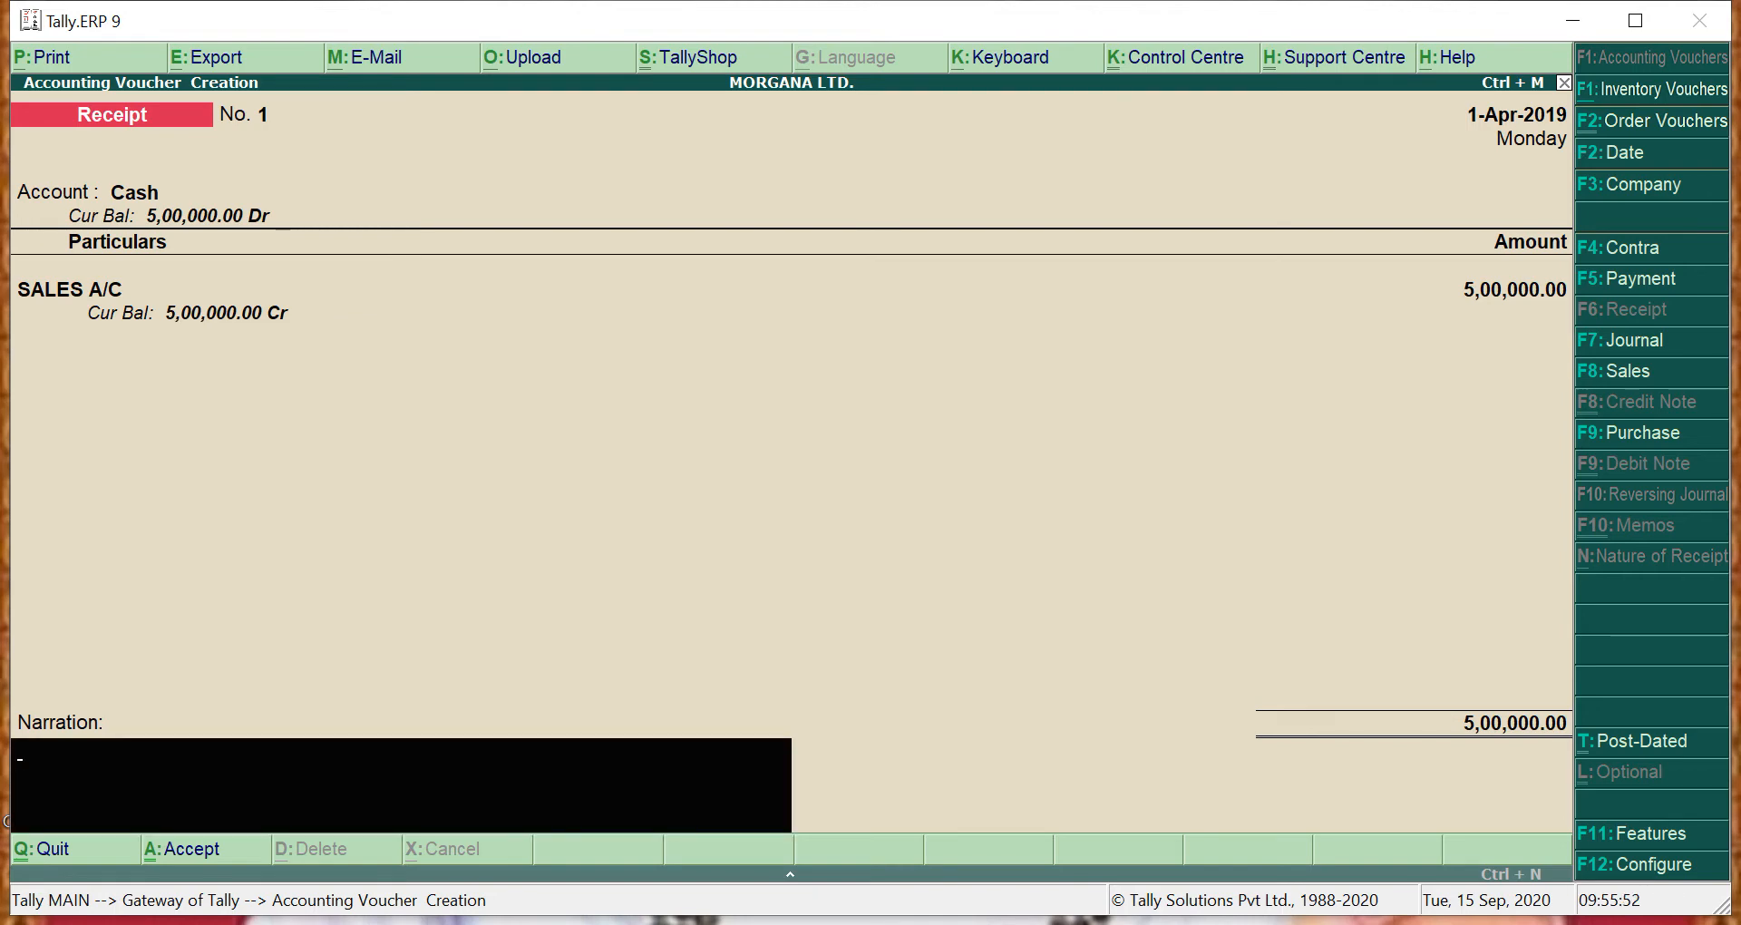
{"action": "type", "text": "GOODS SOLD FOR CASH"}
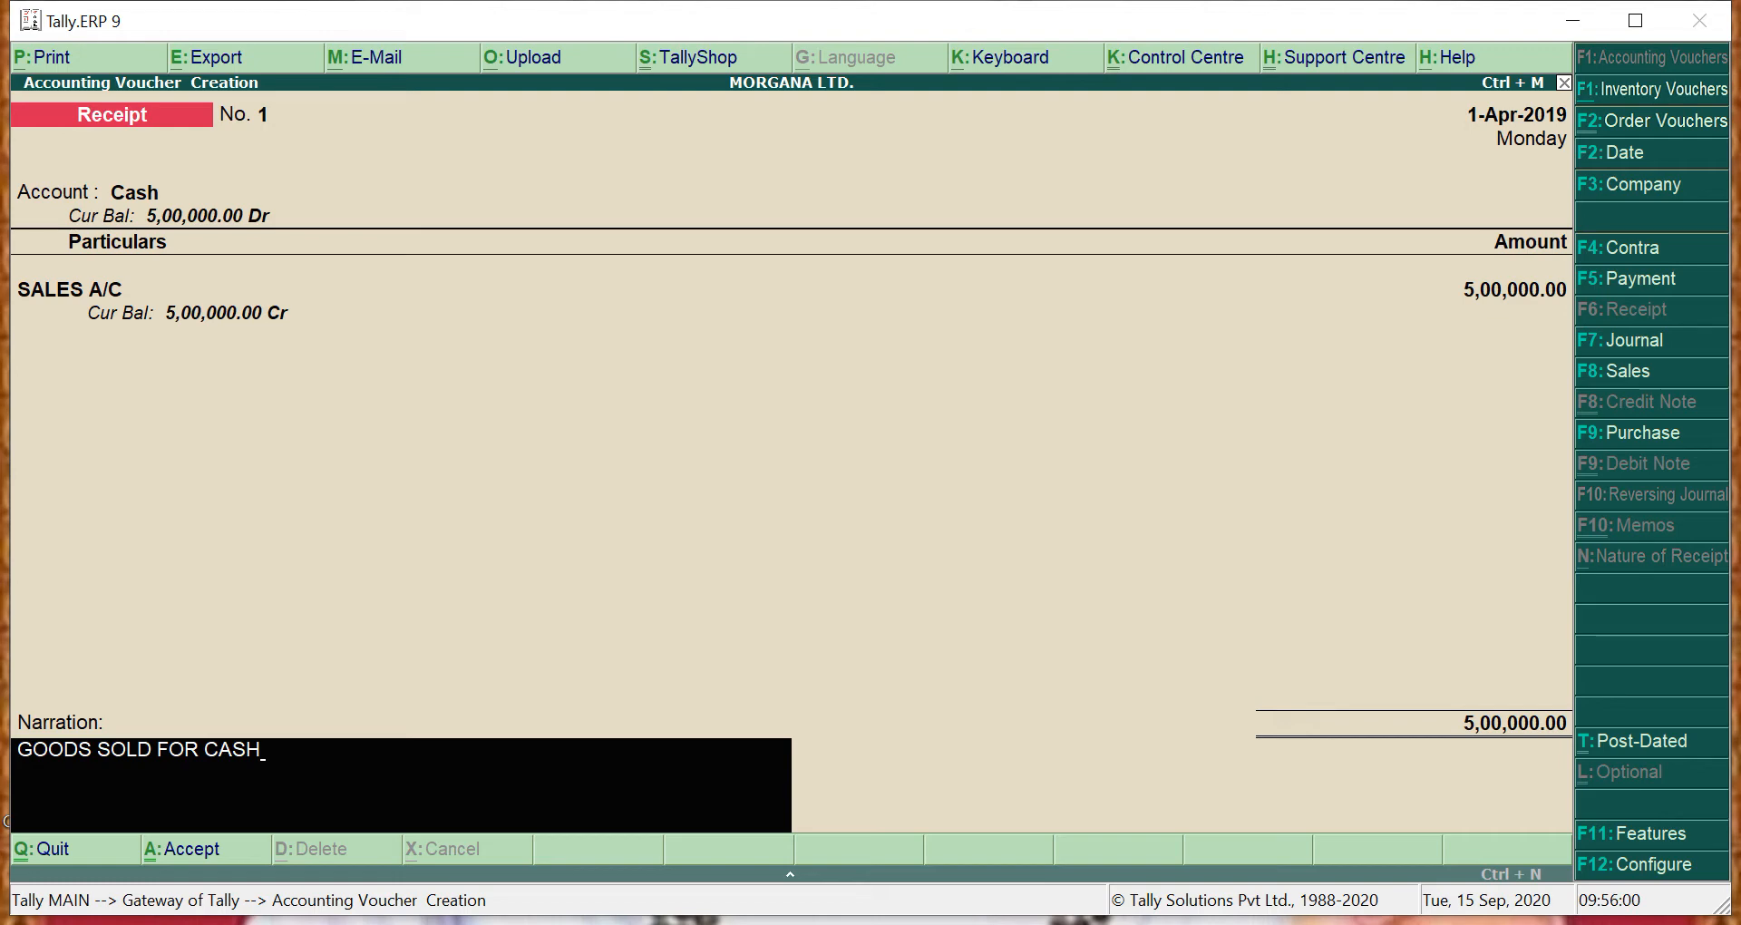
{"action": "key", "text": "Return"}
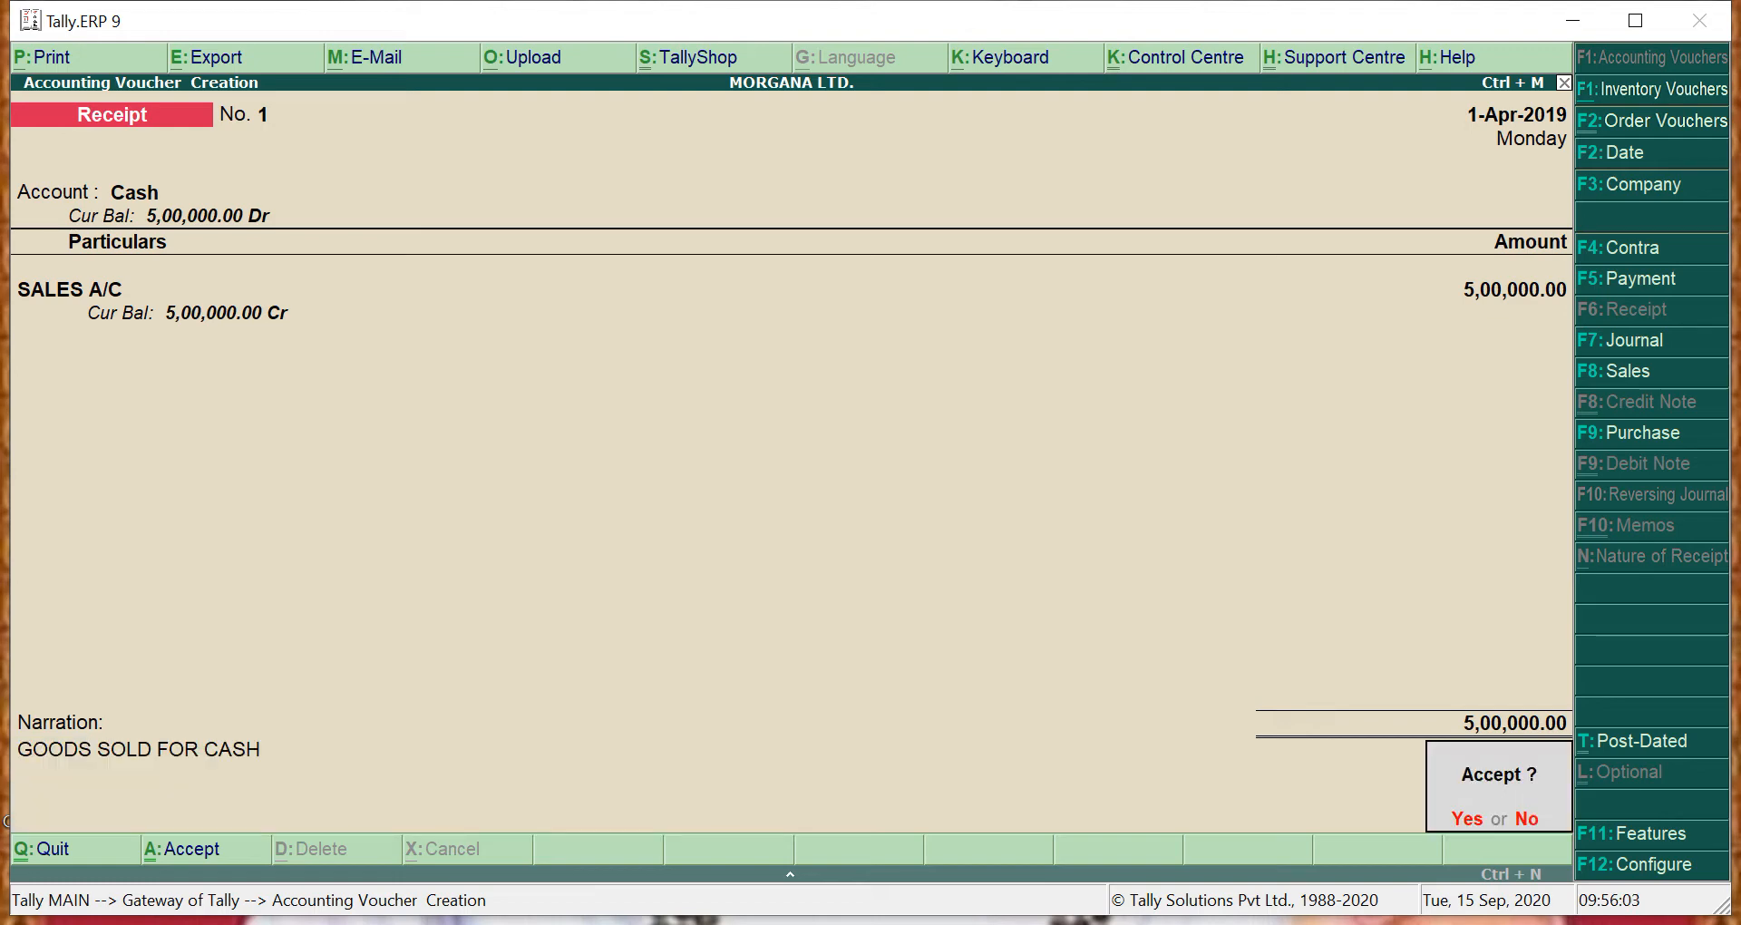
{"action": "key", "text": "y"}
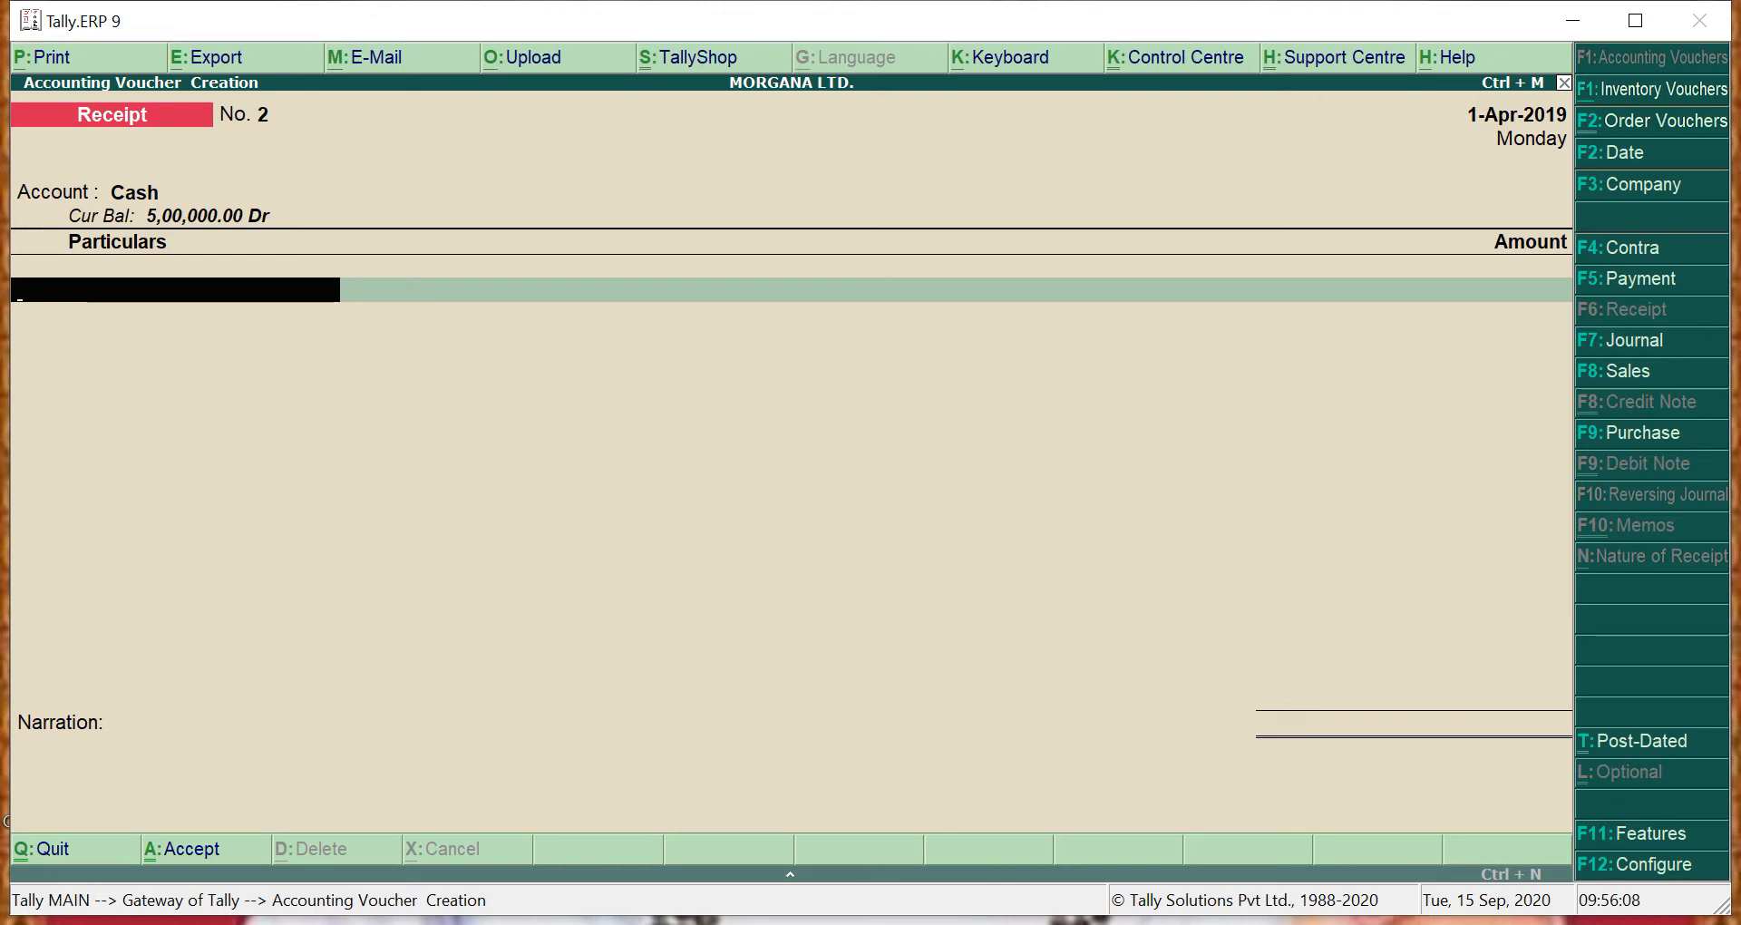
Check transaction 2 in Word, then choose RENT RECEIVED A/C for the second Tally receipt, keeping Cash as the account
{"action": "key", "text": "alt+Tab"}
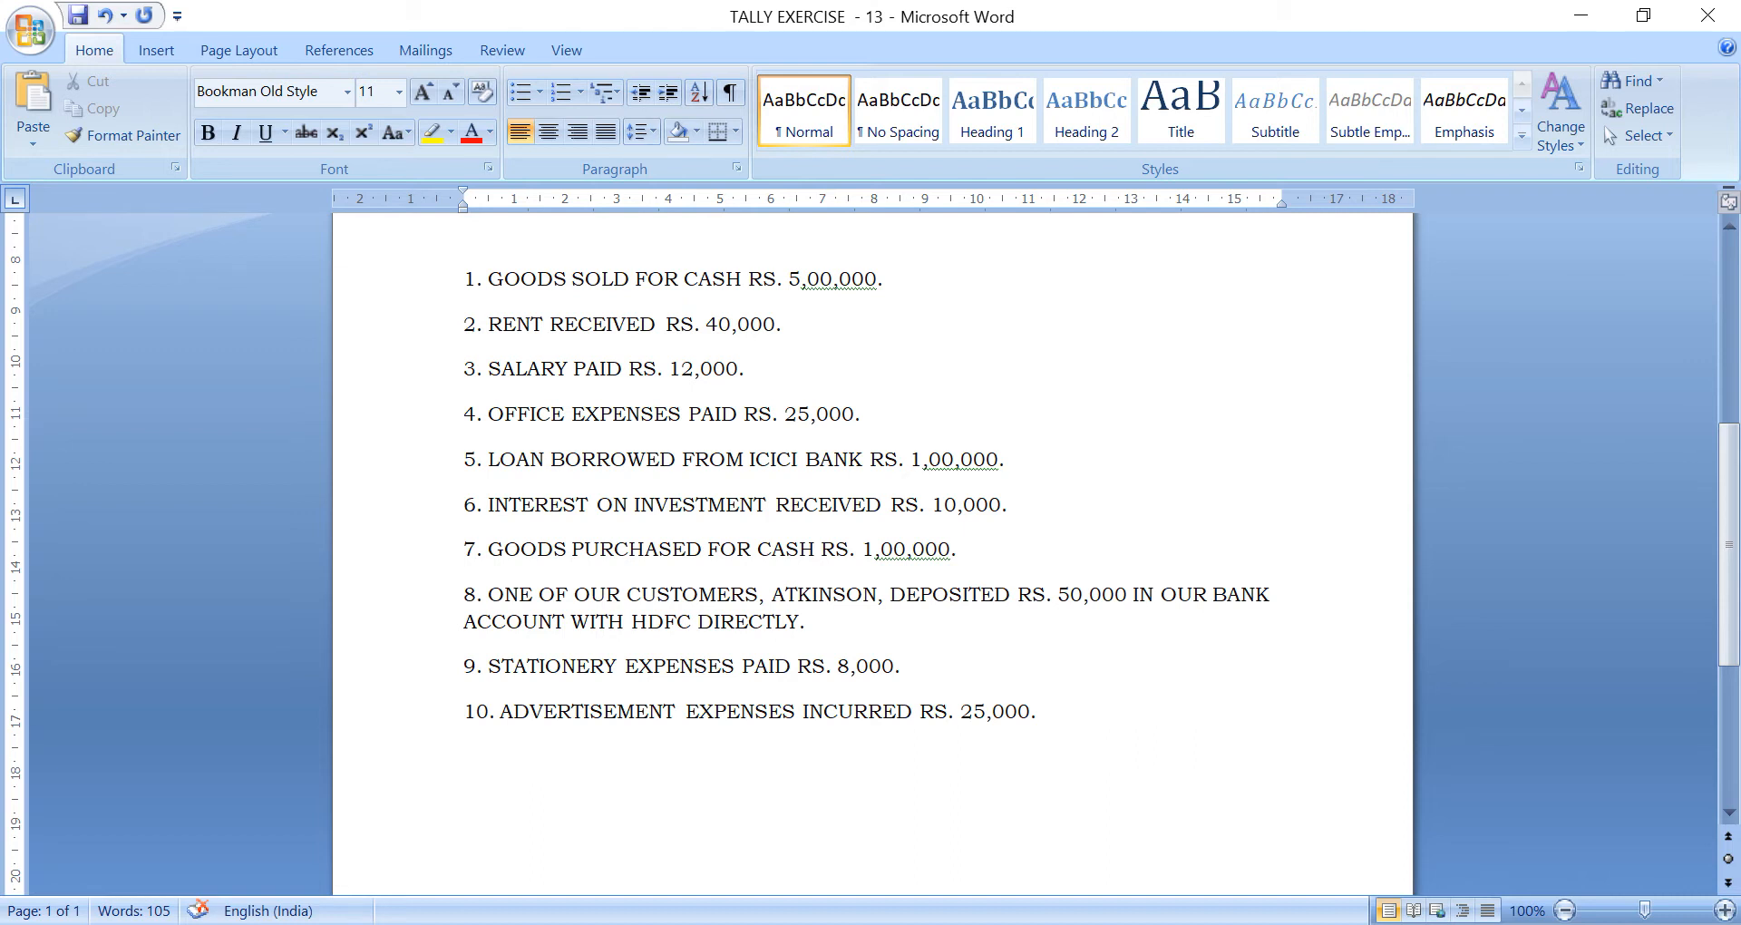
{"action": "key", "text": "alt+Tab"}
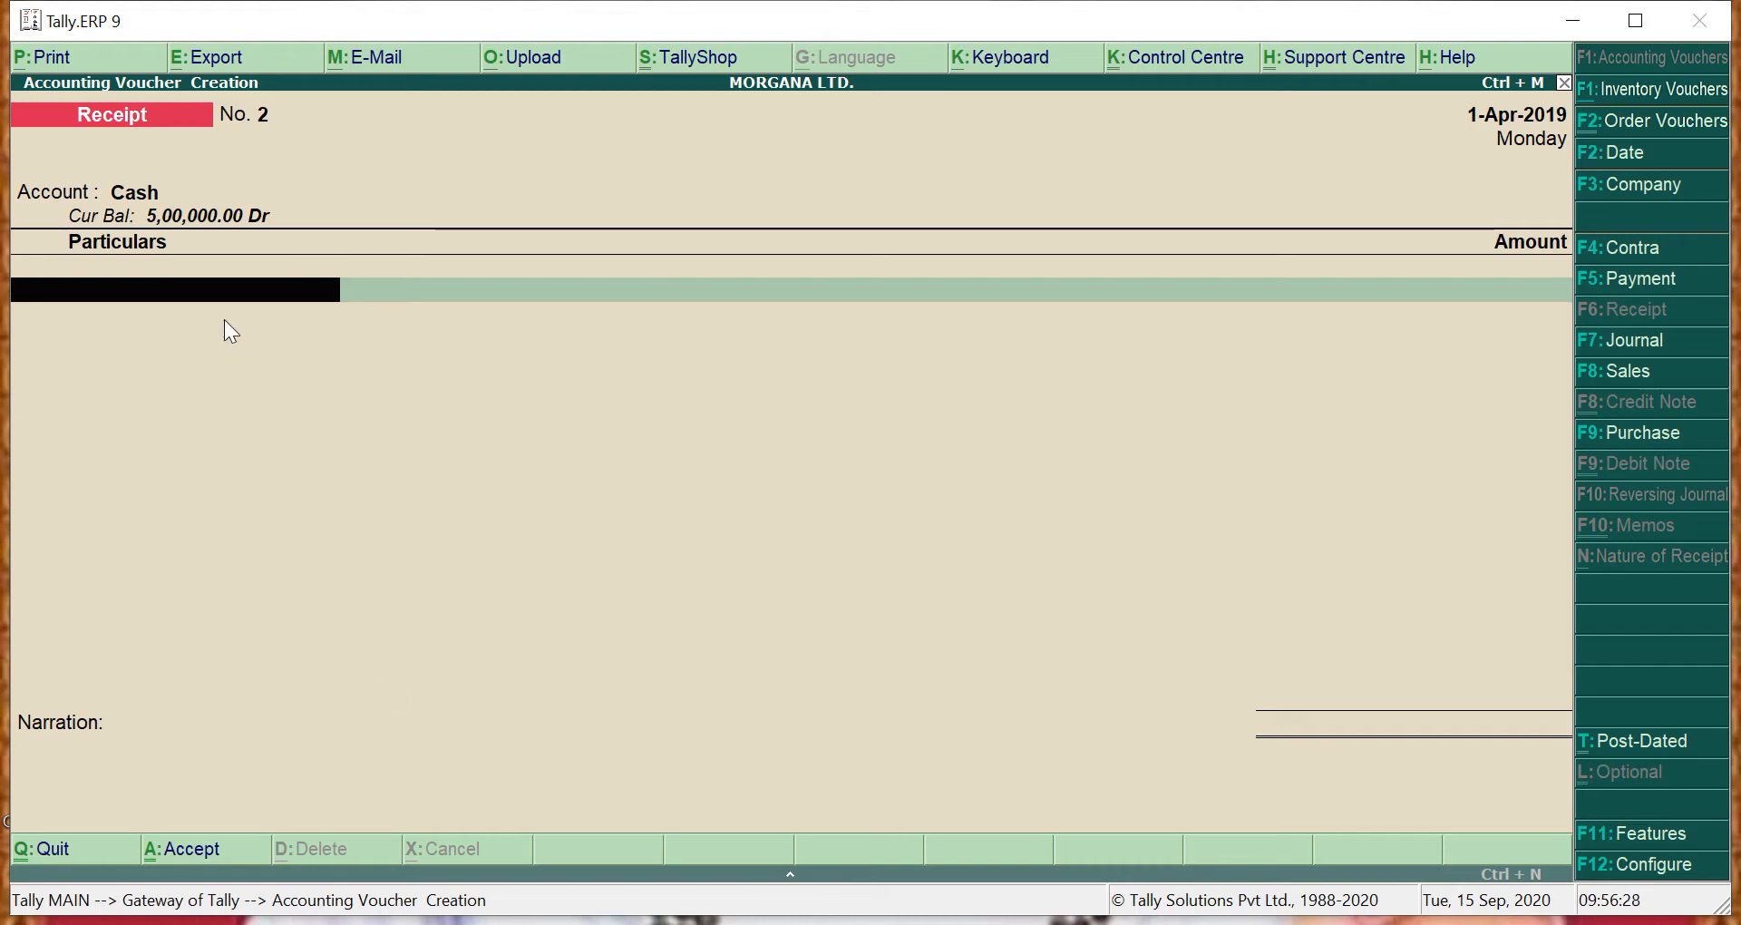
{"action": "key", "text": "BackSpace"}
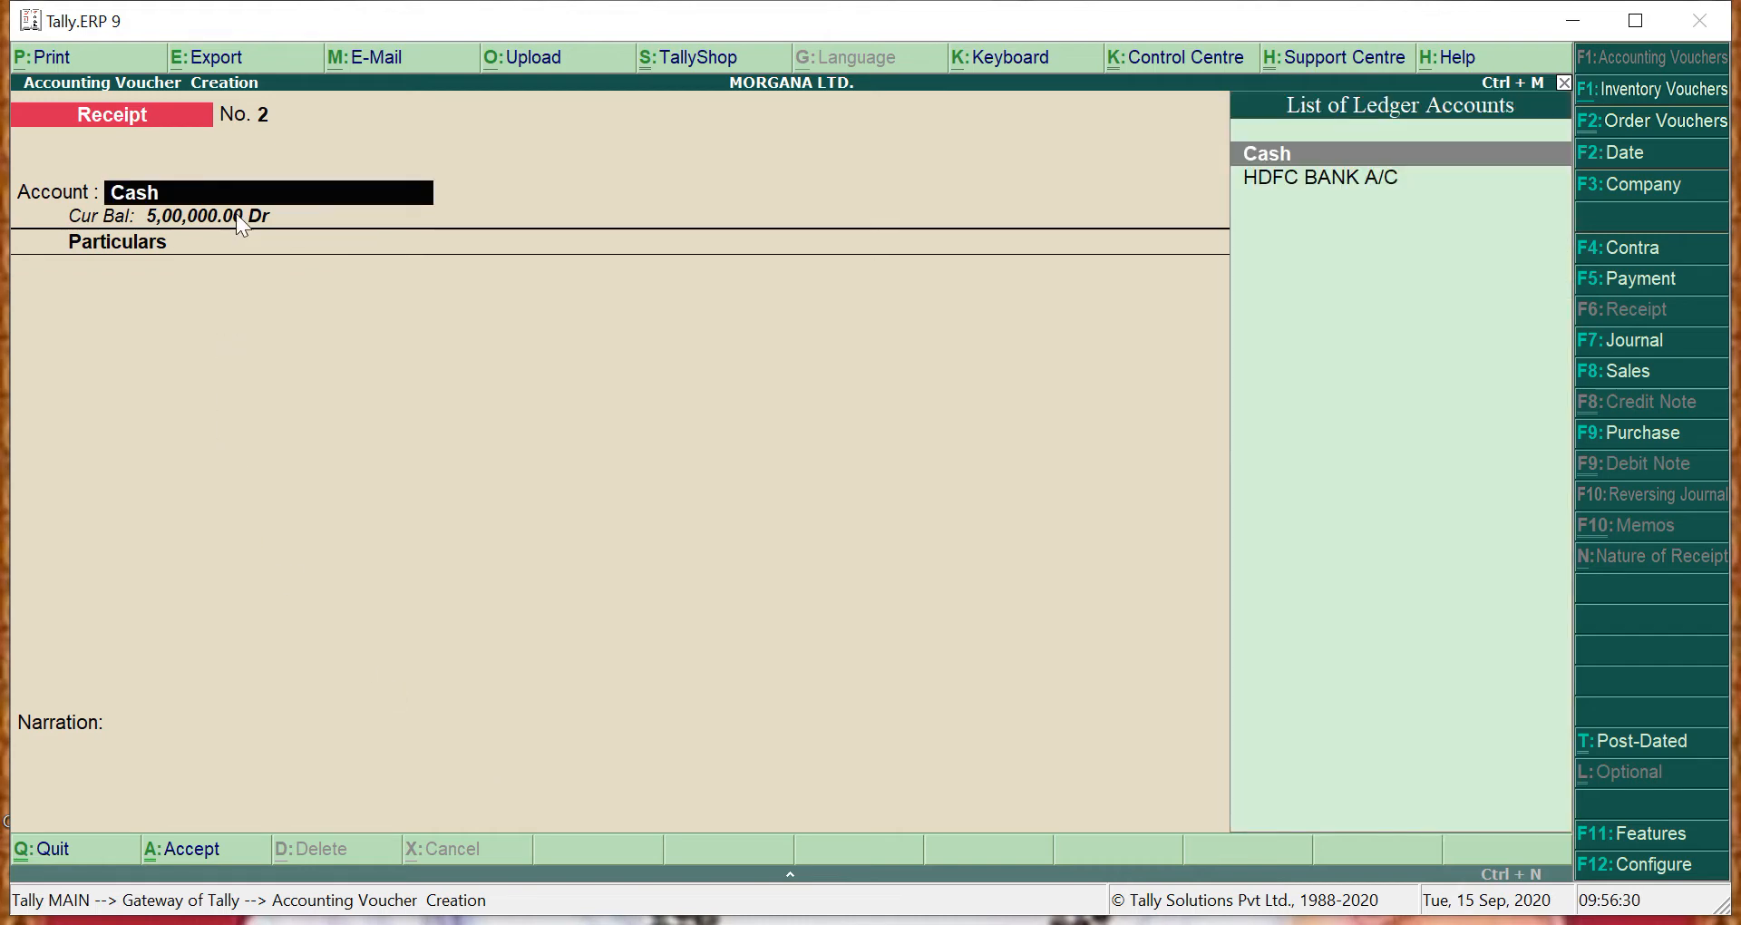
{"action": "key", "text": "Return"}
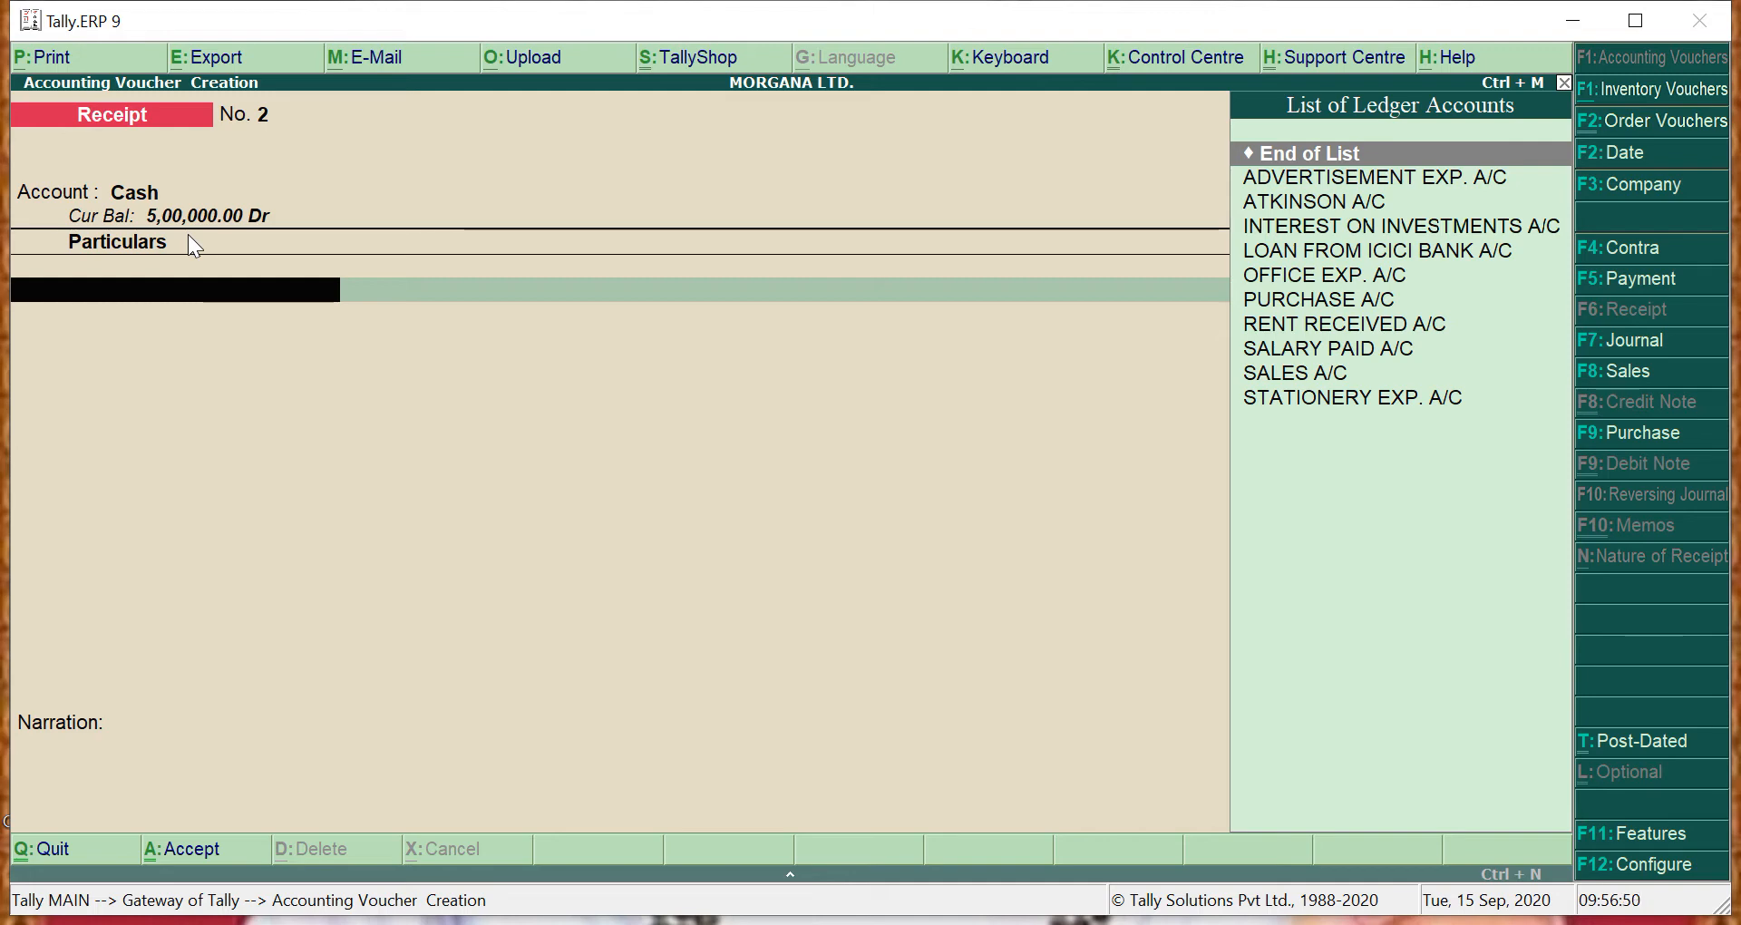
{"action": "key", "text": "Down"}
{"action": "key", "text": "Down"}
{"action": "key", "text": "Down"}
{"action": "key", "text": "Down"}
{"action": "key", "text": "Down"}
{"action": "key", "text": "Down"}
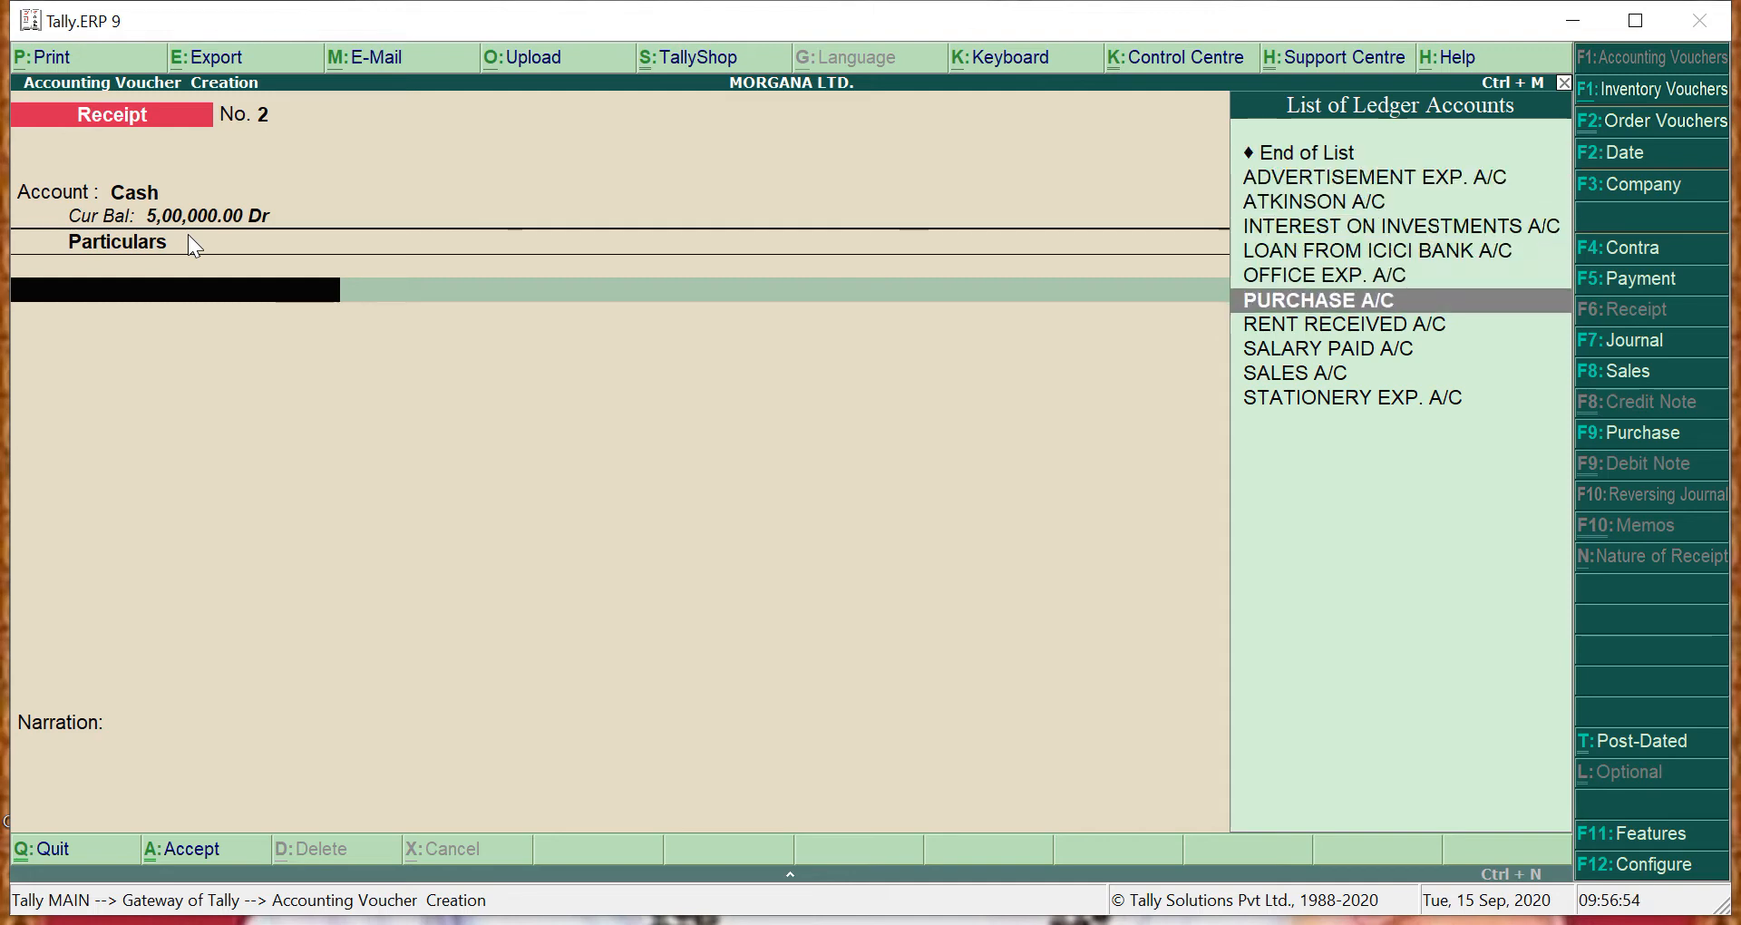
{"action": "key", "text": "Down"}
{"action": "key", "text": "Return"}
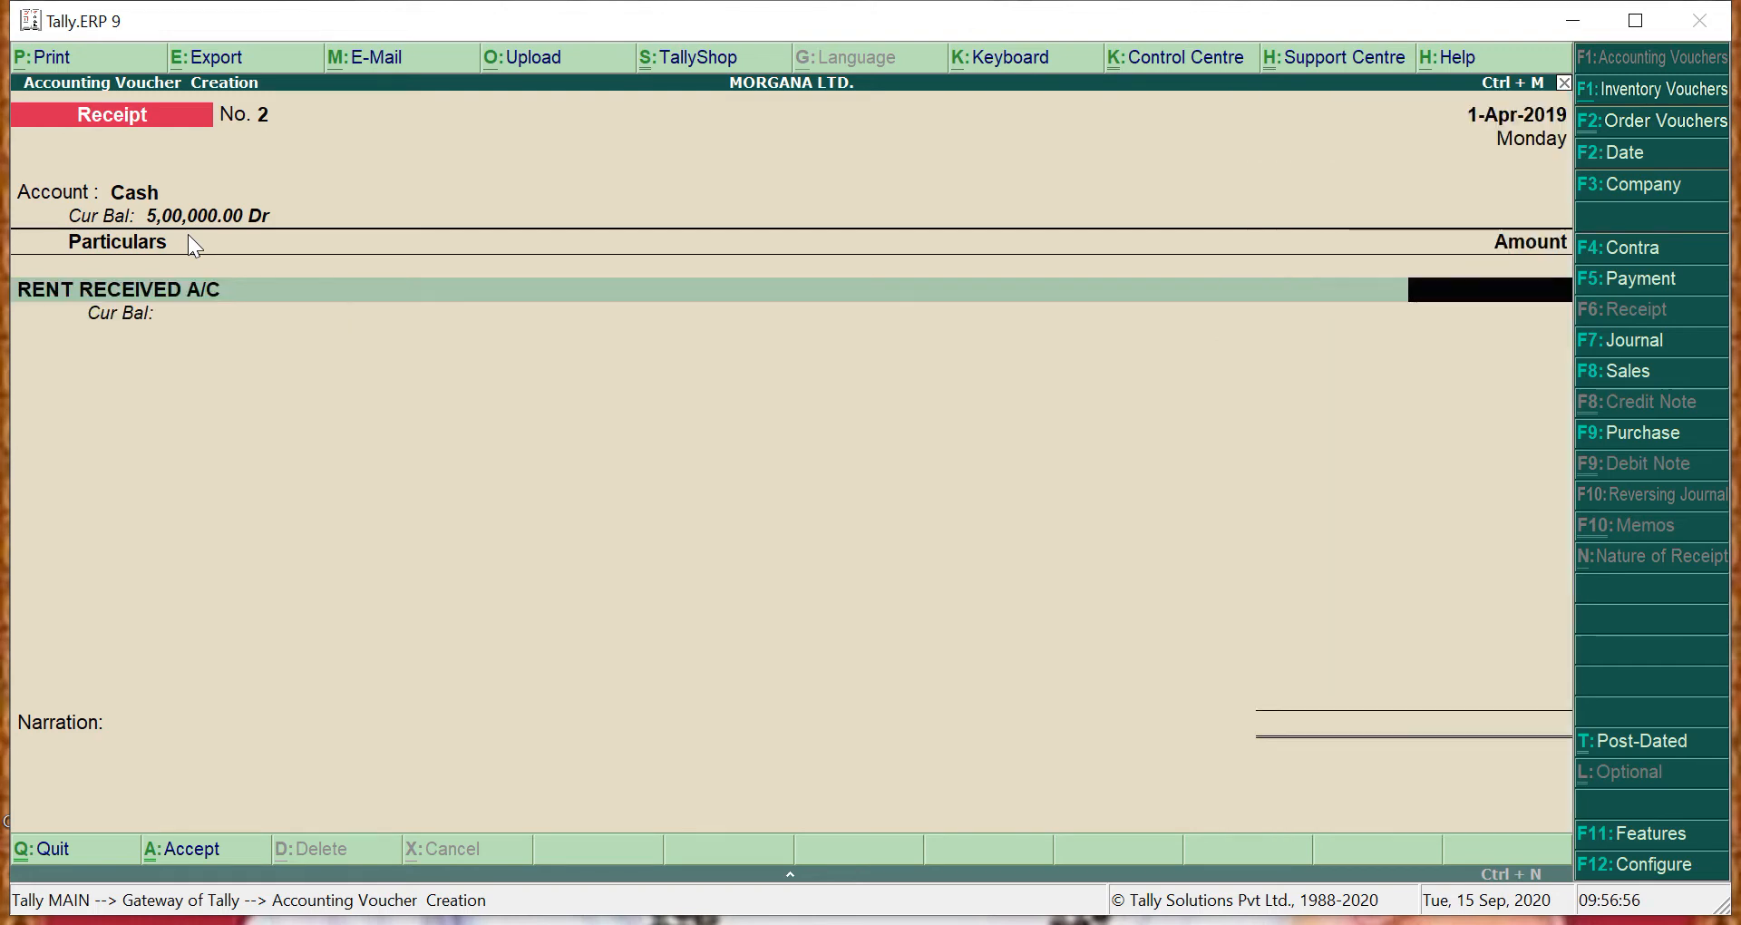
Enter 40000 as the rent amount, add the narration RENT RECEIVED and accept the receipt voucher
{"action": "type", "text": "40000"}
{"action": "key", "text": "Return"}
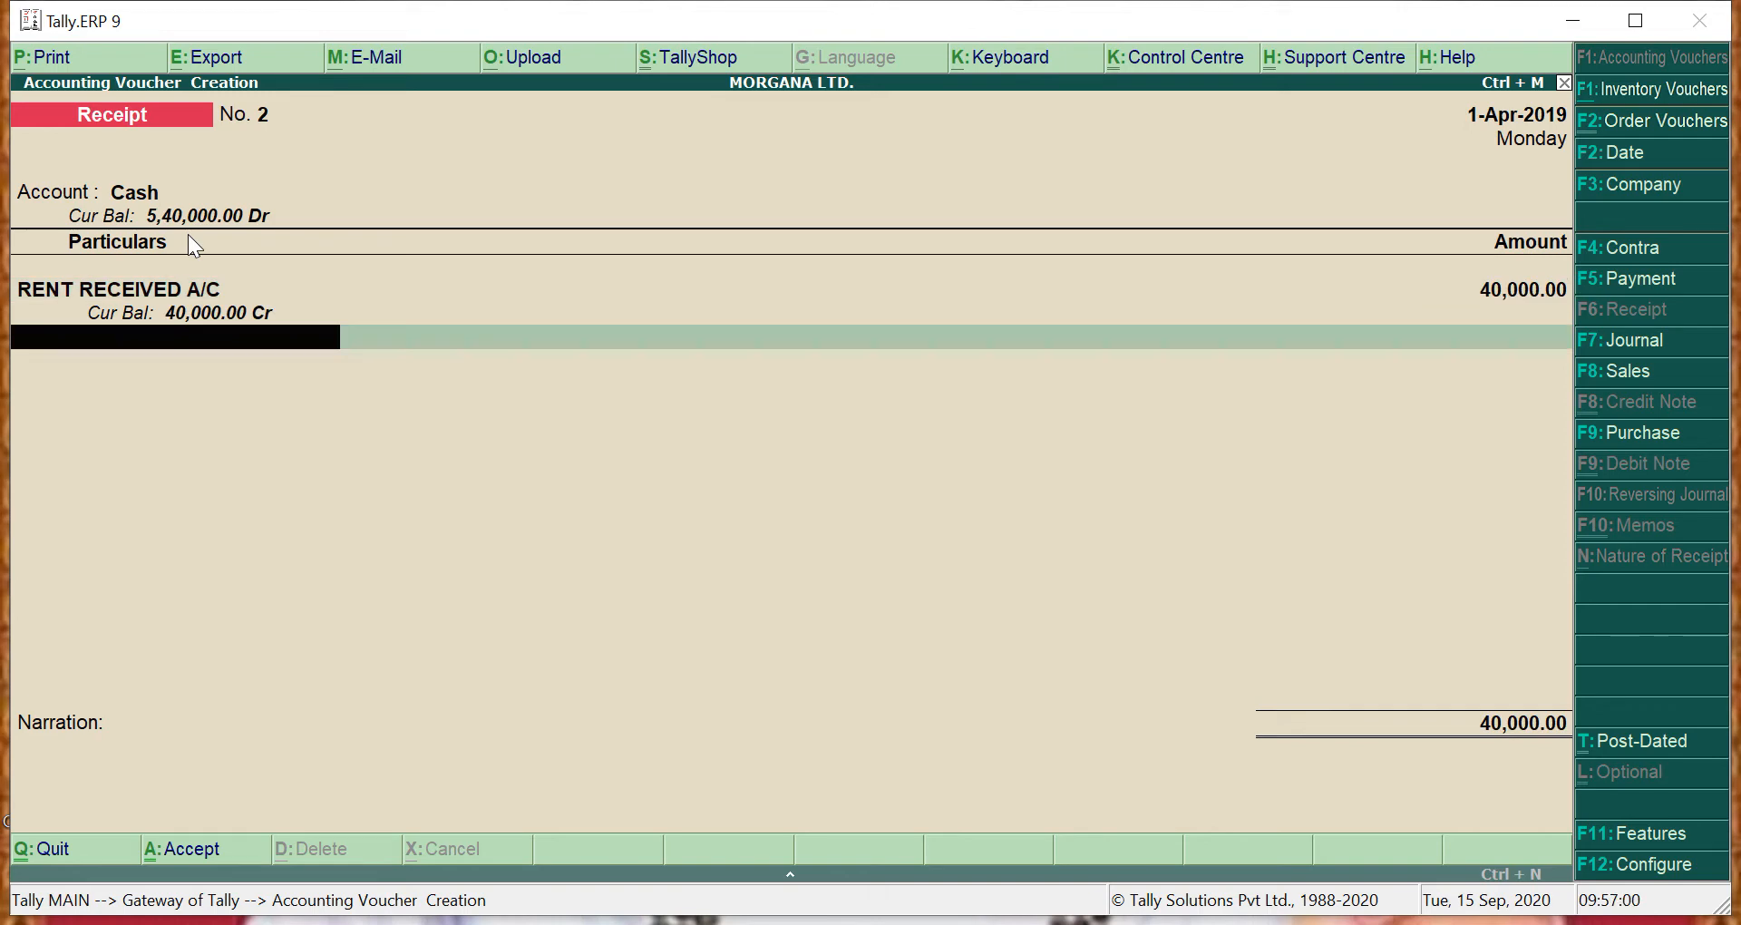
{"action": "key", "text": "Return"}
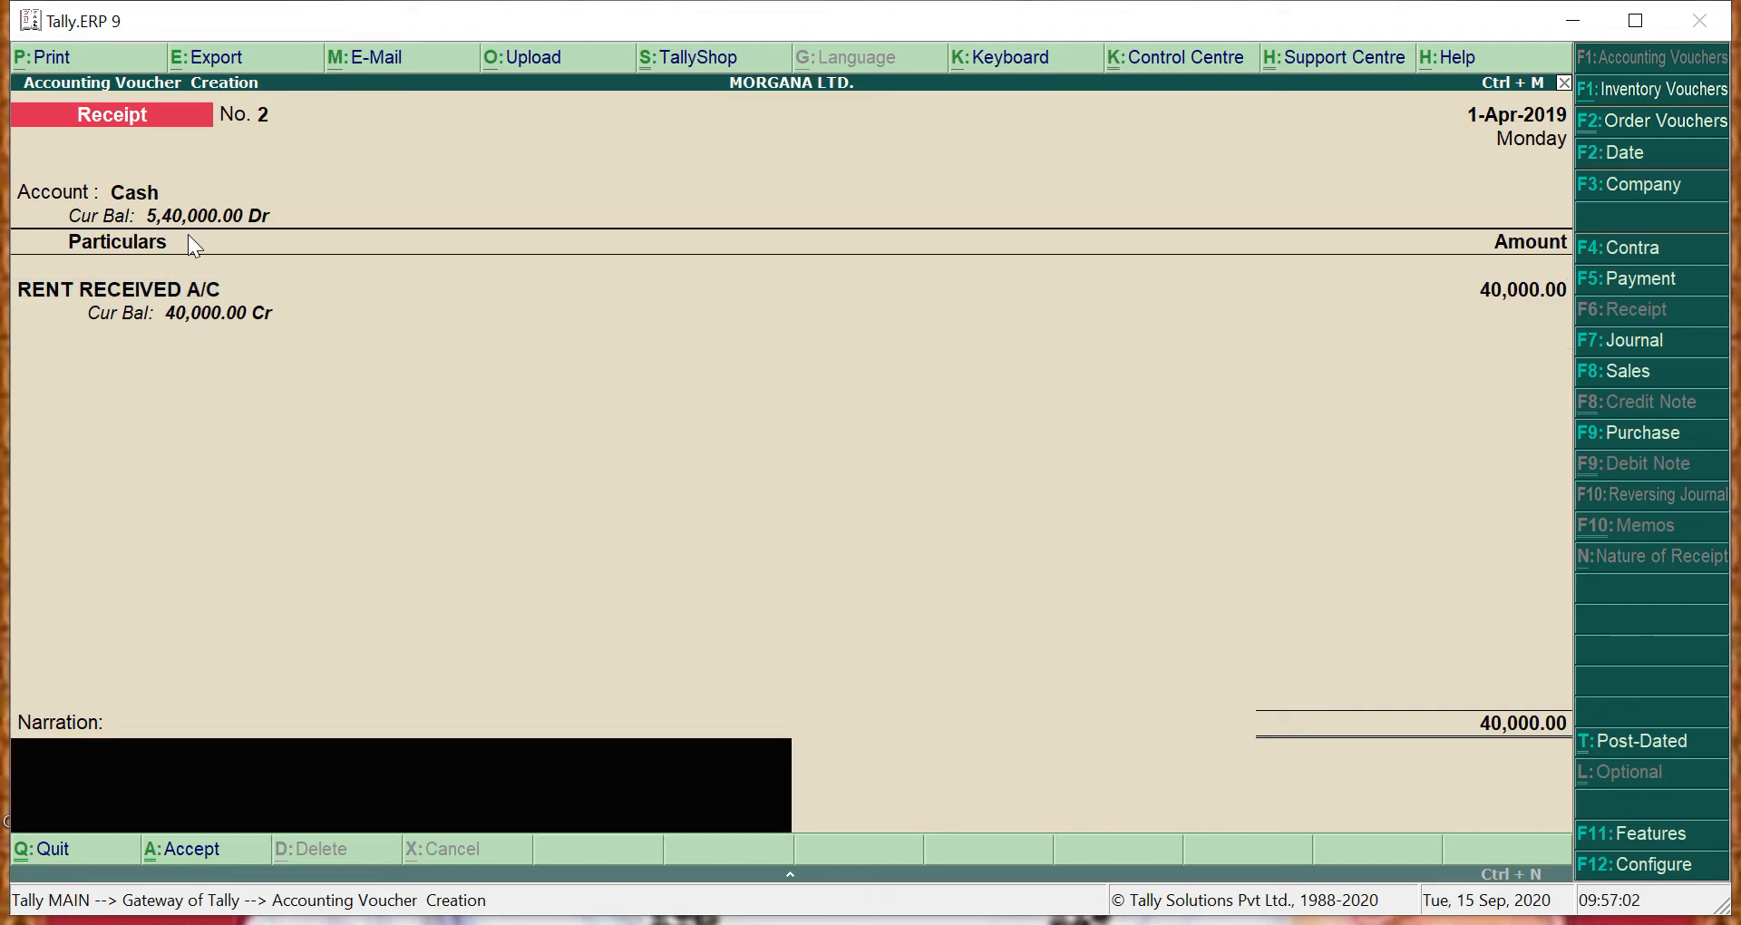
{"action": "type", "text": "RENT RECEIVED"}
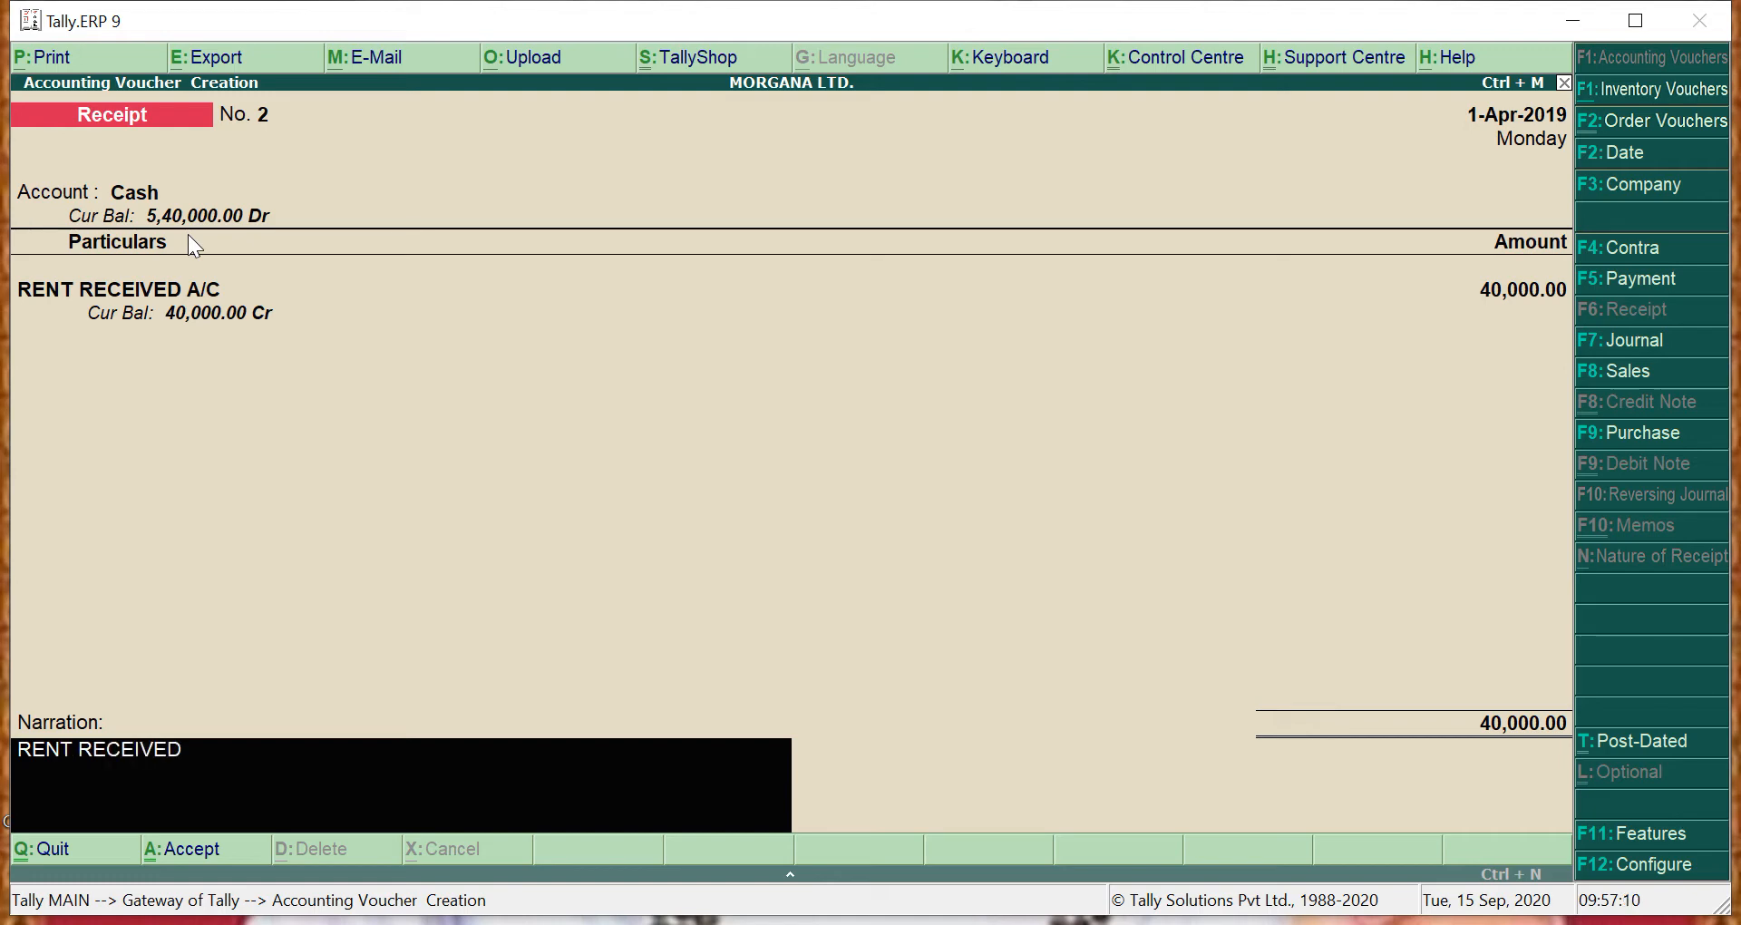
{"action": "key", "text": "Return"}
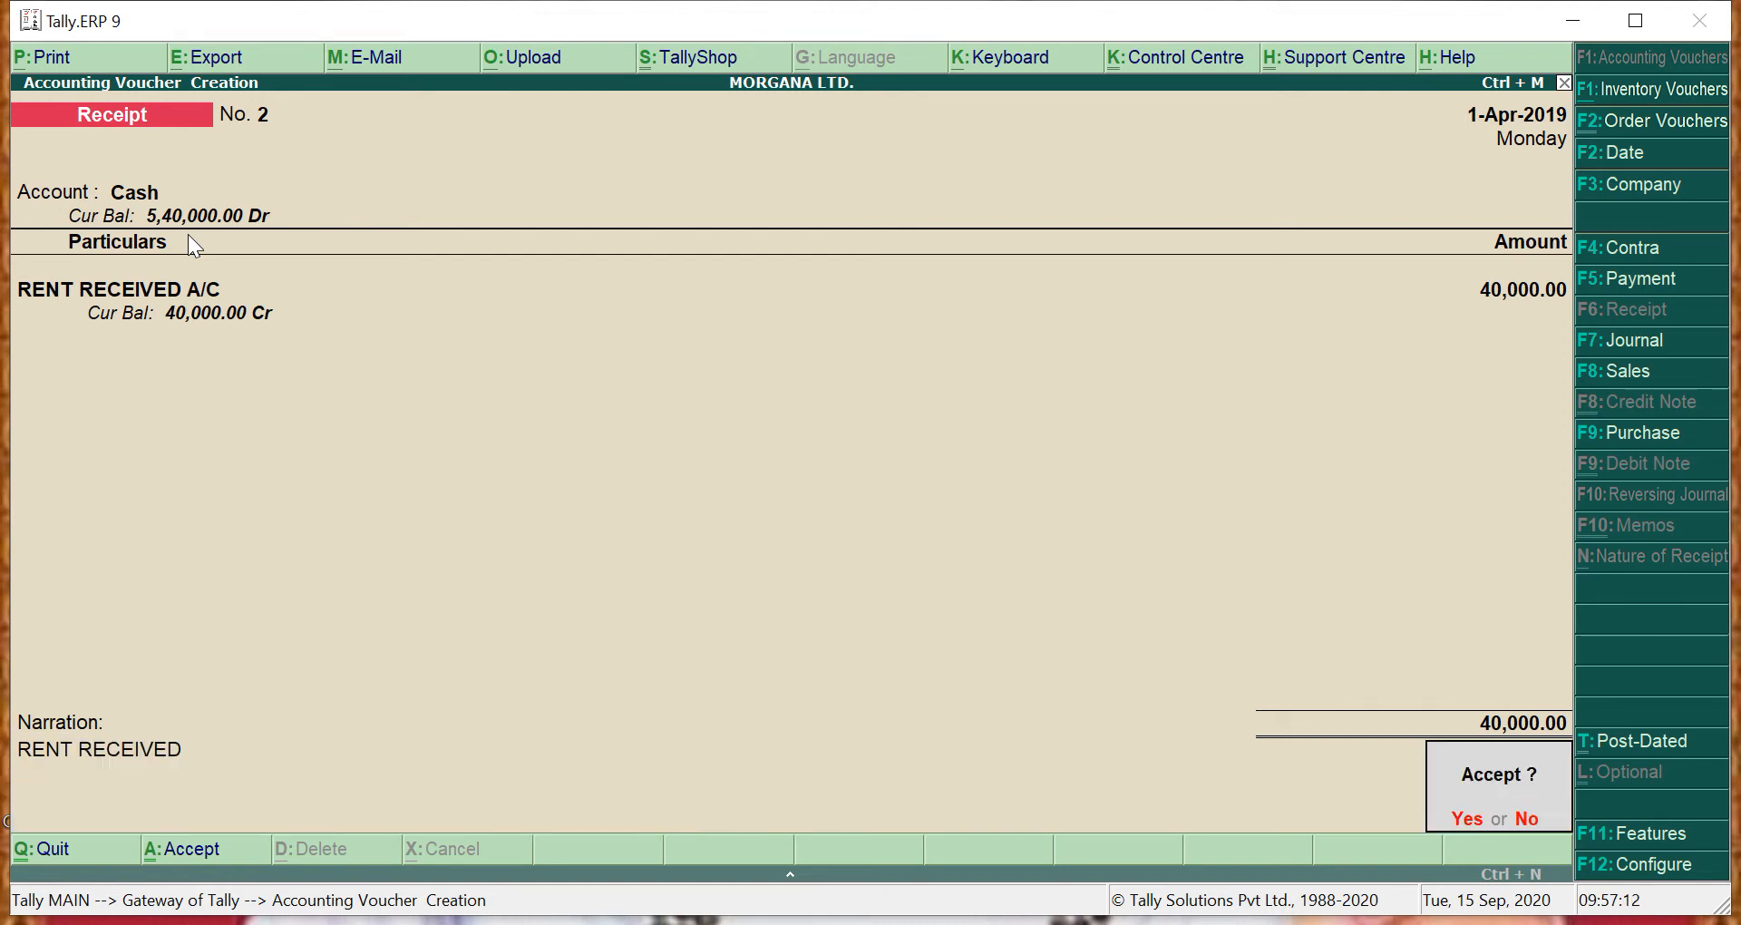
{"action": "key", "text": "Return"}
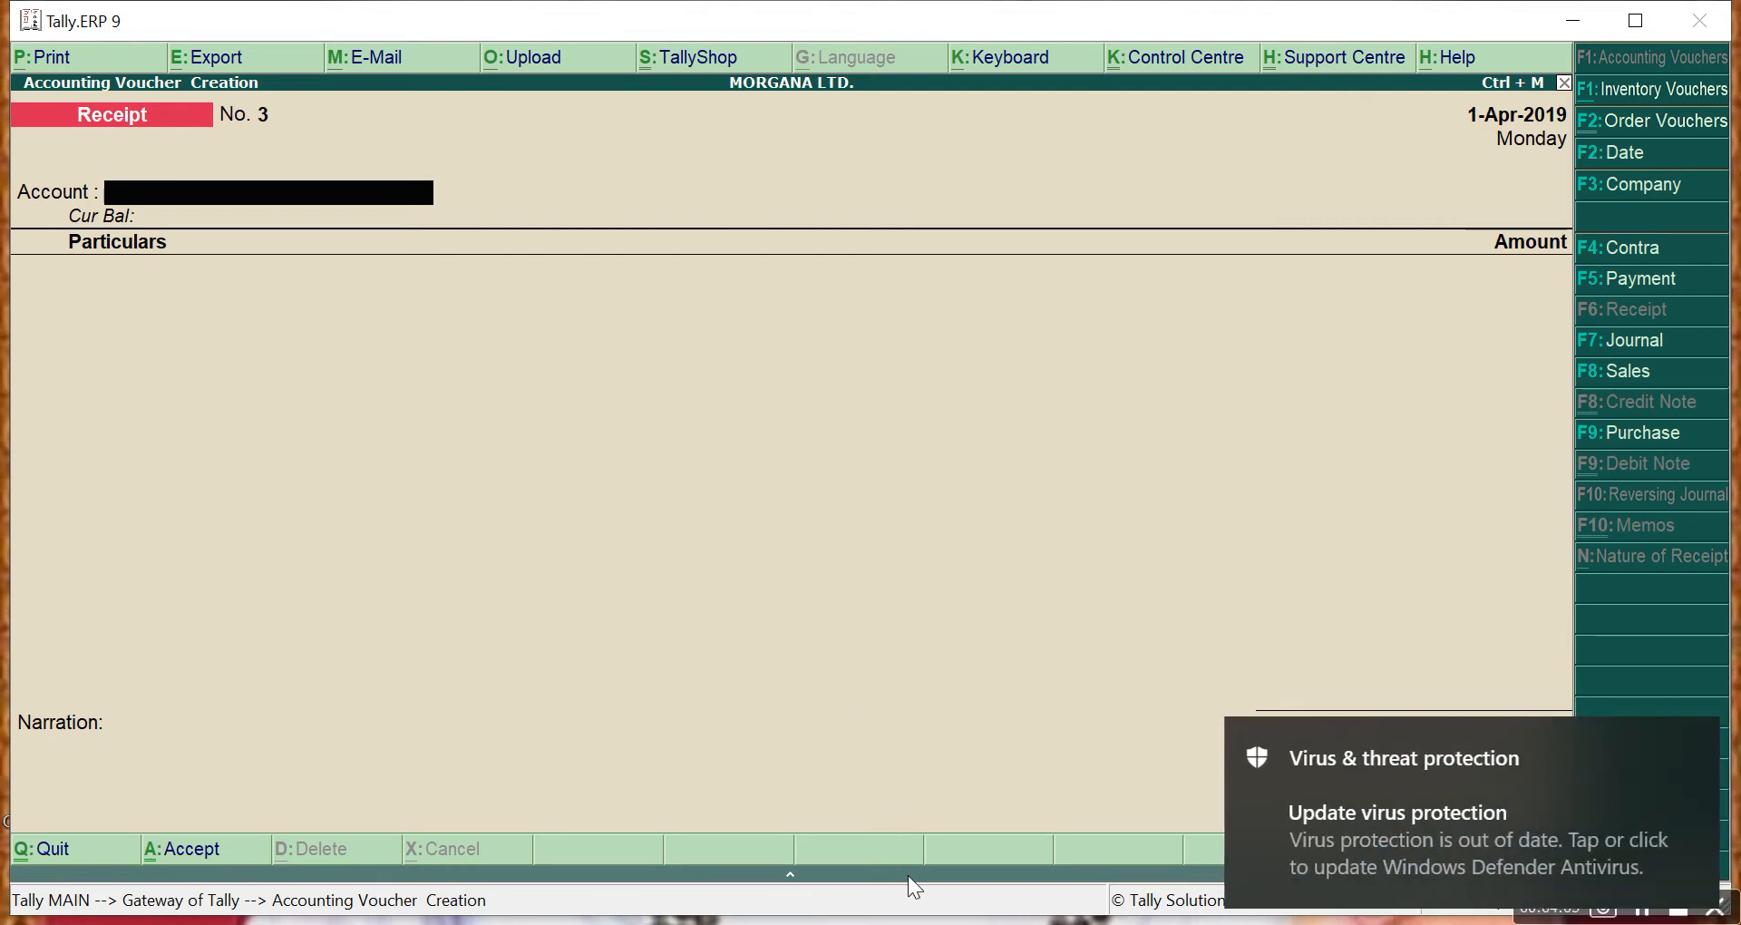
Dismiss the virus protection notification and check transaction 3 in the Word exercise
{"action": "left_click", "coordinate": [1695, 741]}
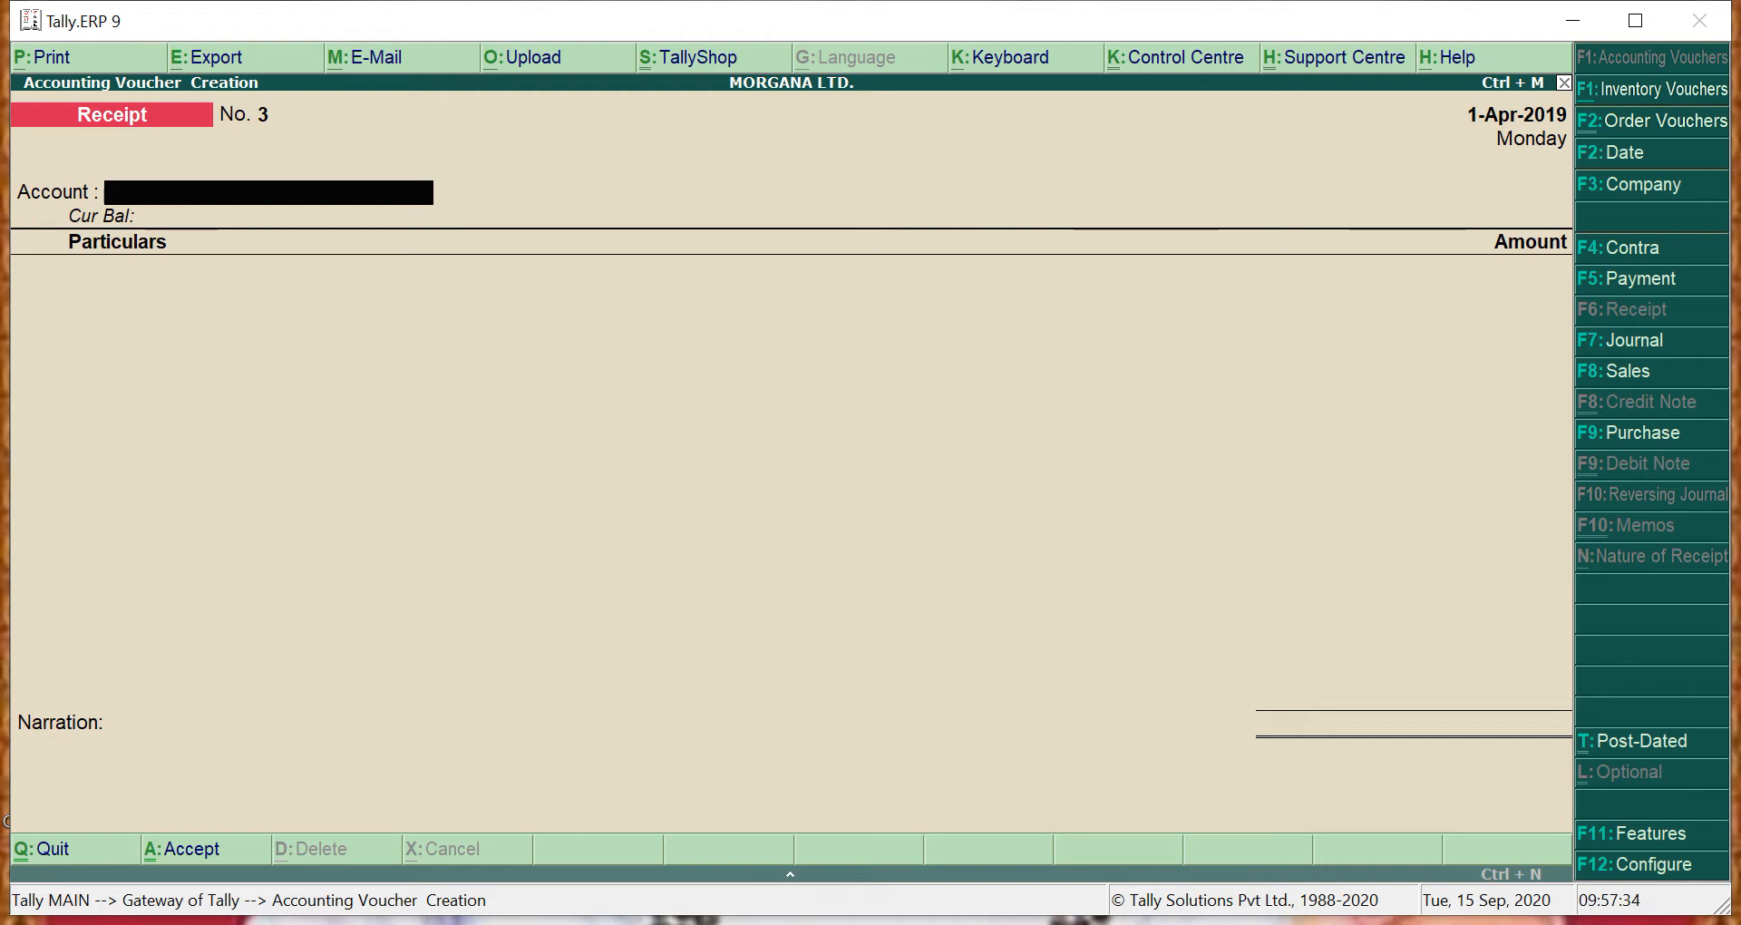
{"action": "left_click", "coordinate": [902, 923]}
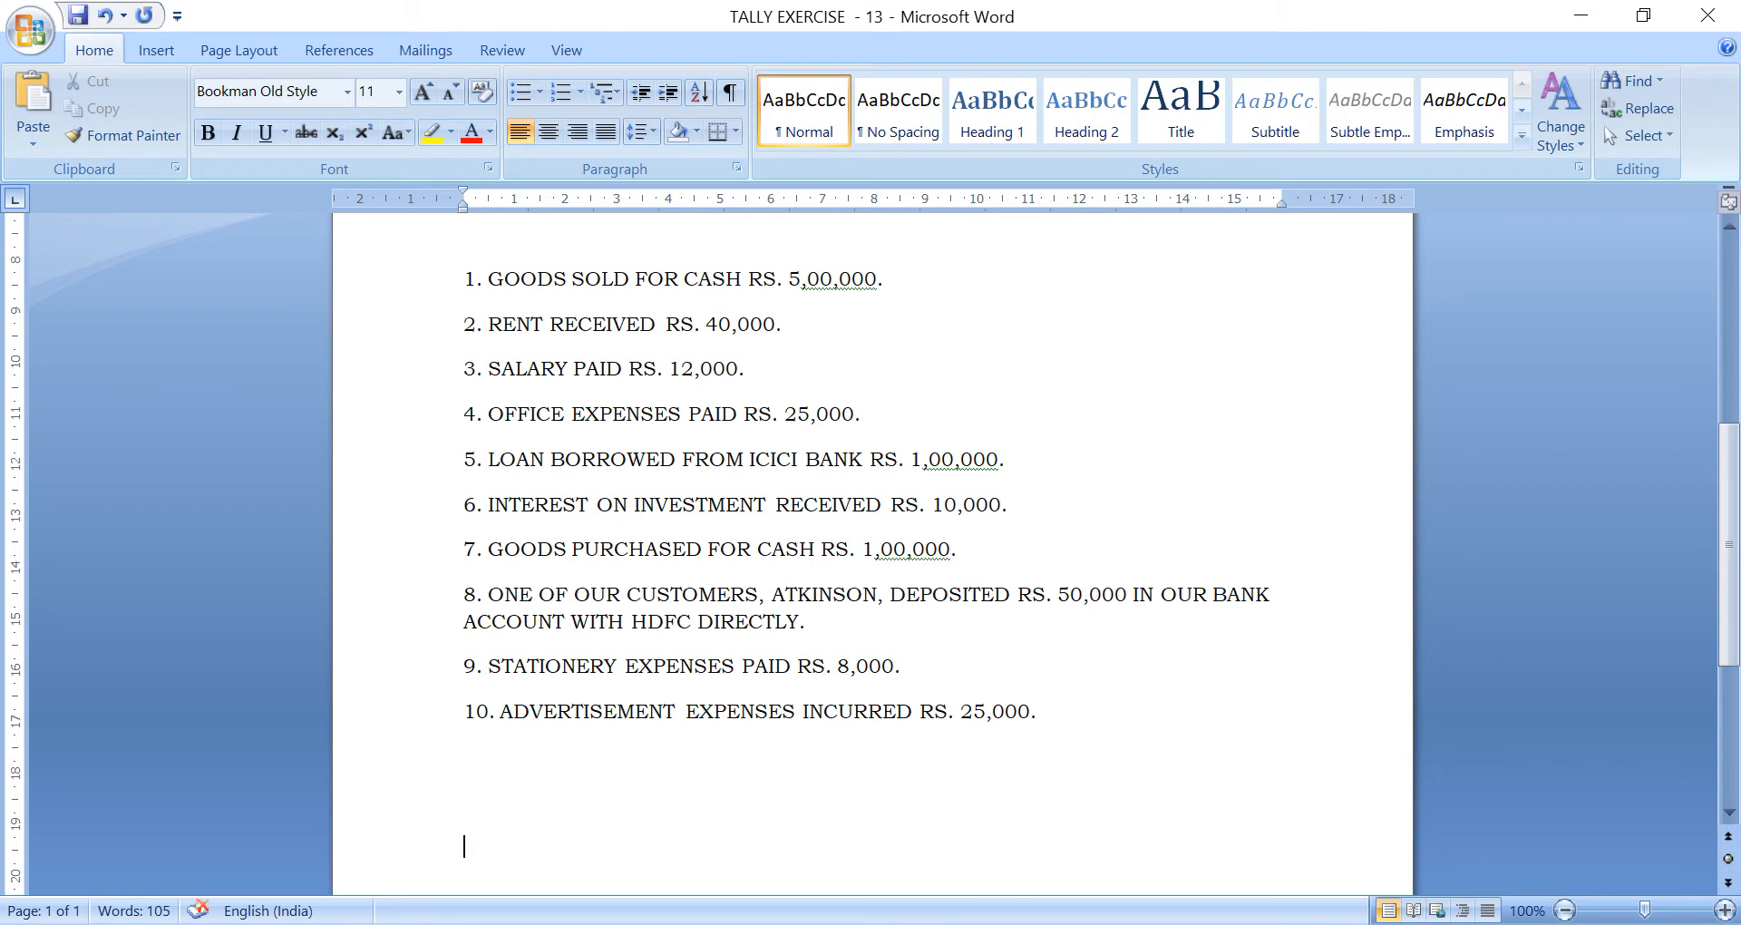
Return to Tally and start a payment voucher with Cash as the account and SALARY PAID A/C as the particulars
{"action": "key", "text": "alt+Tab"}
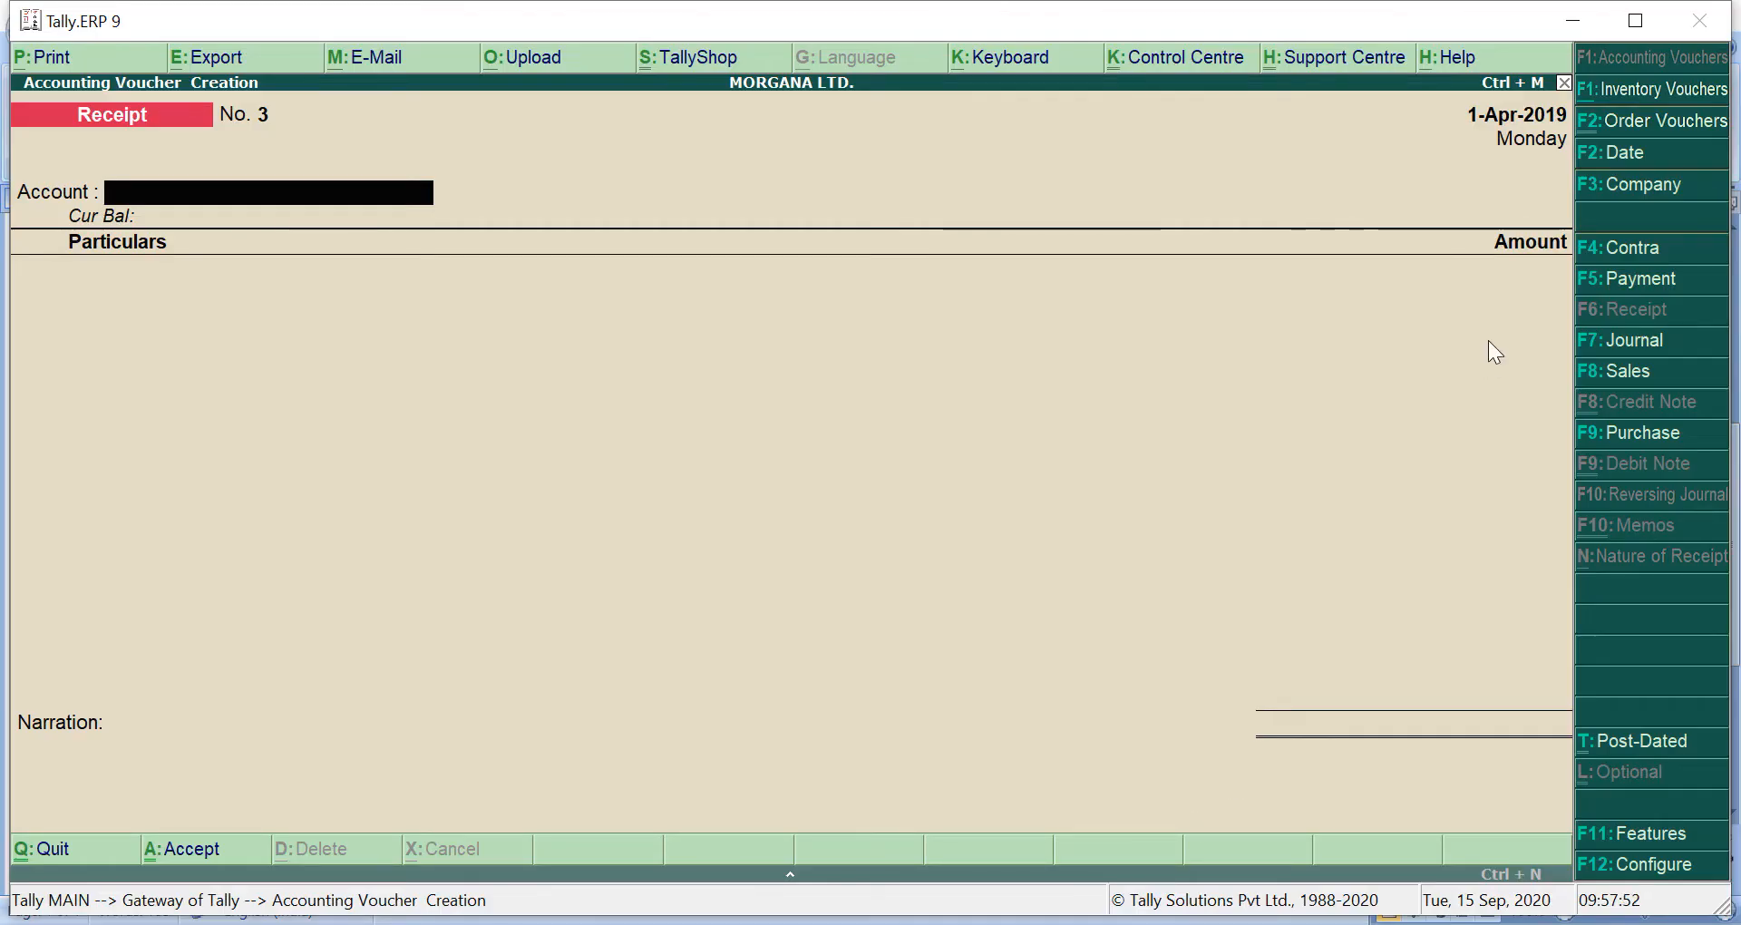
{"action": "left_click", "coordinate": [1634, 281]}
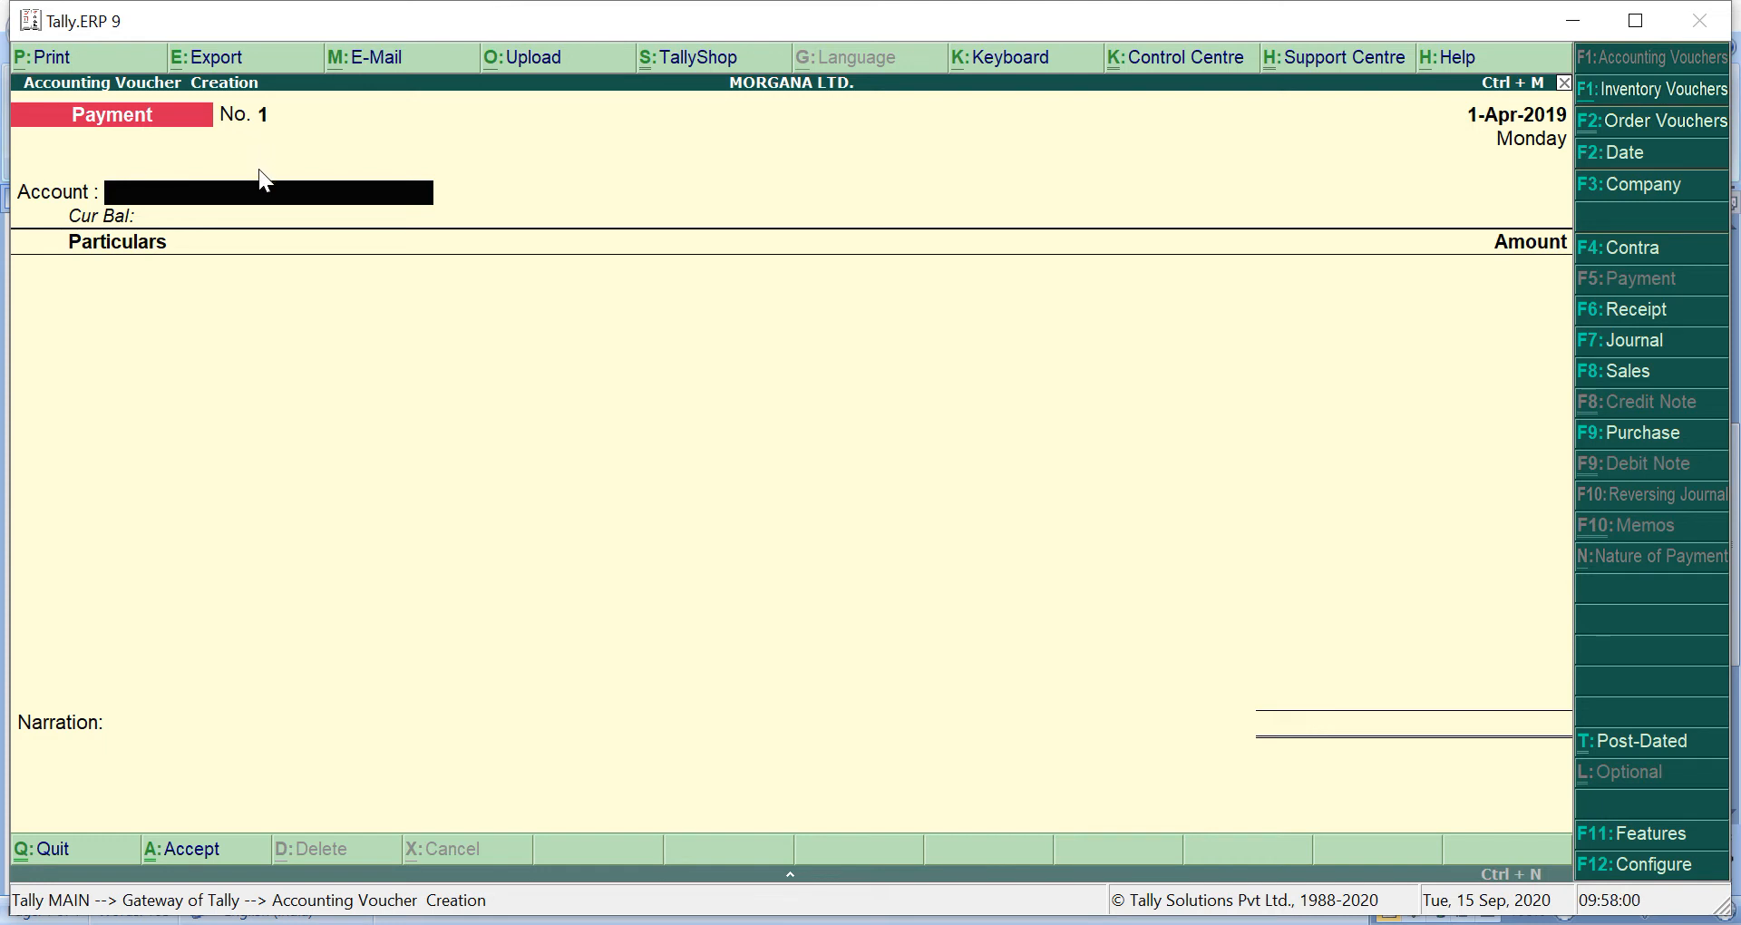
{"action": "type", "text": "C"}
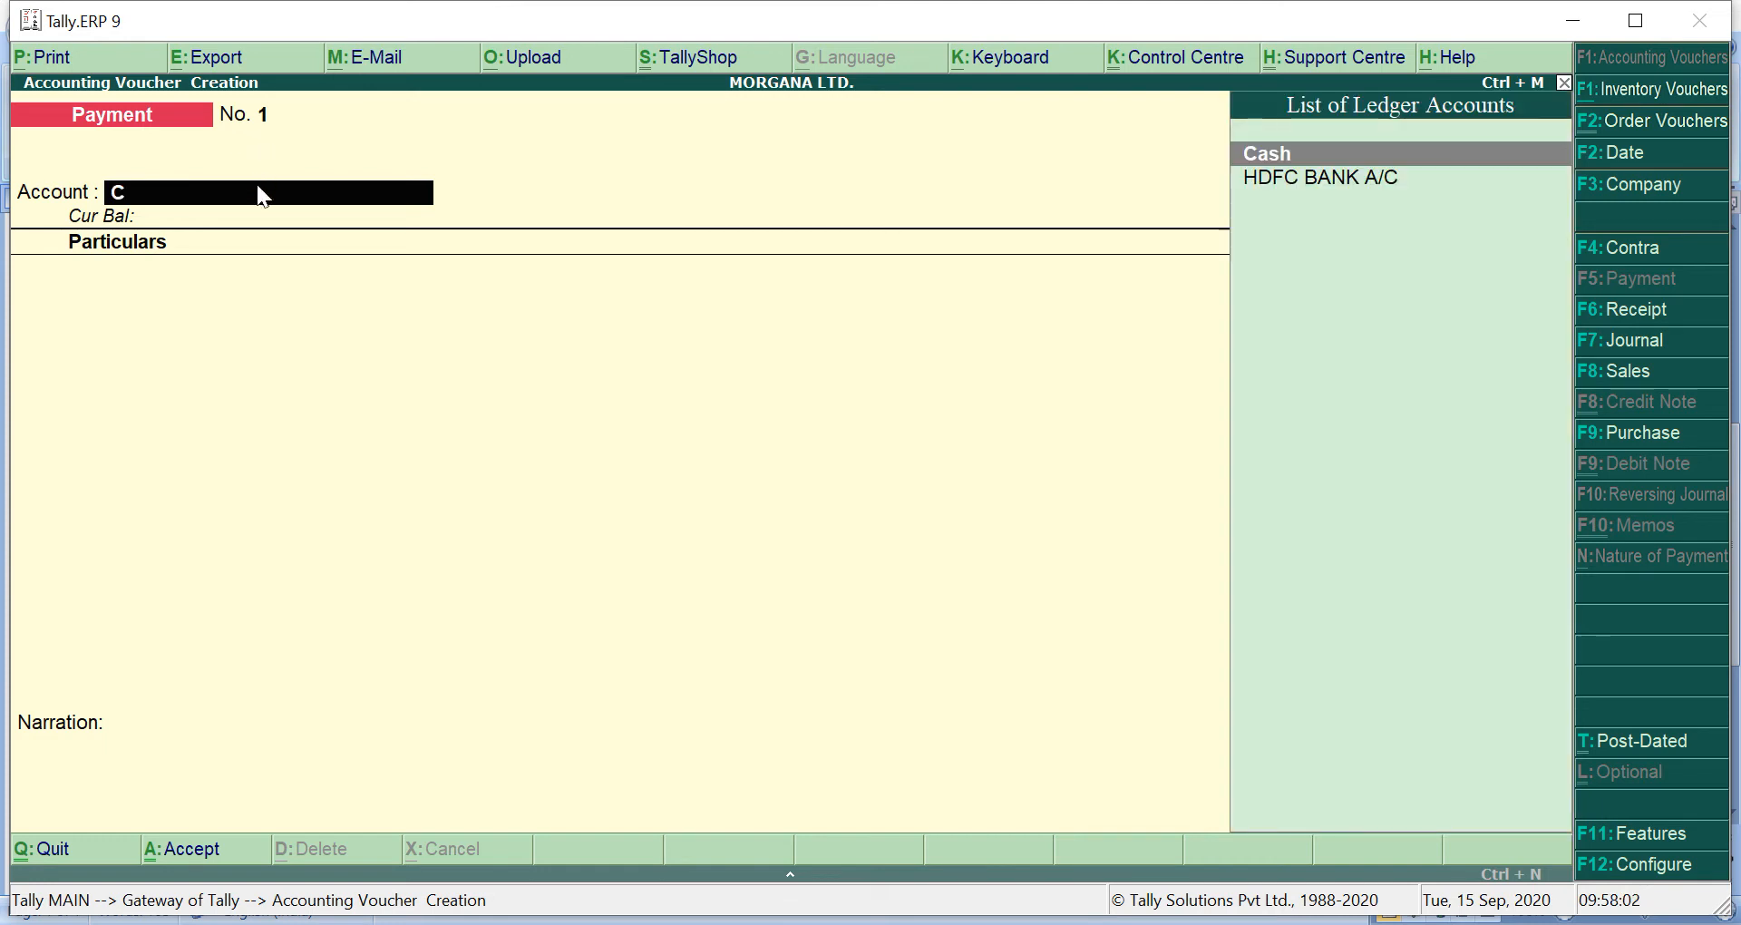
{"action": "key", "text": "Return"}
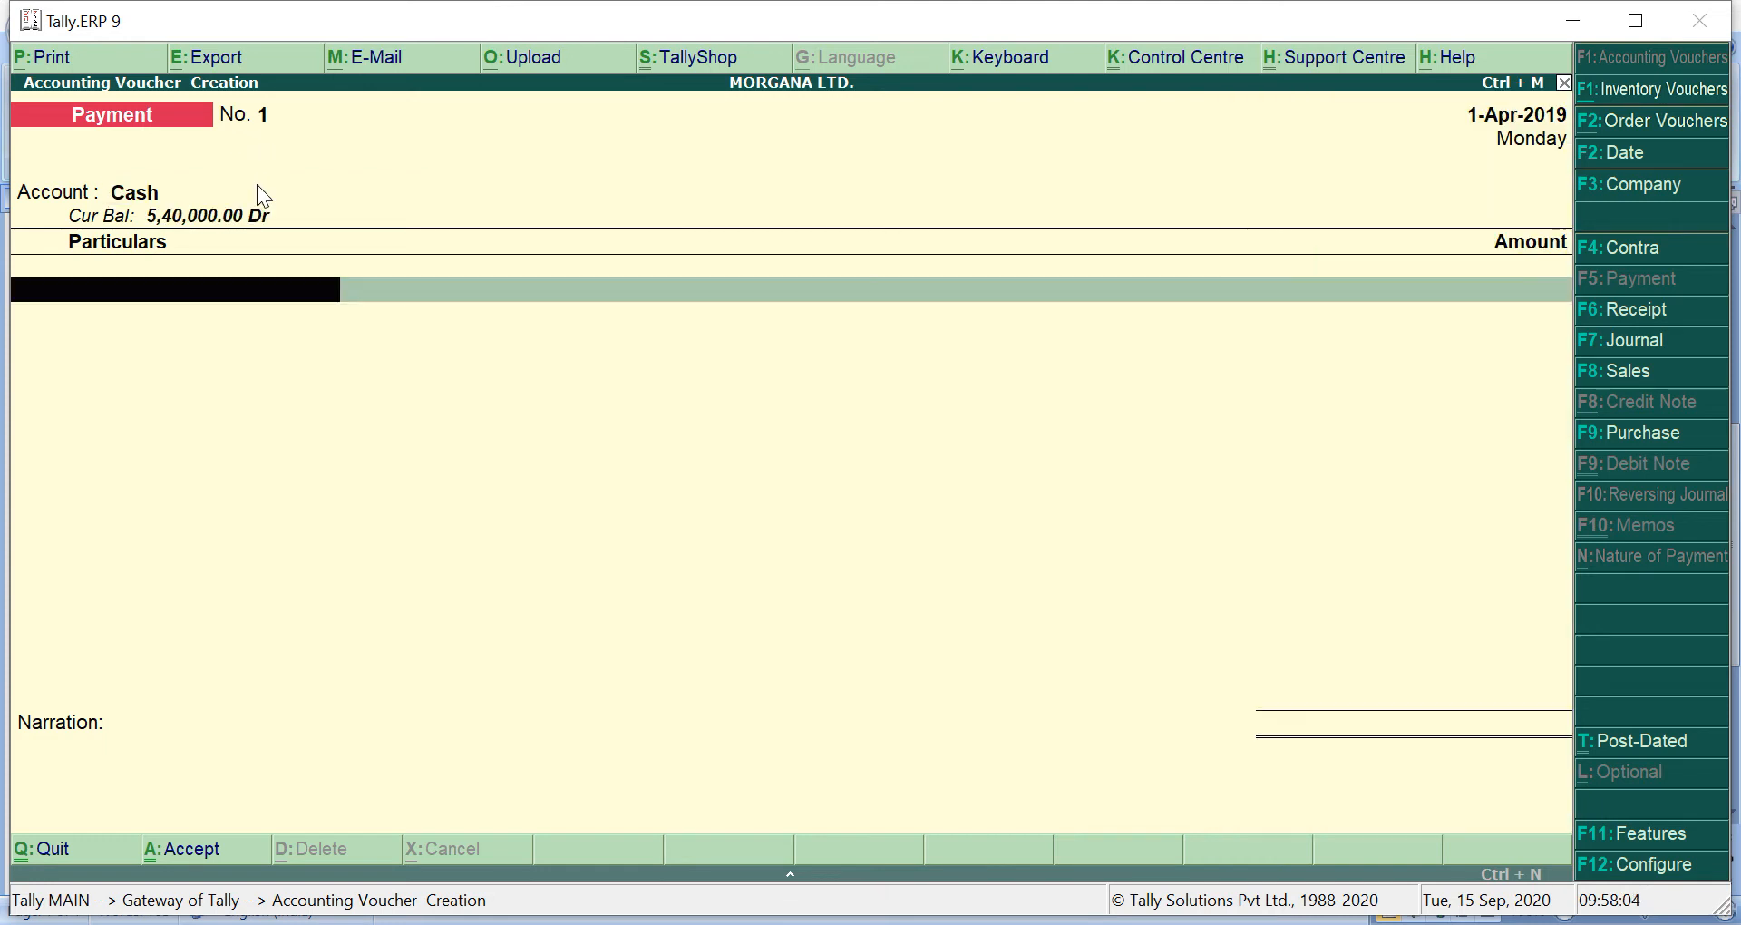
{"action": "type", "text": "S"}
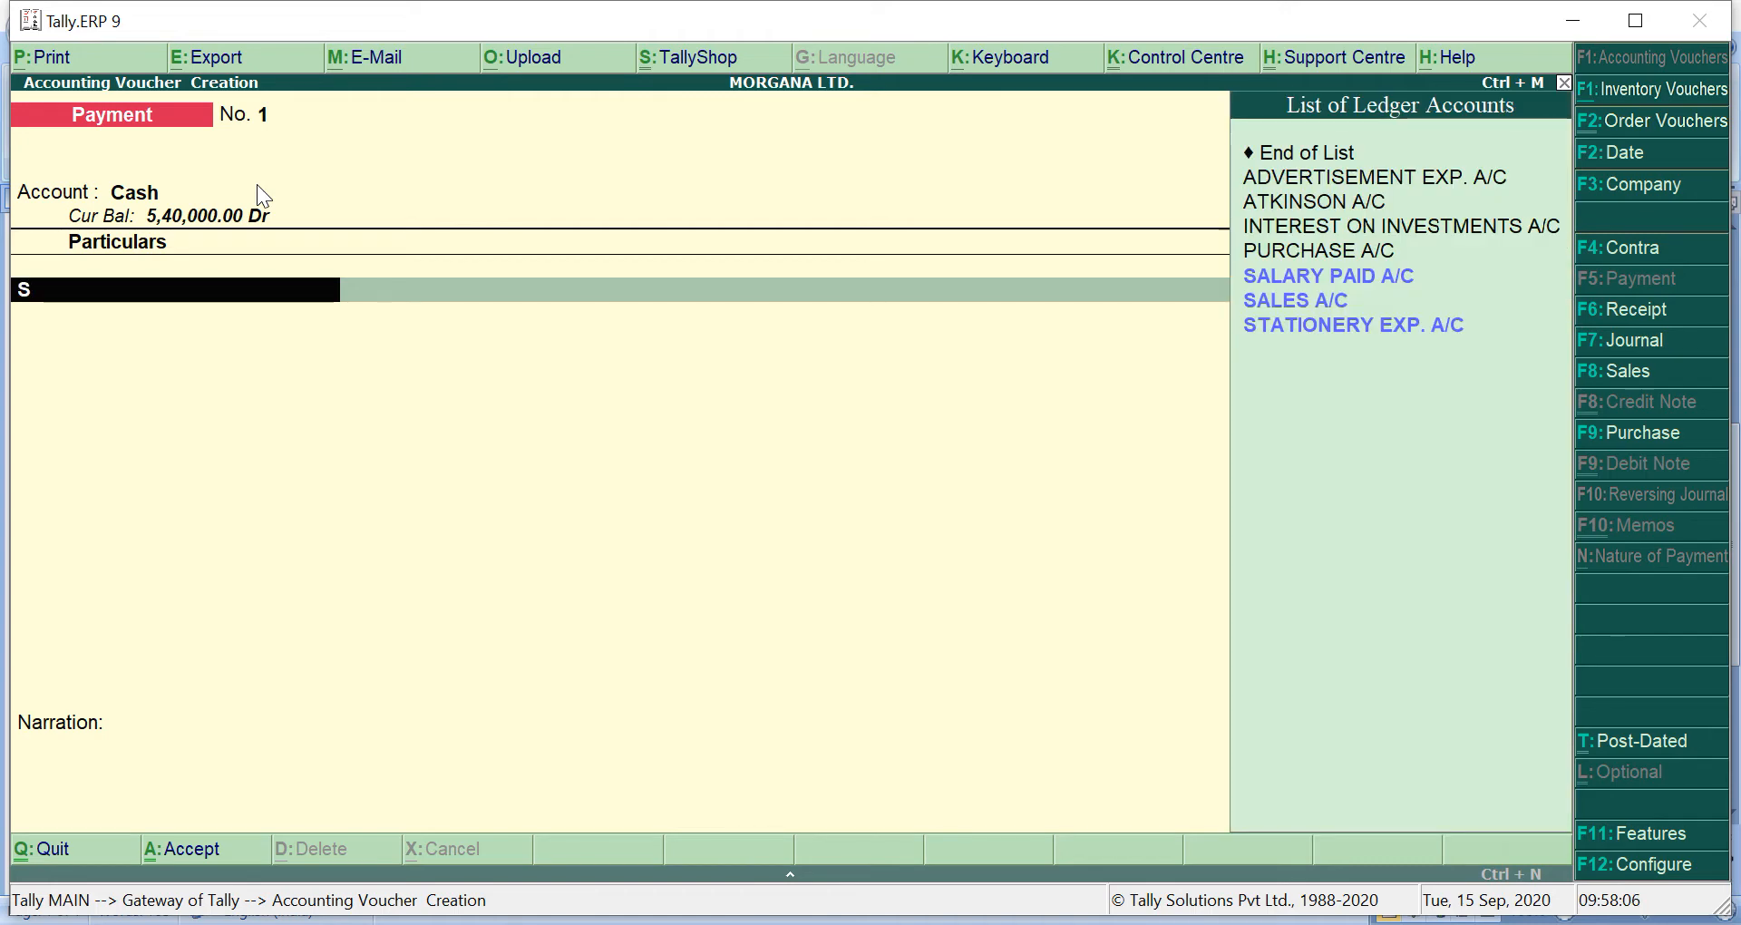
{"action": "key", "text": "Return"}
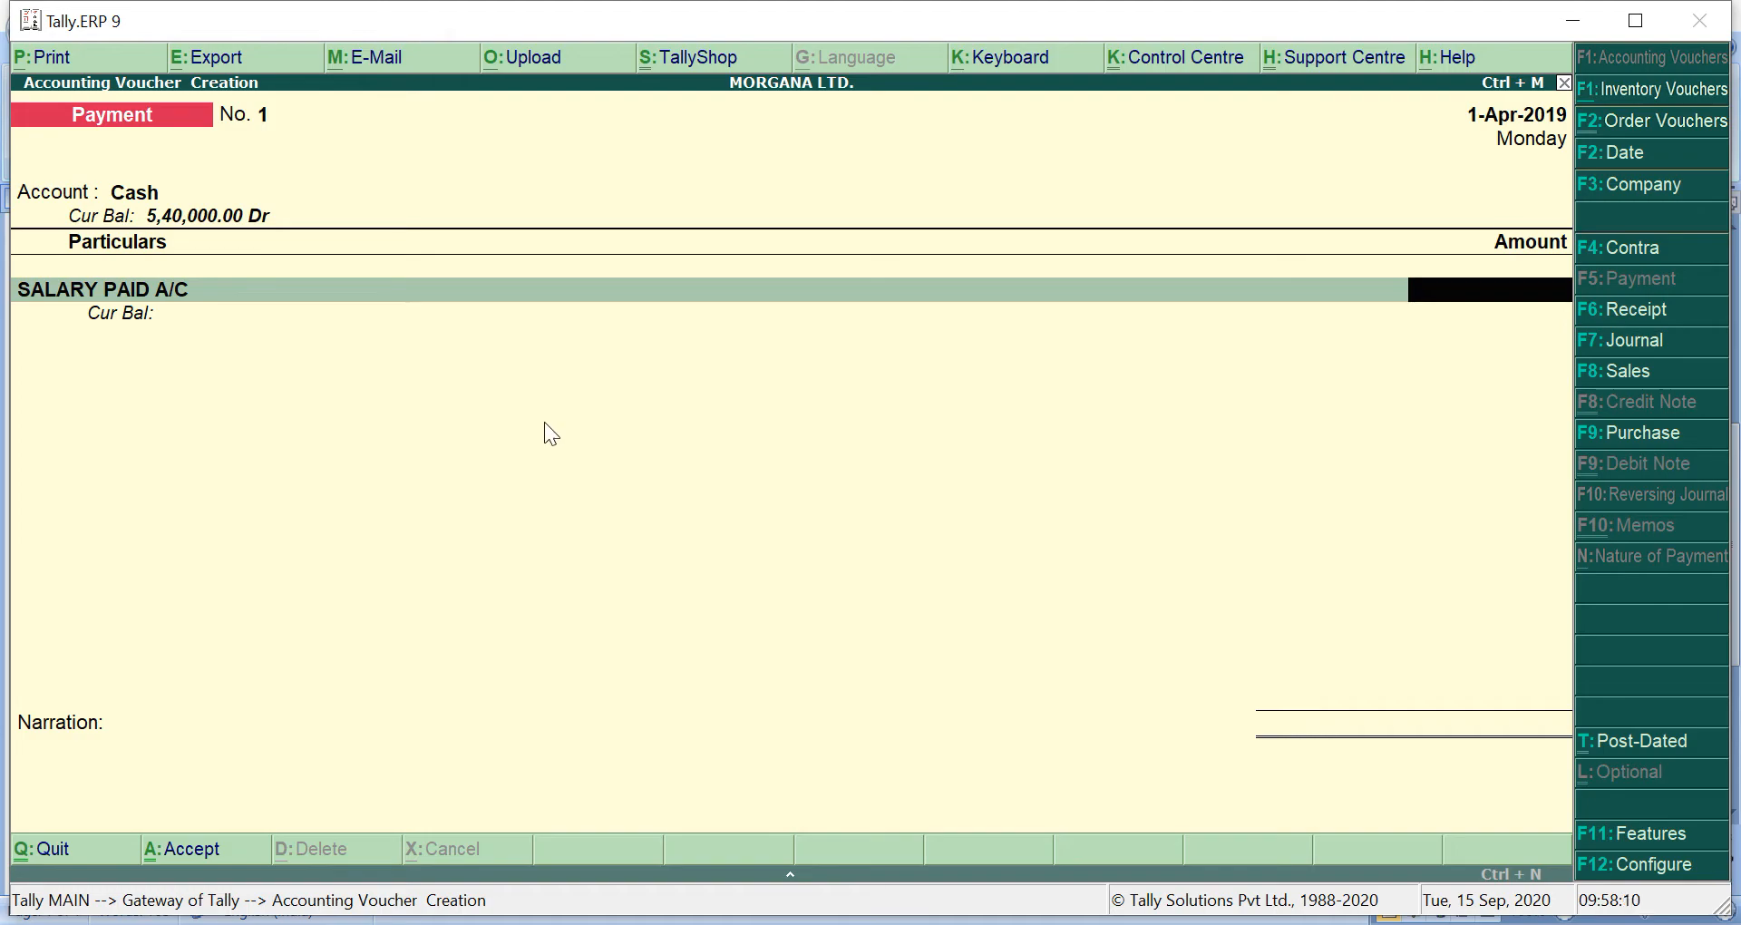
Check the salary amount in Word, then complete the Tally payment with amount 12000 and narration SALARY PAID
{"action": "key", "text": "alt+Tab"}
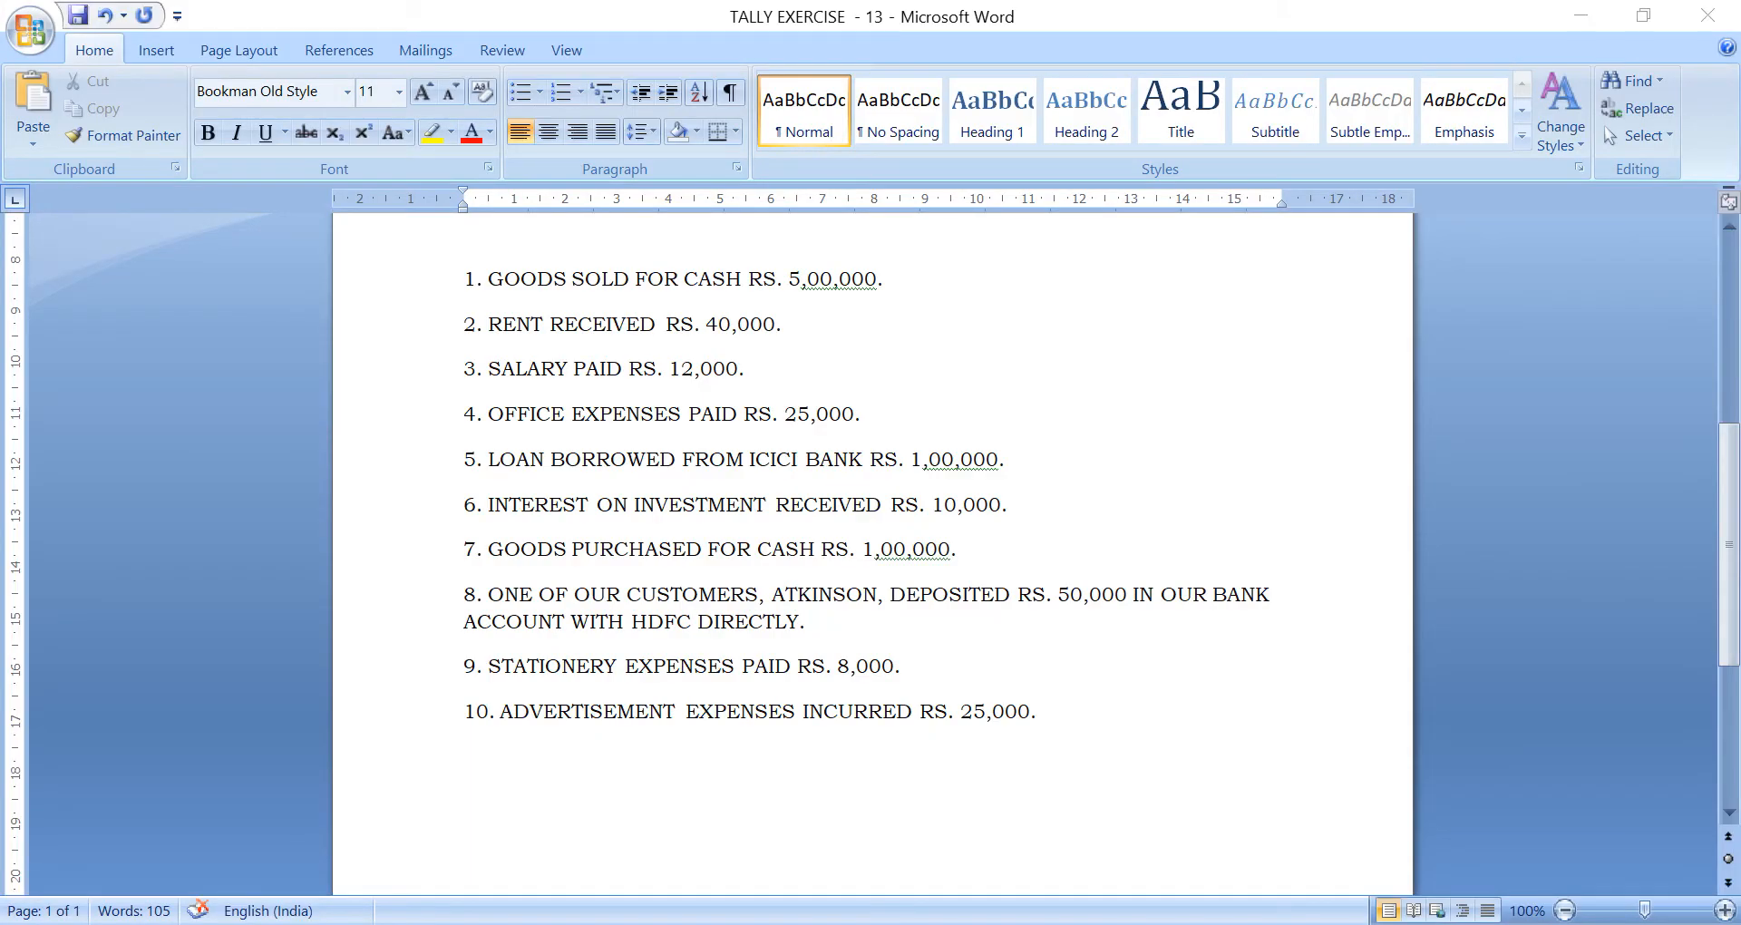
{"action": "key", "text": "alt+Tab"}
{"action": "type", "text": "12,000"}
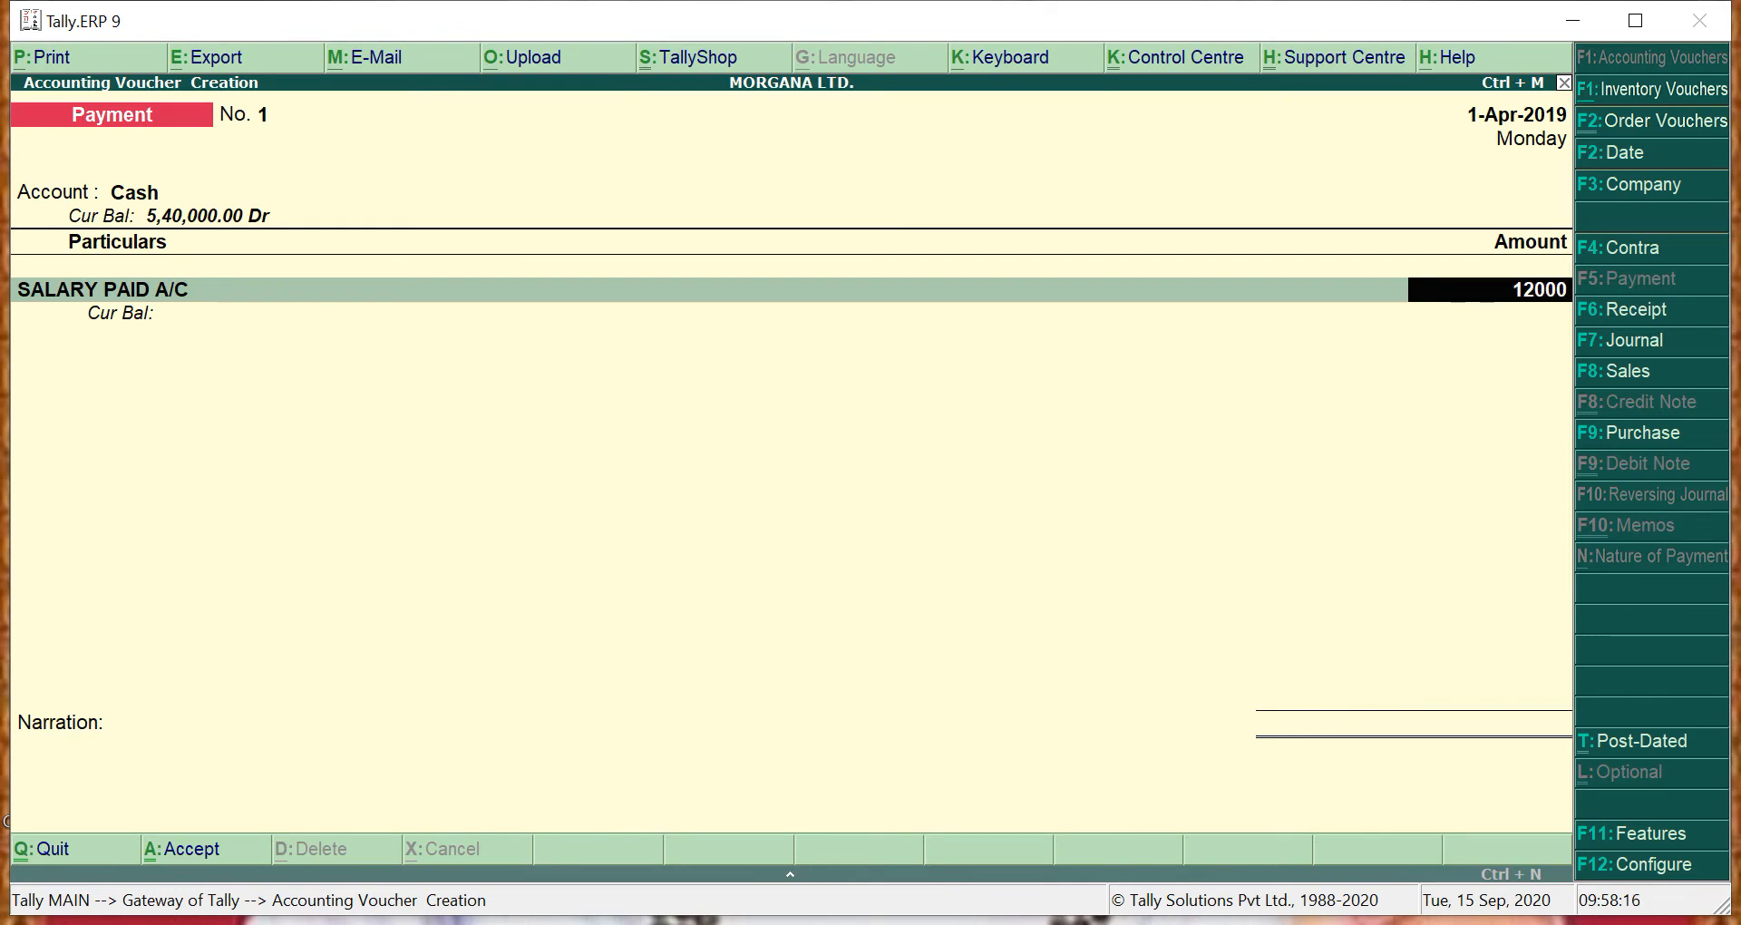
{"action": "key", "text": "Return"}
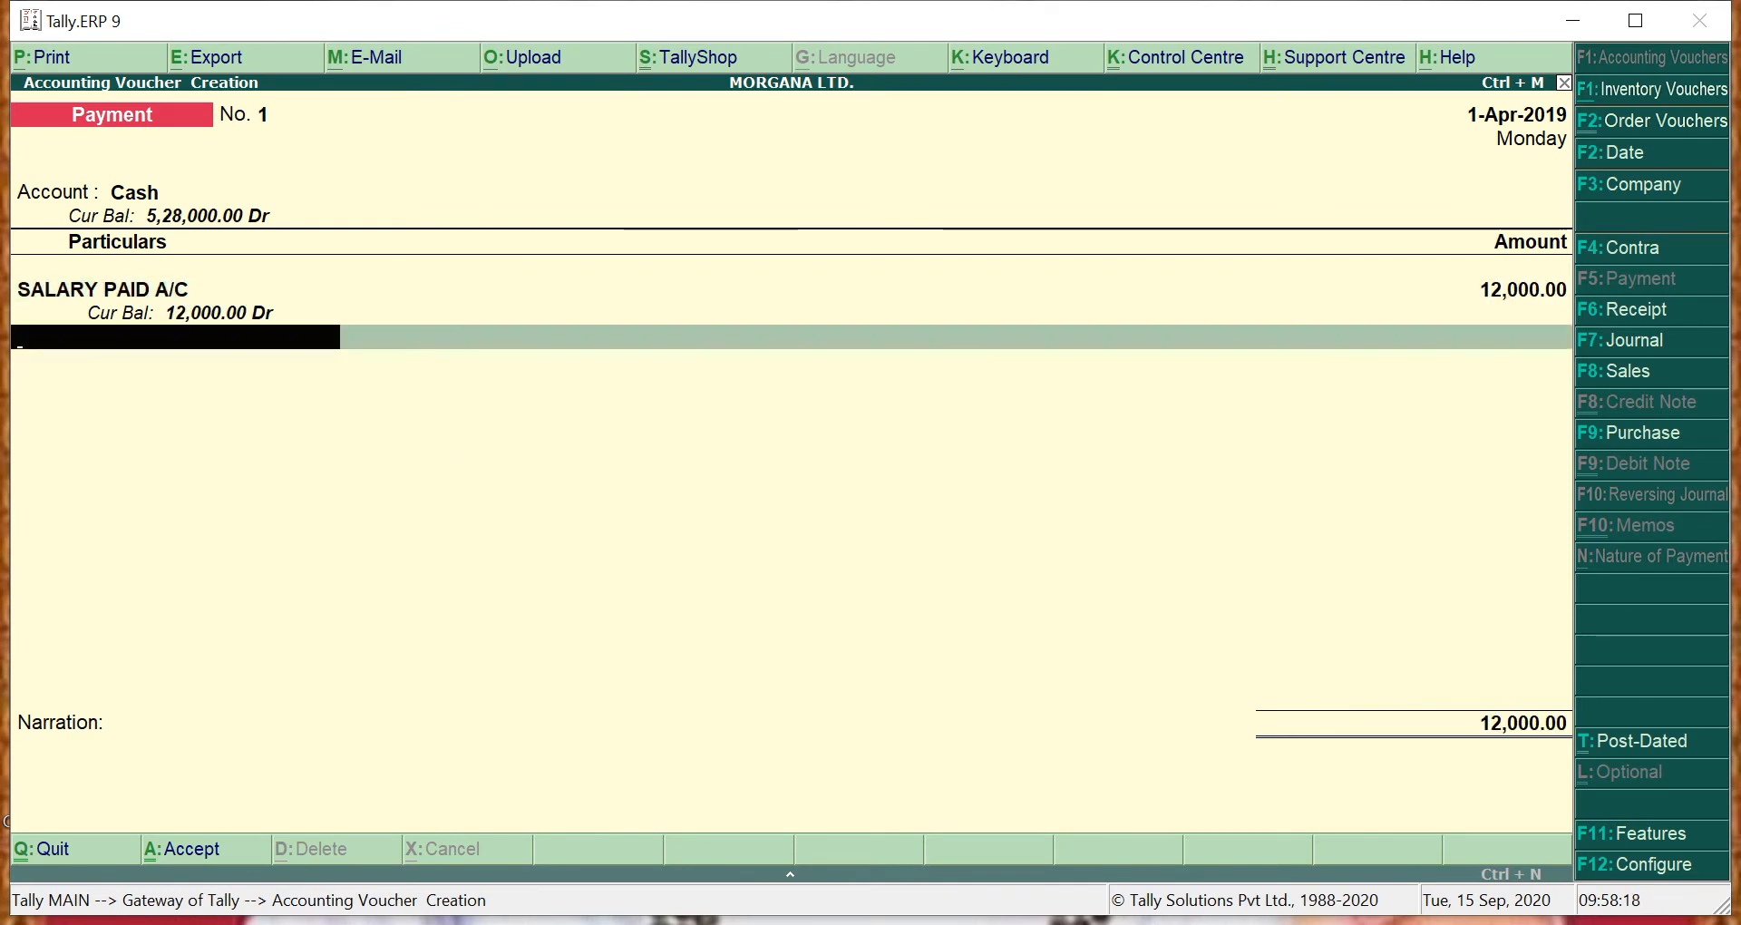
{"action": "key", "text": "Return"}
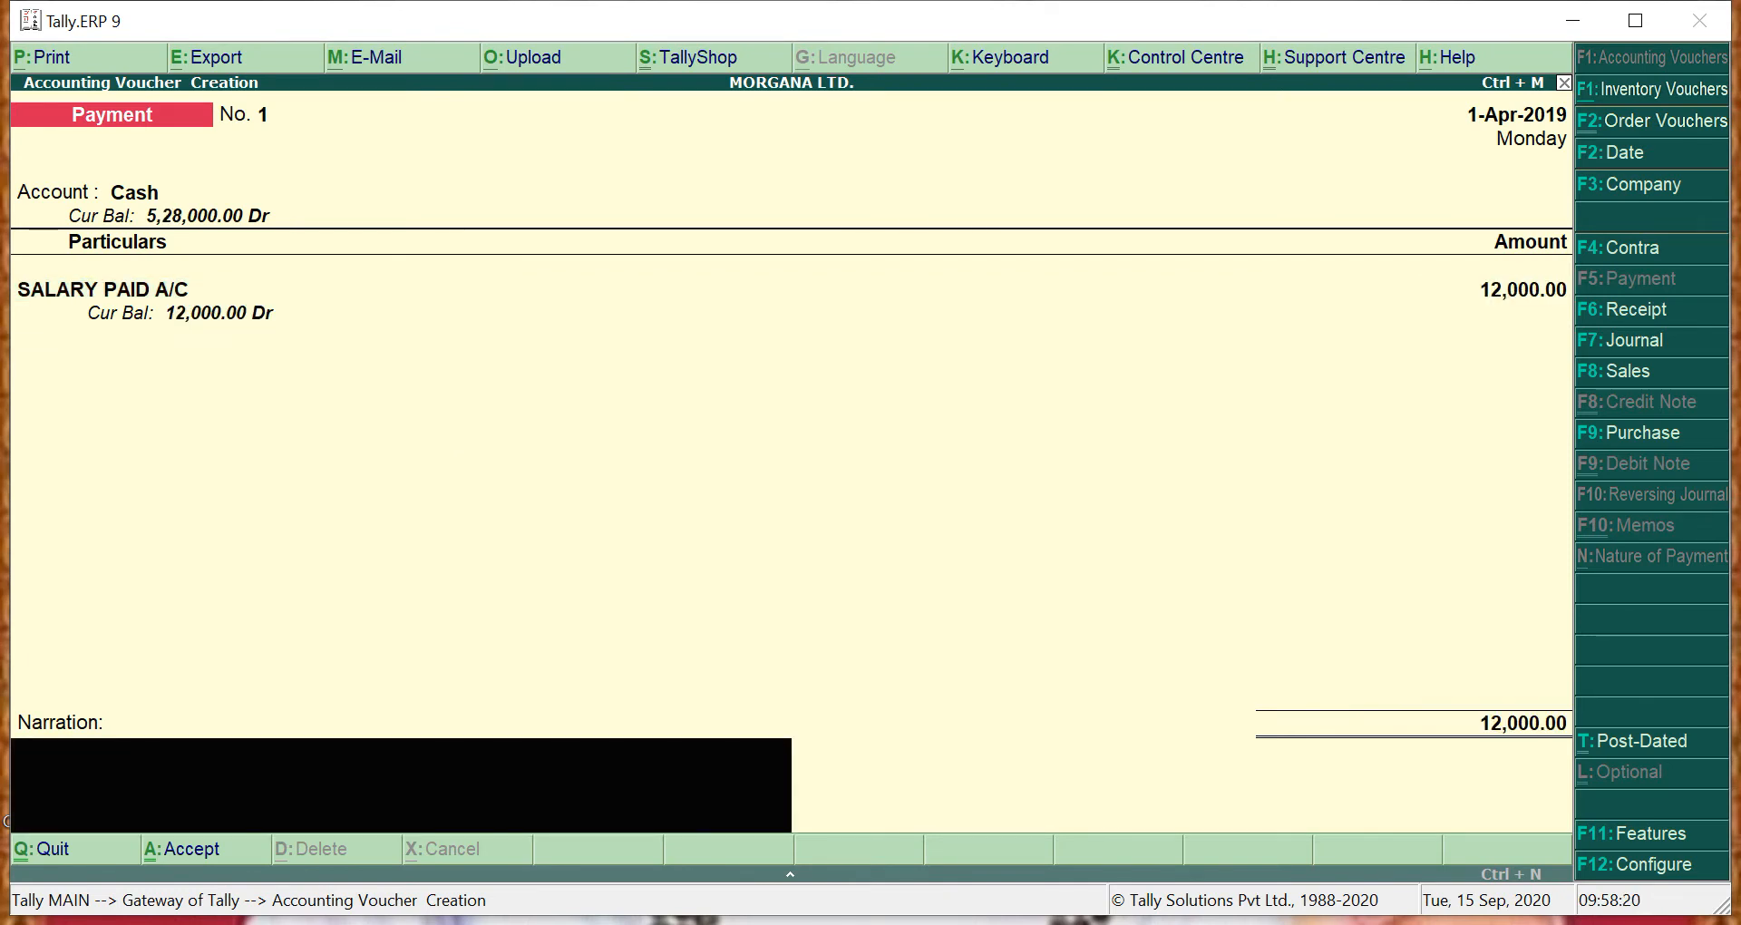
{"action": "type", "text": "SALARY PAID"}
{"action": "key", "text": "Return"}
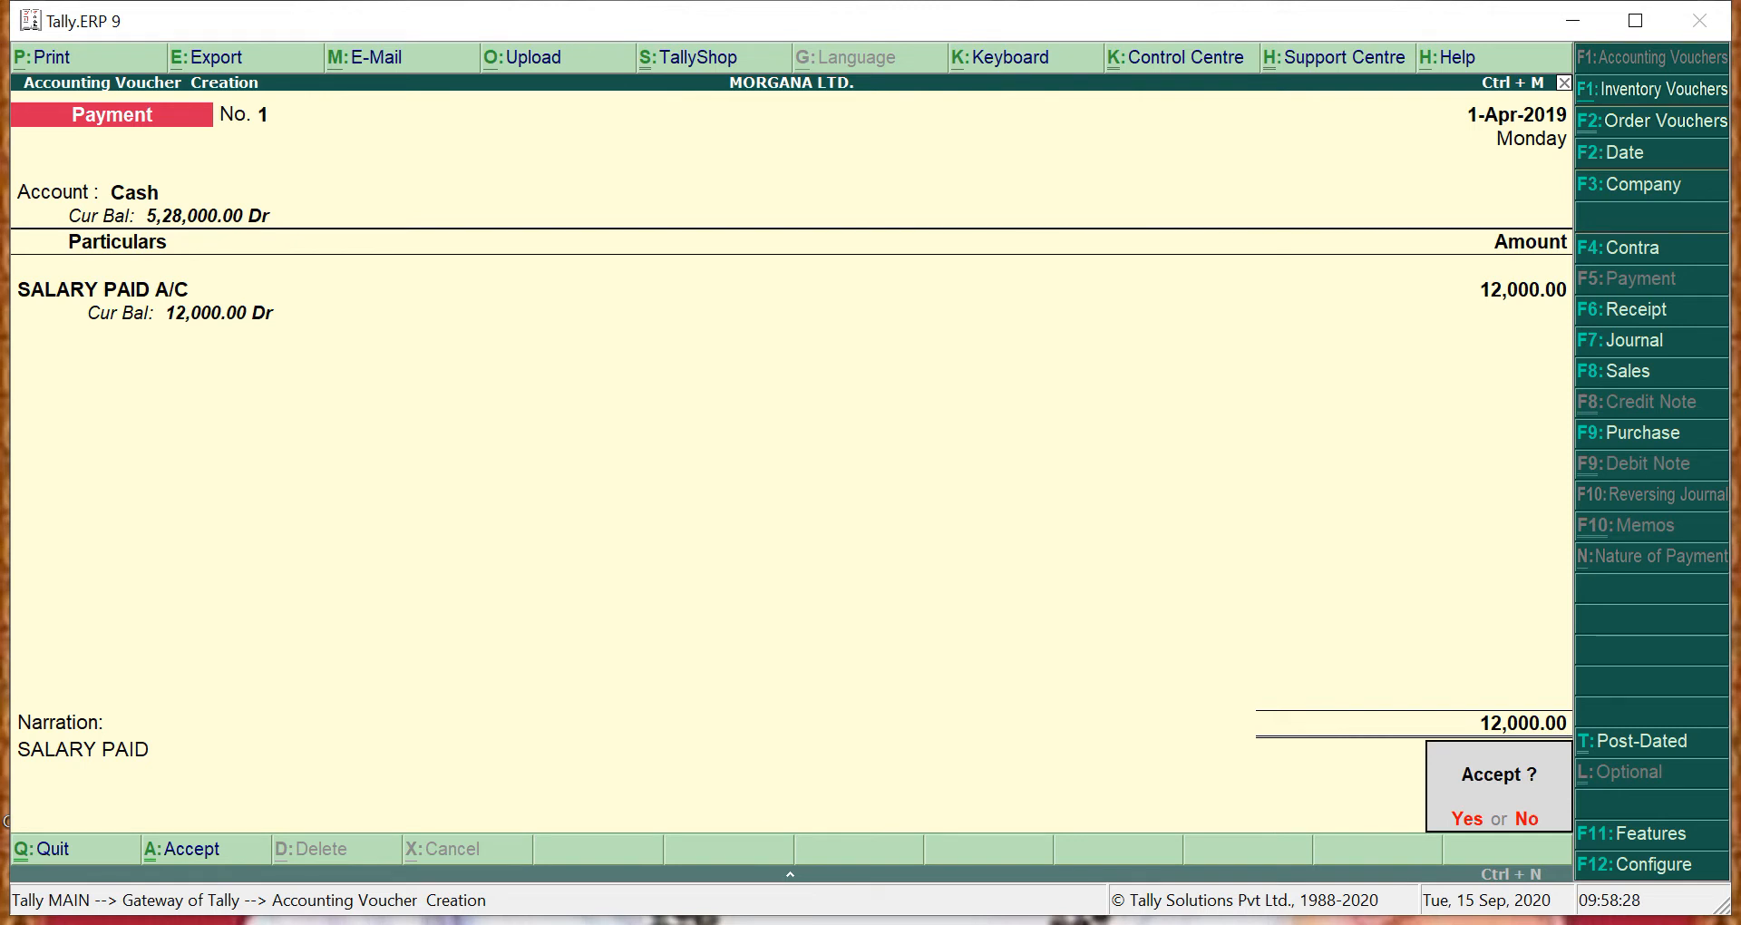
{"action": "key", "text": "y"}
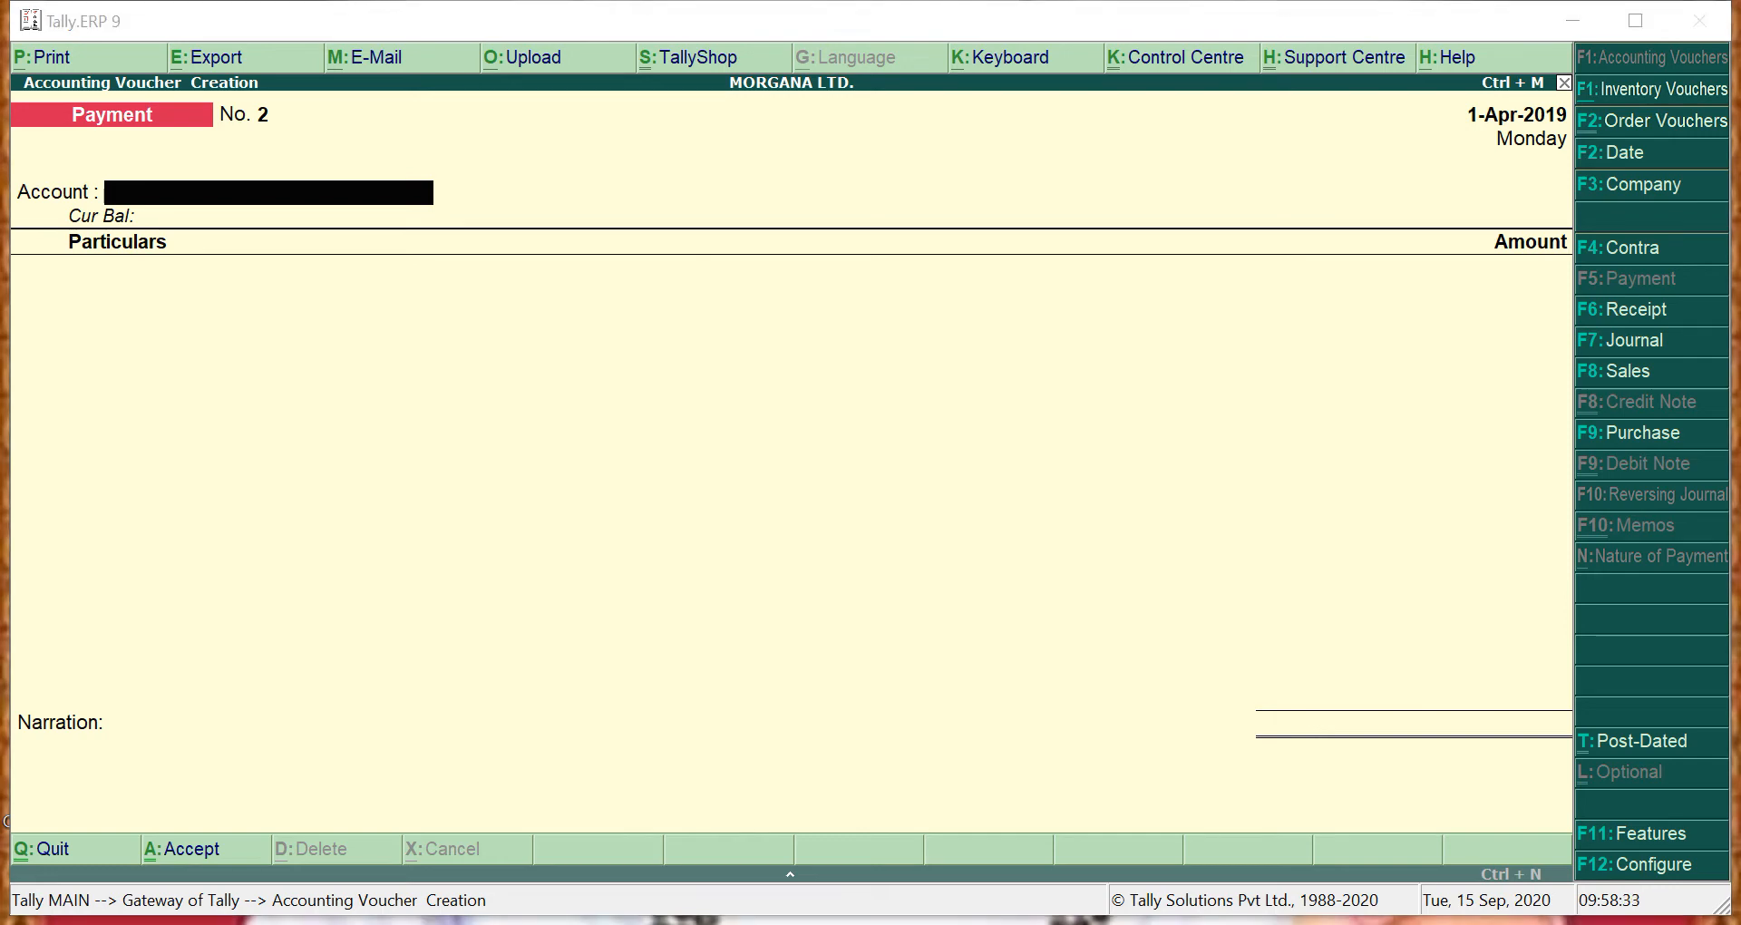
Check transaction 4 in Word, then choose Cash as account and OFFICE EXP. A/C as particulars for the second Tally payment
{"action": "key", "text": "alt+Tab"}
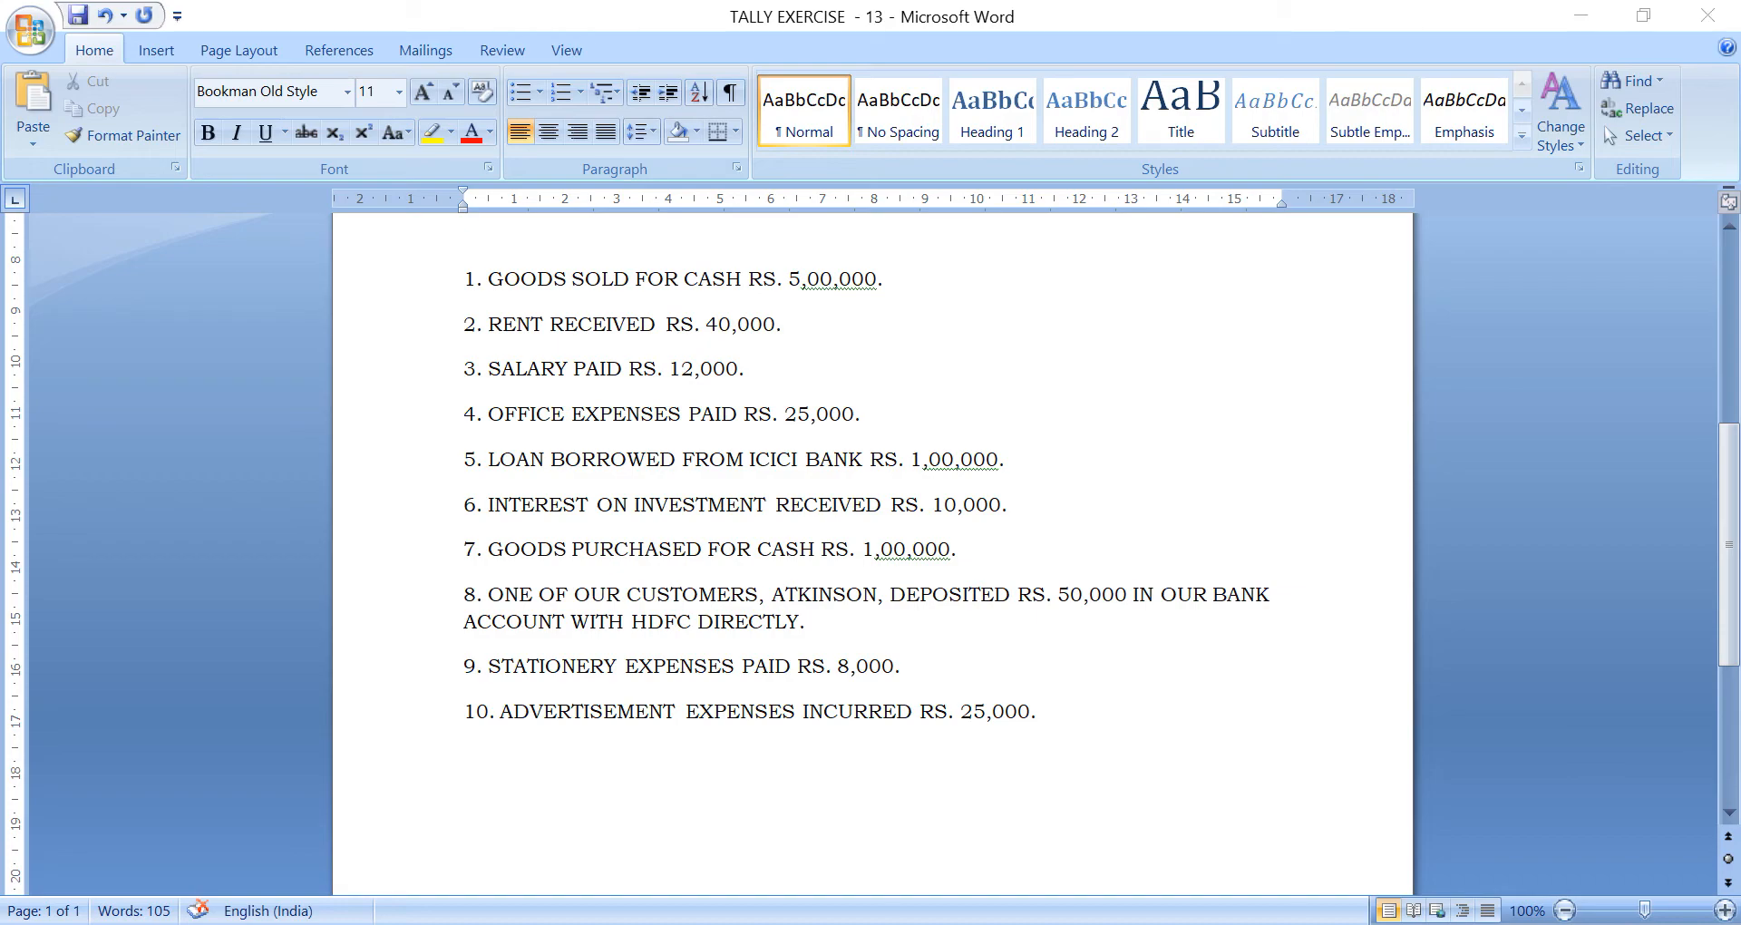
{"action": "key", "text": "alt+Tab"}
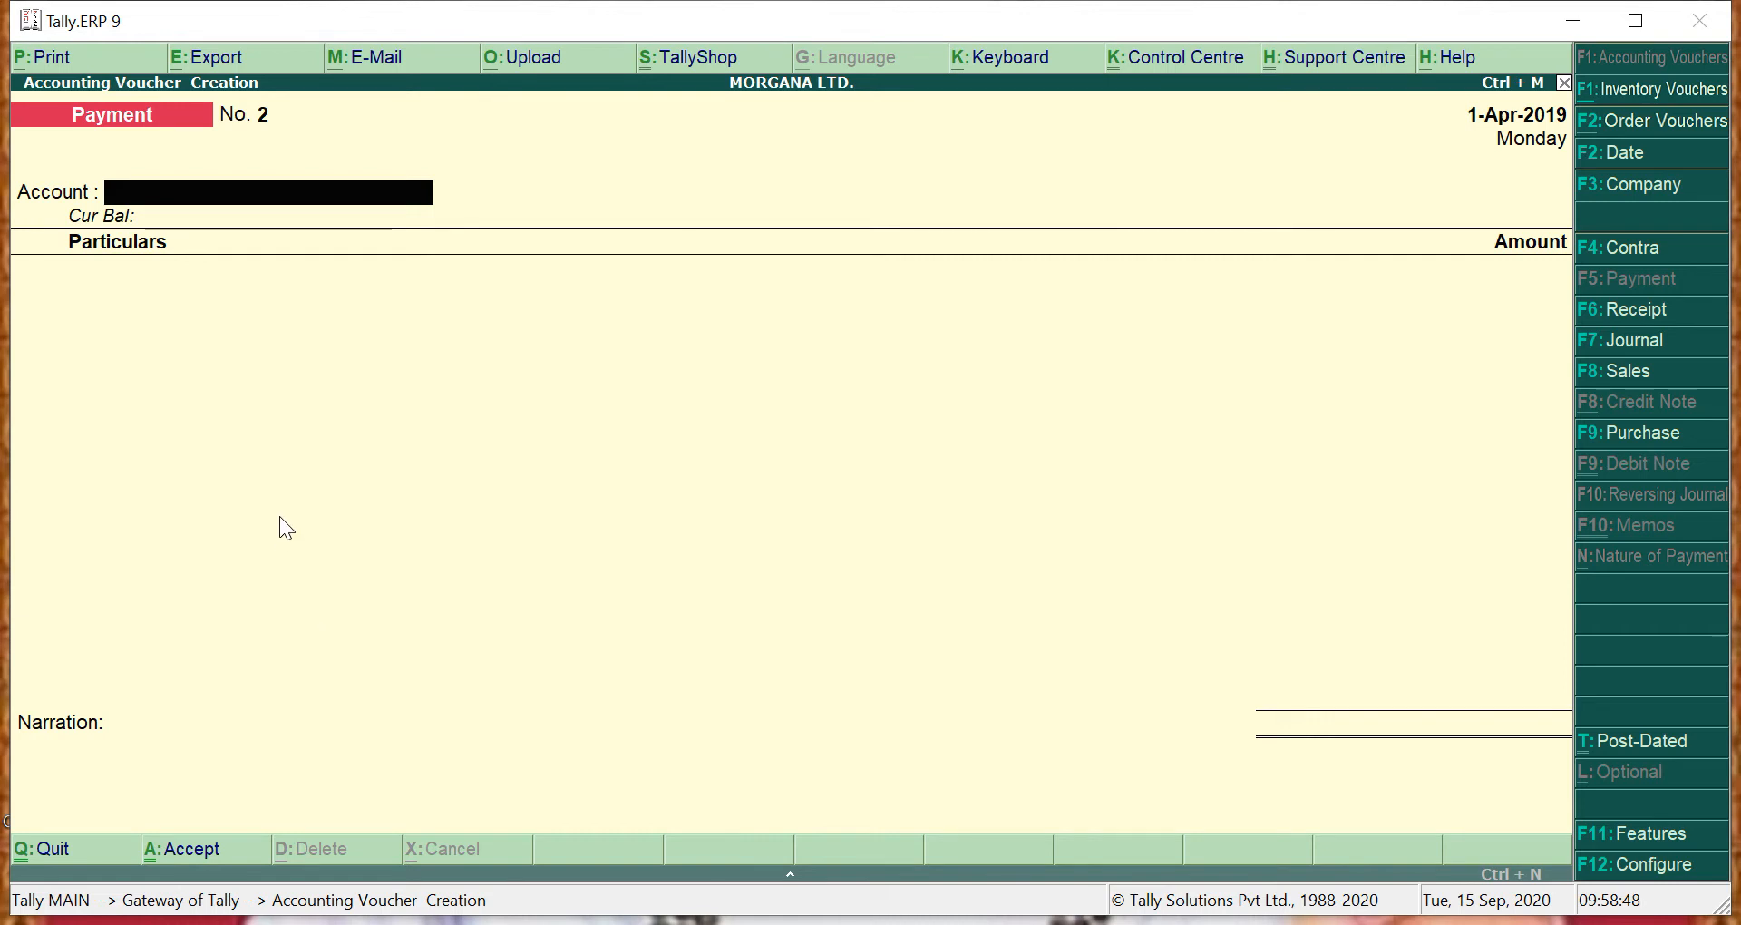
{"action": "type", "text": "C"}
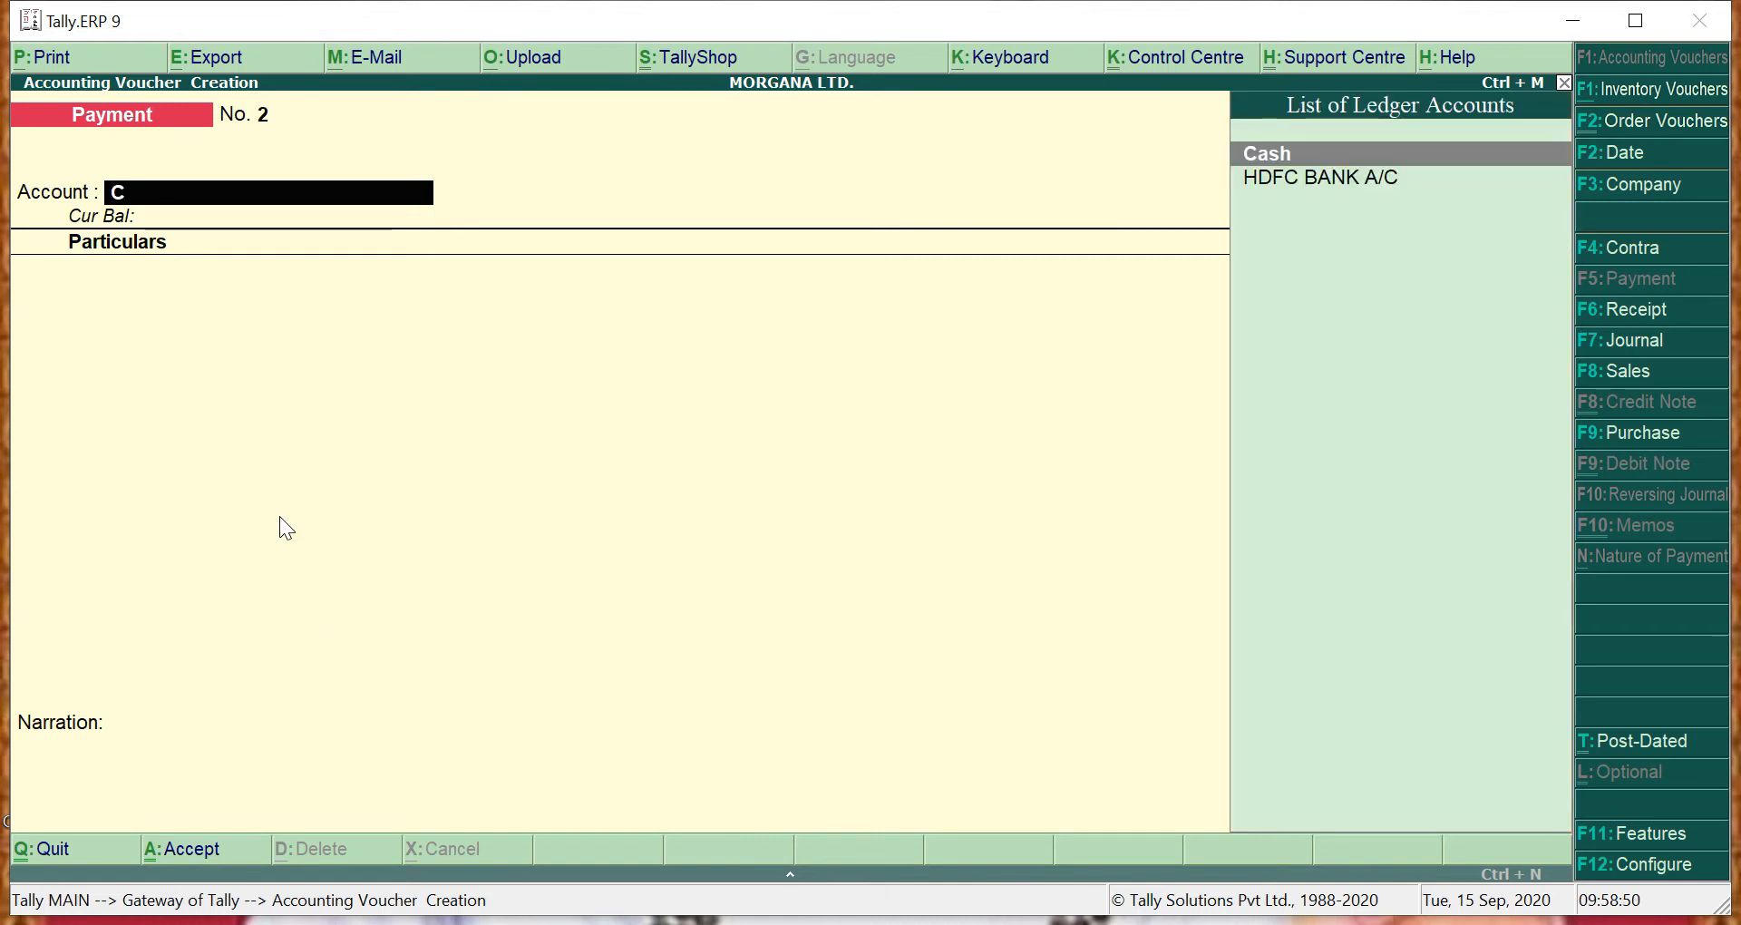
{"action": "key", "text": "Return"}
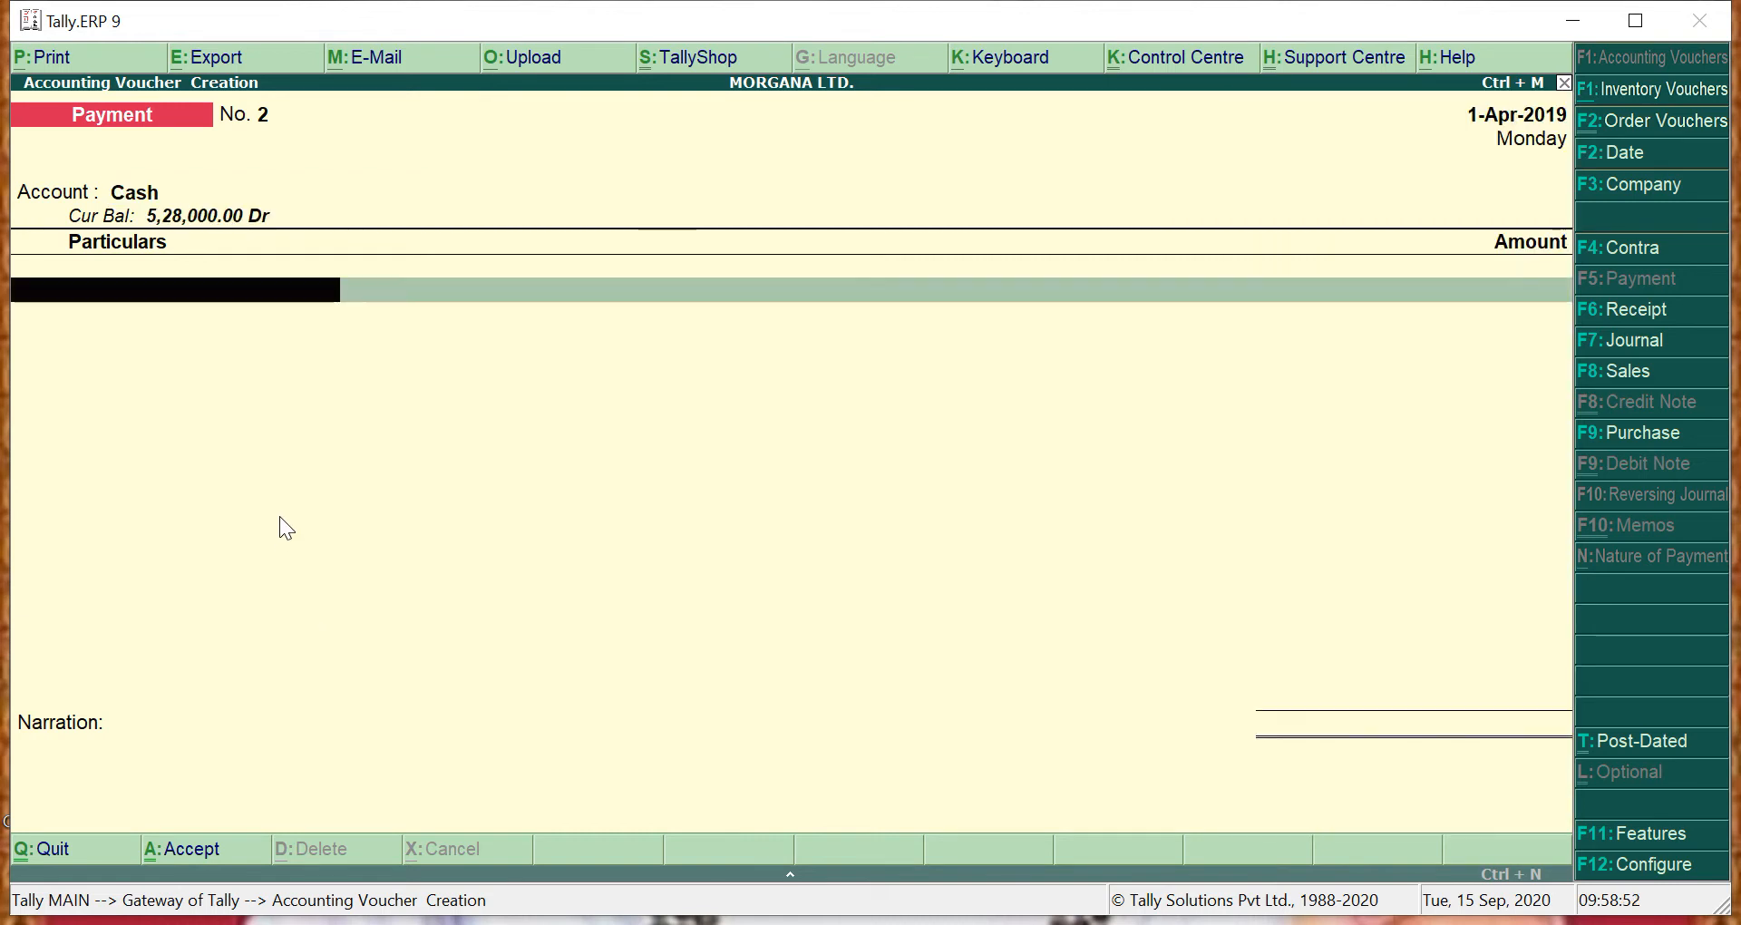
{"action": "type", "text": "O"}
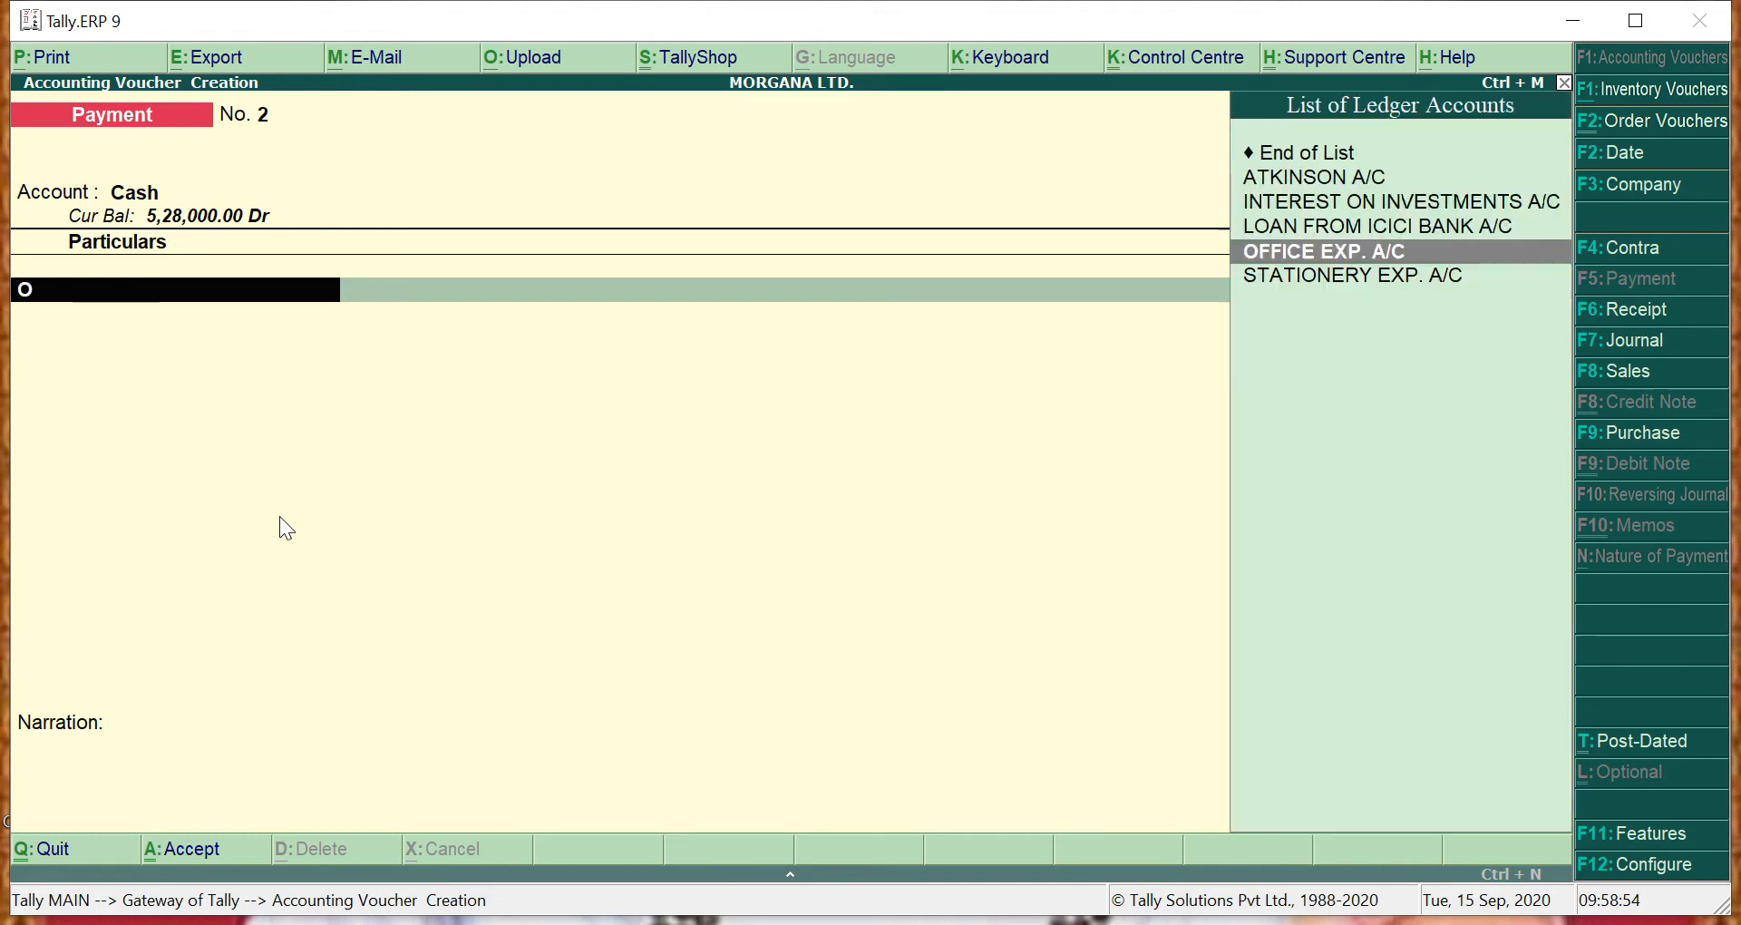
{"action": "key", "text": "Return"}
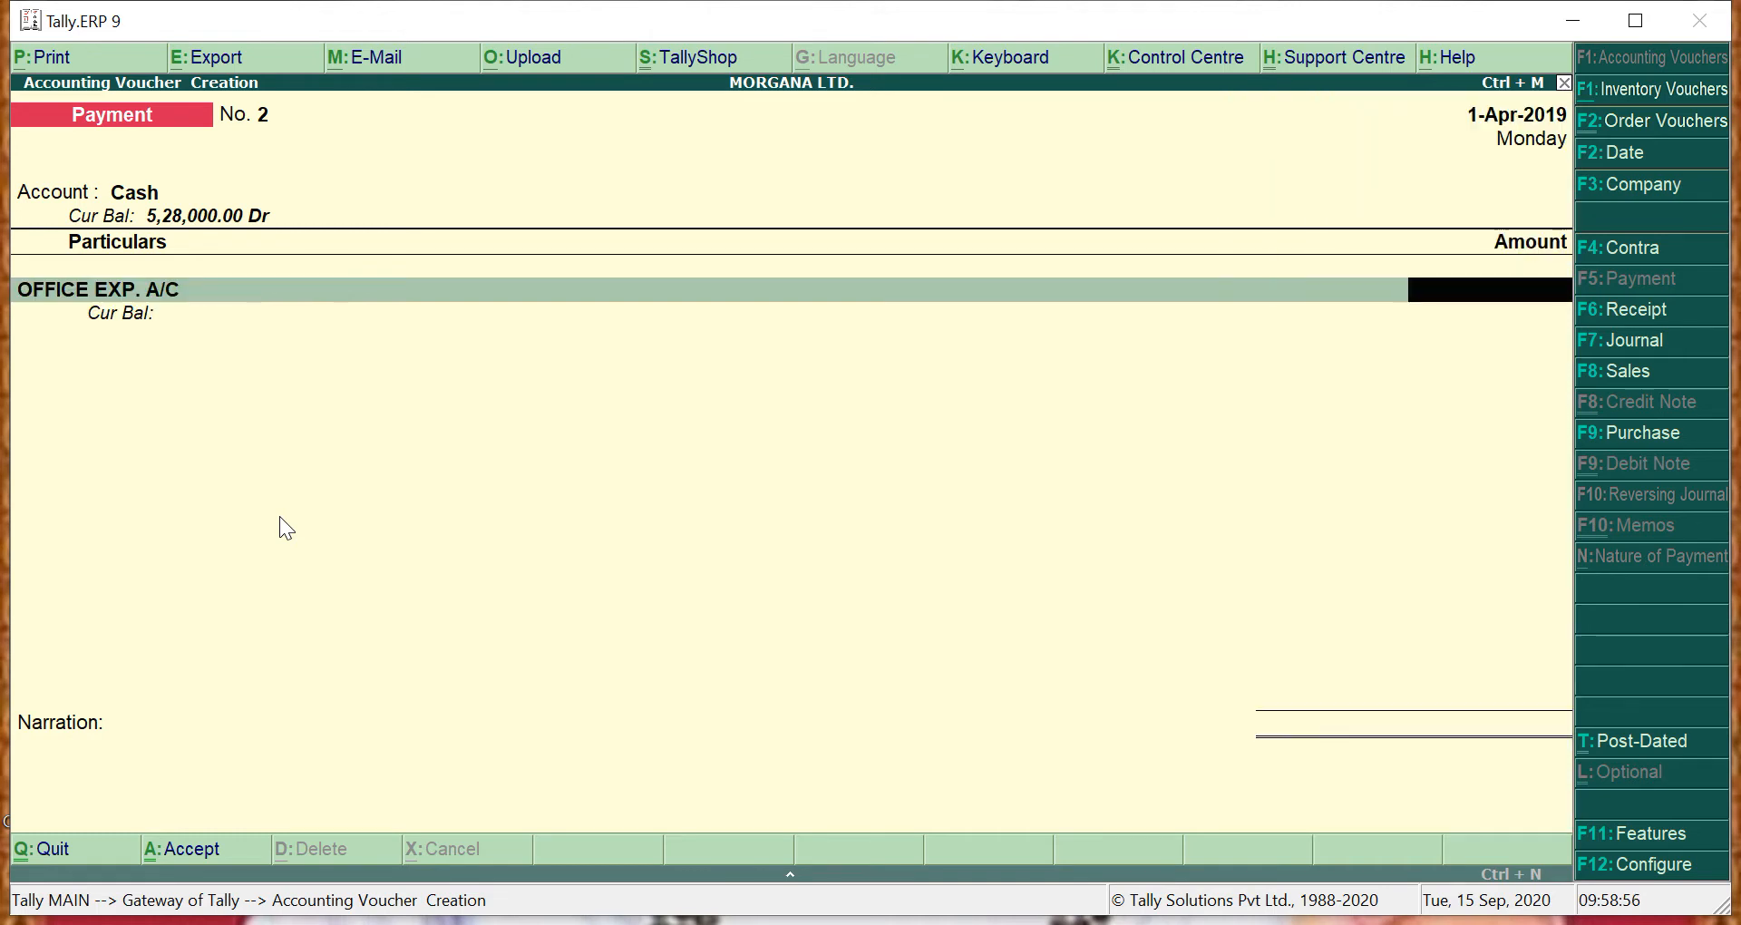
Recheck the office expenses amount in Word, then complete the Tally payment with amount 25000 and narration OFFICE EXPENSES PAID
{"action": "left_click", "coordinate": [909, 923]}
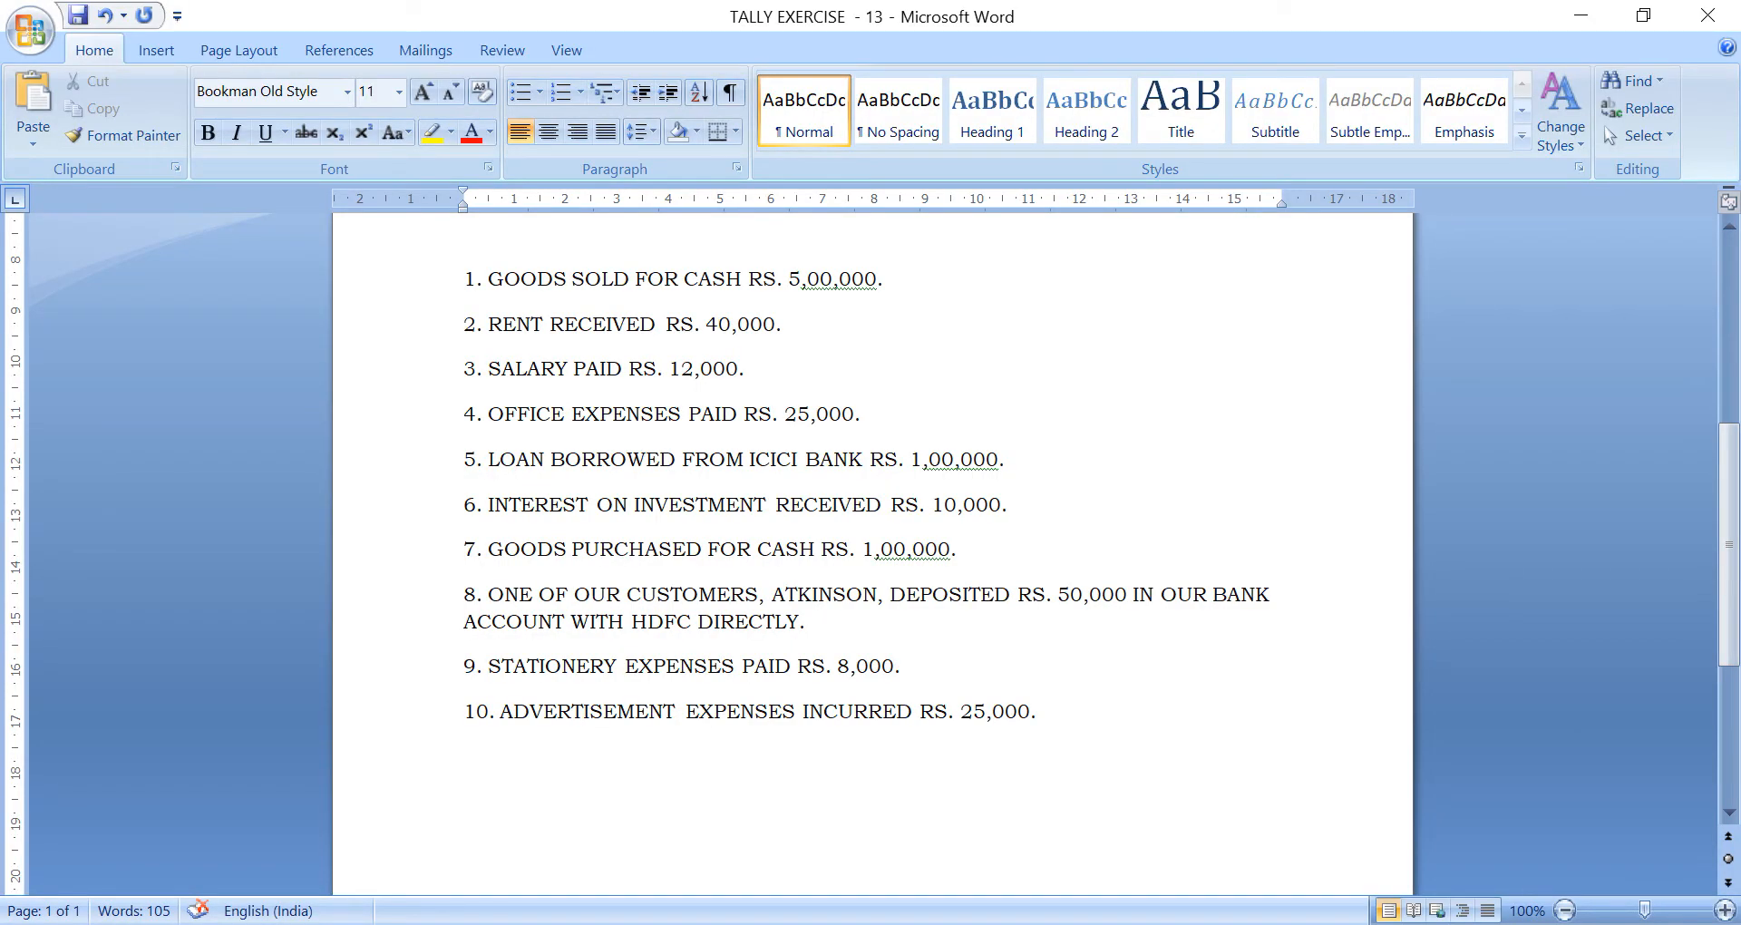
{"action": "key", "text": "alt+Tab"}
{"action": "type", "text": "25000"}
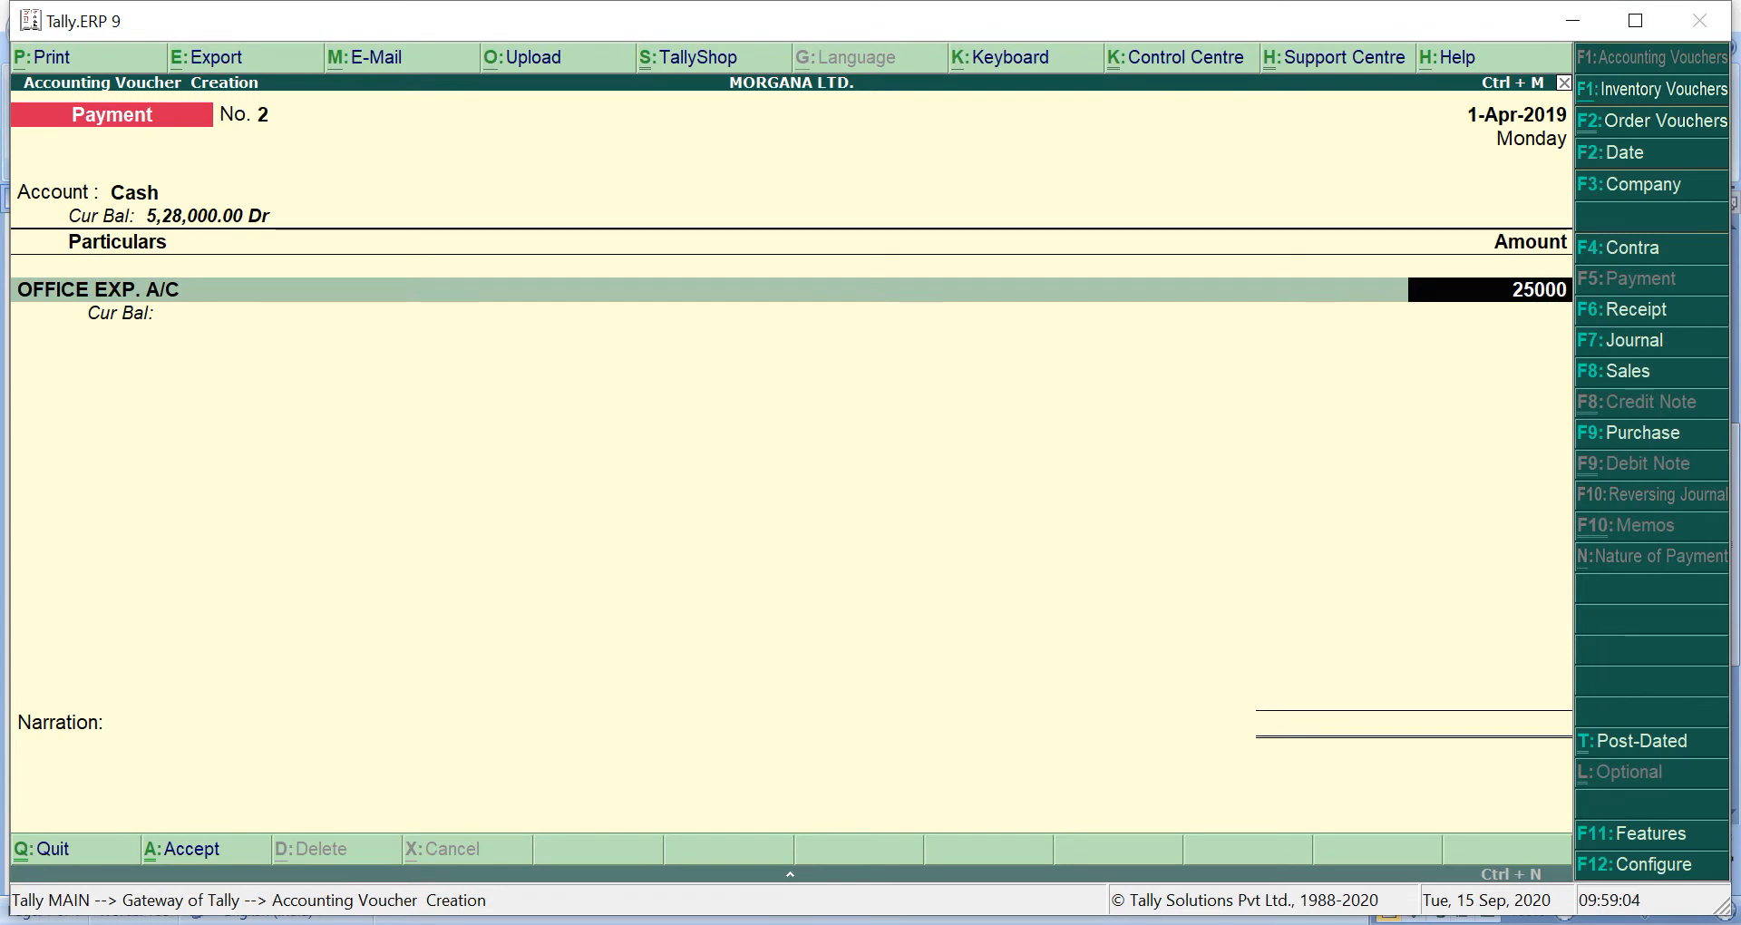
{"action": "key", "text": "Return"}
{"action": "key", "text": "Return"}
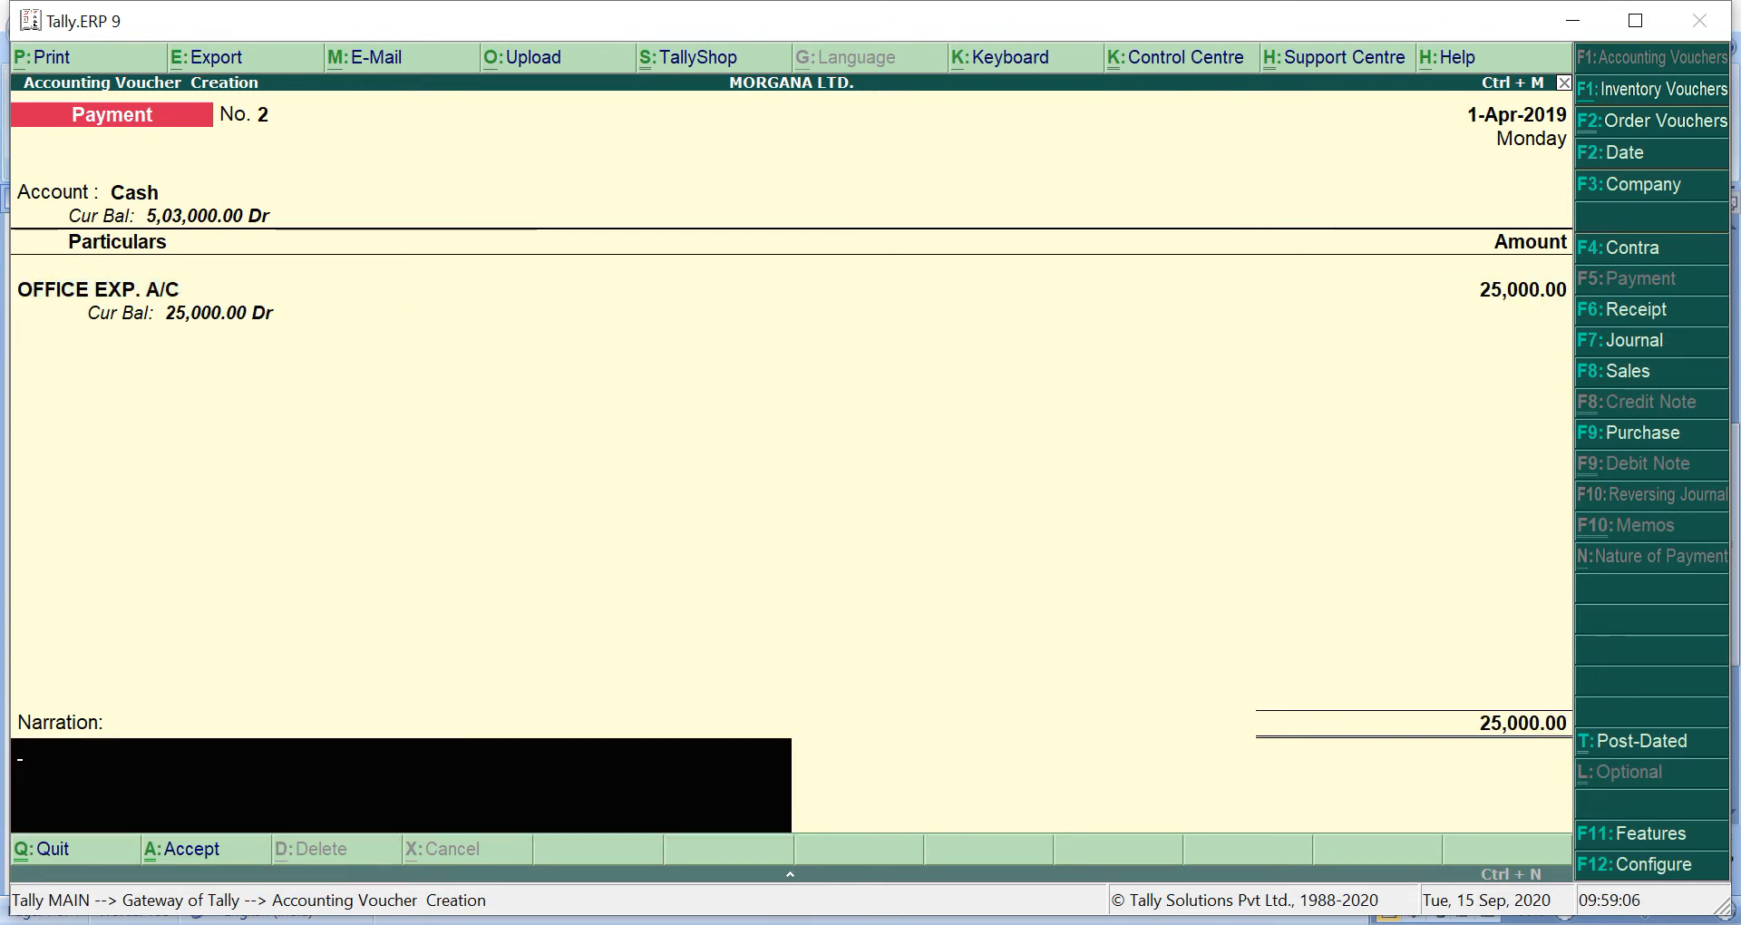
{"action": "type", "text": "OFFICE EXPENSES PAID"}
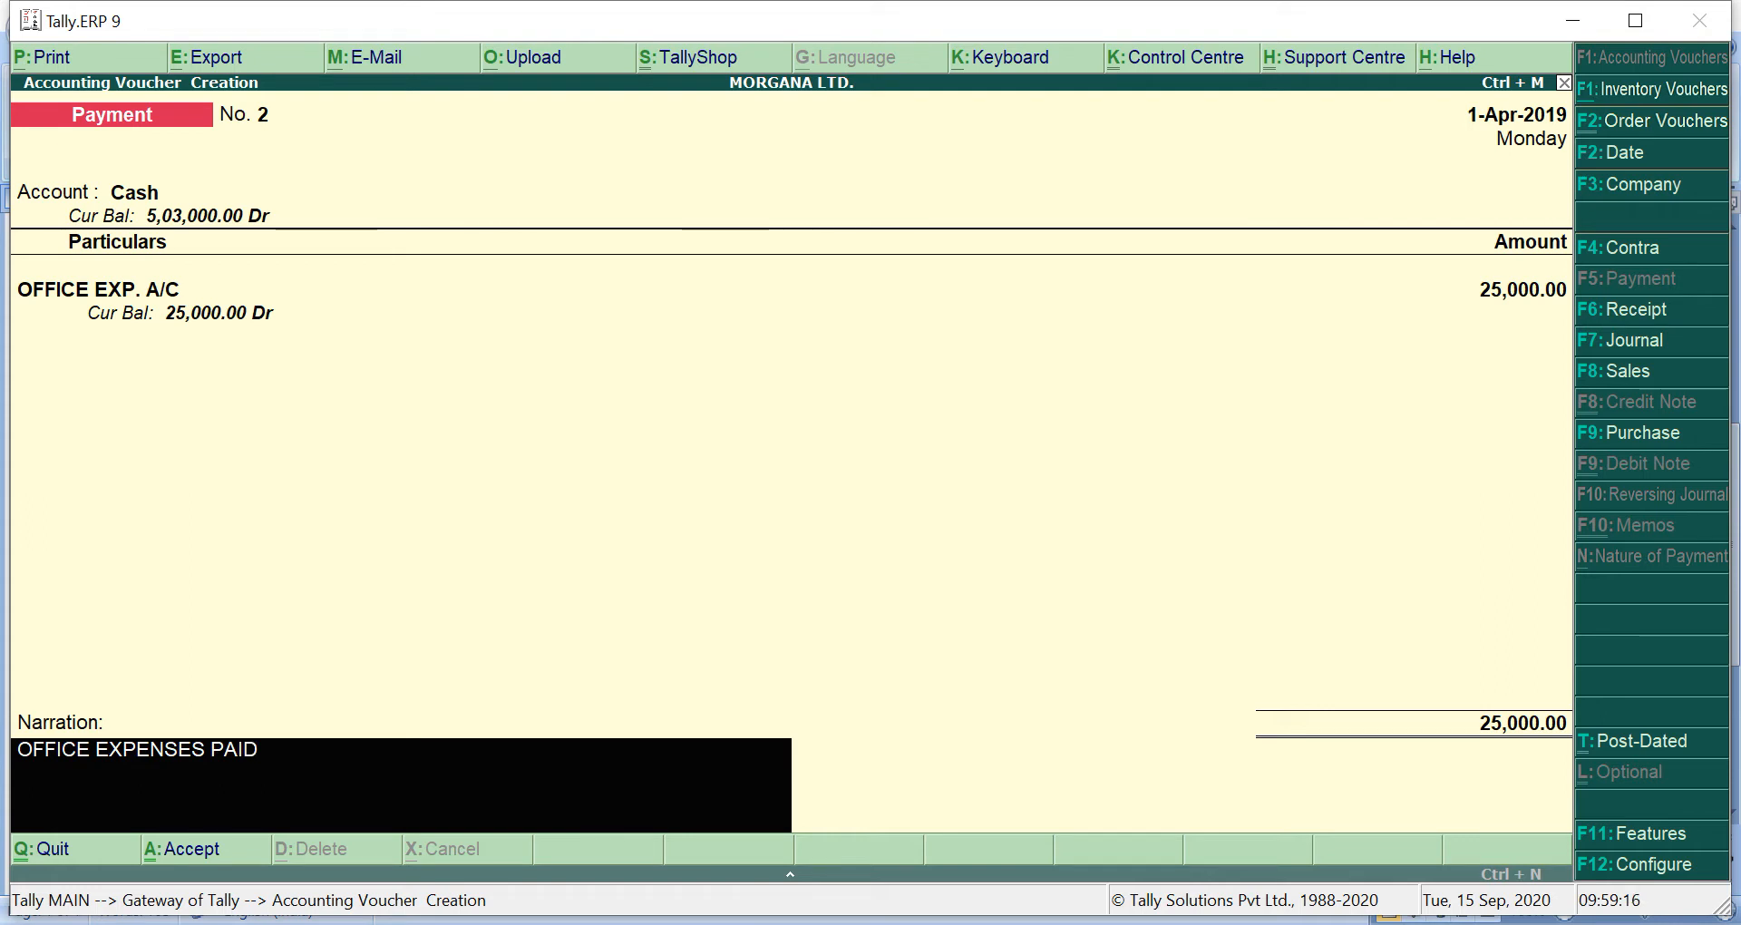
{"action": "key", "text": "Return"}
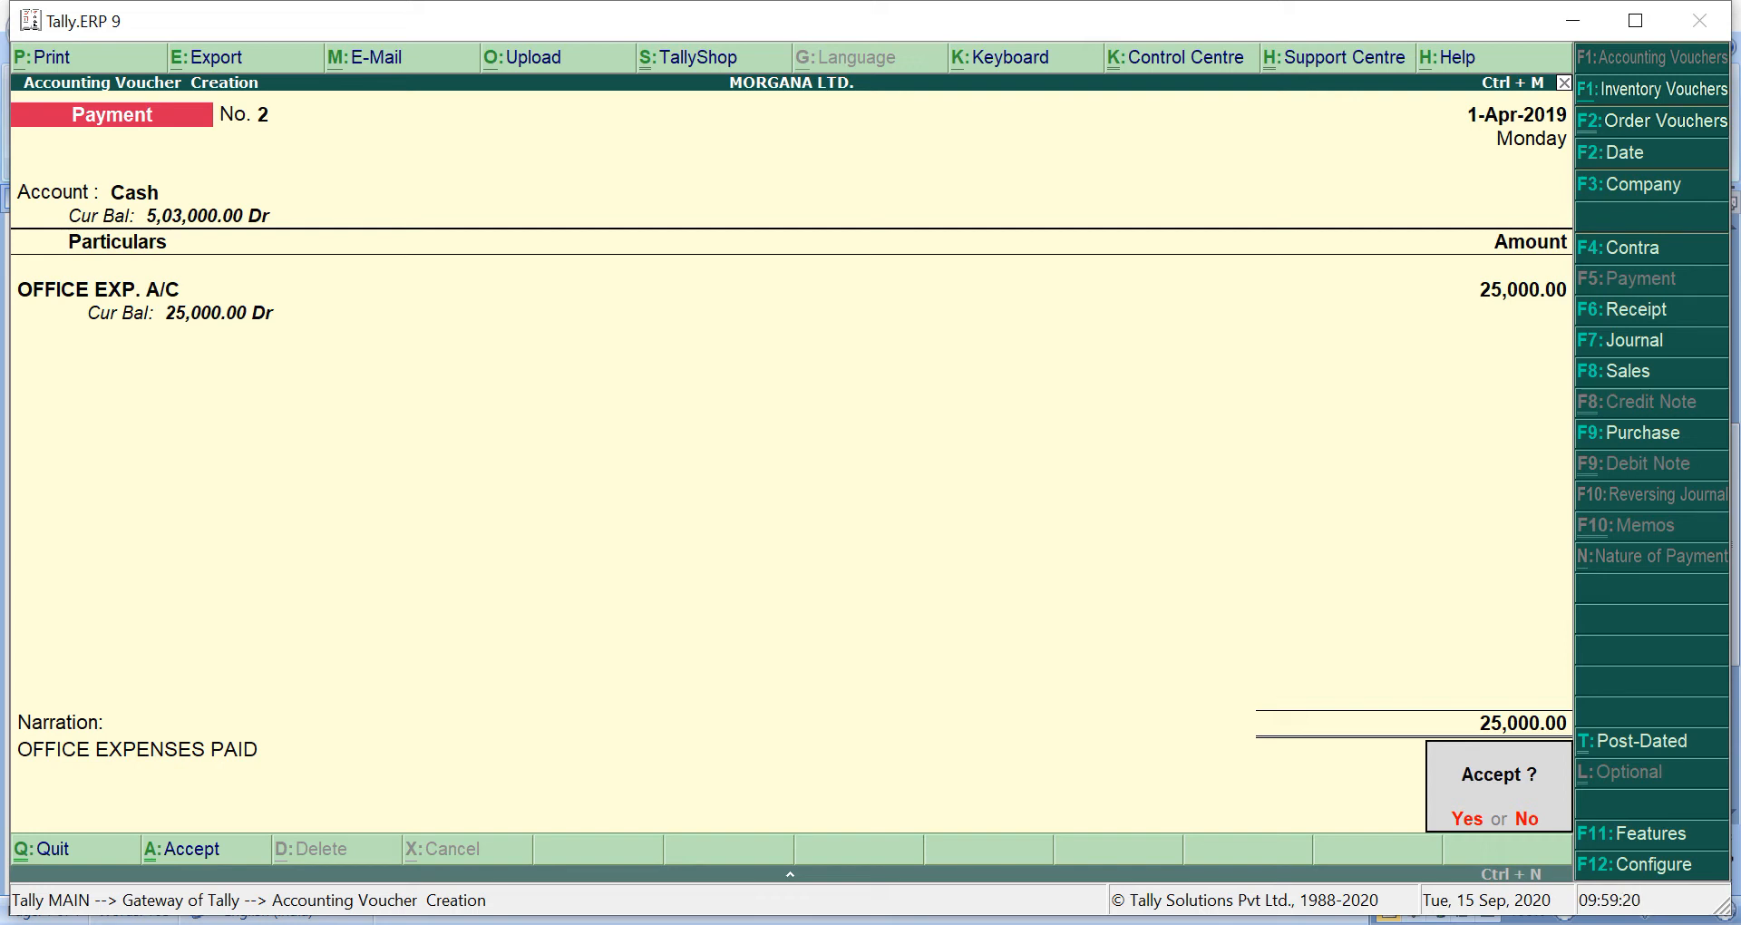
{"action": "key", "text": "Return"}
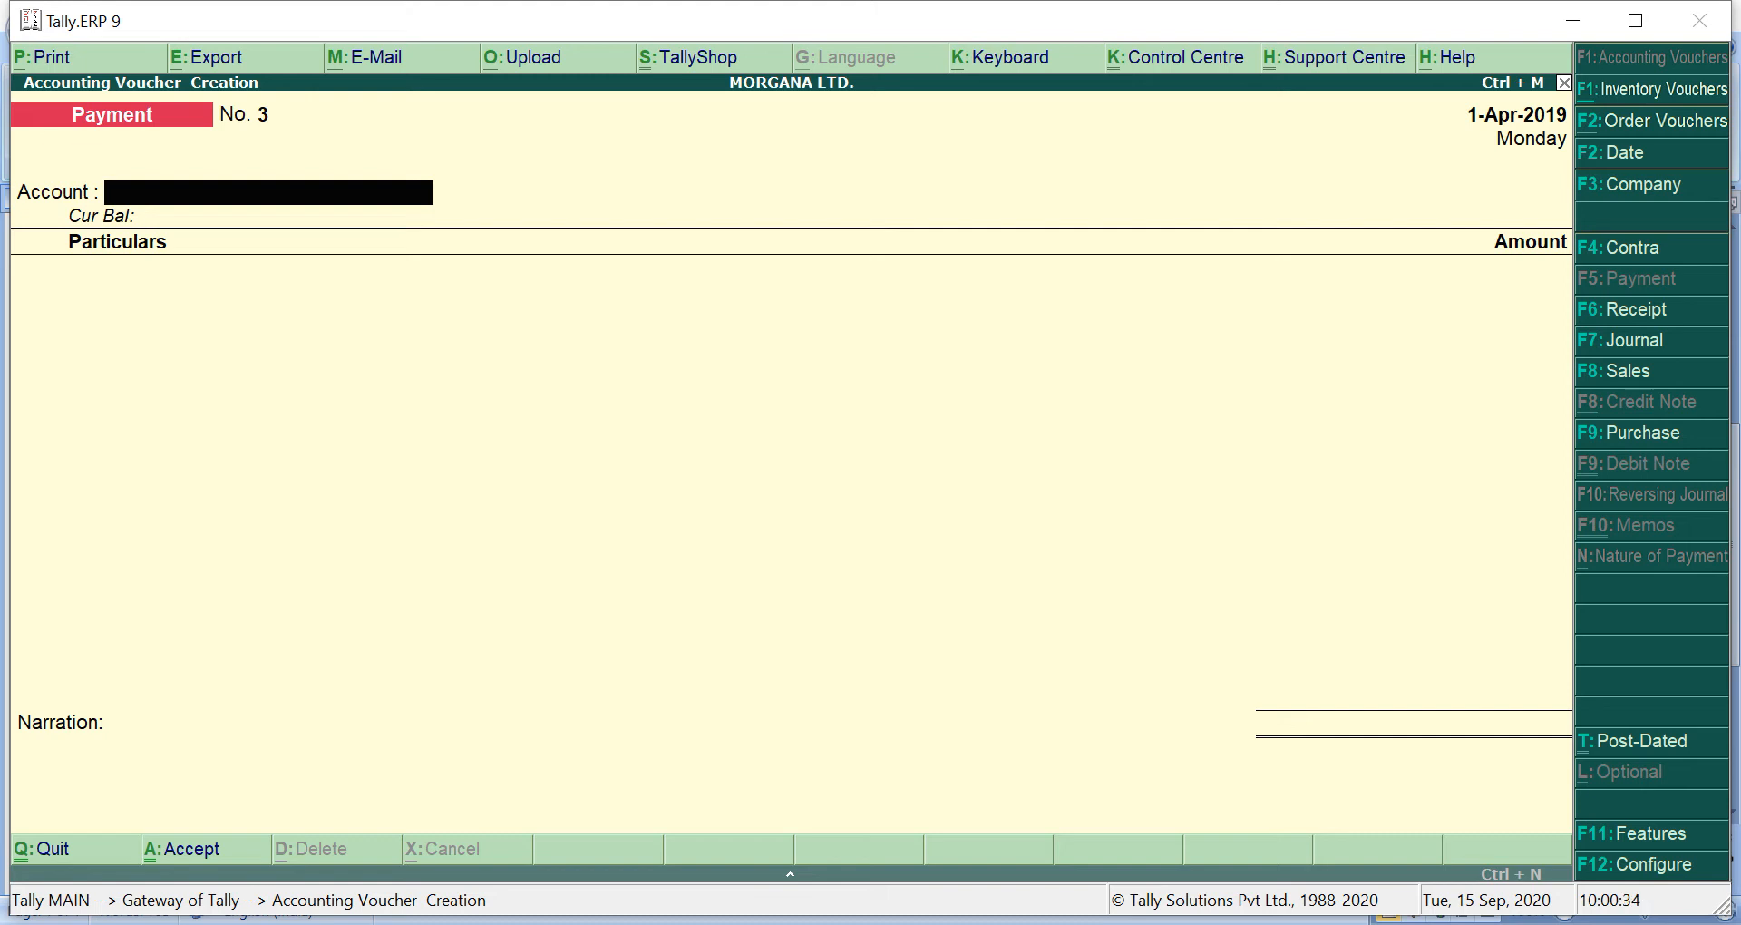
Check transaction 5 in Word, then start a Tally receipt with HDFC BANK A/C as account and LOAN FROM ICICI BANK A/C as particulars
{"action": "key", "text": "alt+Tab"}
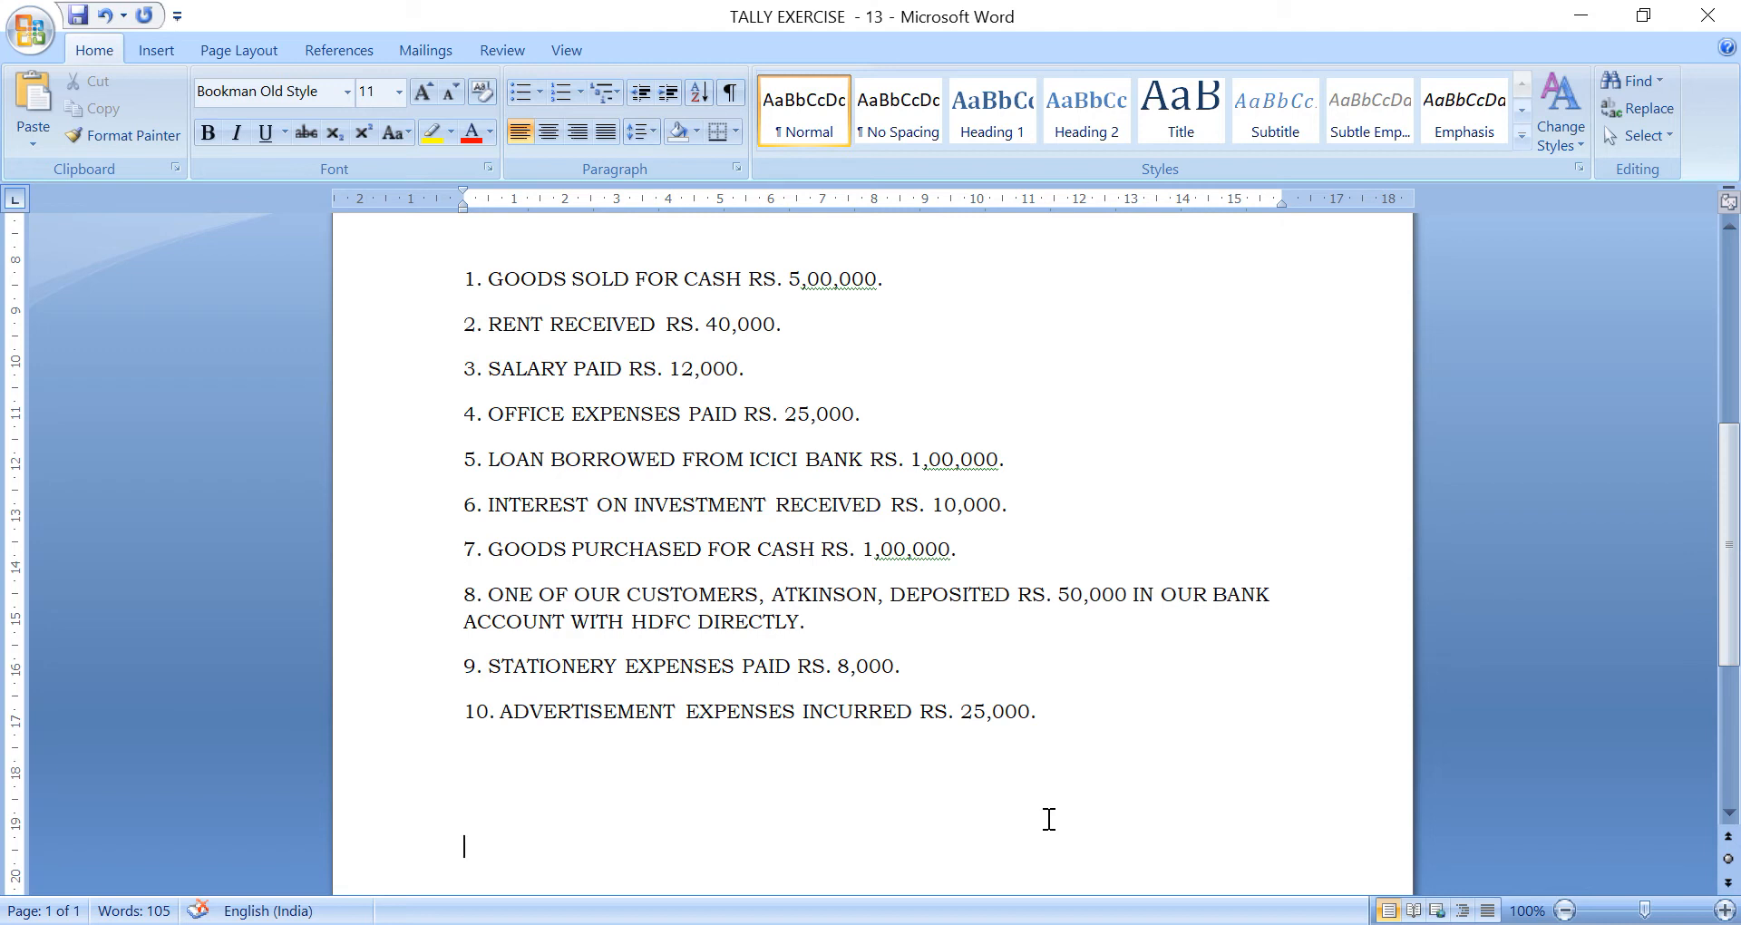
{"action": "mouse_move", "coordinate": [975, 922]}
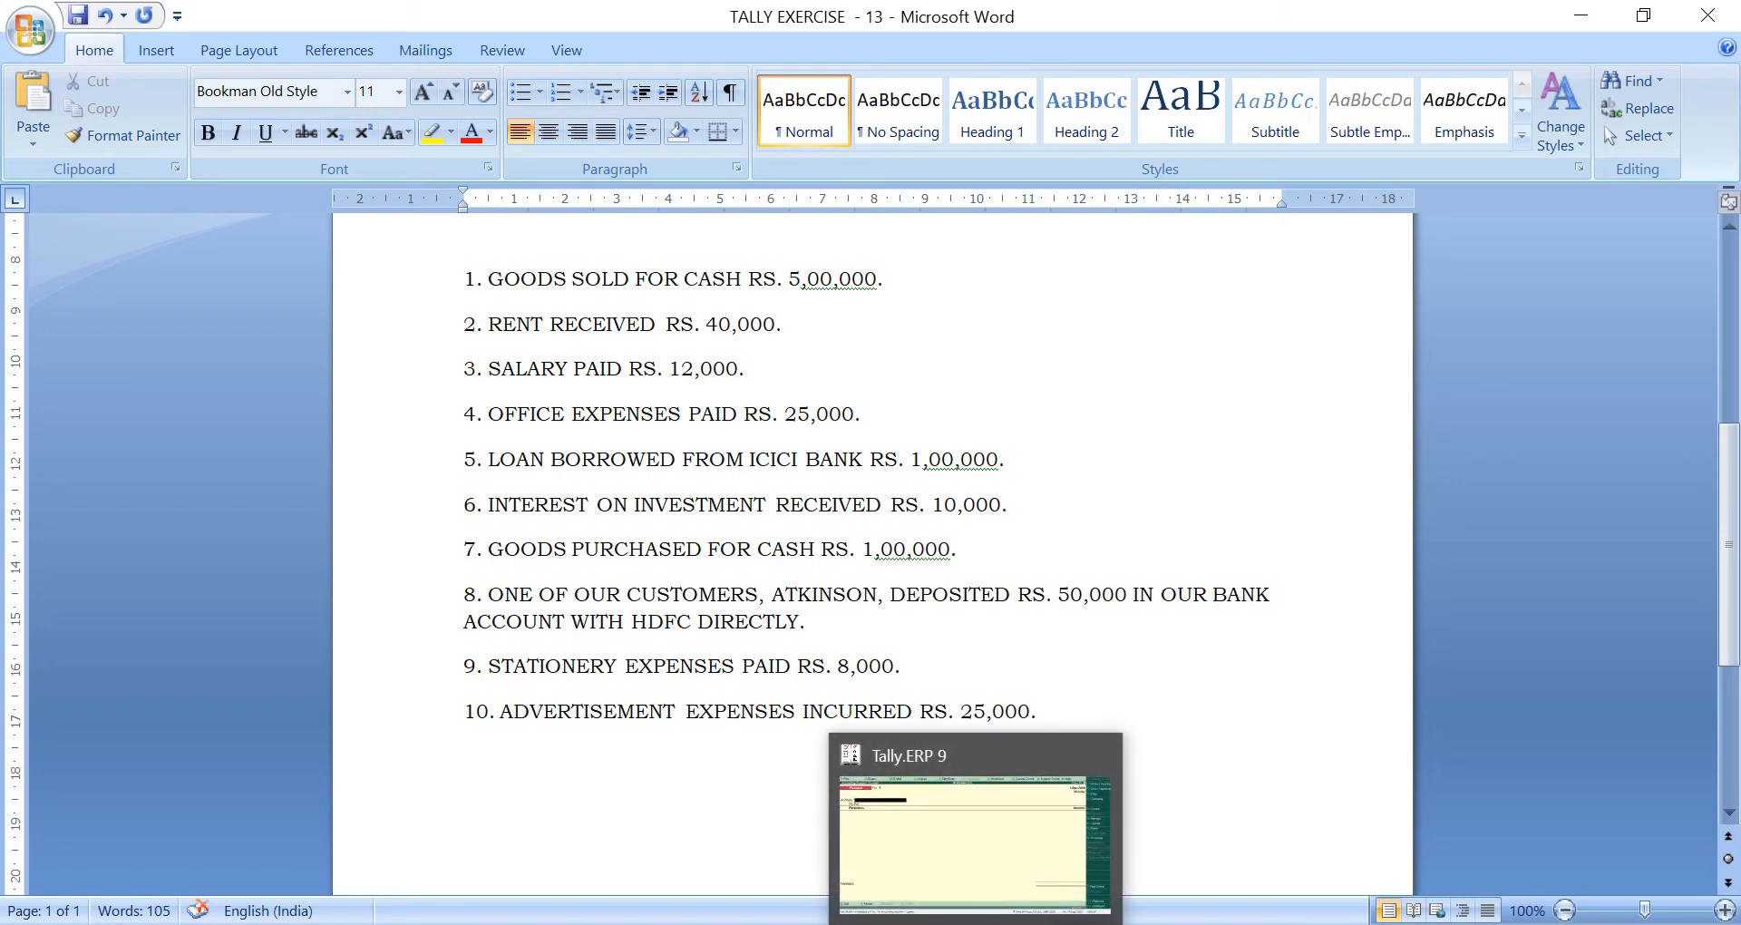
{"action": "left_click", "coordinate": [976, 923]}
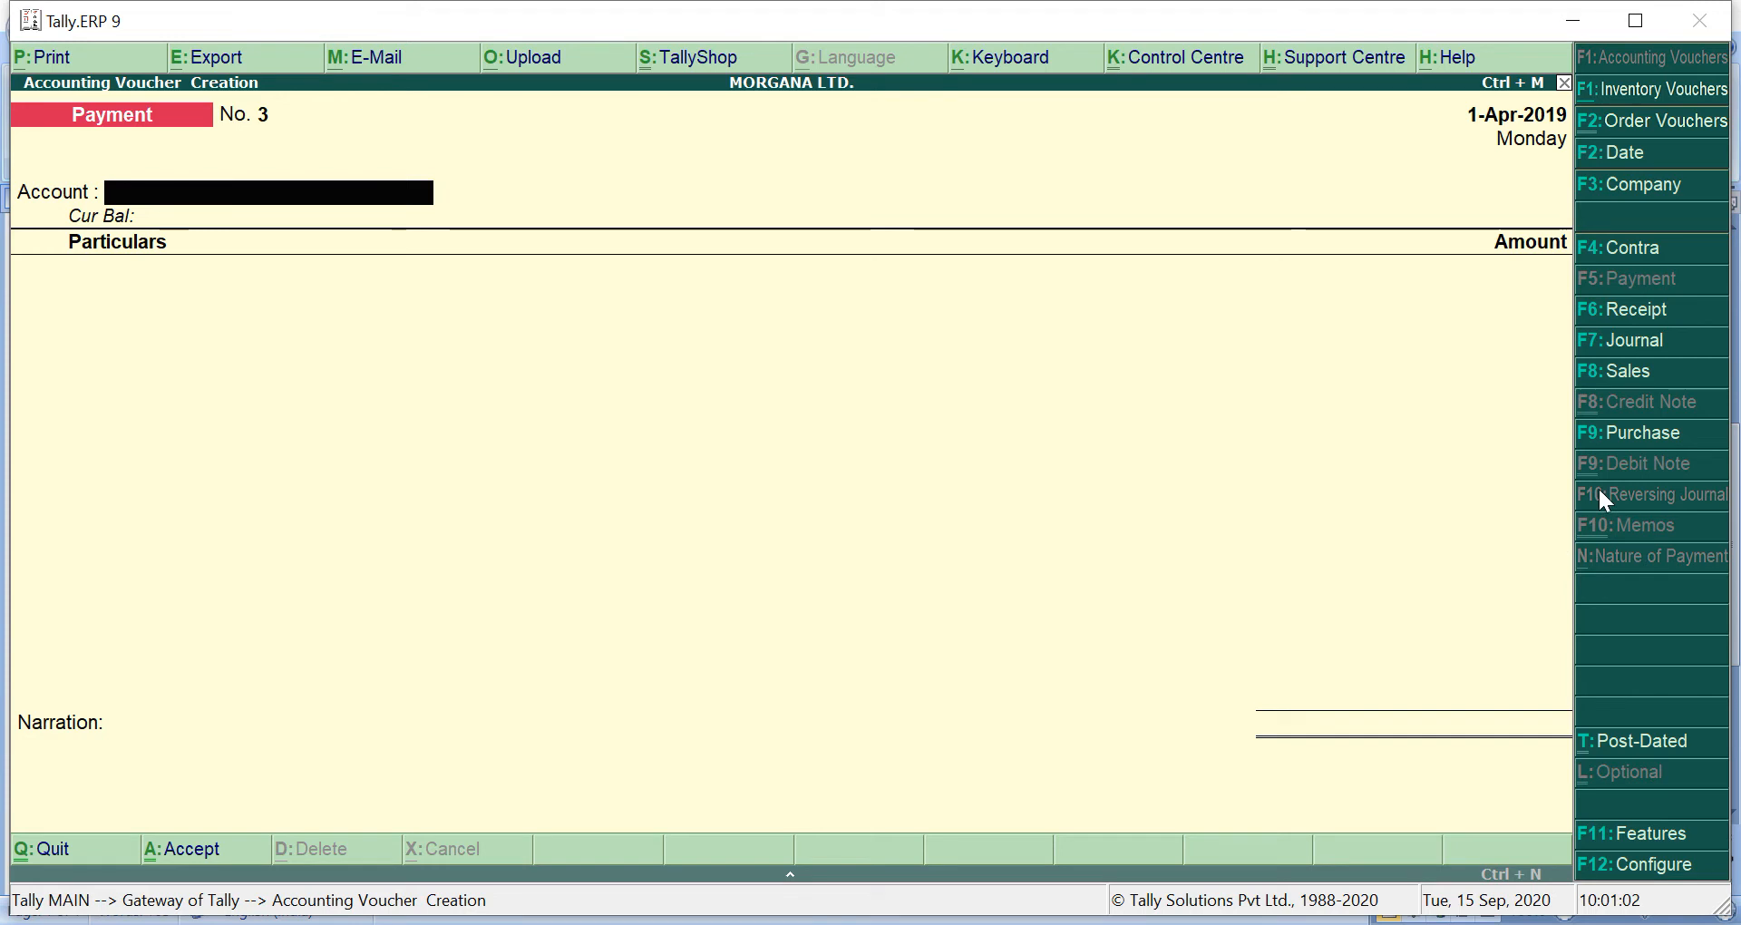
{"action": "left_click", "coordinate": [1641, 311]}
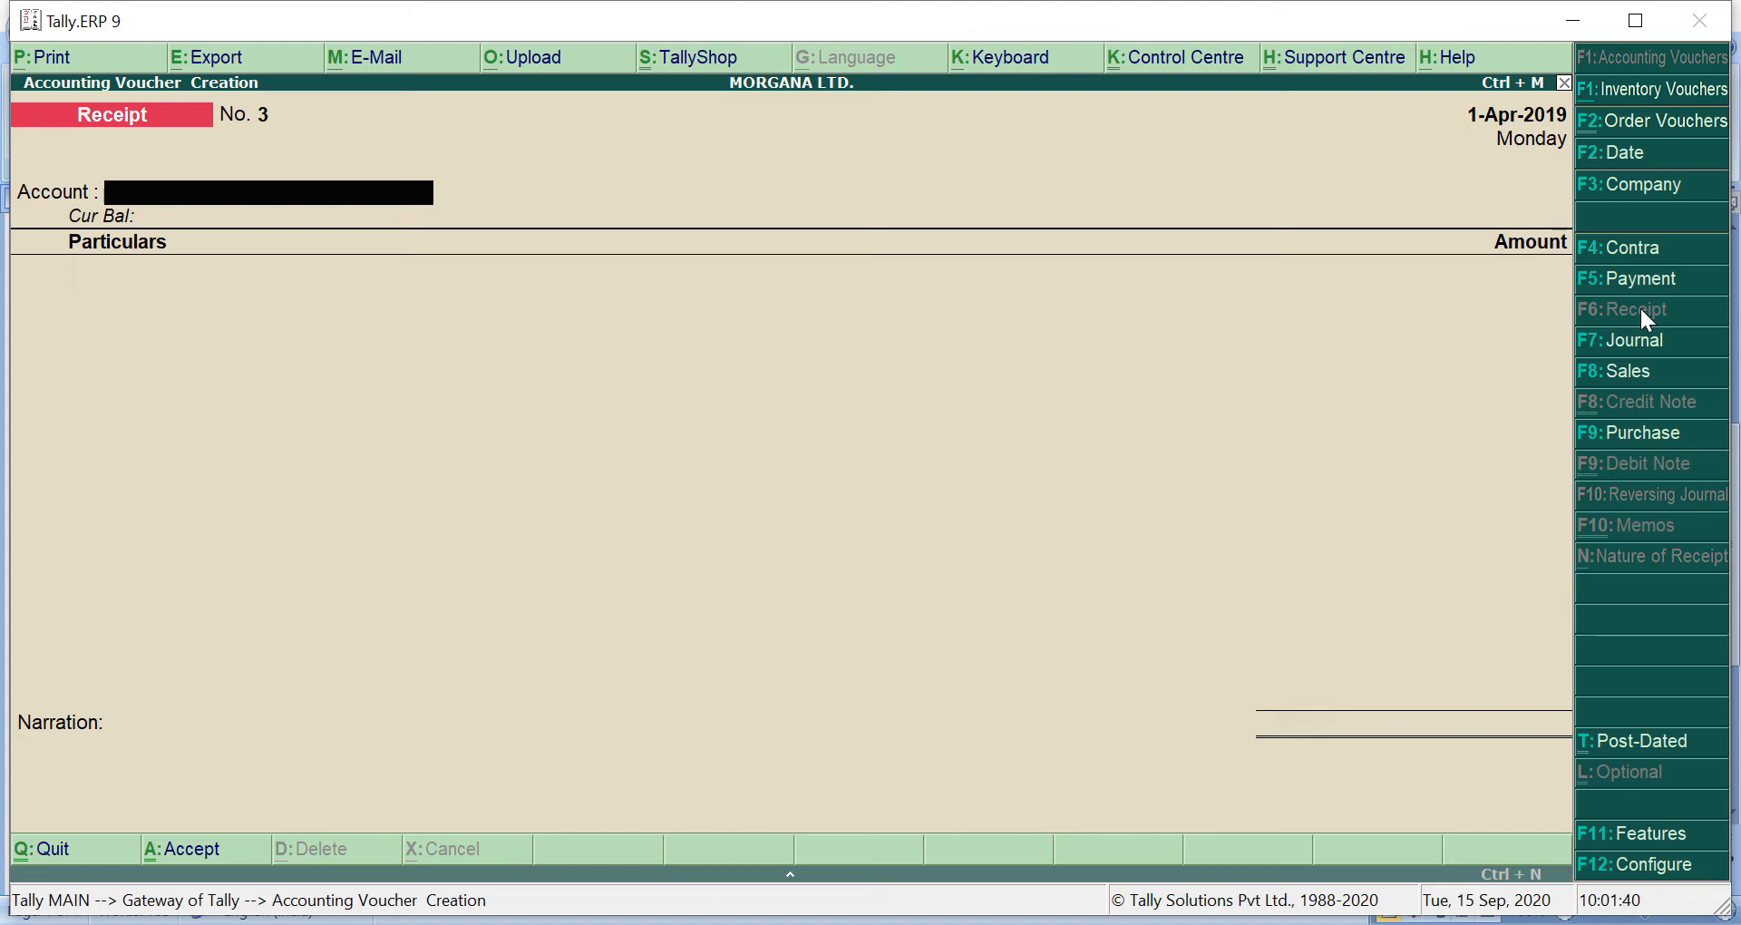
{"action": "type", "text": "H"}
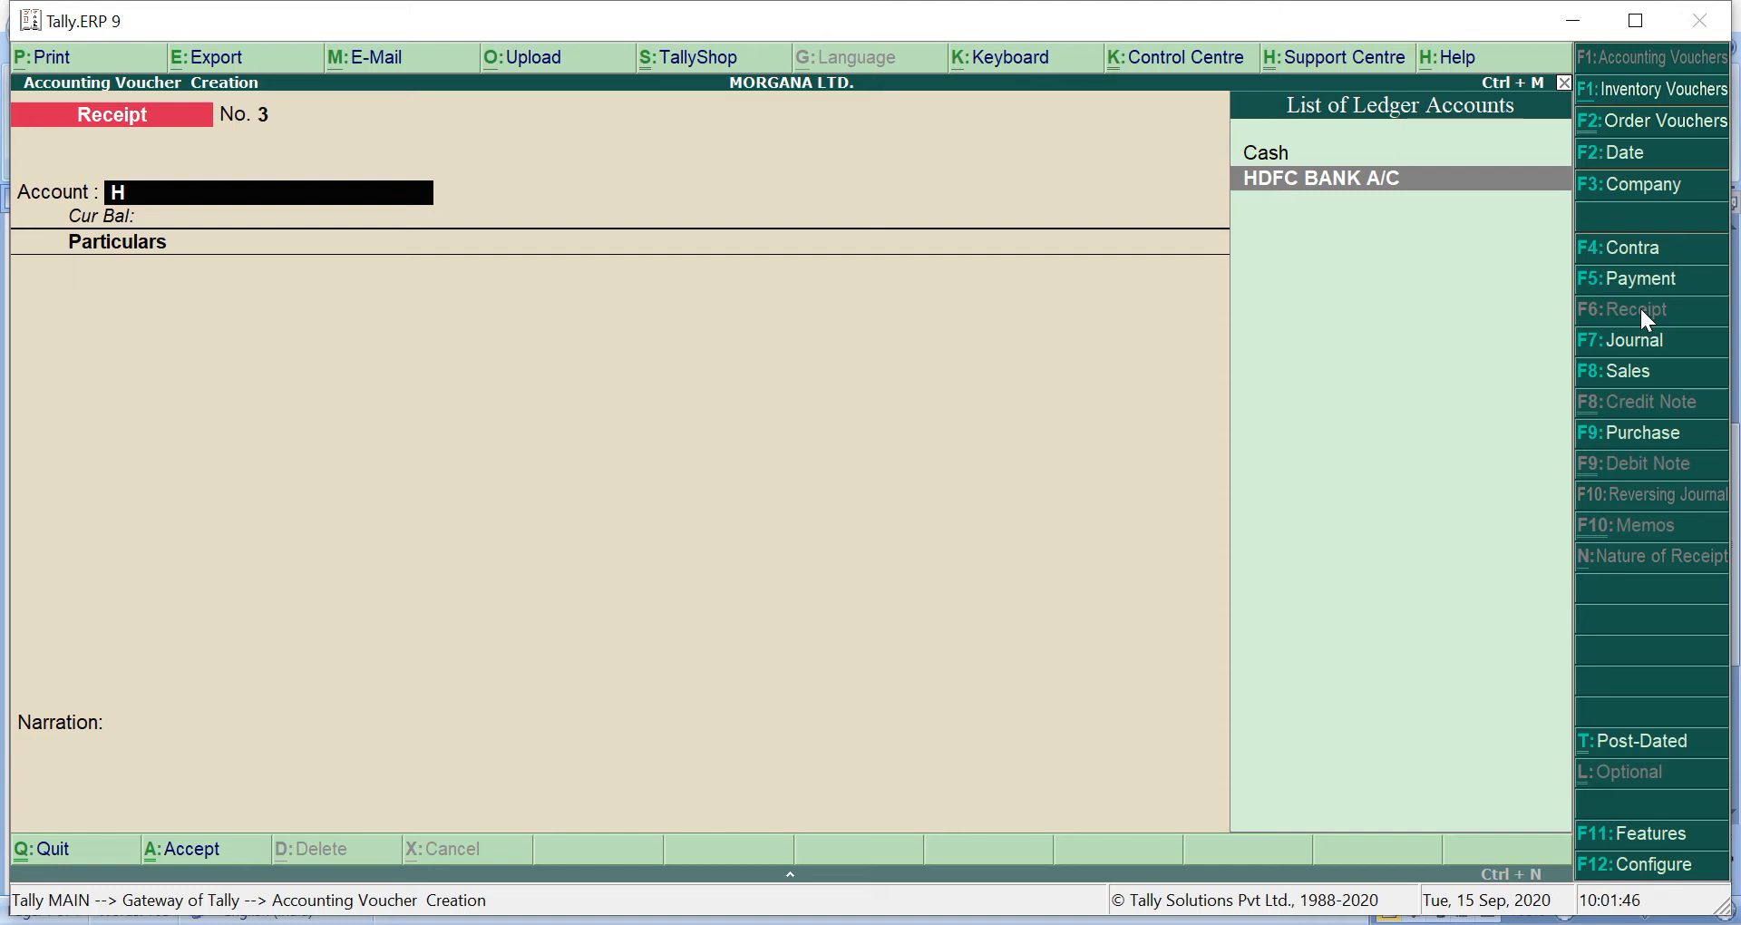
{"action": "key", "text": "Return"}
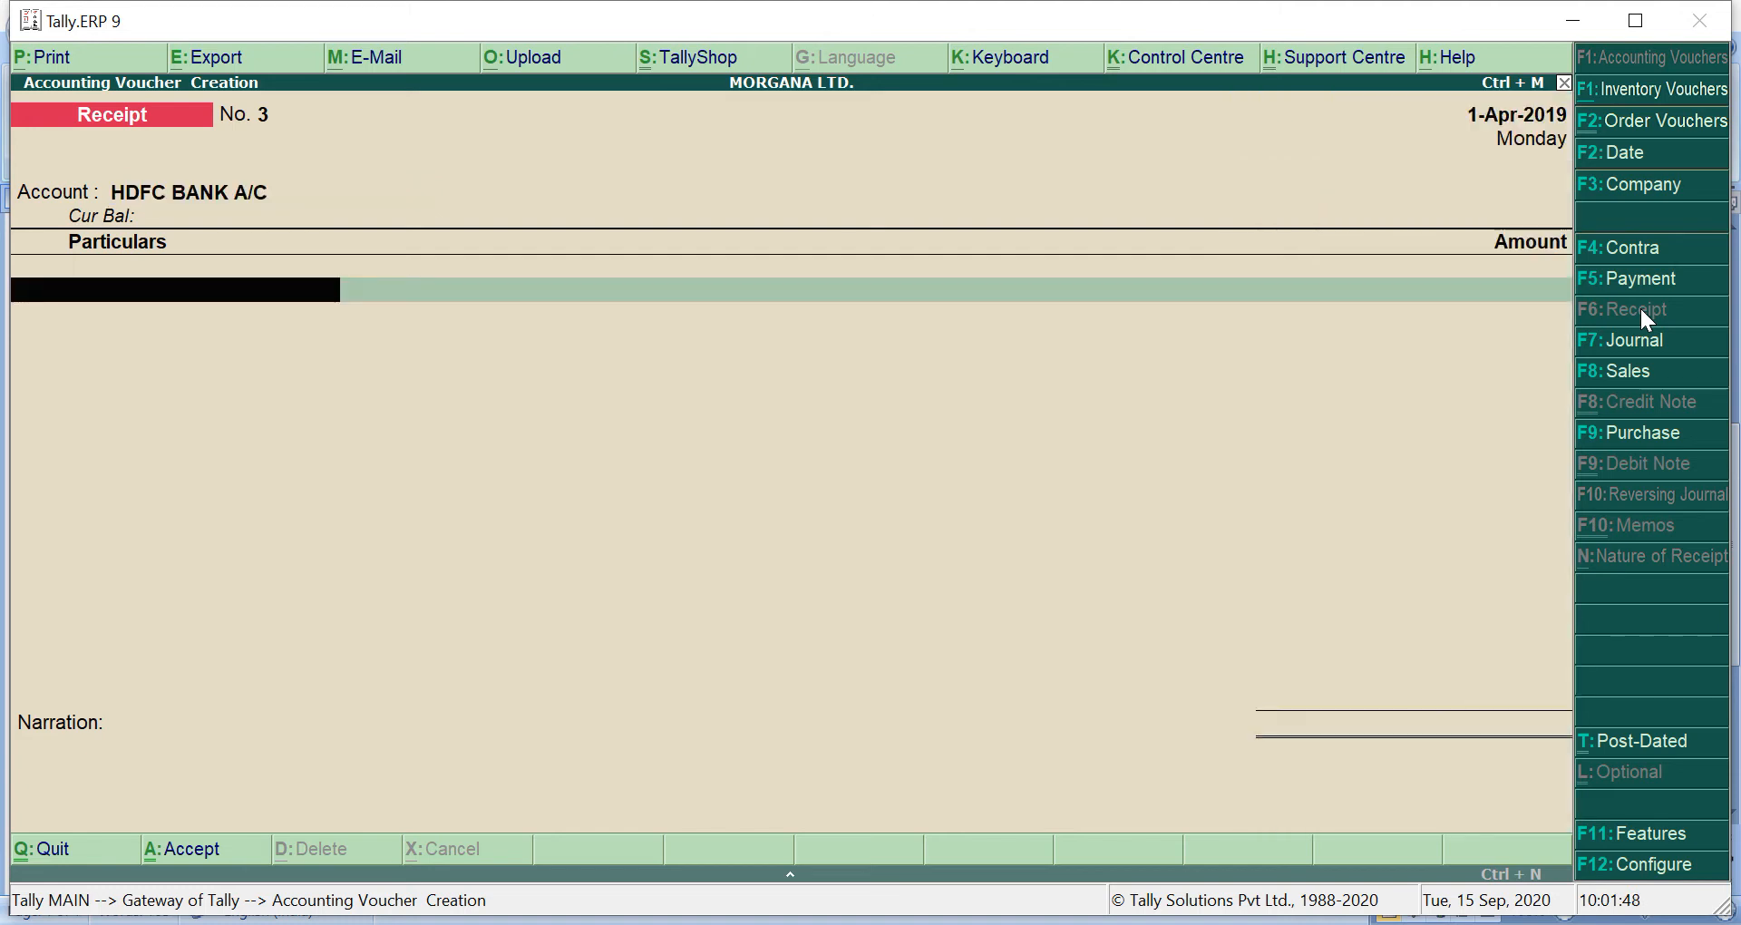
{"action": "type", "text": "L"}
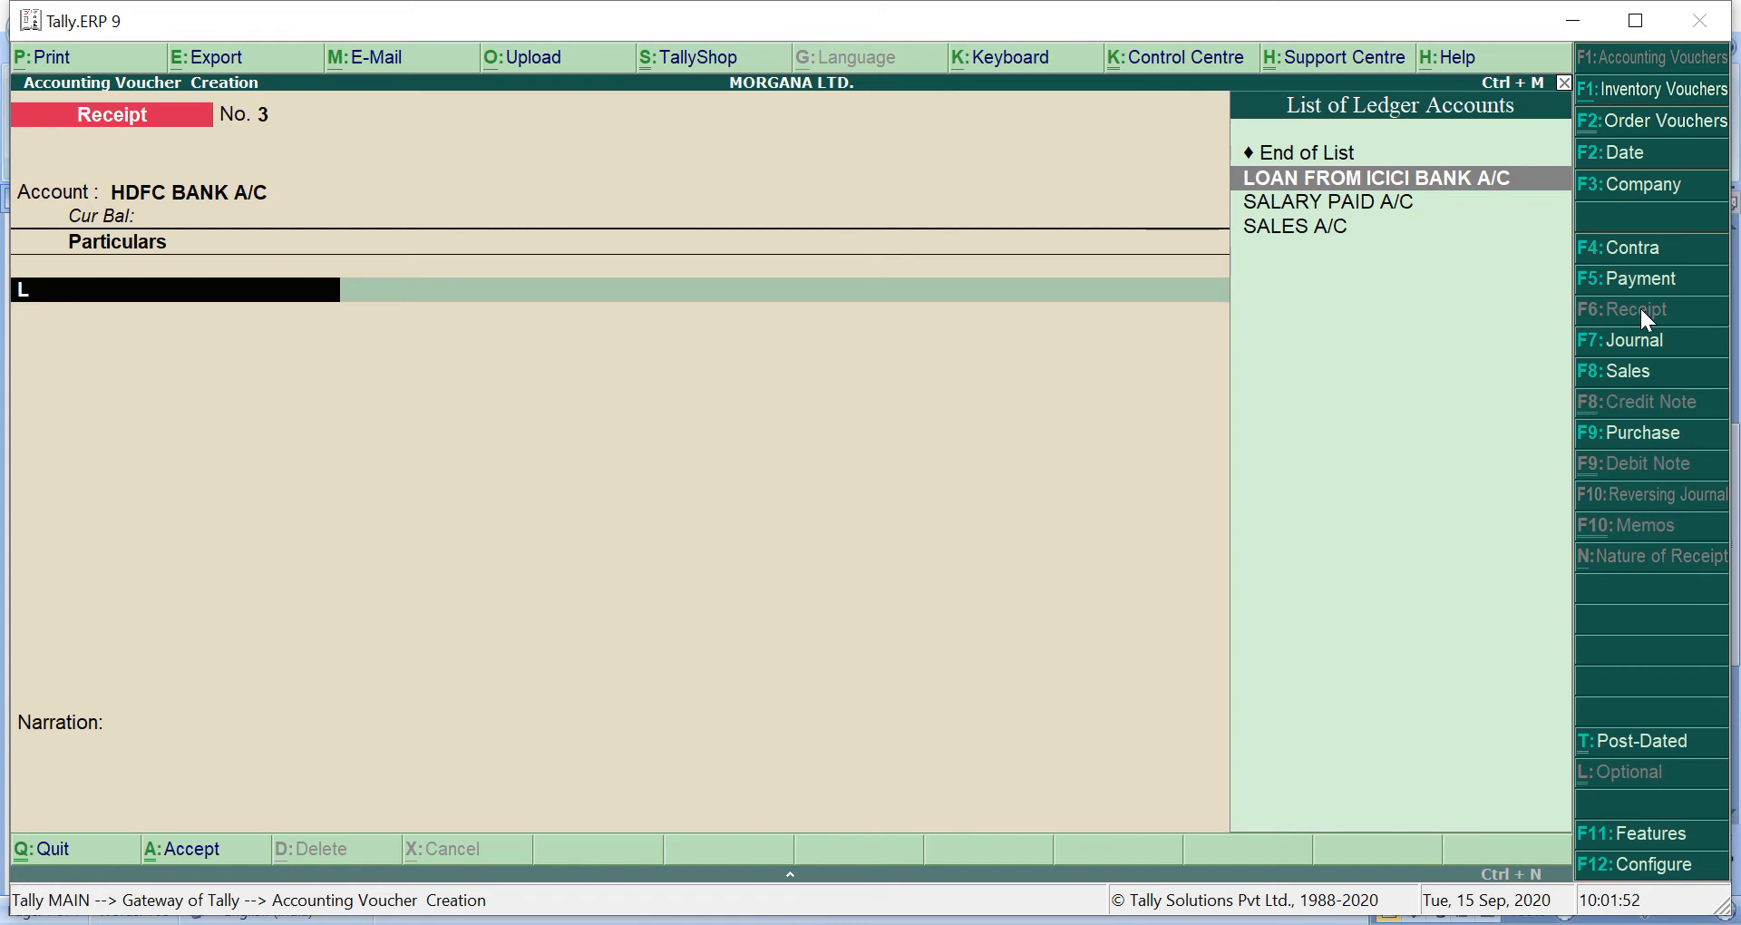
{"action": "key", "text": "Return"}
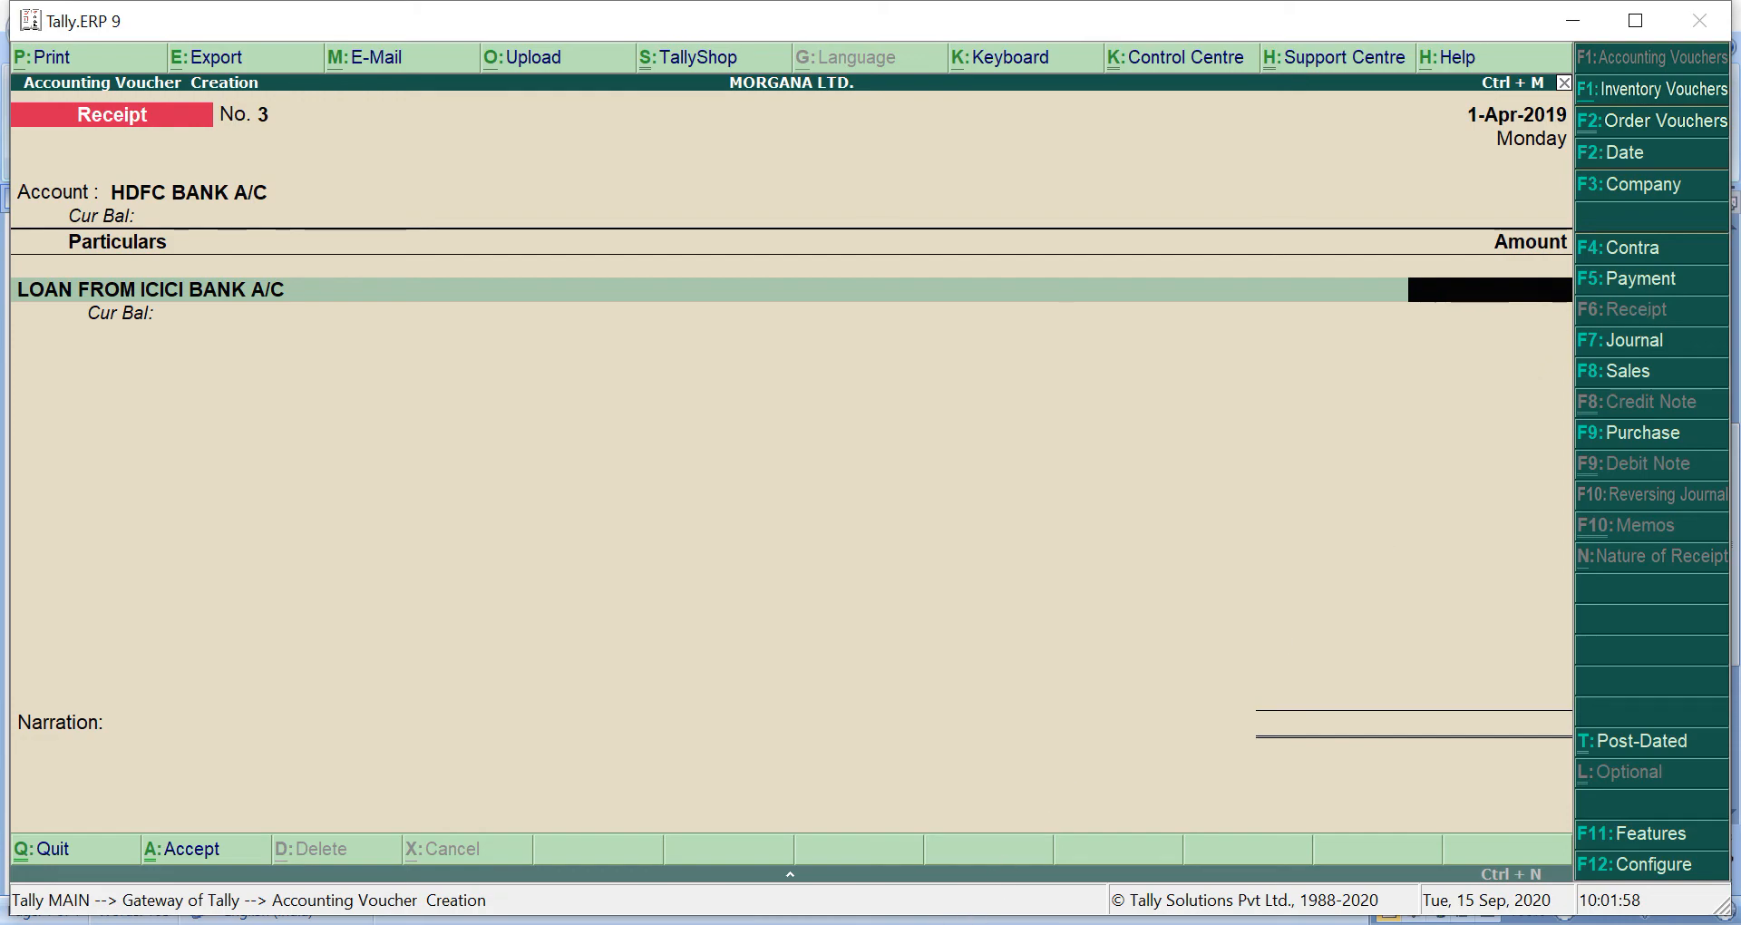
Check the loan amount in Word, then enter 100000 in the Tally receipt and keep the default Cheque/DD bank allocation for HDFC BANK A/C
{"action": "left_click", "coordinate": [963, 920]}
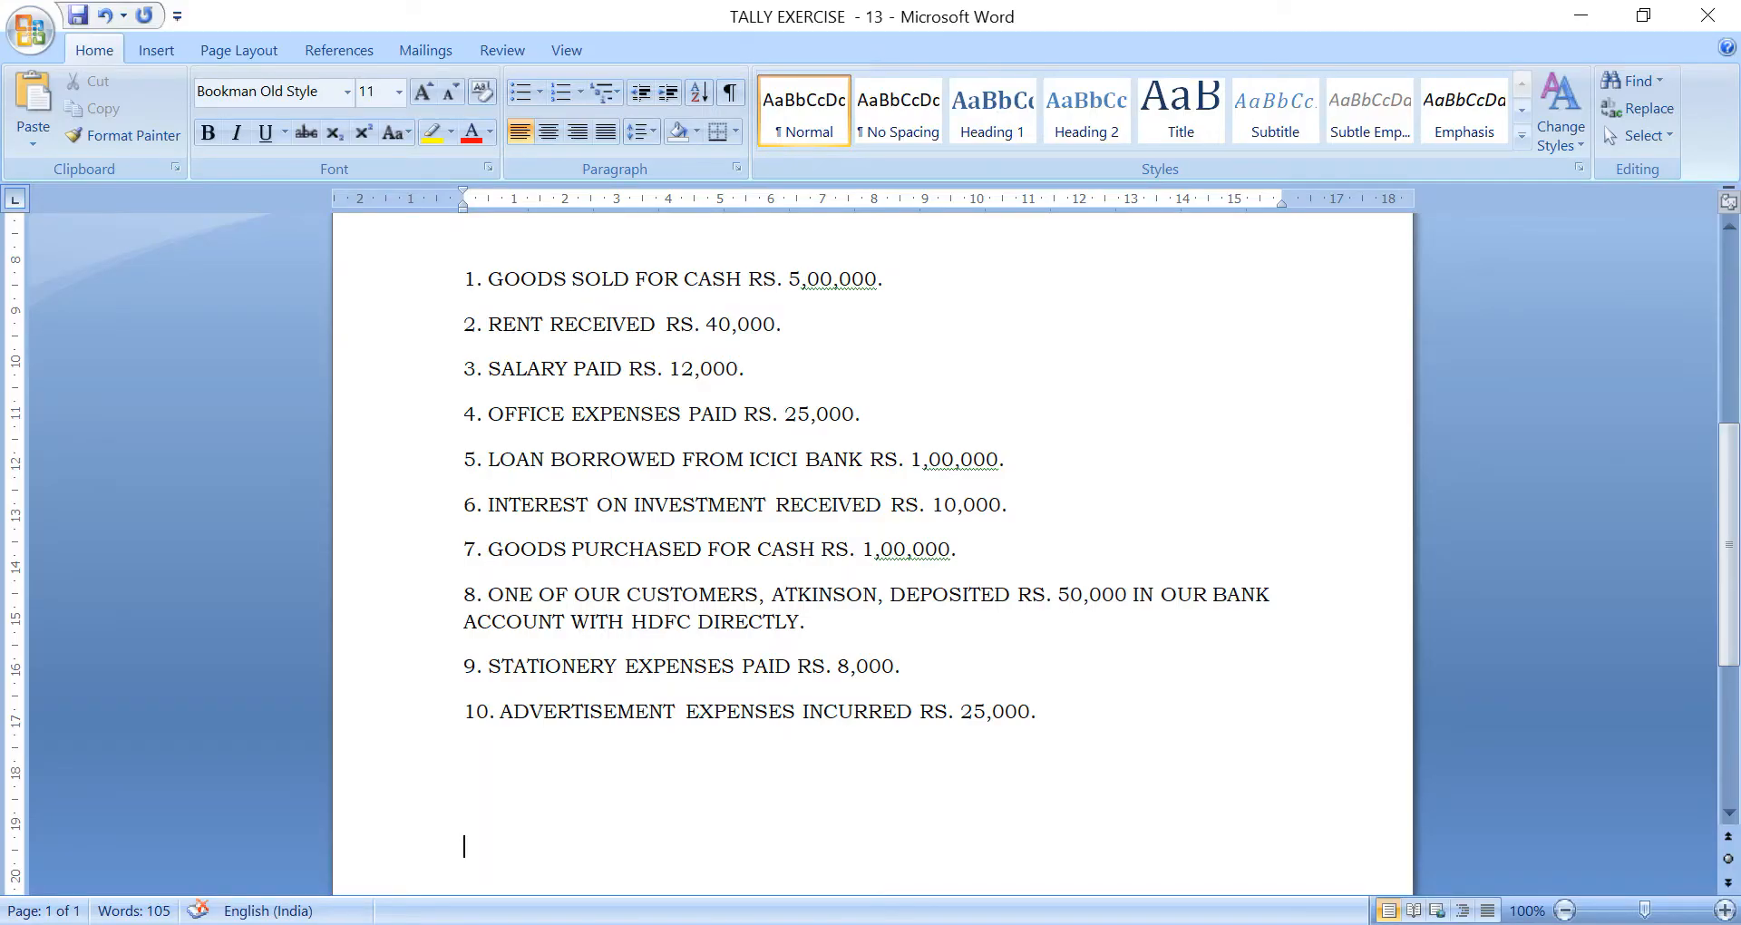
{"action": "key", "text": "alt+Tab"}
{"action": "type", "text": "100000"}
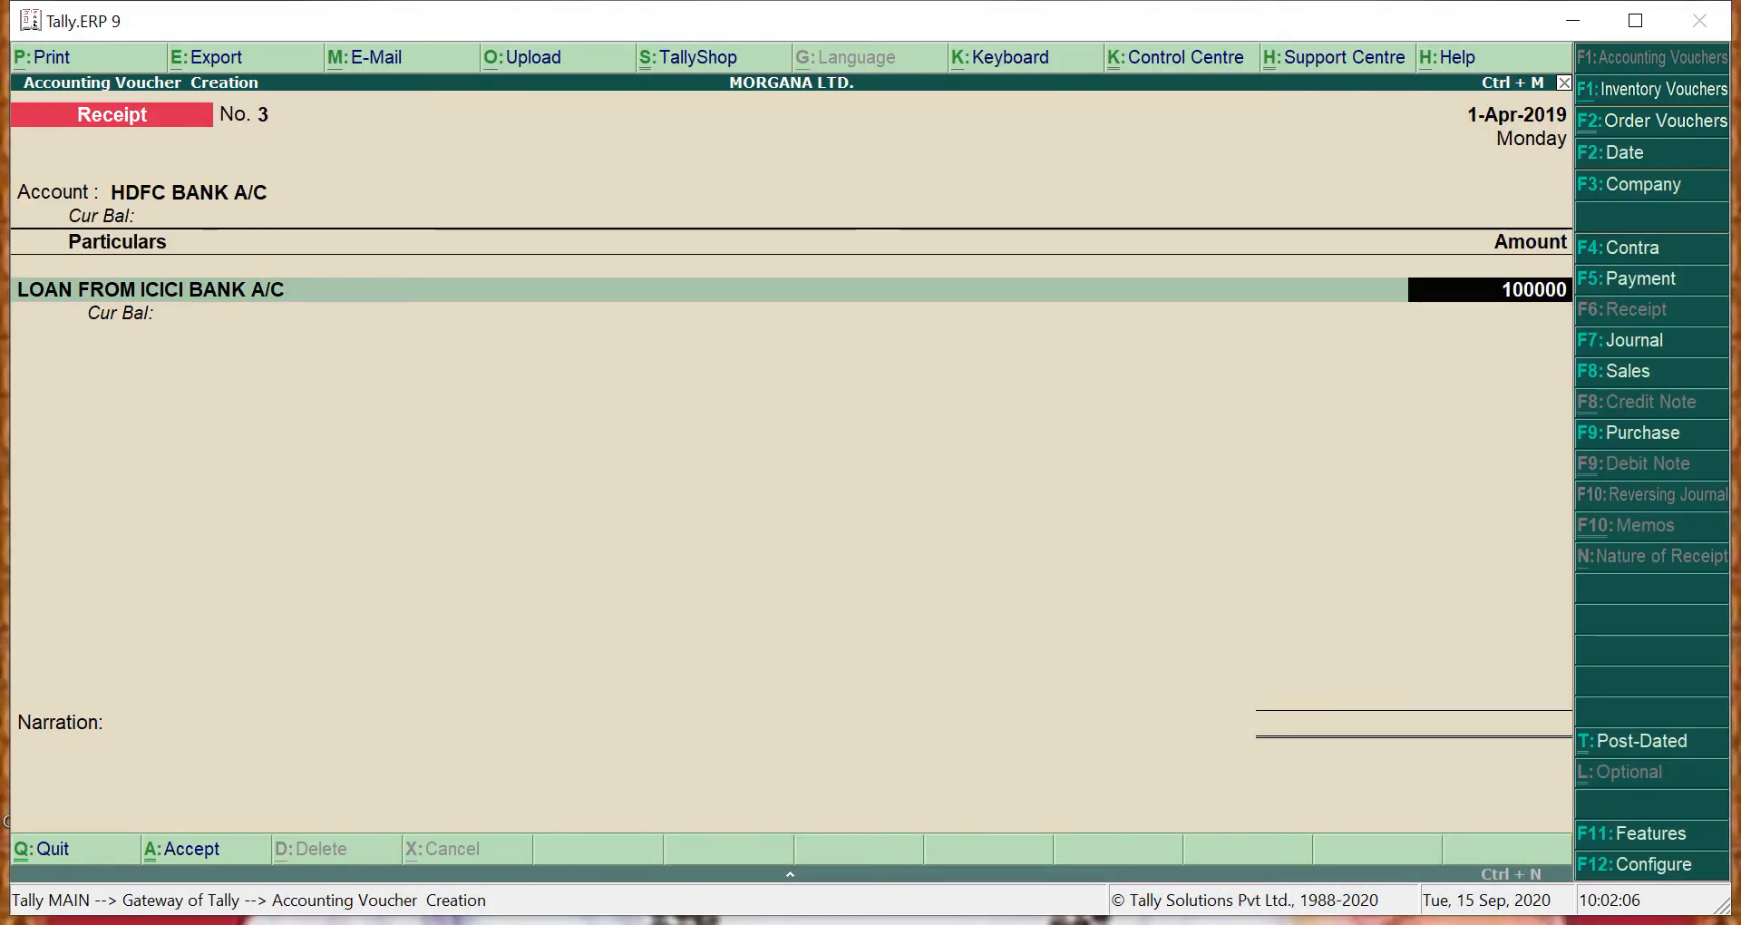
{"action": "key", "text": "Return"}
{"action": "key", "text": "Return"}
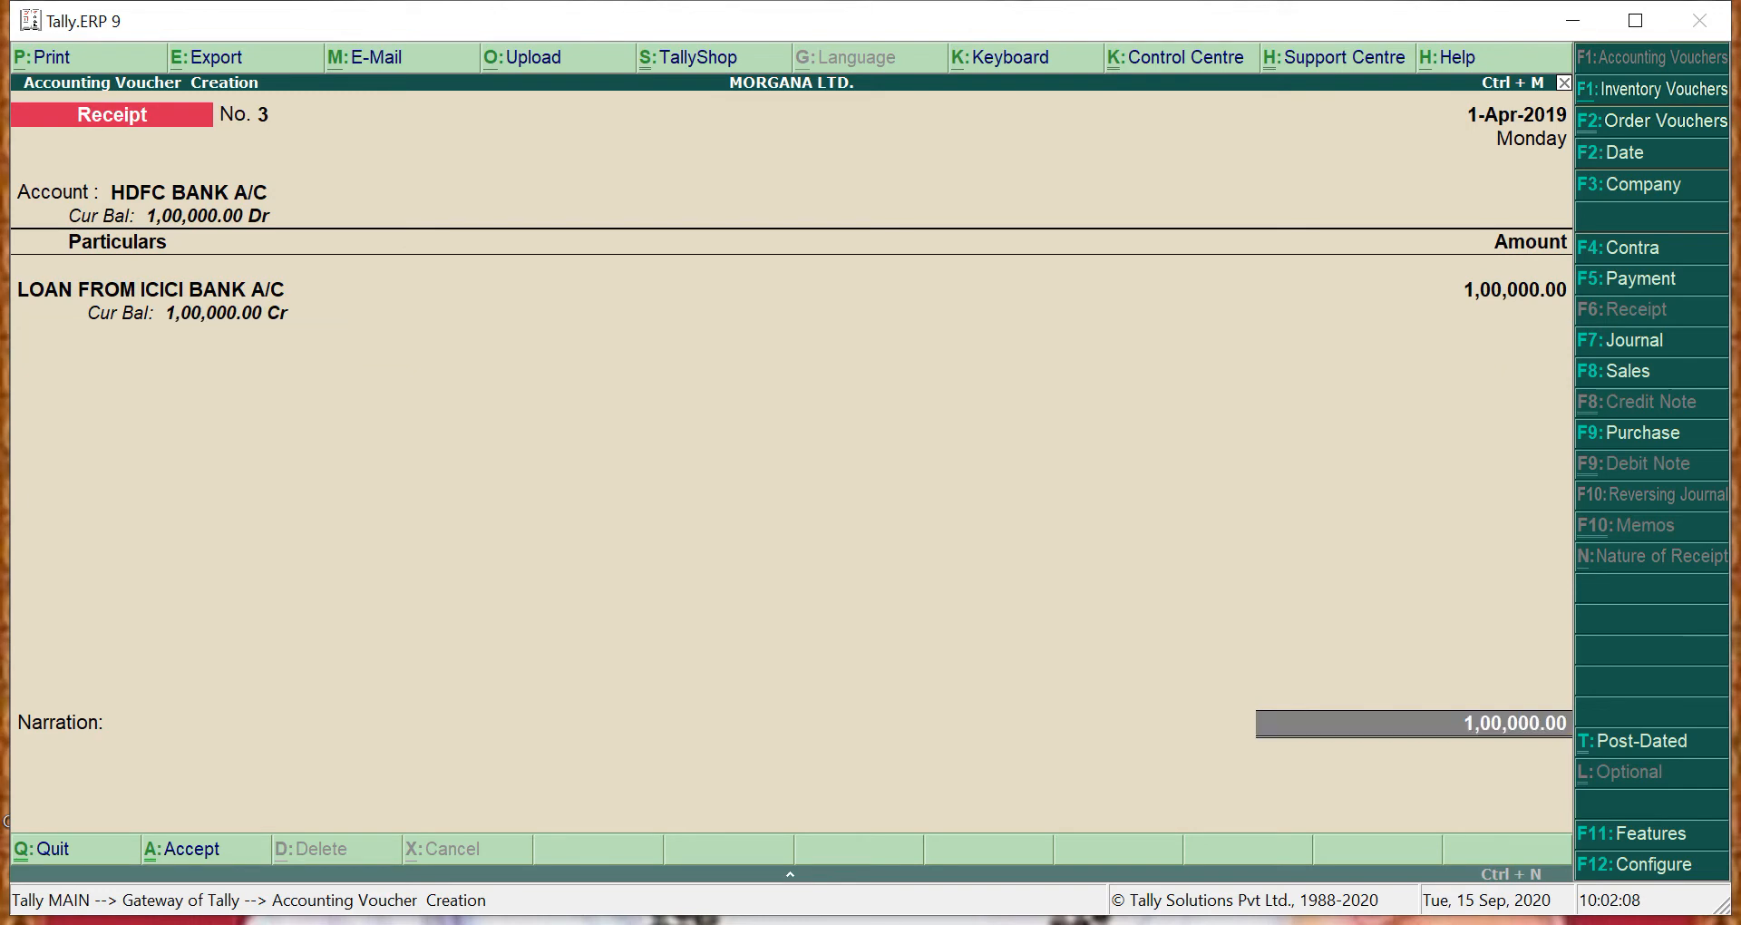
{"action": "key", "text": "Return"}
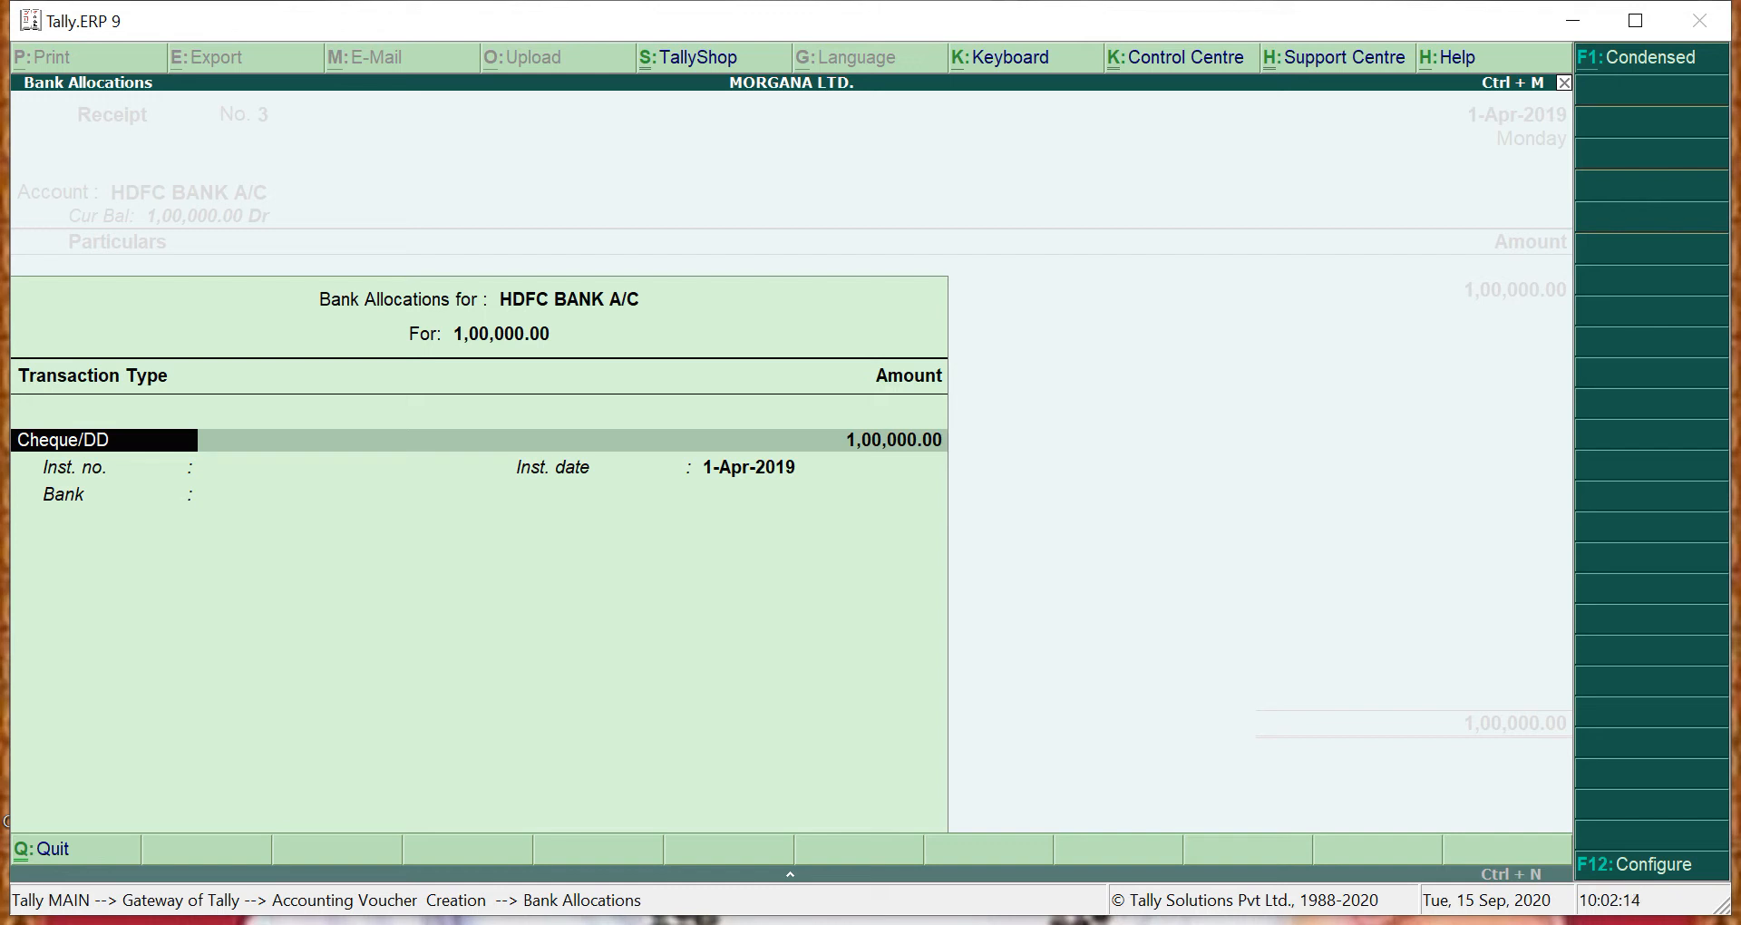
{"action": "key", "text": "Return"}
{"action": "key", "text": "Return"}
{"action": "key", "text": "Return"}
{"action": "key", "text": "Return"}
{"action": "key", "text": "Return"}
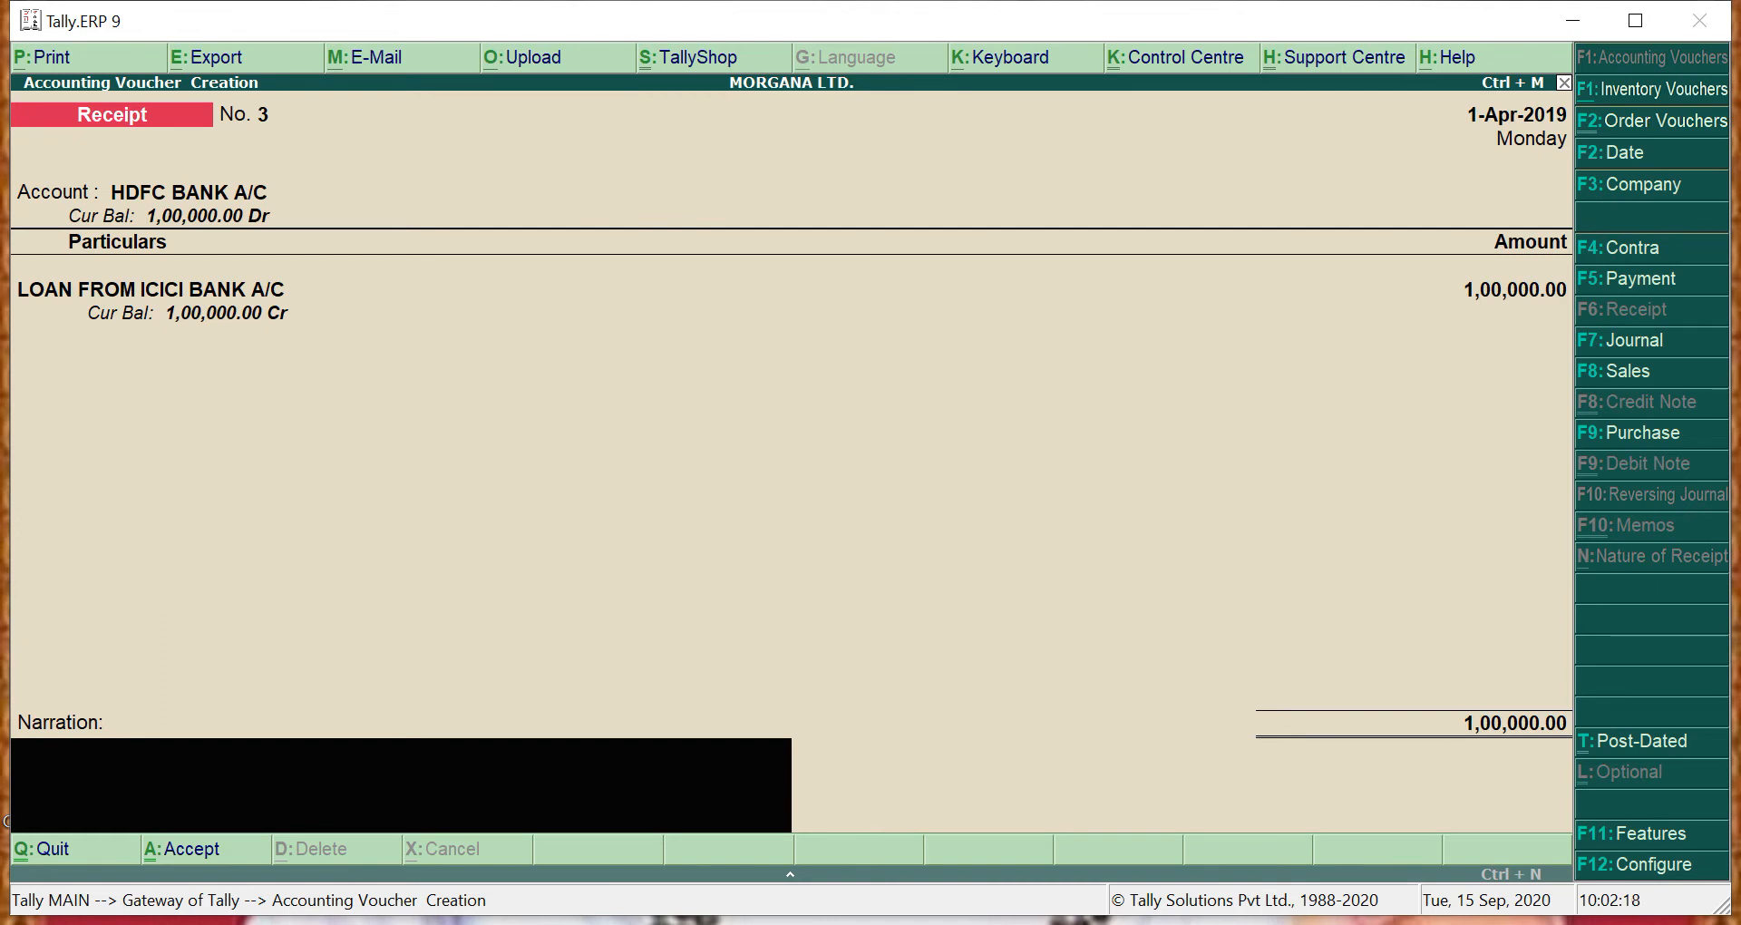
Add the narration LOAN BORROWED FROM ICICI BANK. to the receipt and save the voucher
{"action": "type", "text": "LOAN BORROWED FROM ICICI BANK."}
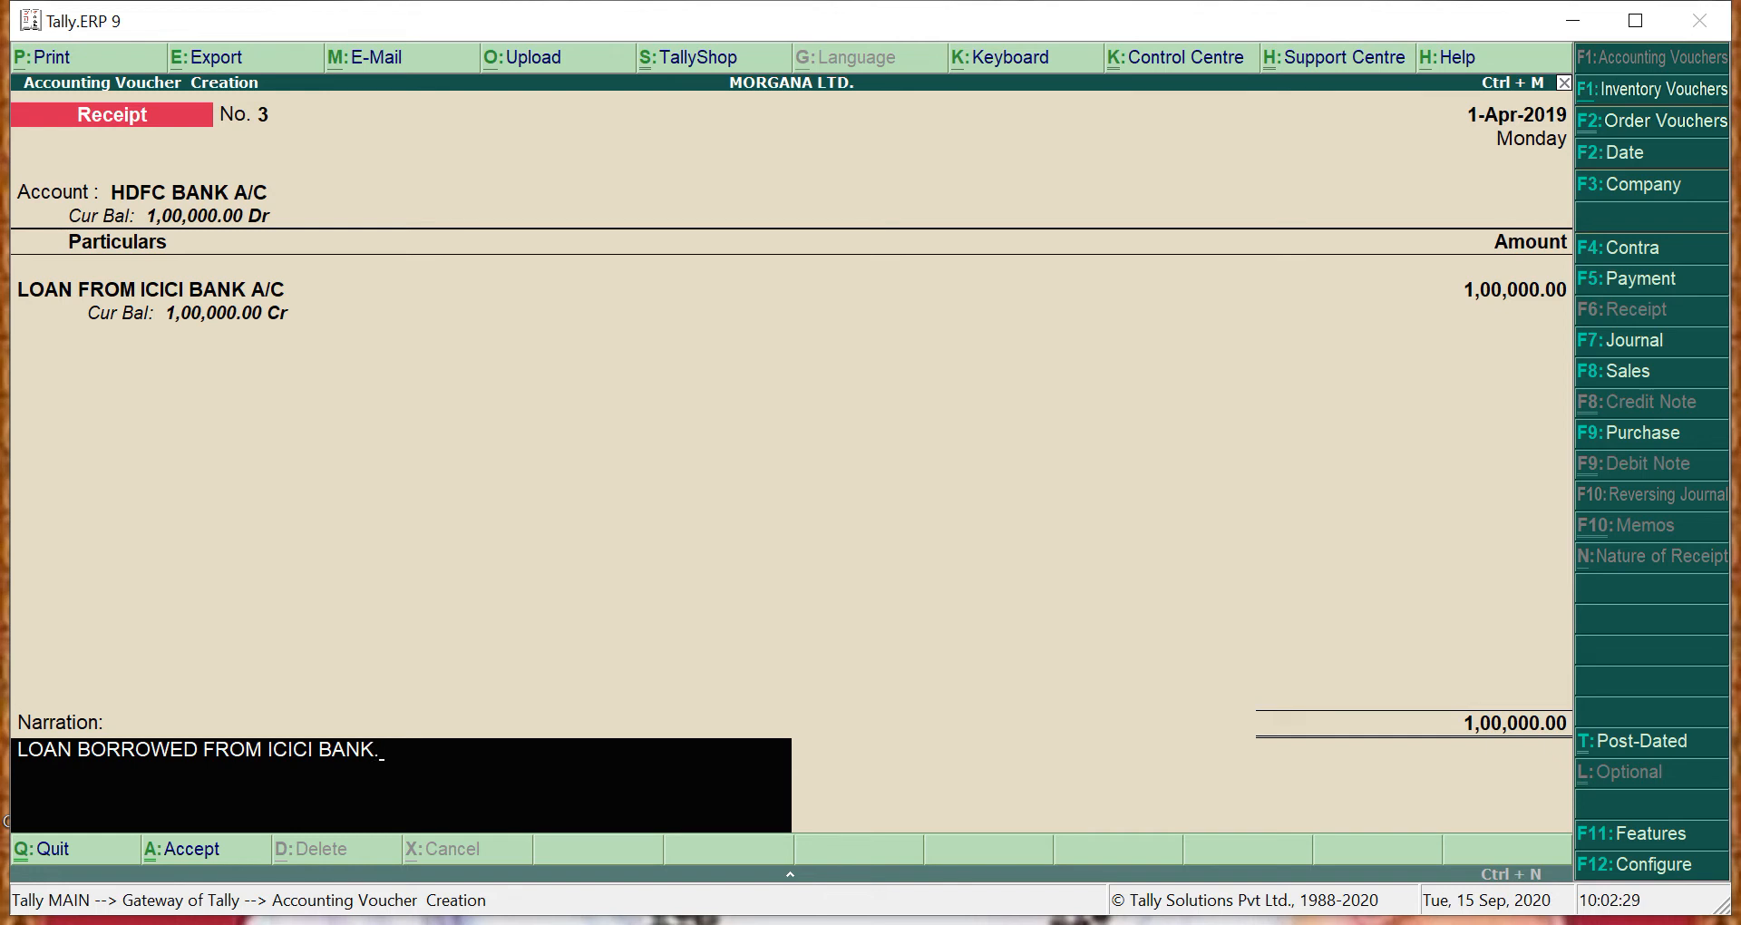
{"action": "key", "text": "Return"}
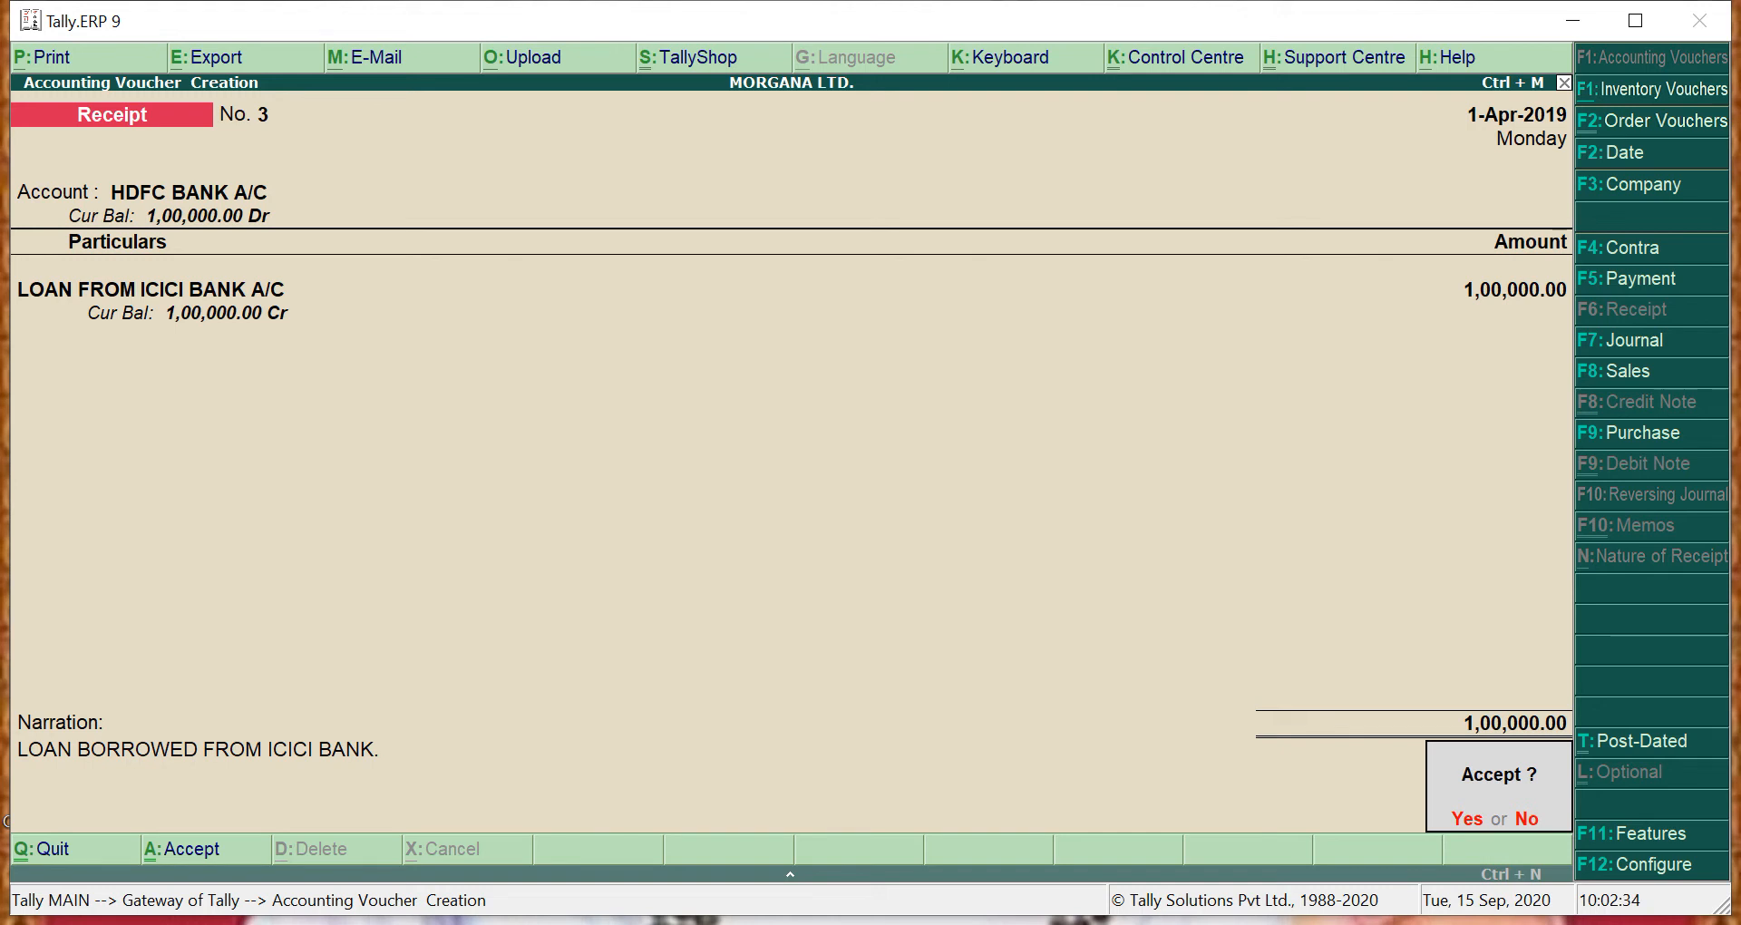
{"action": "key", "text": "y"}
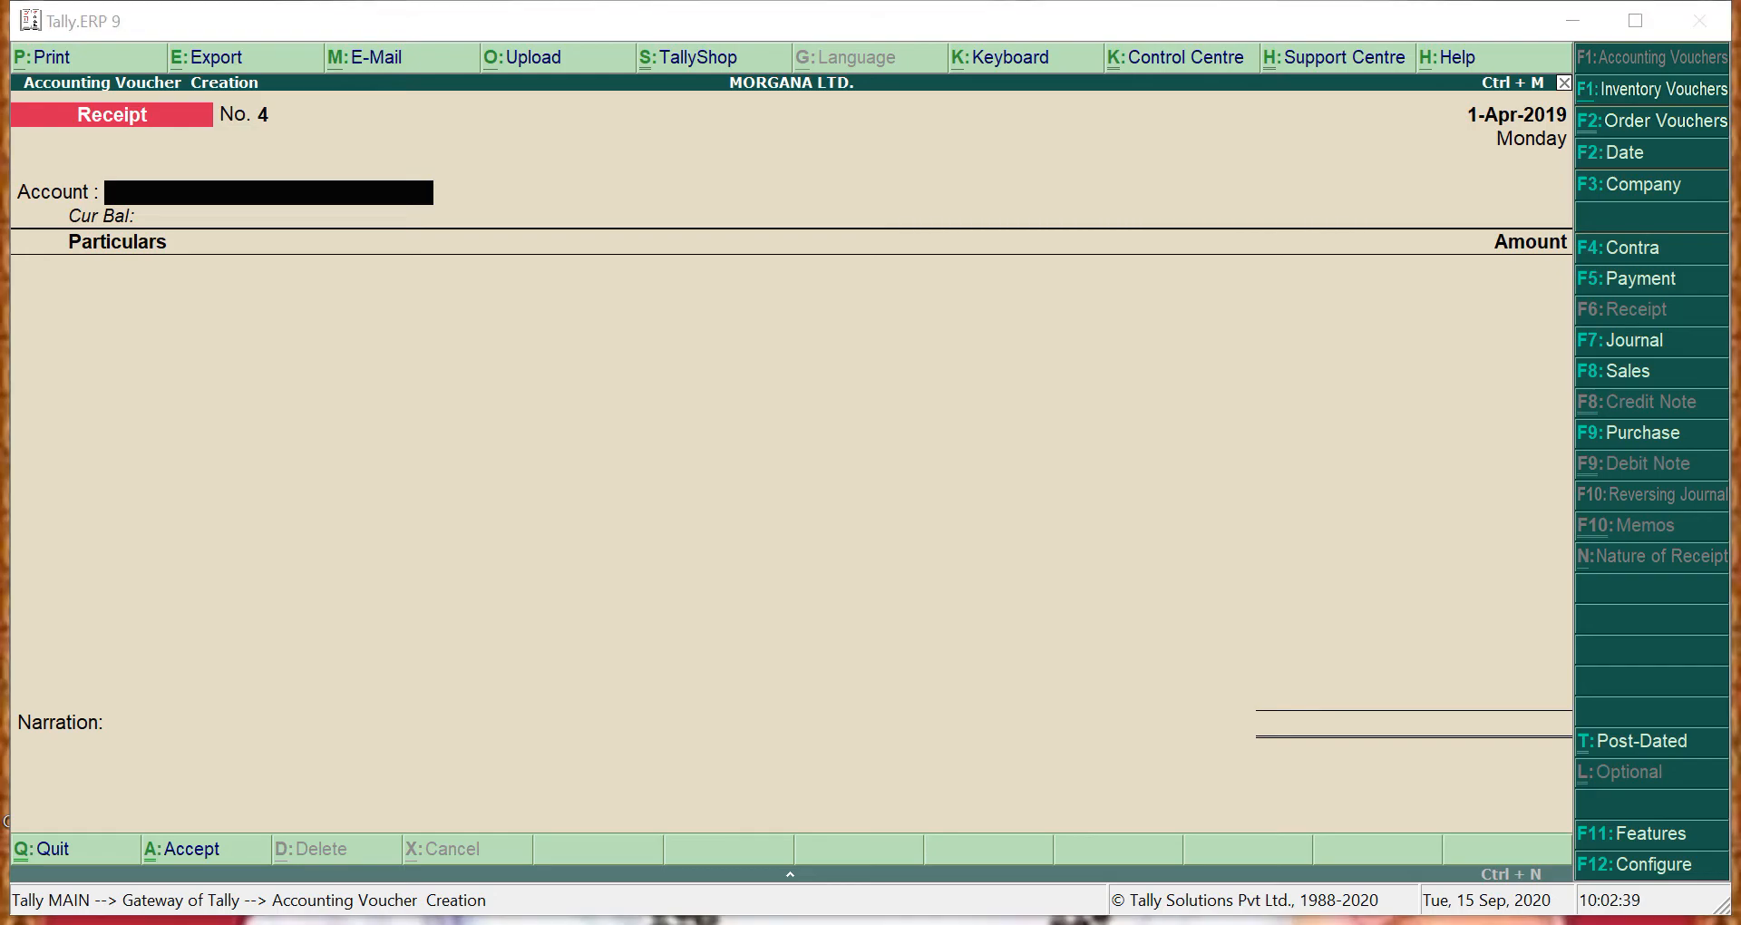
Check transaction 6 in Word, then choose Cash as account and INTEREST ON INVESTMENTS A/C as particulars for the next Tally receipt
{"action": "key", "text": "alt+Tab"}
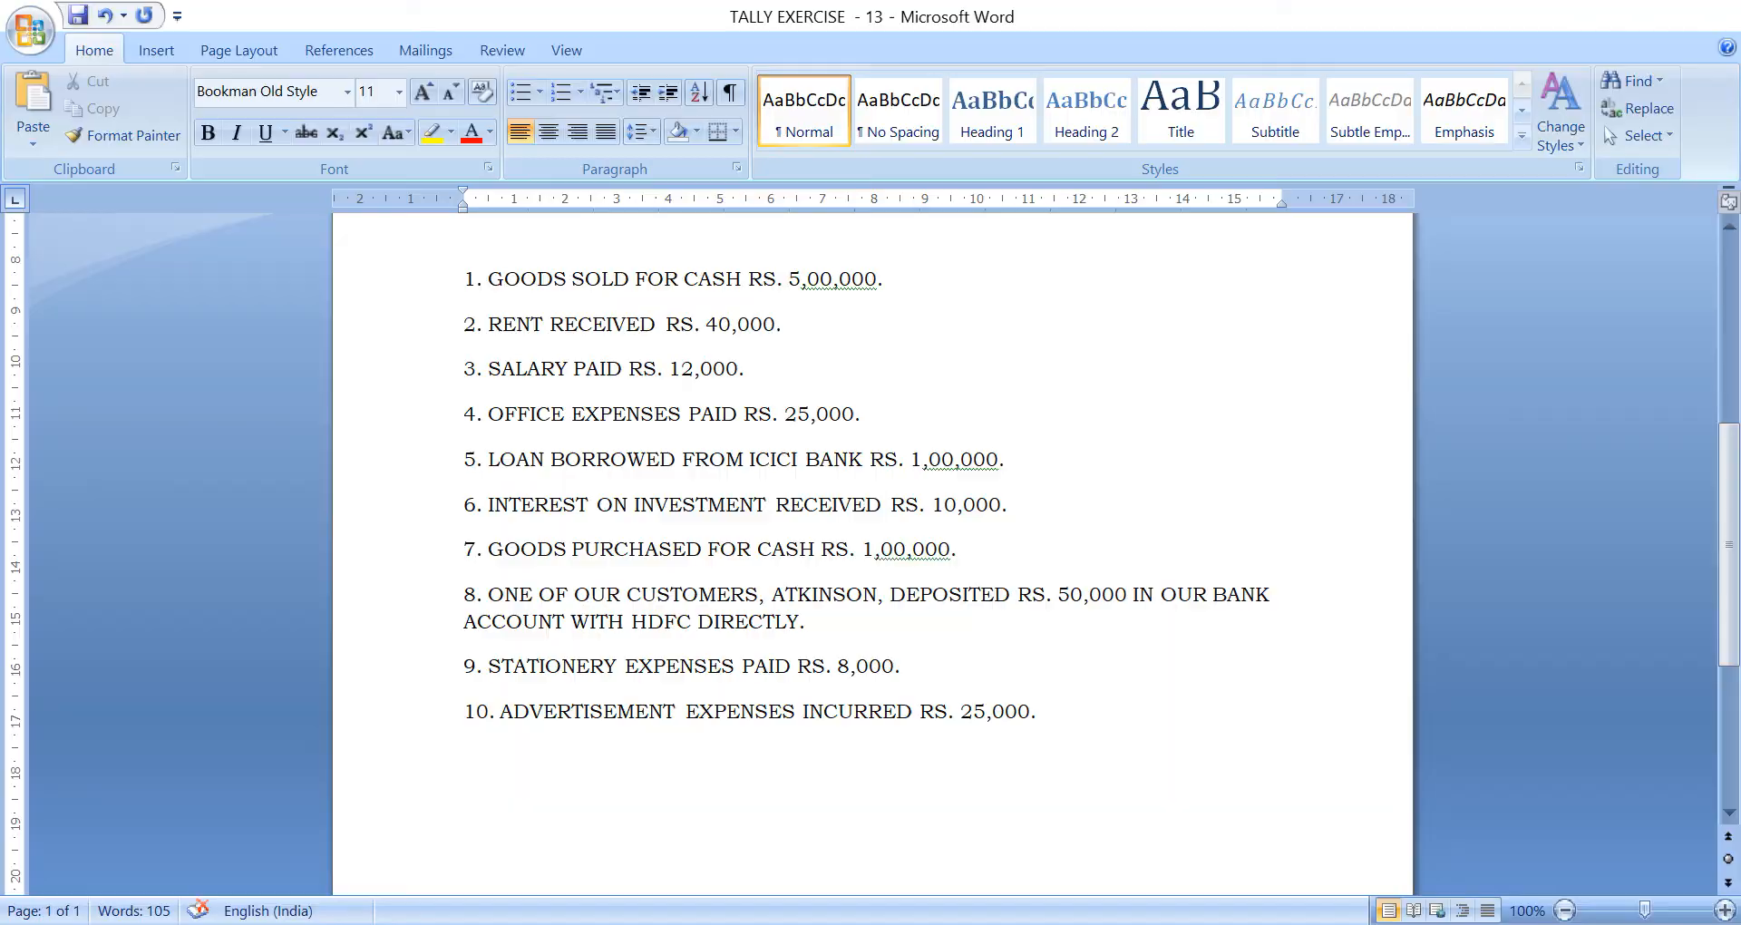
{"action": "key", "text": "alt+Tab"}
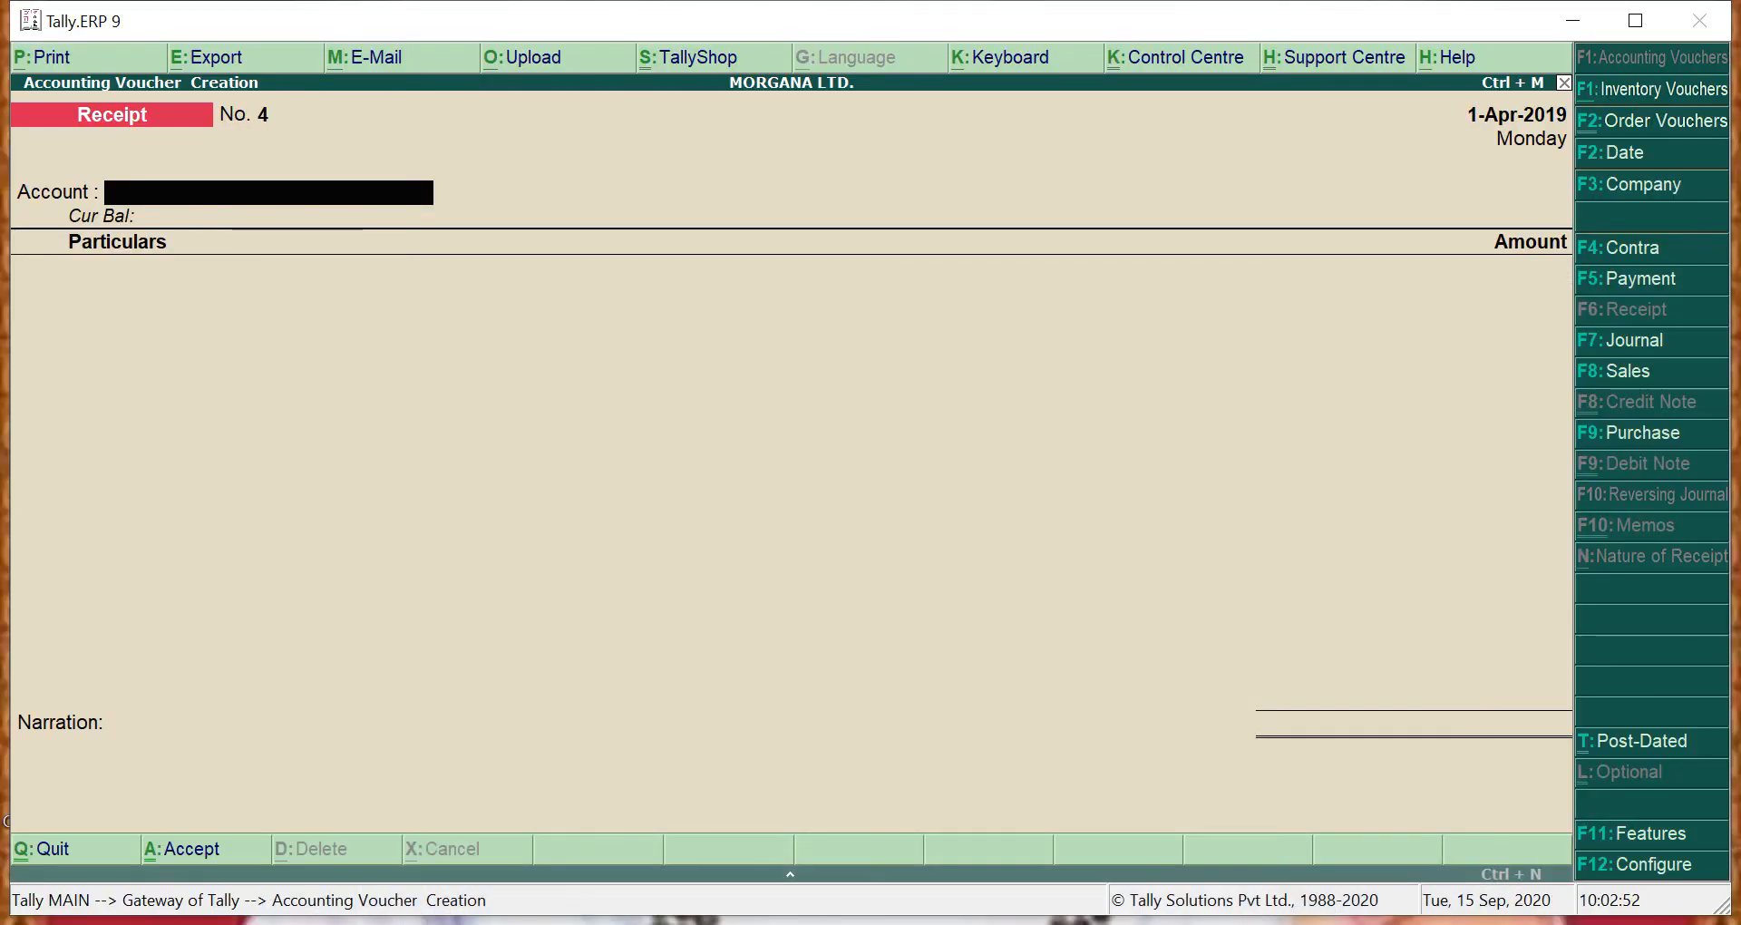
{"action": "type", "text": "C"}
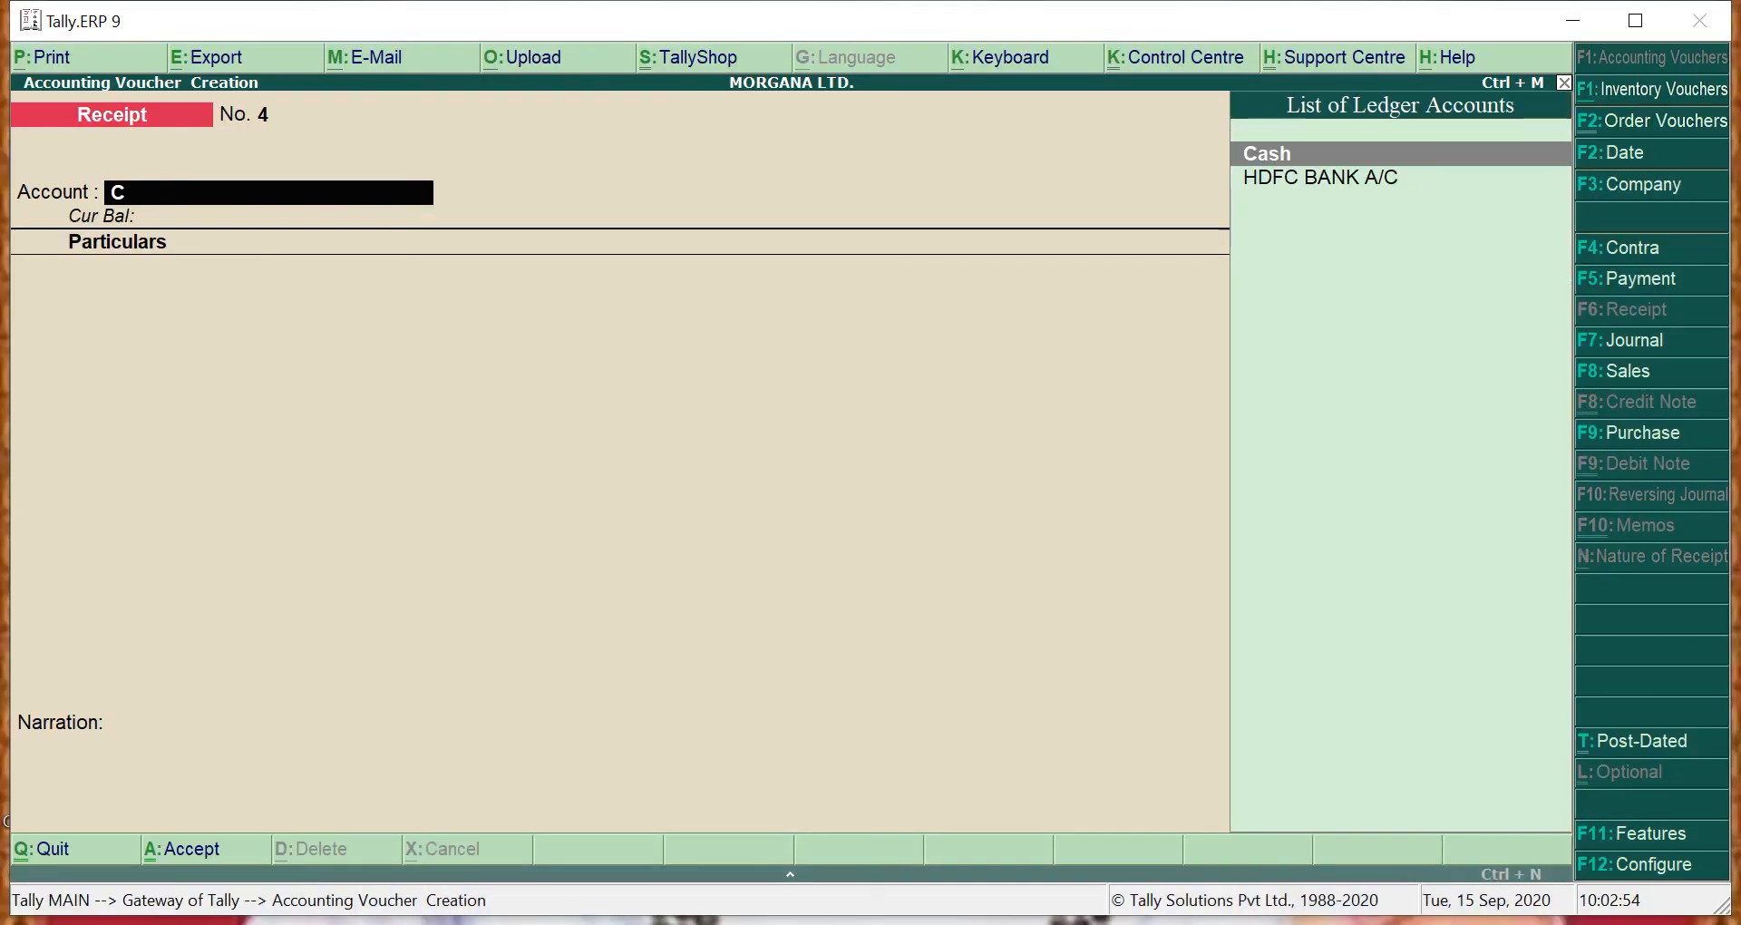
{"action": "key", "text": "Return"}
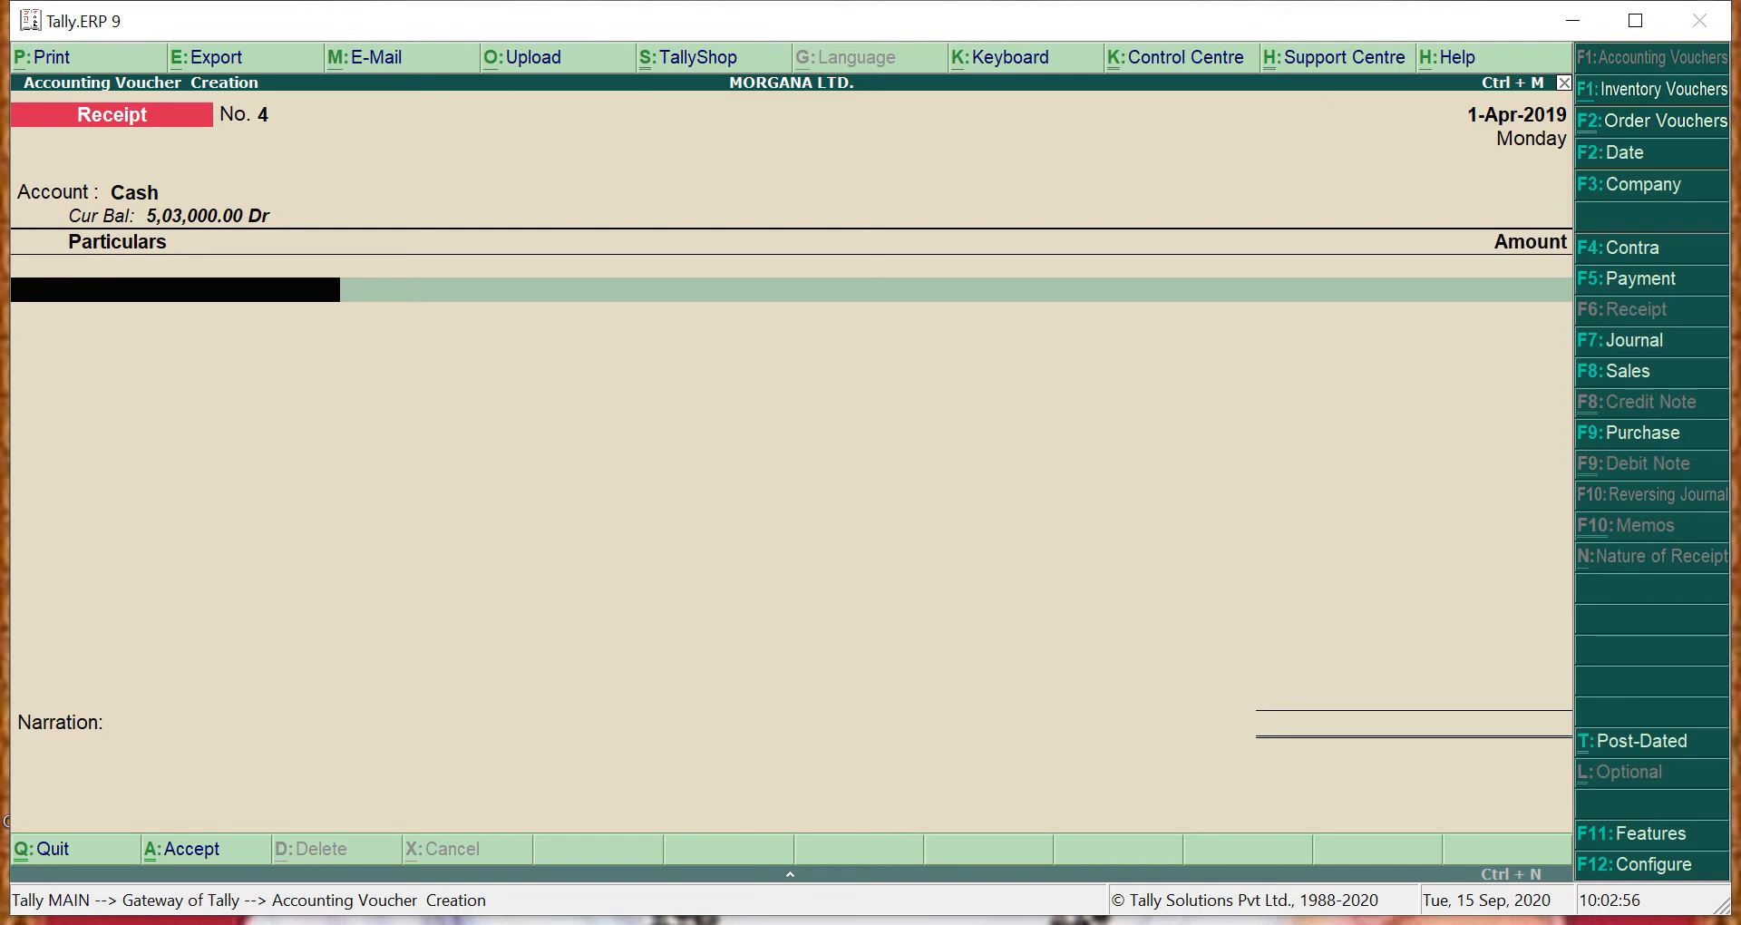
{"action": "type", "text": "I"}
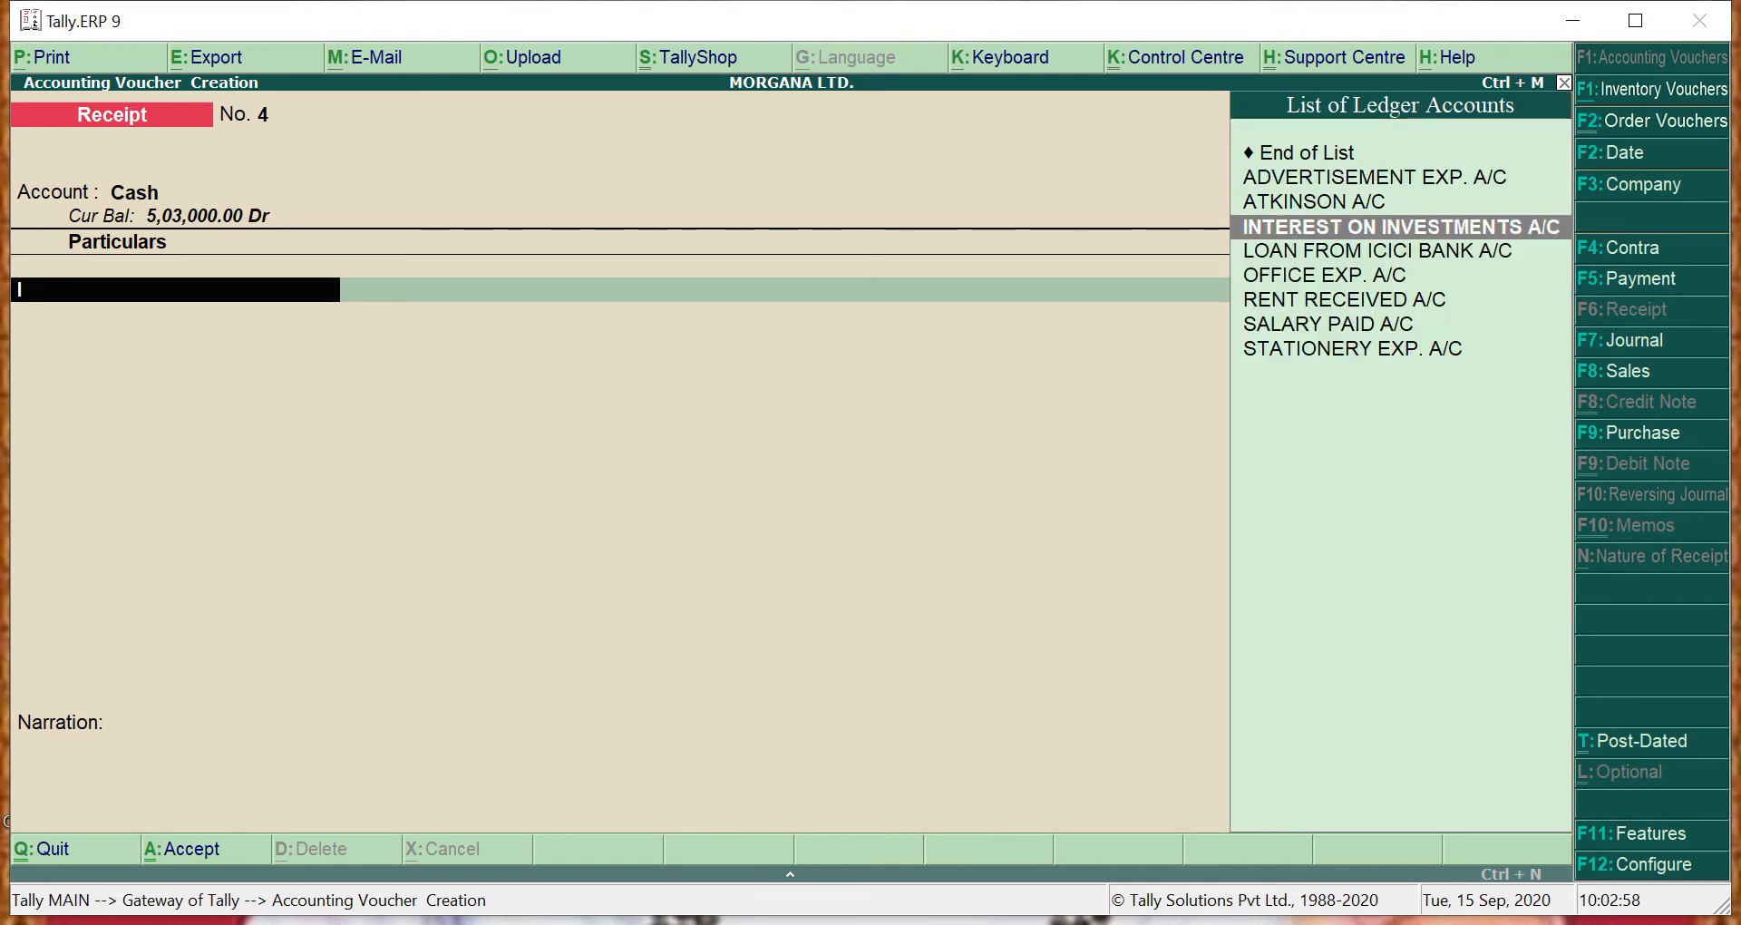
{"action": "key", "text": "Return"}
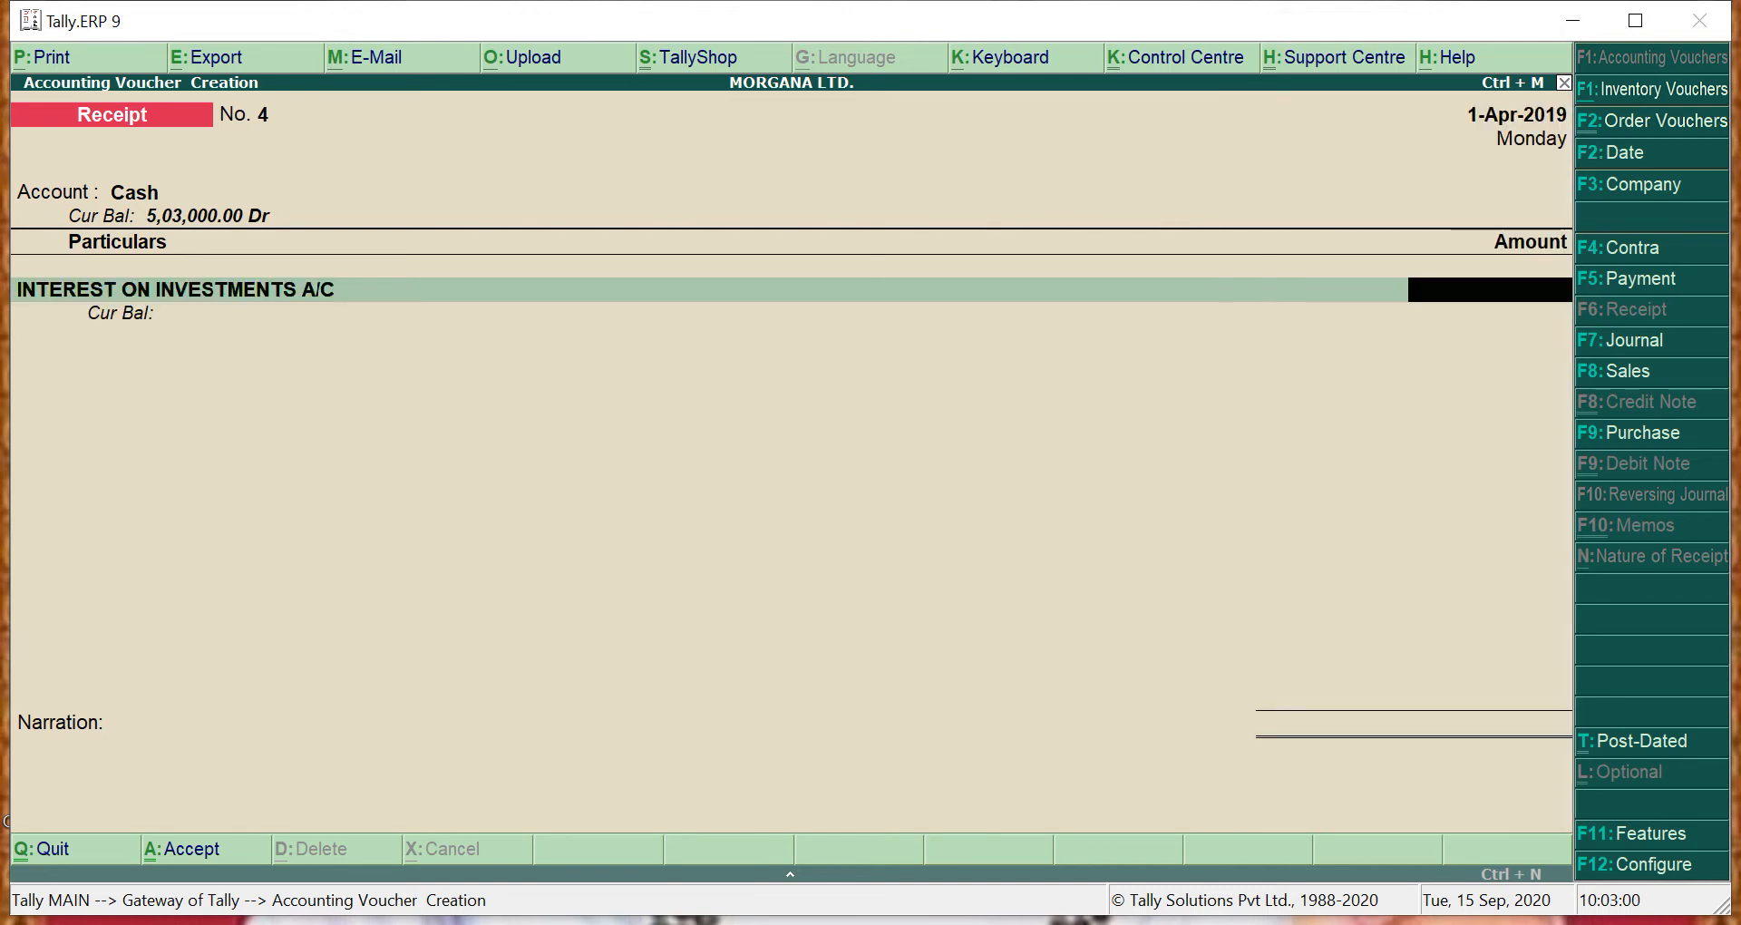
Recheck the interest amount in Word, then enter 10000 for INTEREST ON INVESTMENTS A/C in Tally and finish the particulars
{"action": "key", "text": "alt+Tab"}
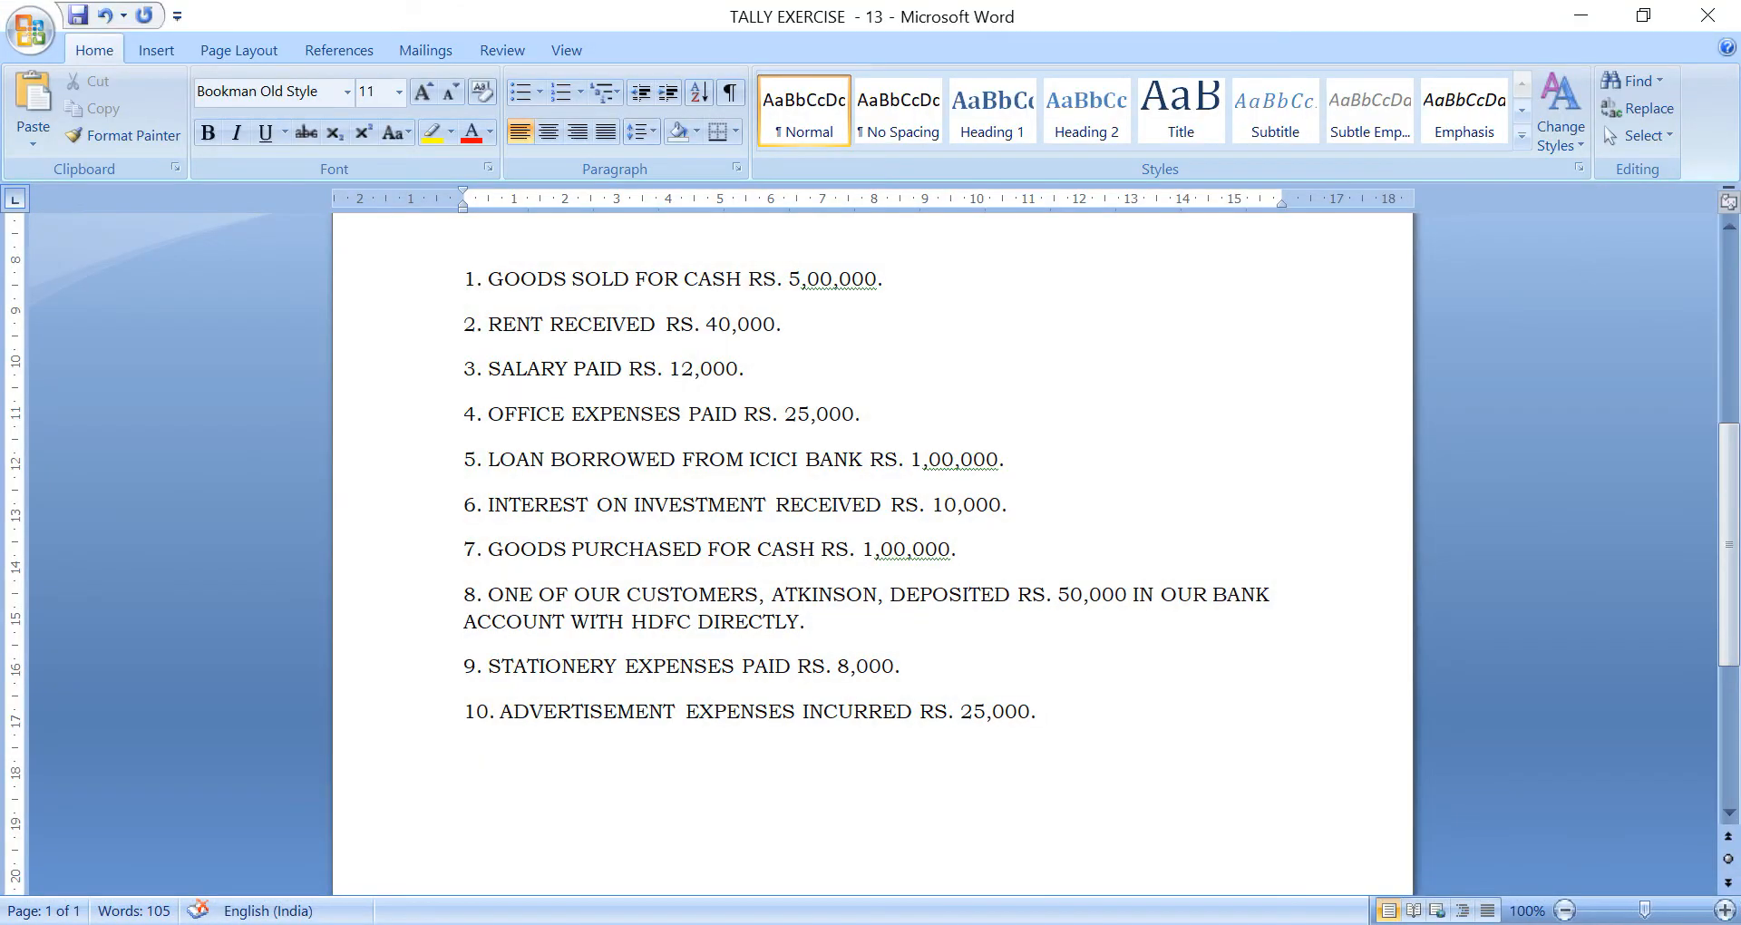
{"action": "key", "text": "alt+Tab"}
{"action": "type", "text": "10000"}
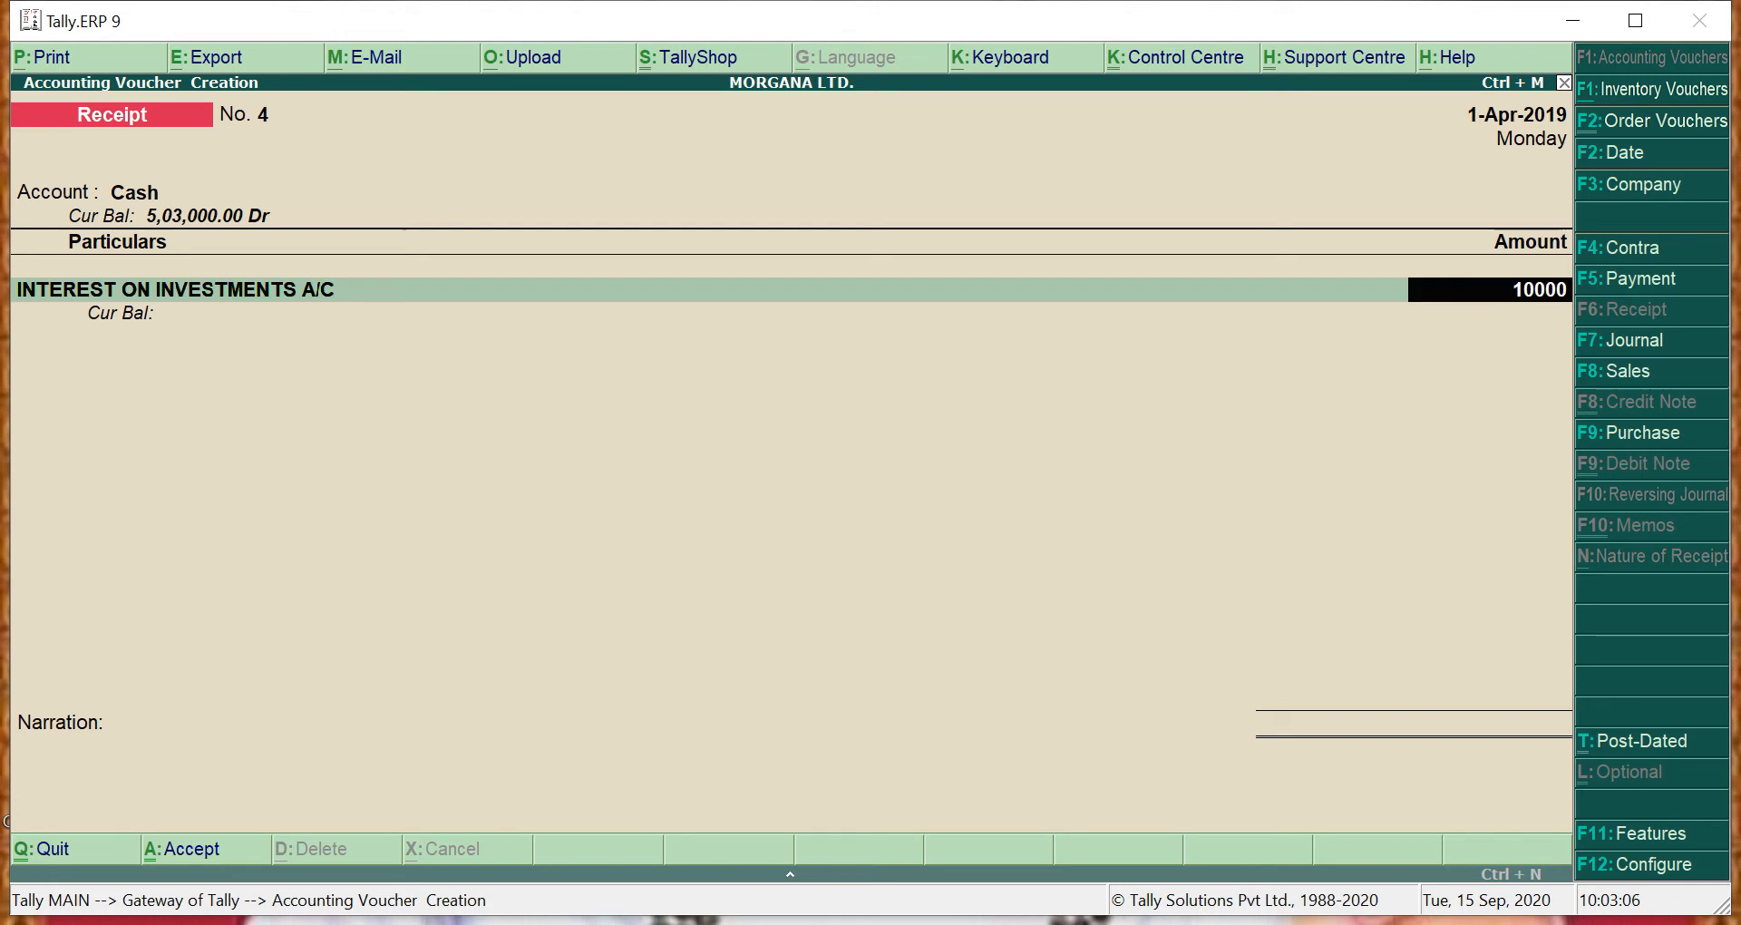
{"action": "key", "text": "Return"}
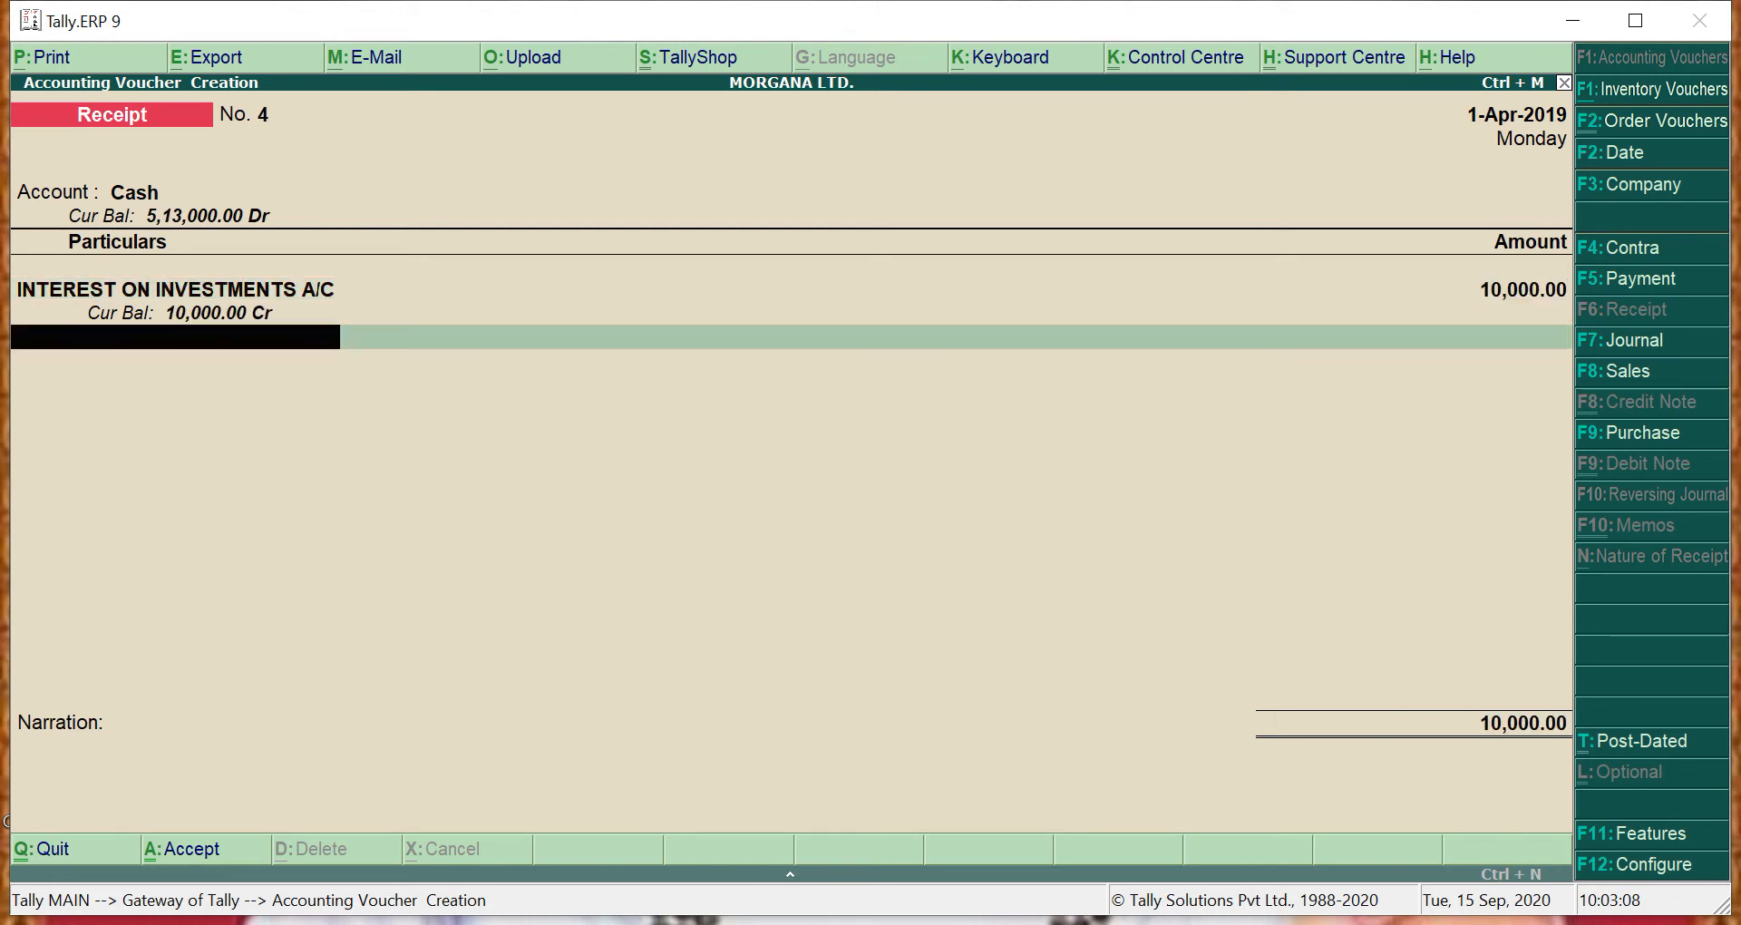
{"action": "key", "text": "Return"}
Add the narration INTEREST ON INVESTMENTS RECEIVED. to the cash receipt and save the voucher
{"action": "type", "text": "INTEE"}
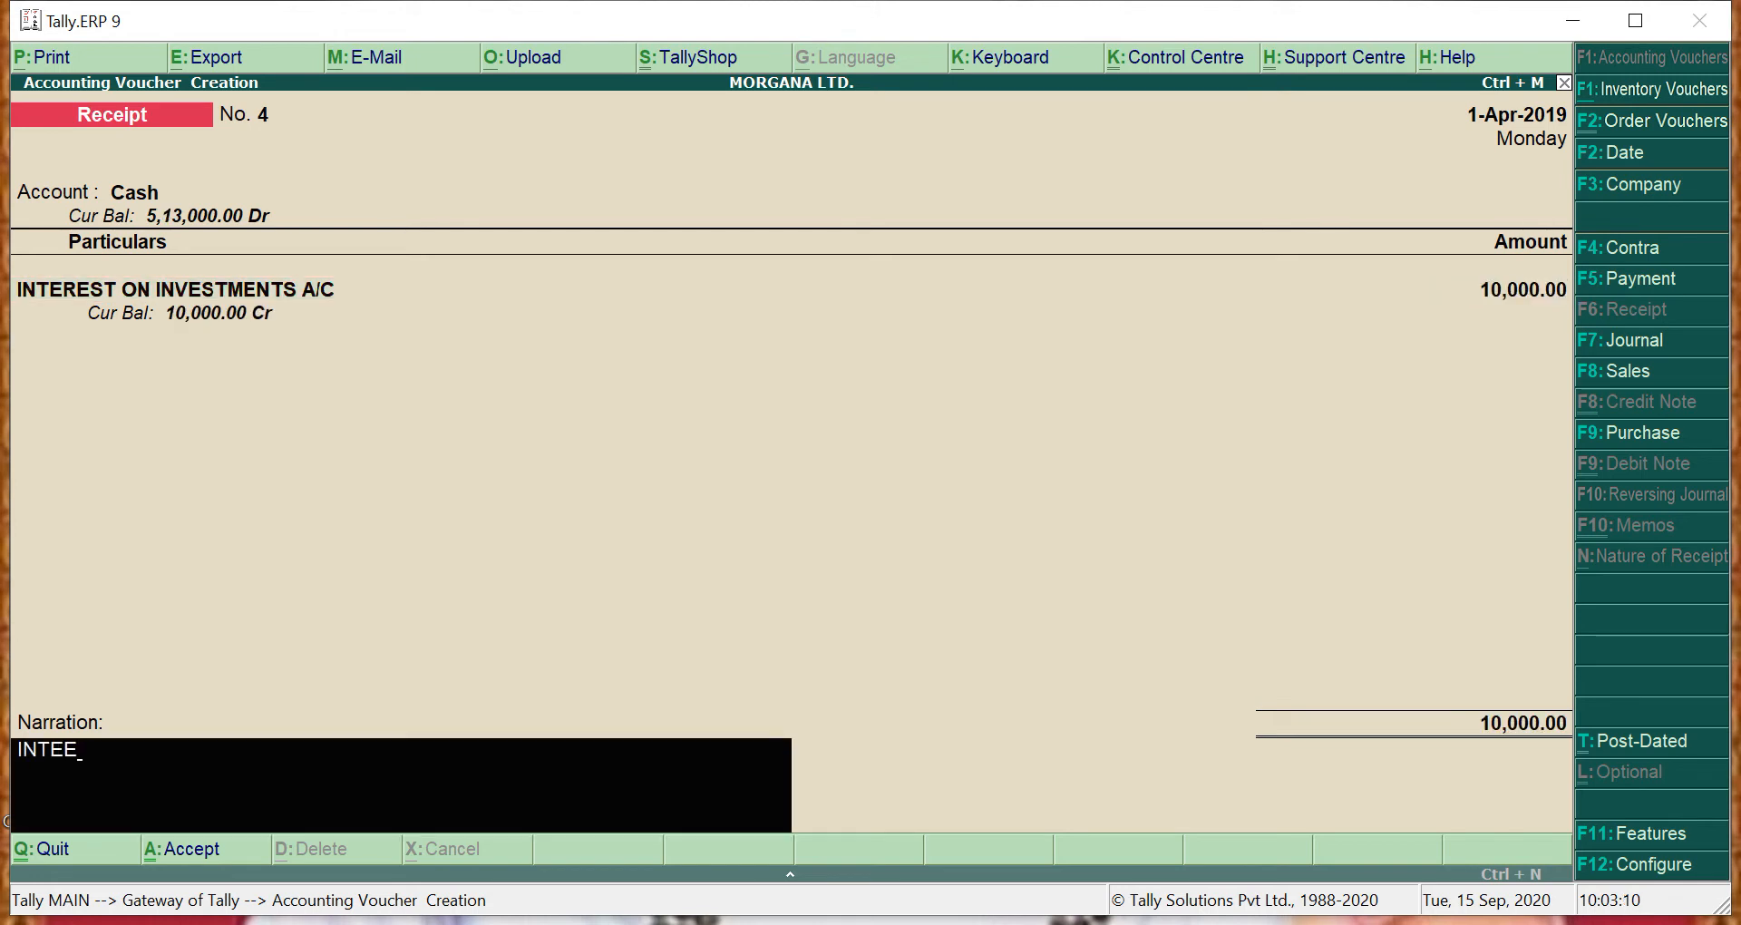
{"action": "key", "text": "BackSpace"}
{"action": "type", "text": "REST ONI"}
{"action": "key", "text": "BackSpace"}
{"action": "type", "text": " INVEST"}
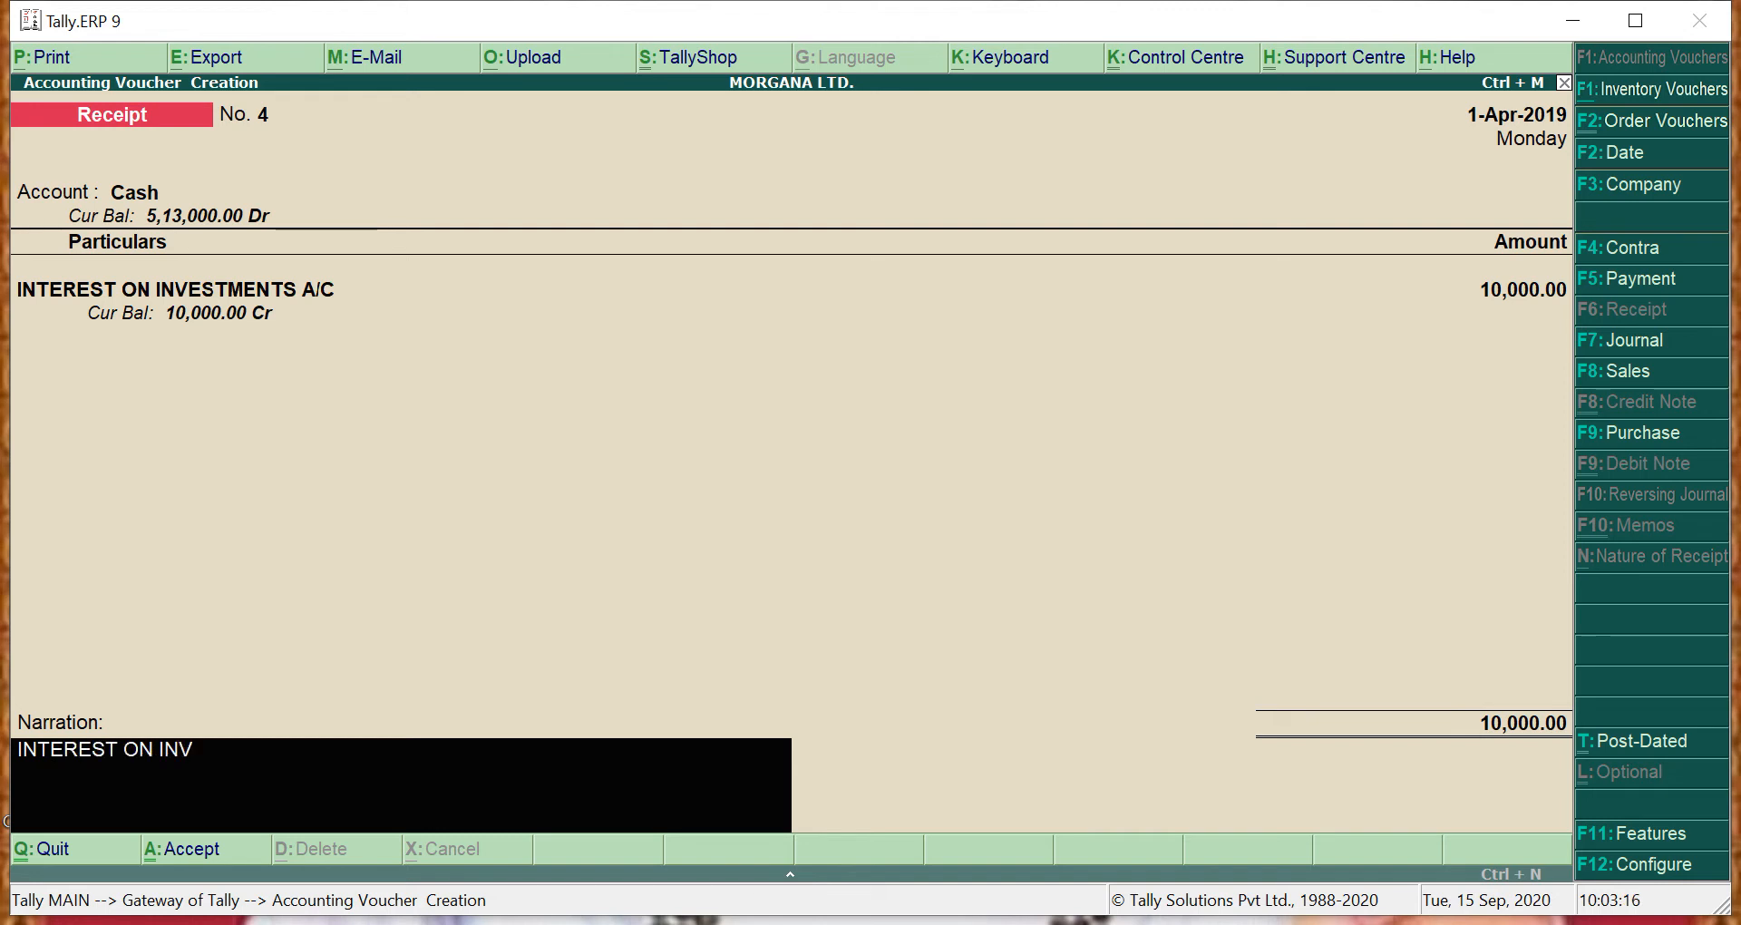
{"action": "type", "text": "MENTS"}
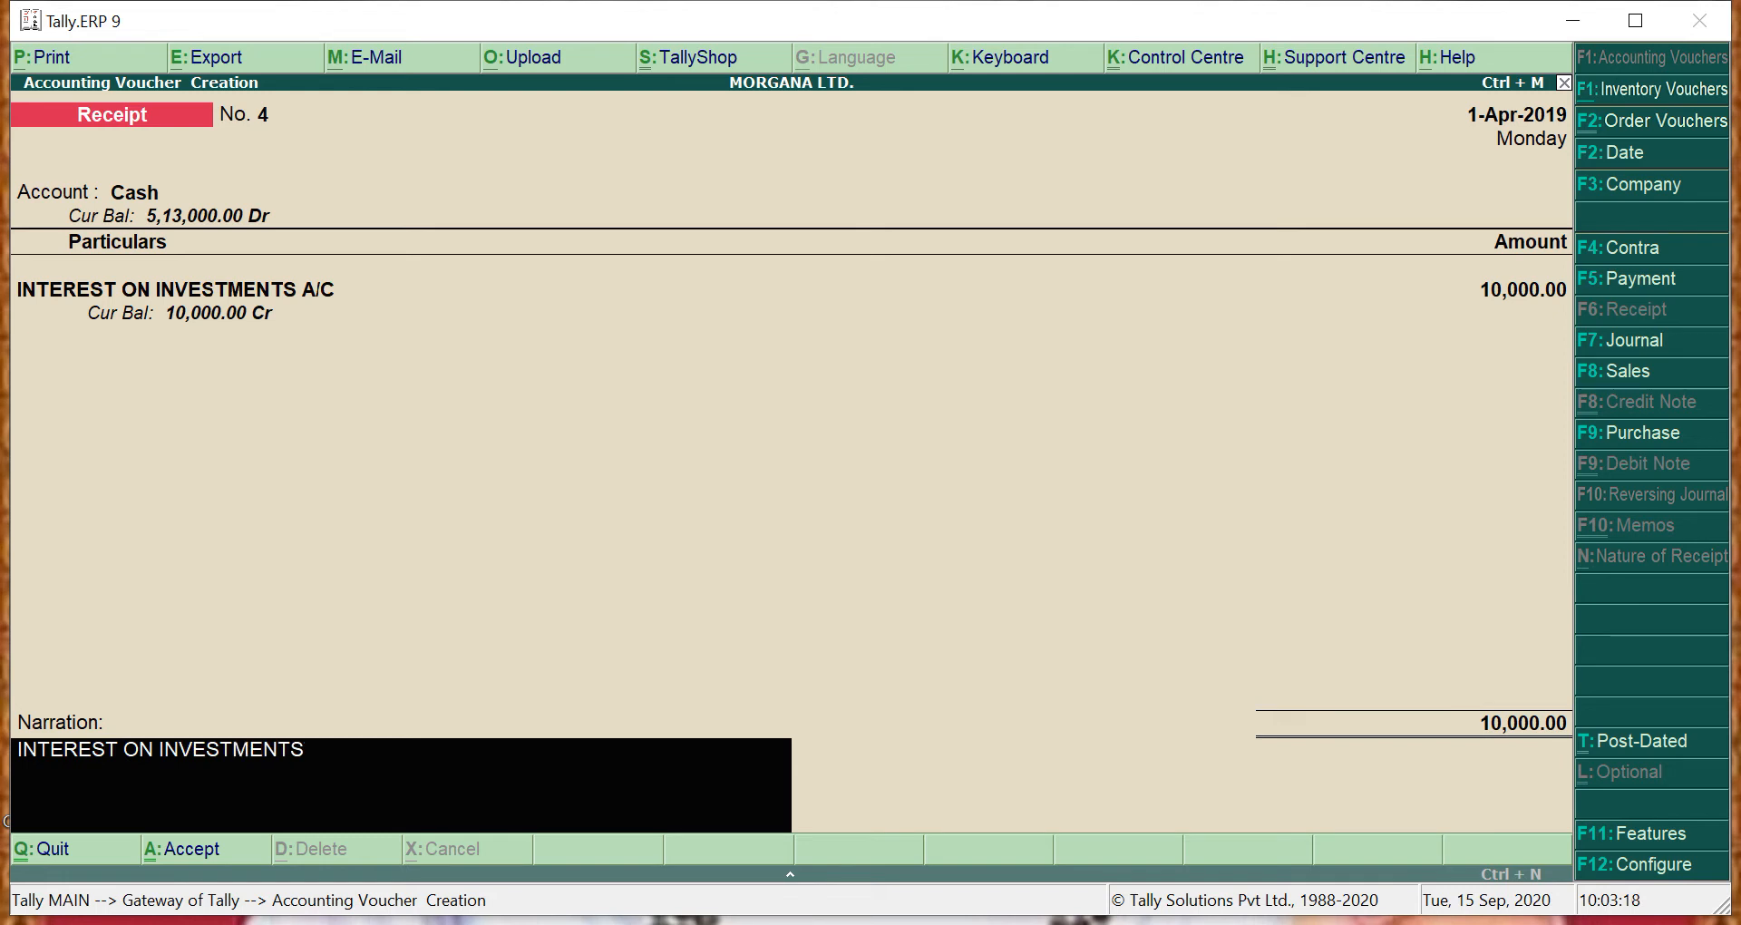
{"action": "type", "text": " RECEIVED."}
{"action": "key", "text": "Return"}
{"action": "key", "text": "Return"}
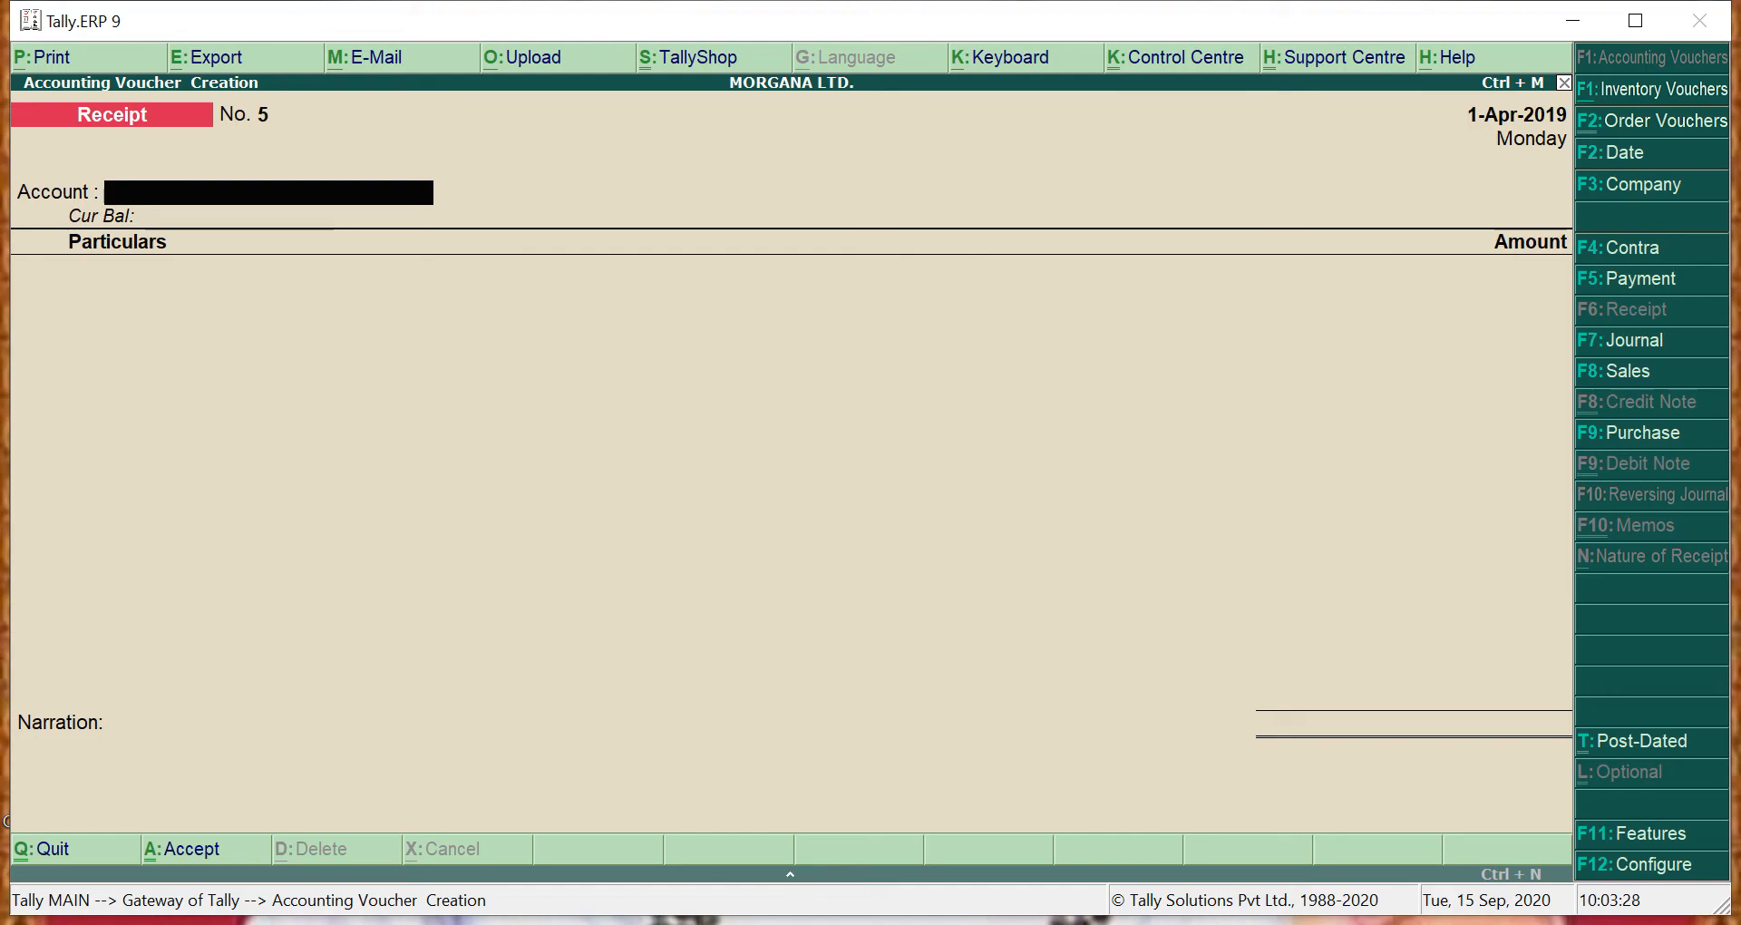
Check transaction 7 in Word, then start a Tally payment from Cash with PURCHASE A/C as particulars, skipping the inventory allocations
{"action": "key", "text": "alt+Tab"}
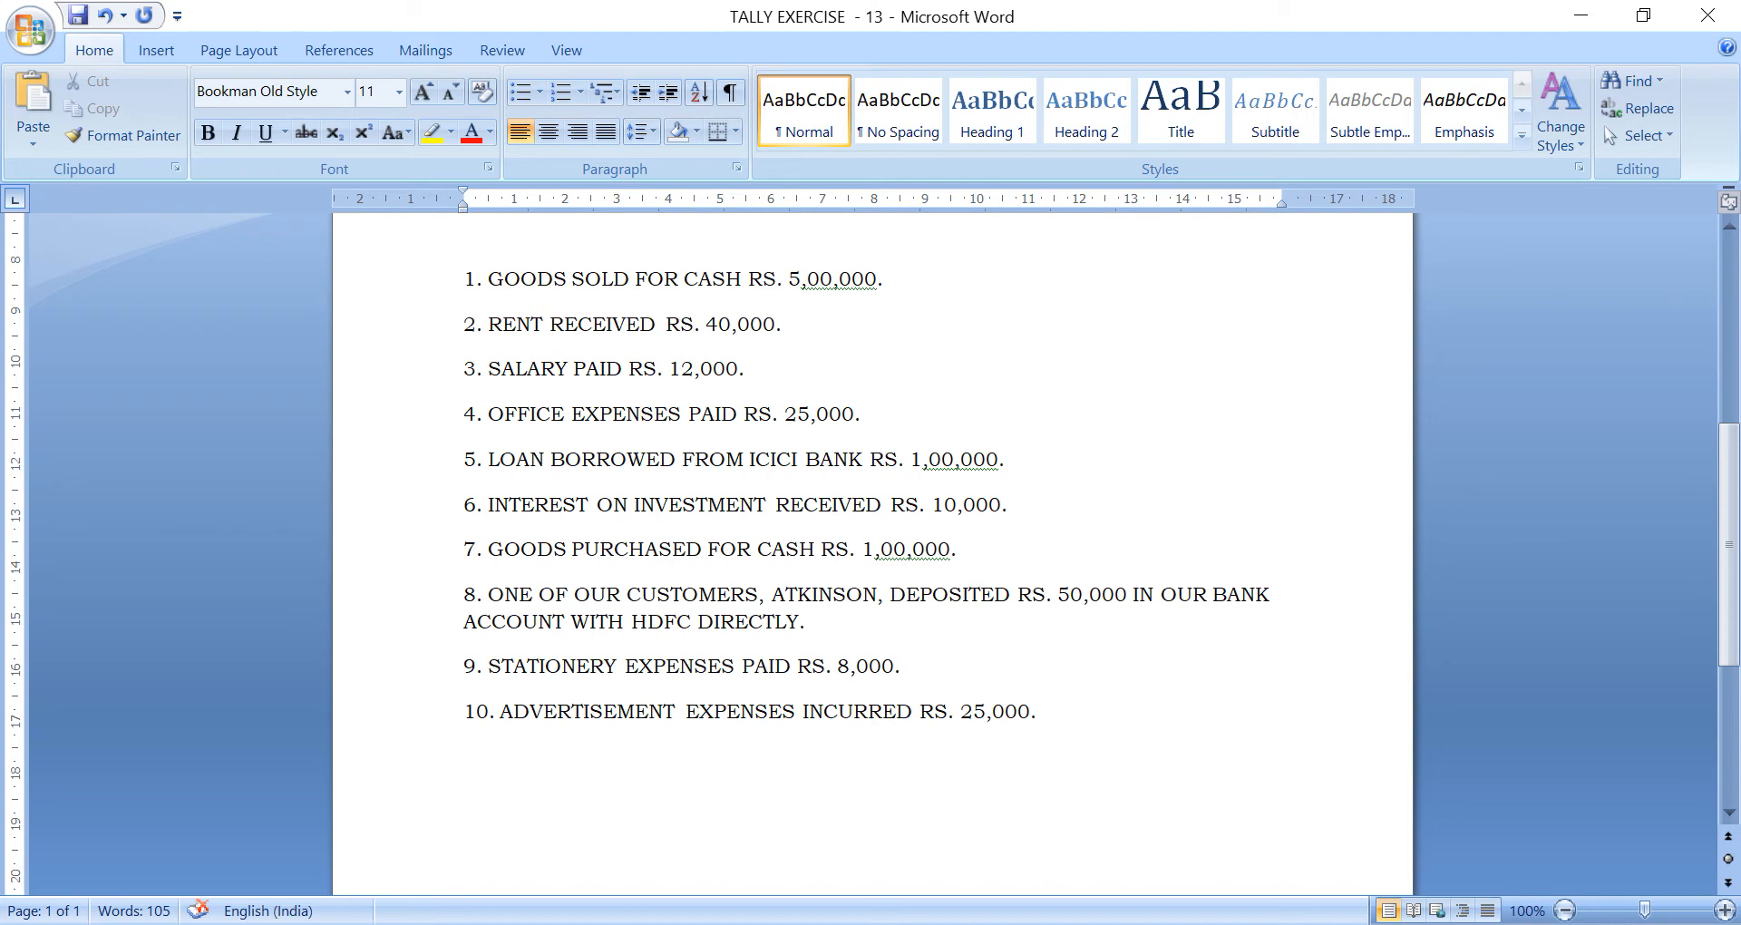
{"action": "left_click", "coordinate": [978, 923]}
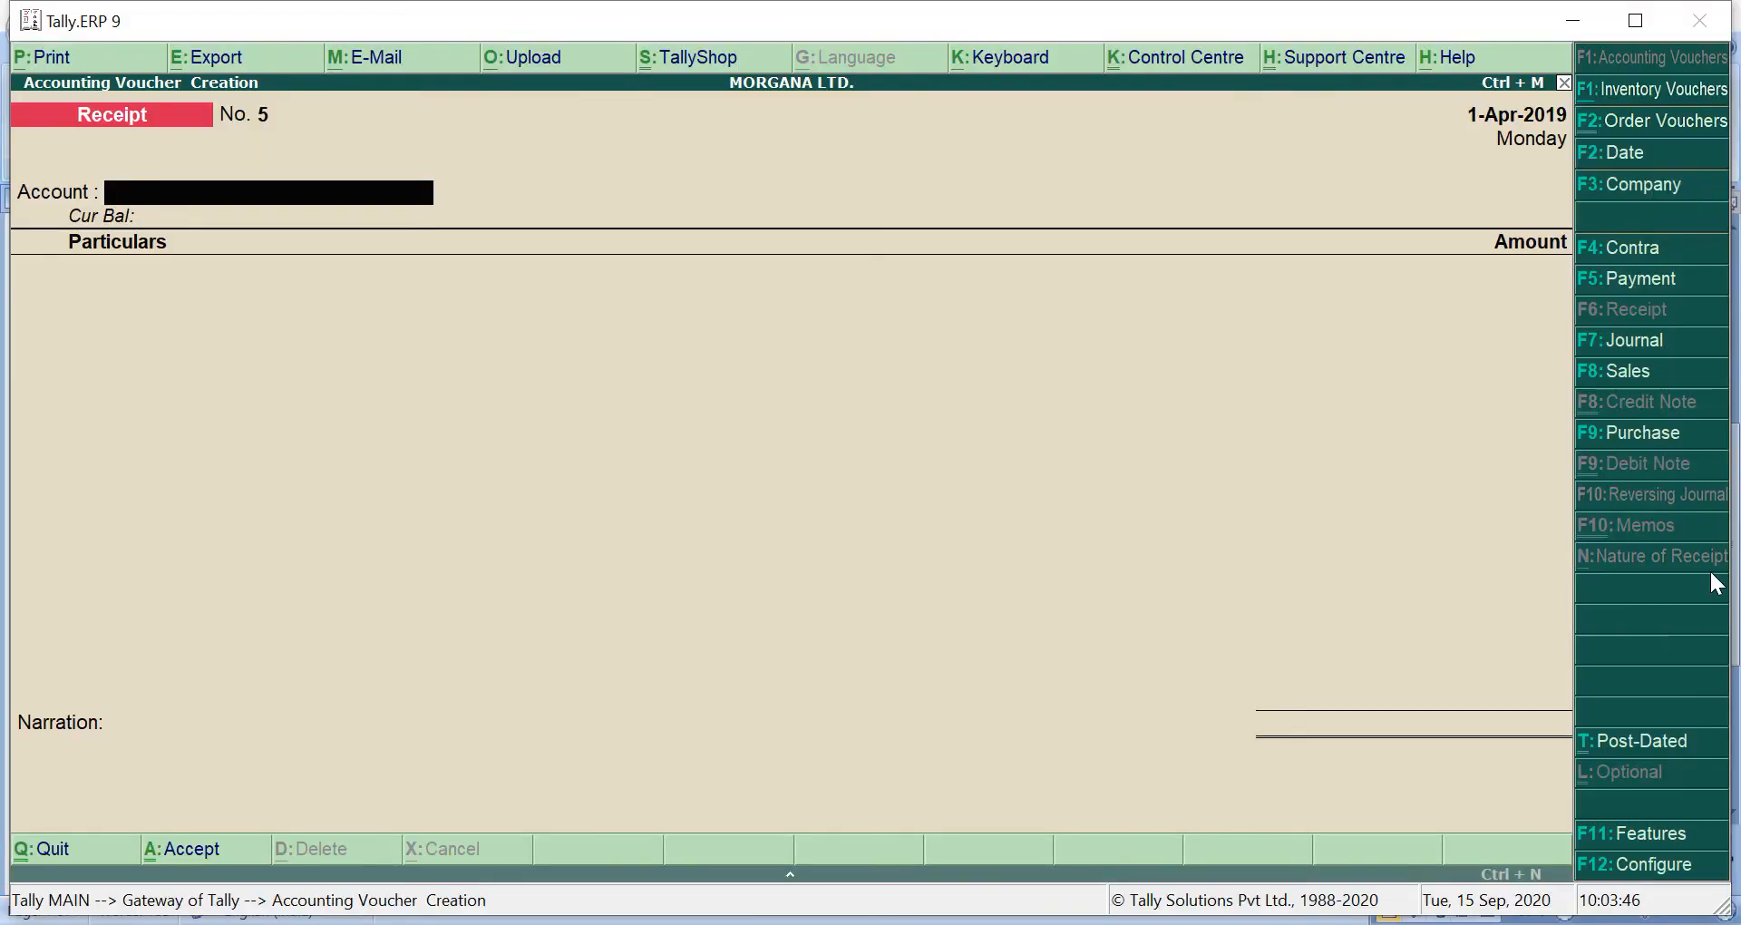
{"action": "left_click", "coordinate": [1637, 286]}
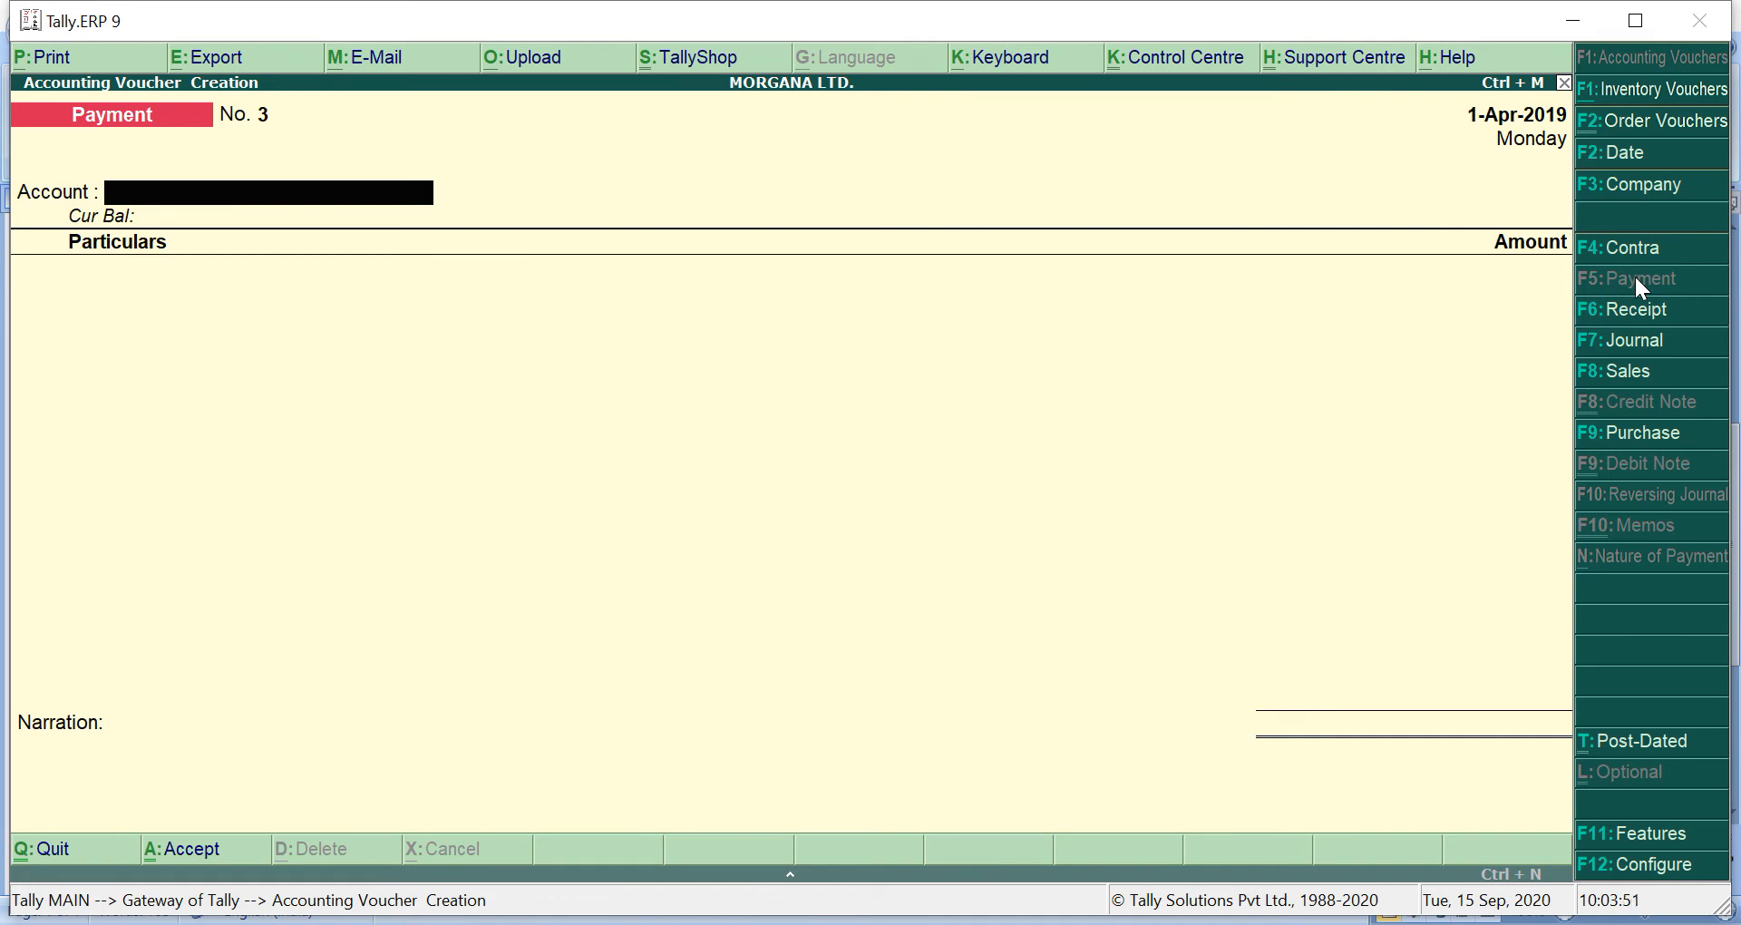
{"action": "type", "text": "C"}
{"action": "key", "text": "Return"}
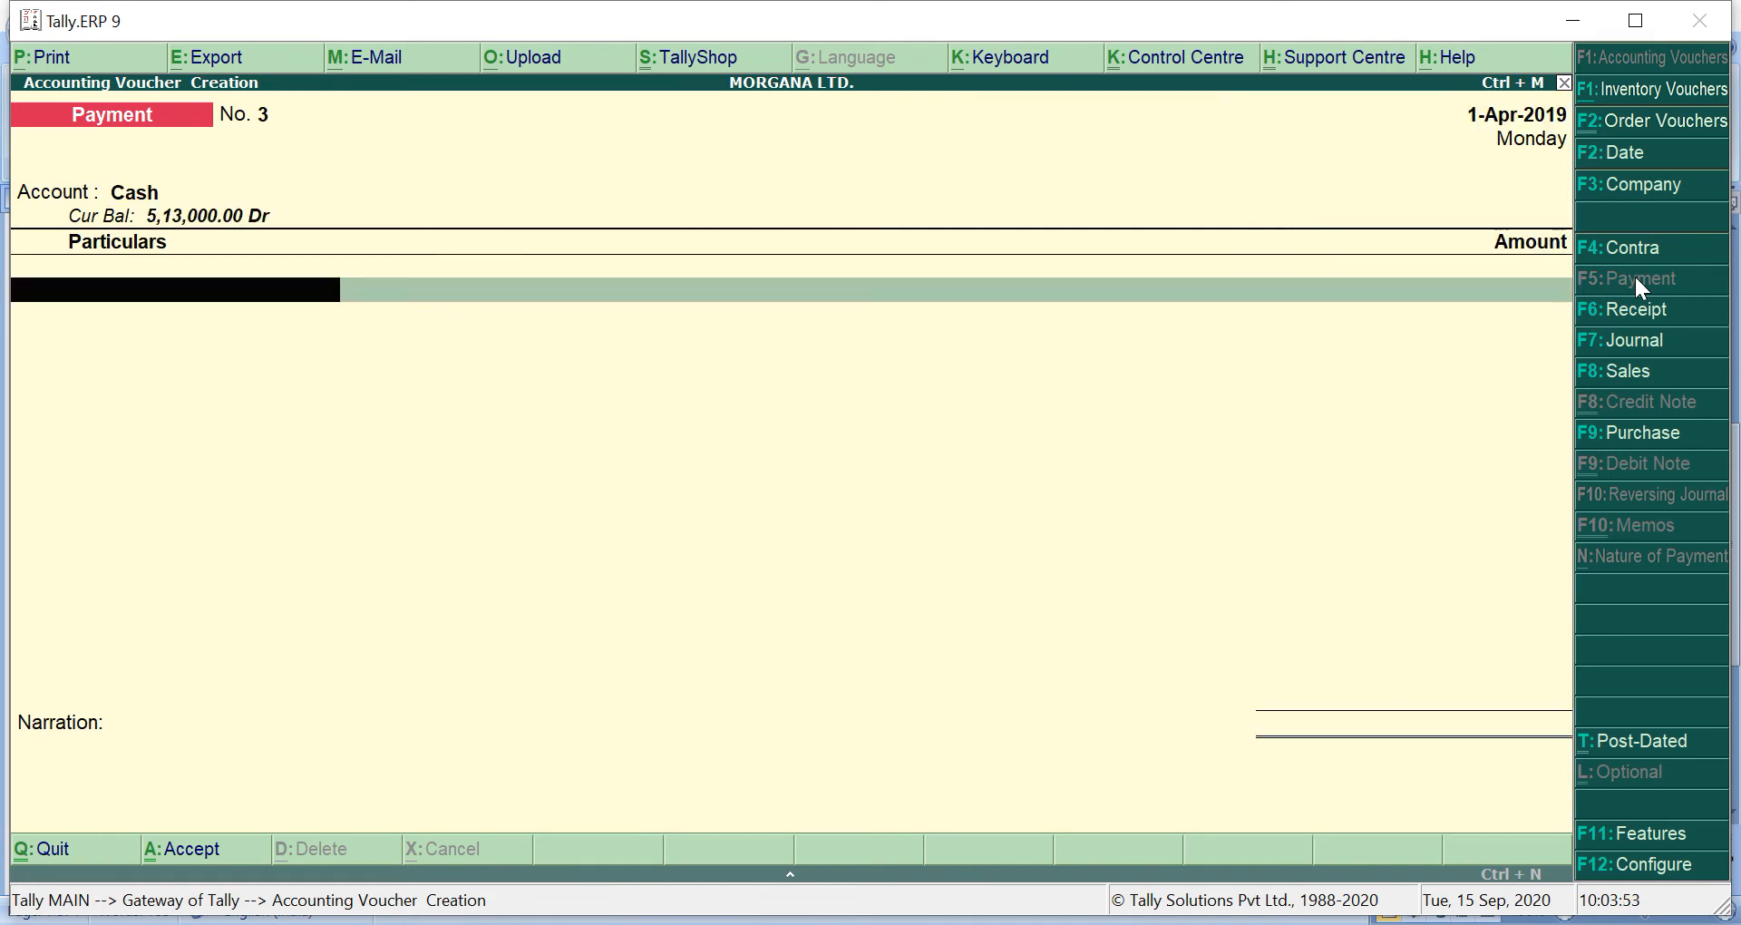
{"action": "type", "text": "P"}
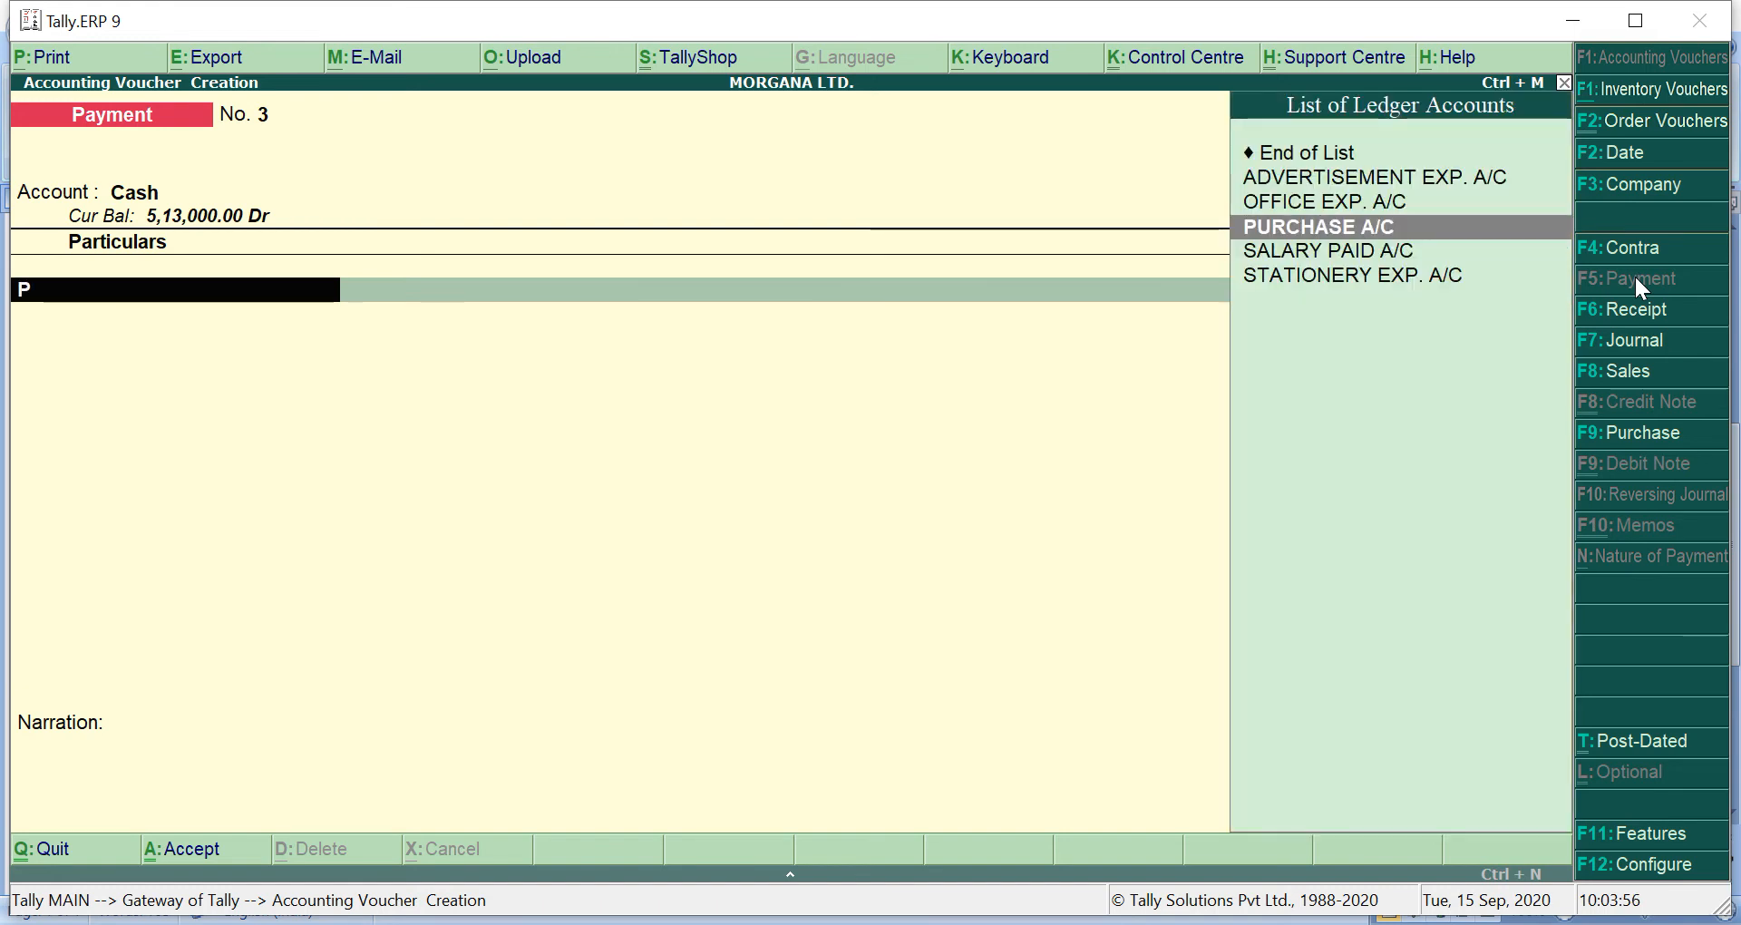
{"action": "key", "text": "Return"}
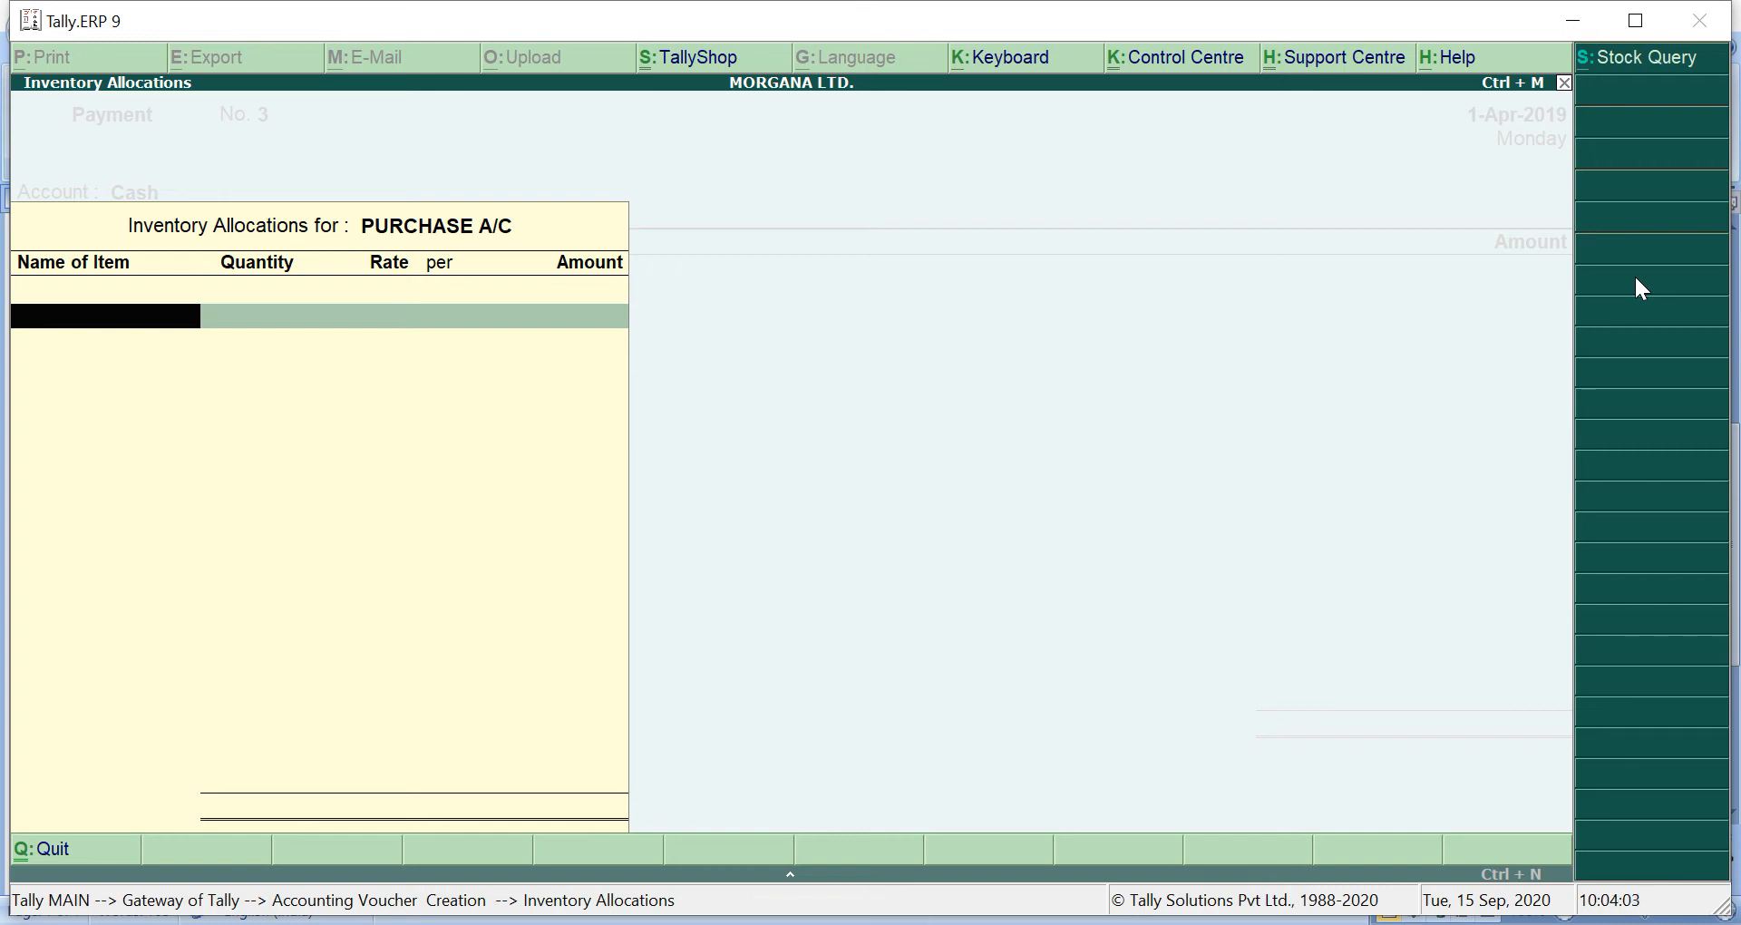
{"action": "key", "text": "Escape"}
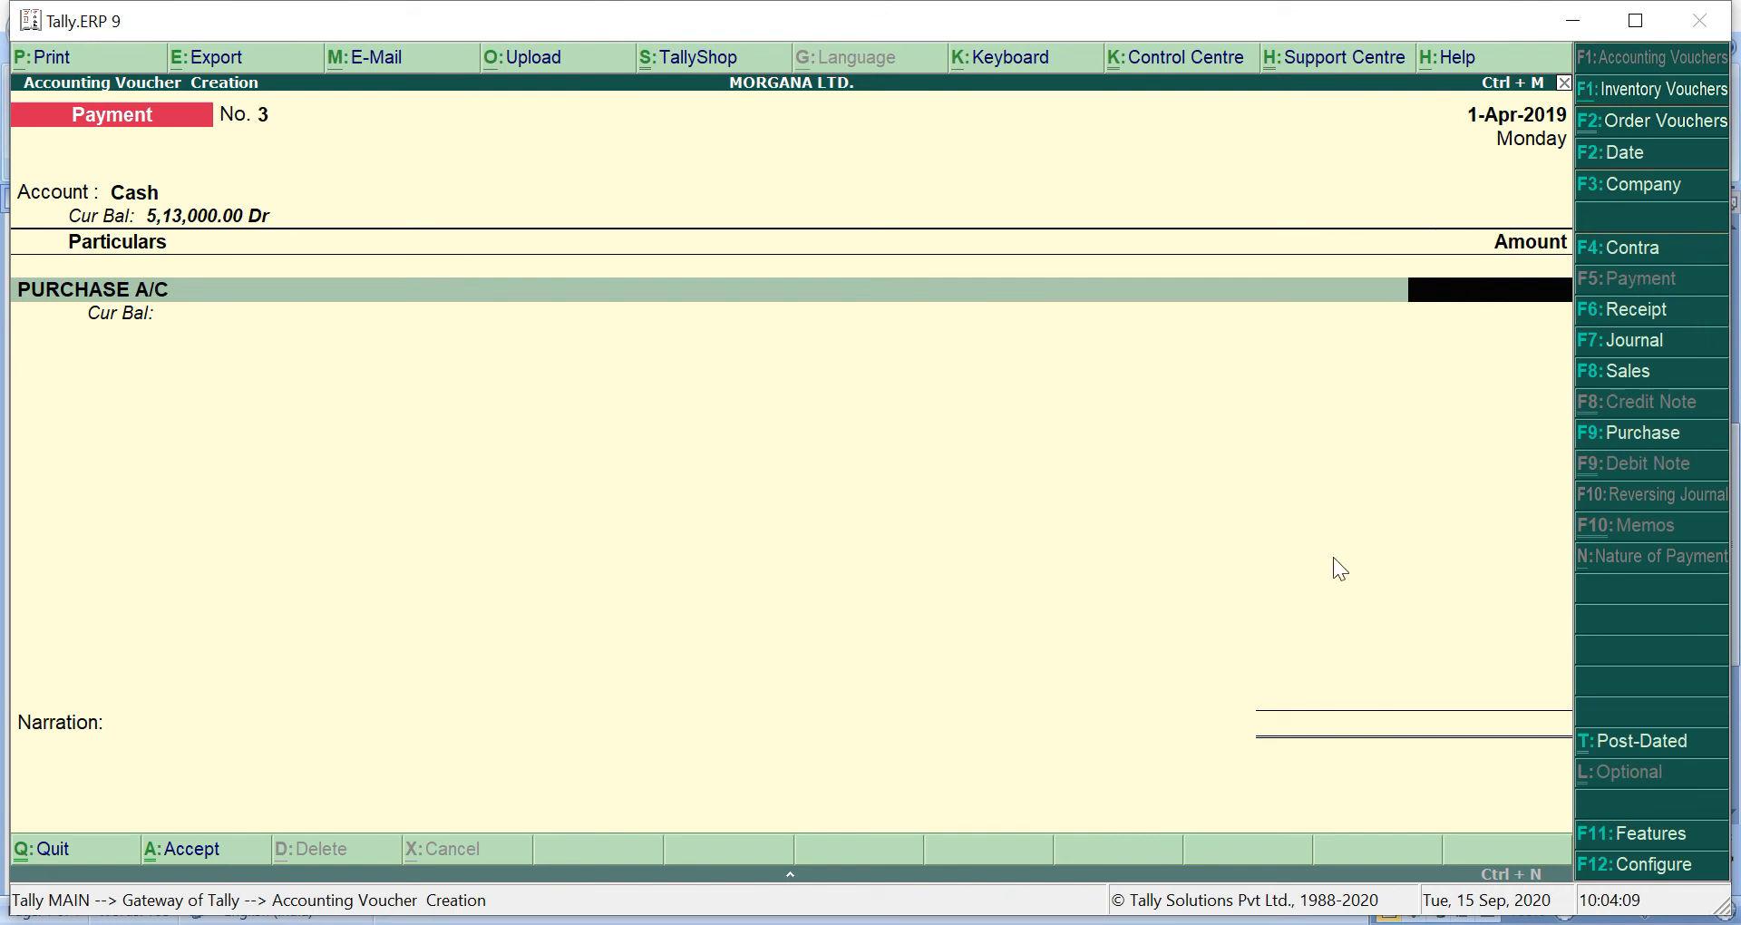
Recheck the cash purchase amount in Word, then enter 100000 for PURCHASE A/C in Tally and finish the particulars
{"action": "key", "text": "alt+Tab"}
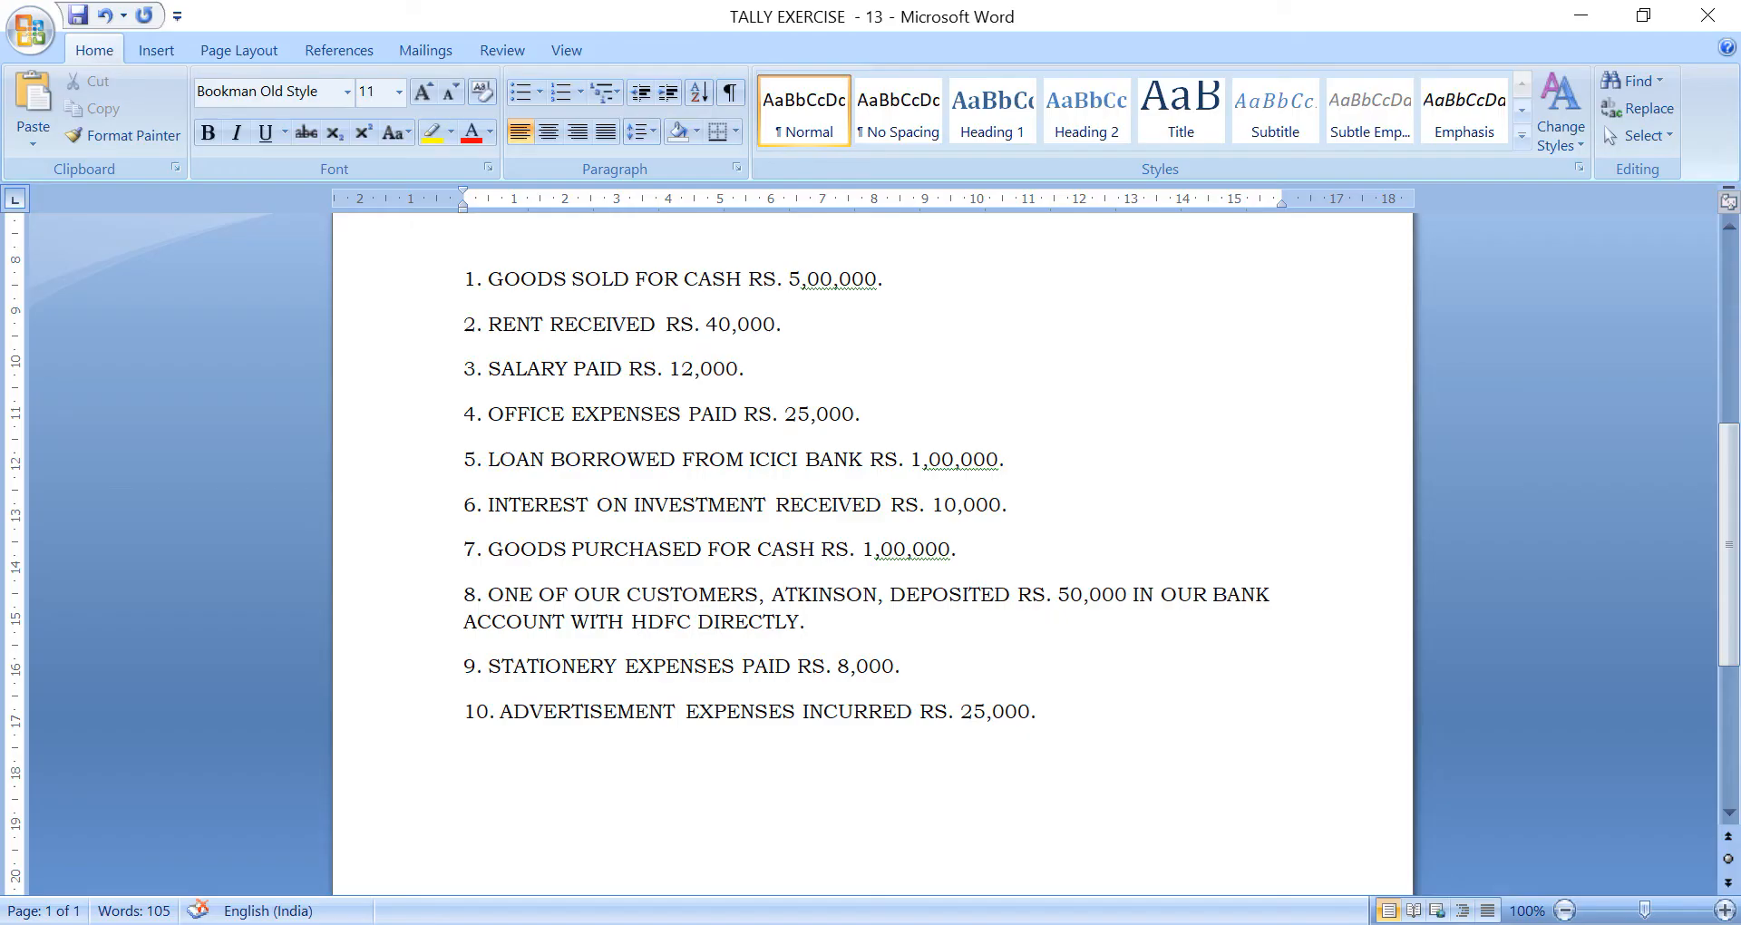
{"action": "key", "text": "alt+Tab"}
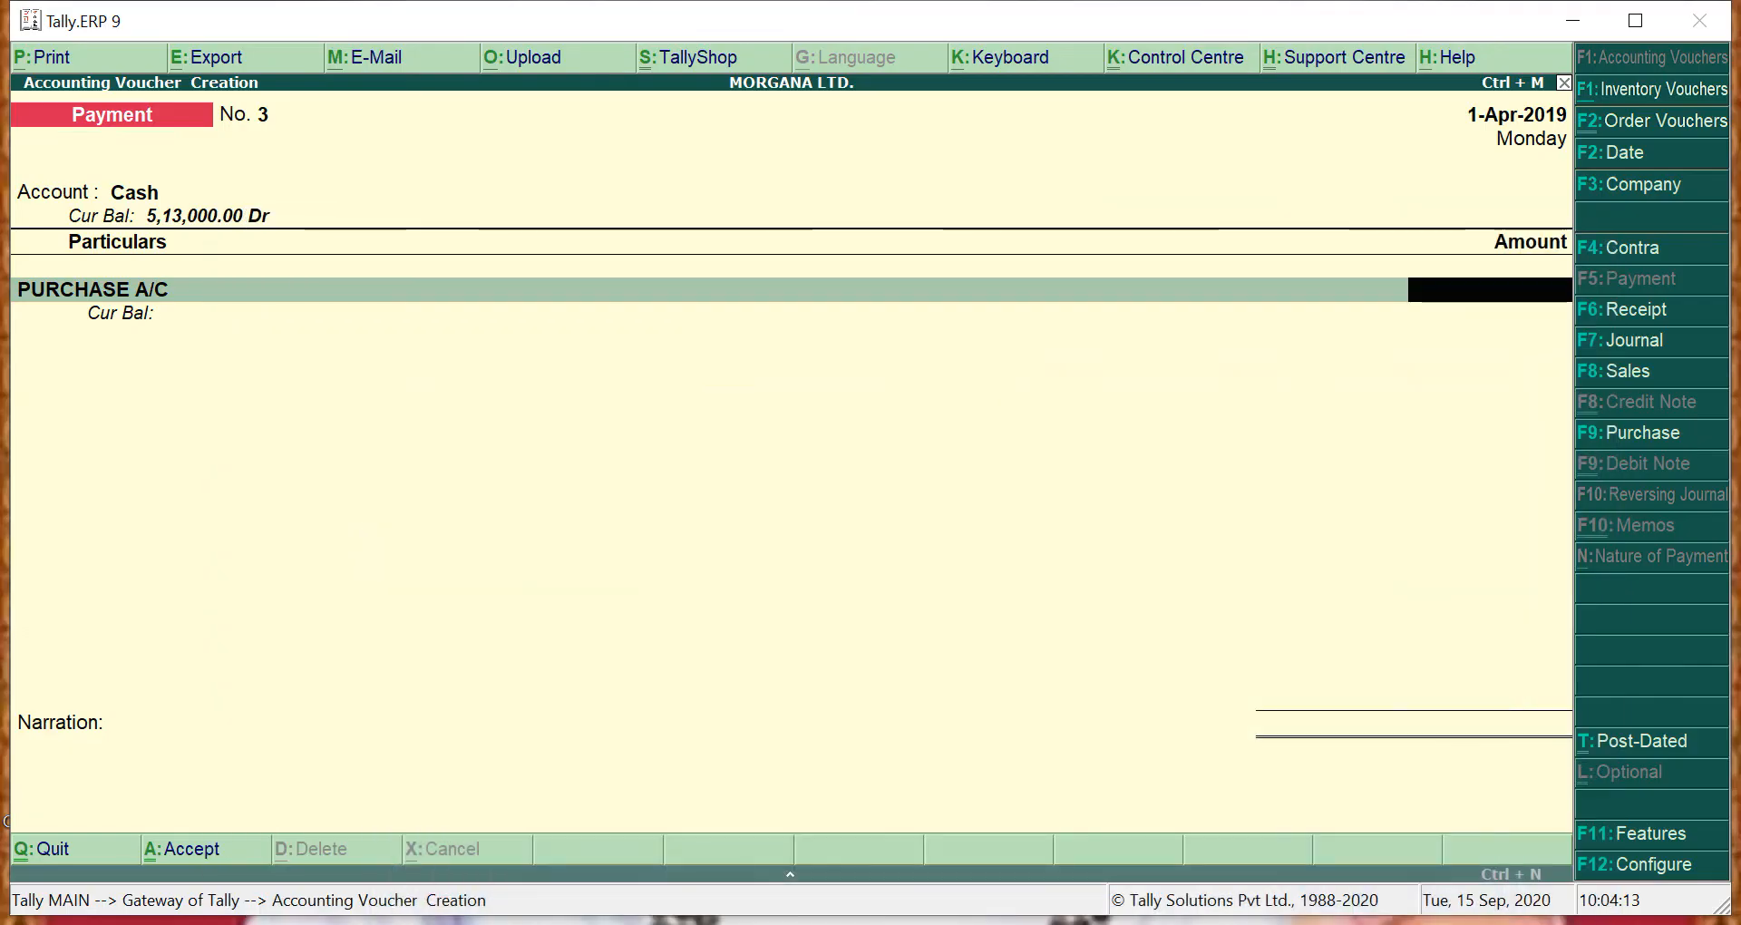
{"action": "type", "text": "100000"}
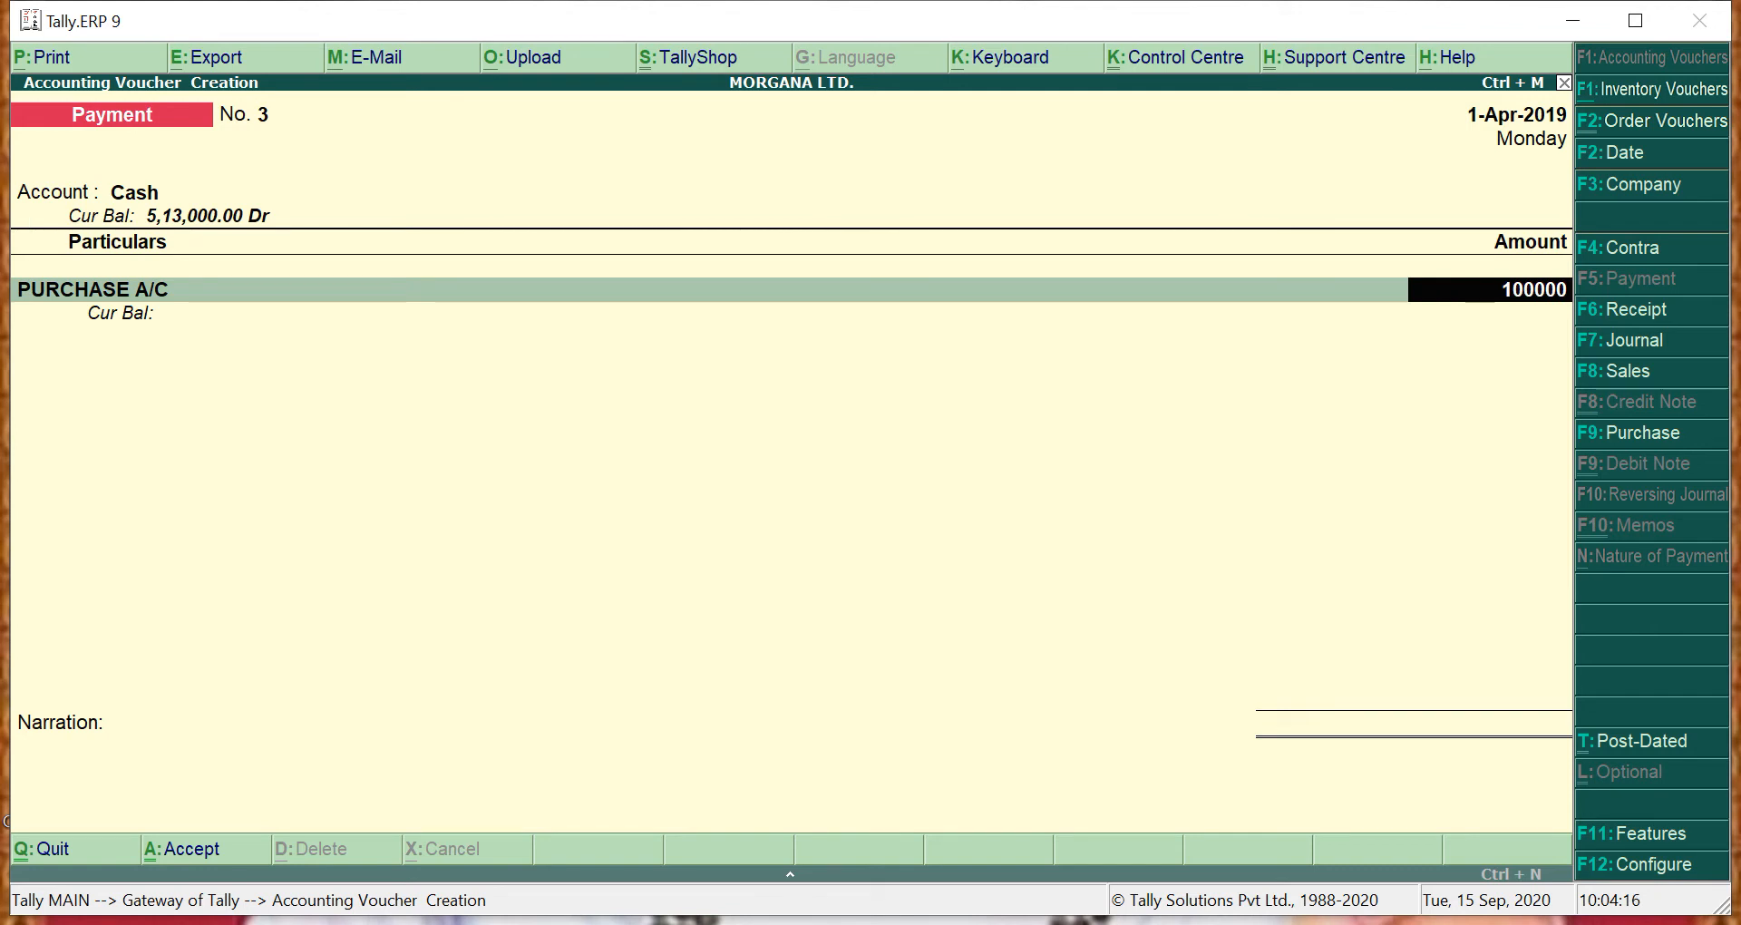
{"action": "key", "text": "Return"}
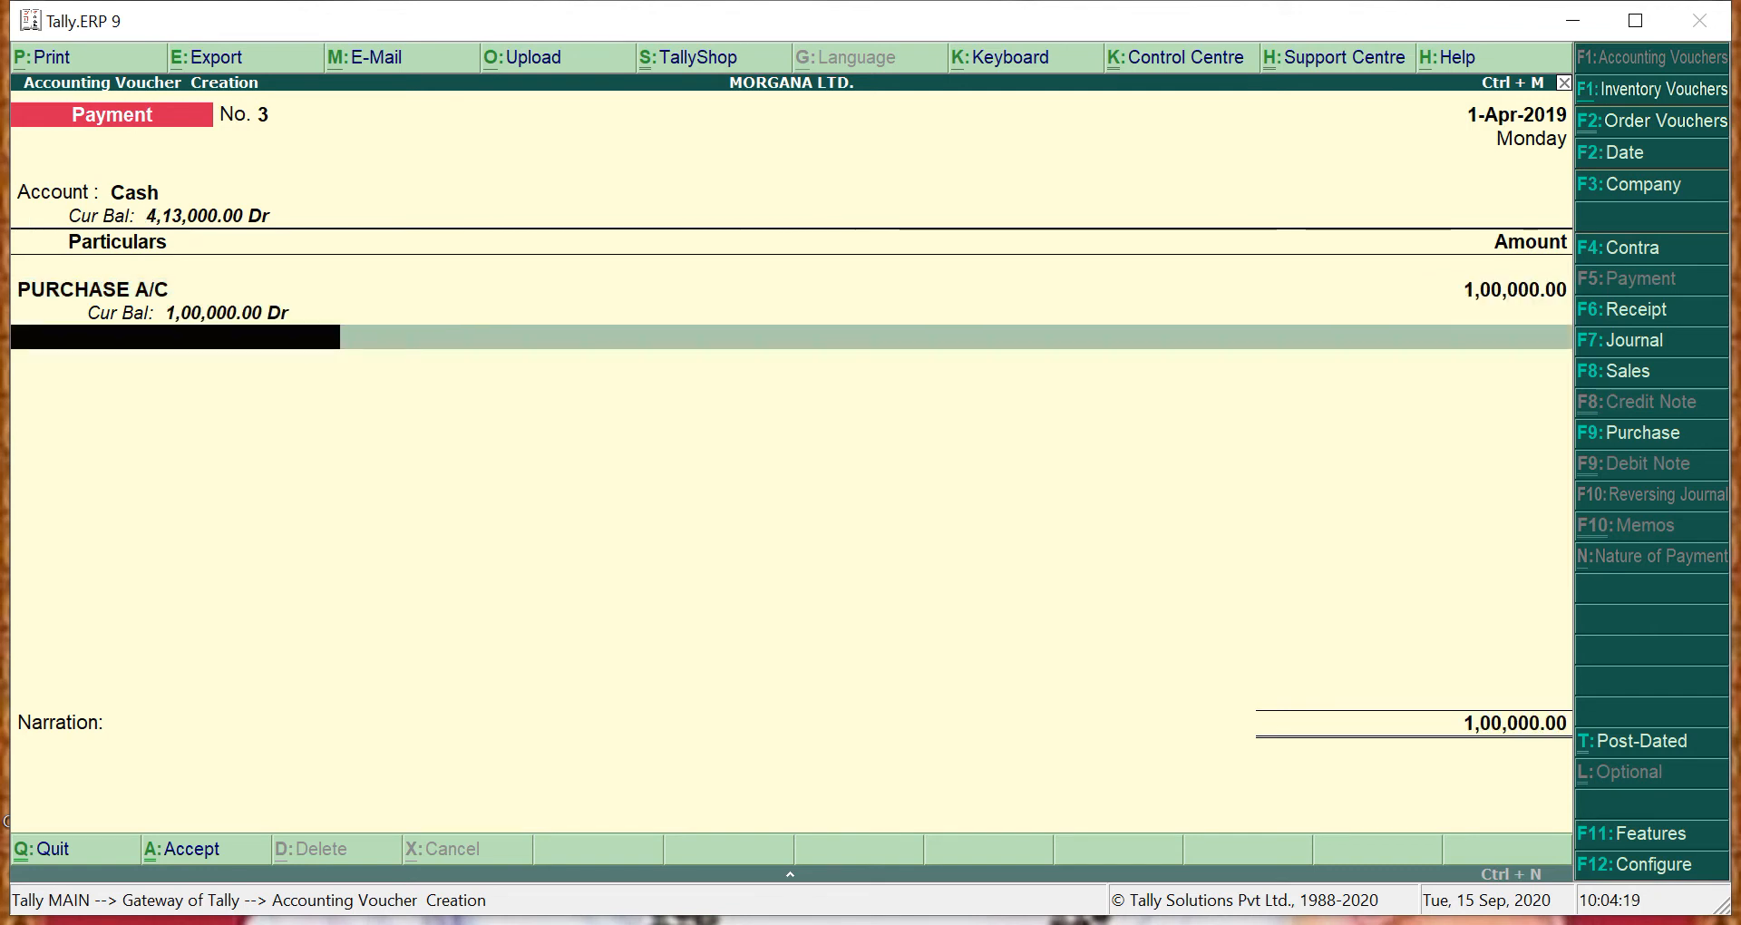
{"action": "key", "text": "Return"}
Add the narration GOODS PURCHASED FOR CASH. to the cash purchase payment and save the voucher
{"action": "type", "text": "GOODS PUUR"}
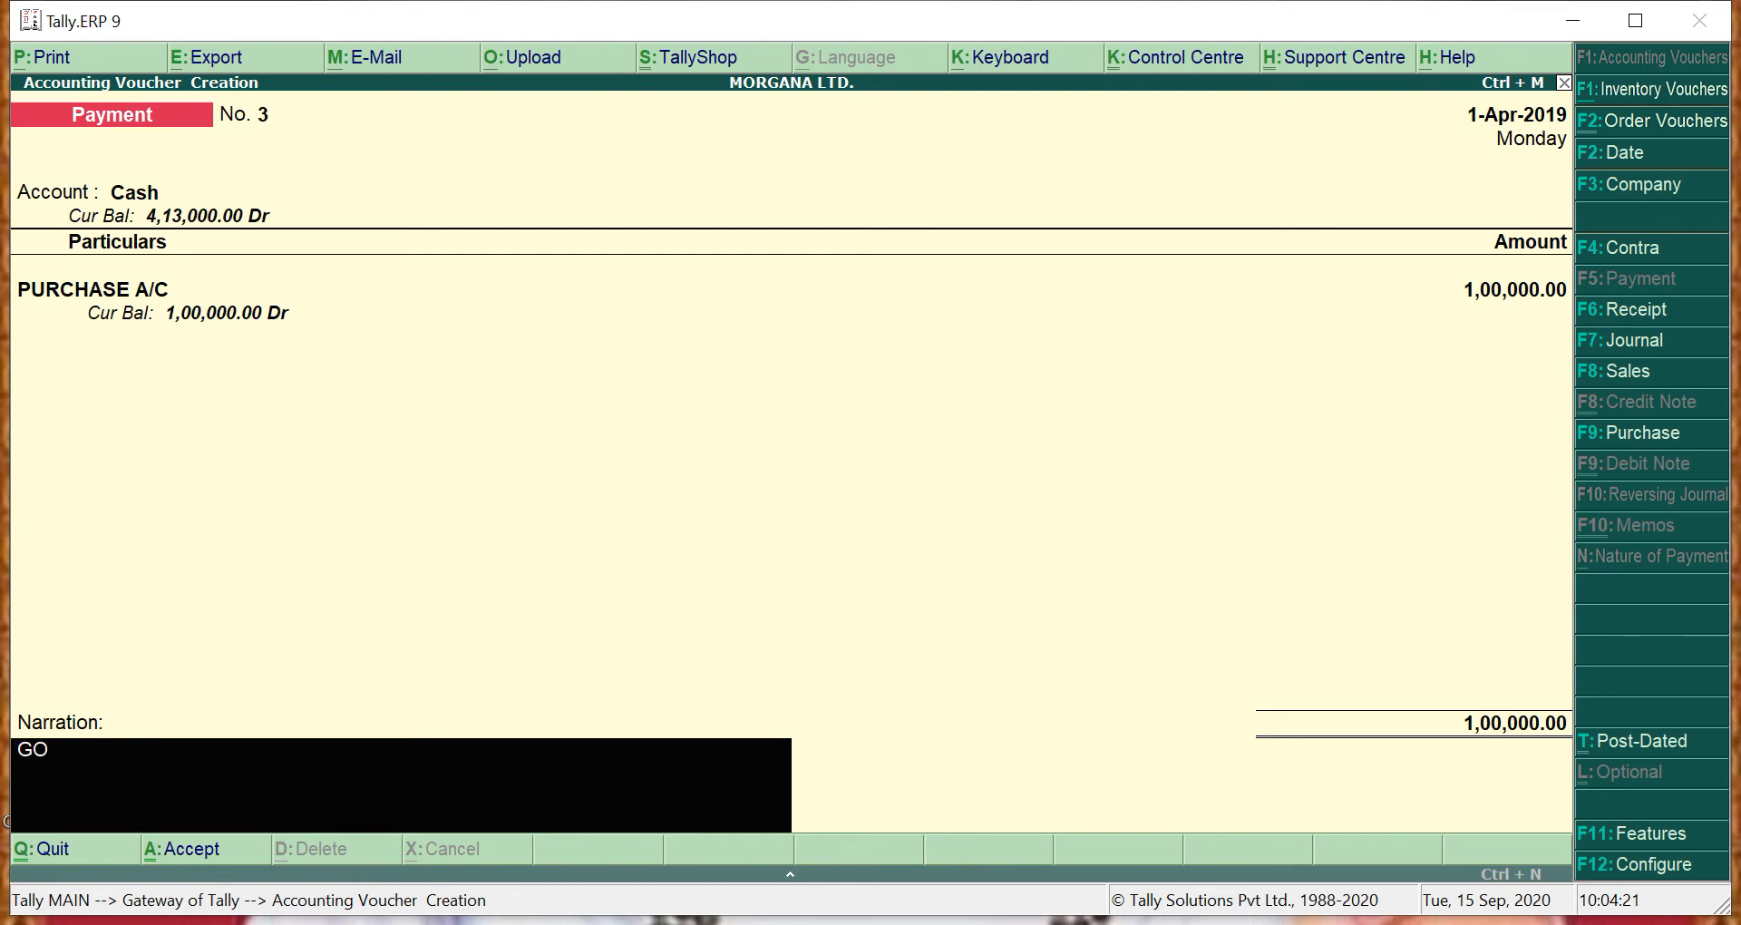
{"action": "key", "text": "BackSpace"}
{"action": "key", "text": "BackSpace"}
{"action": "type", "text": "RCHASED FOR DC"}
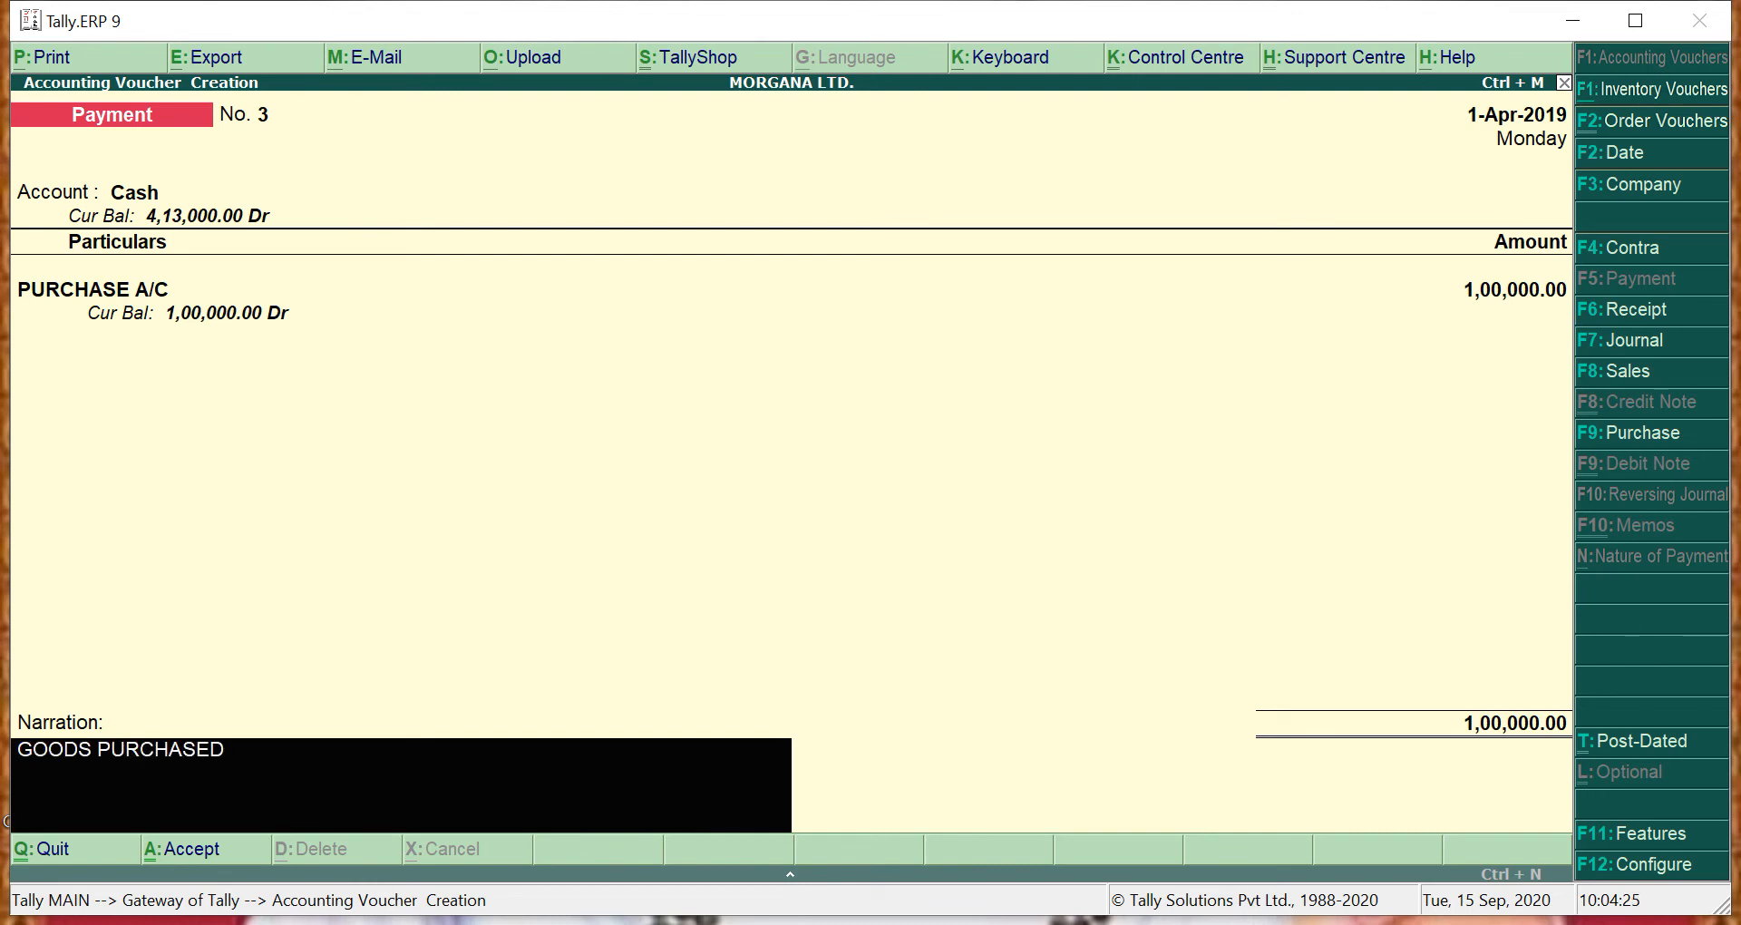
{"action": "key", "text": "BackSpace"}
{"action": "key", "text": "BackSpace"}
{"action": "type", "text": "CAH"}
{"action": "key", "text": "BackSpace"}
{"action": "type", "text": "SH."}
{"action": "key", "text": "Return"}
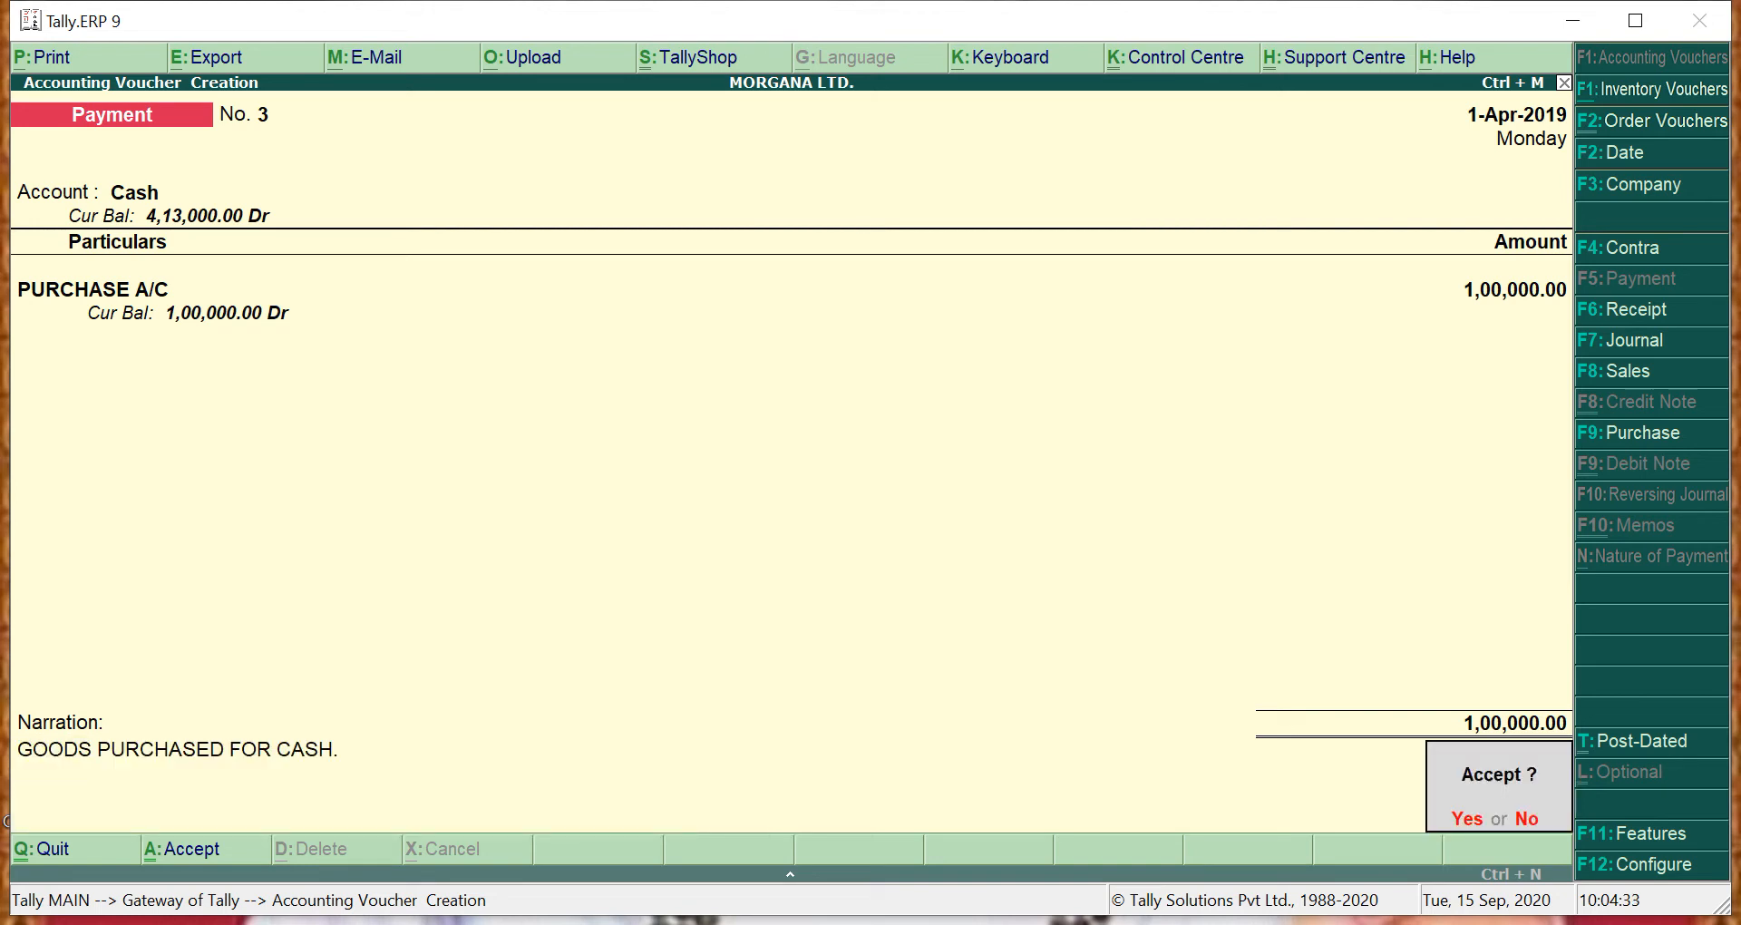
{"action": "key", "text": "Return"}
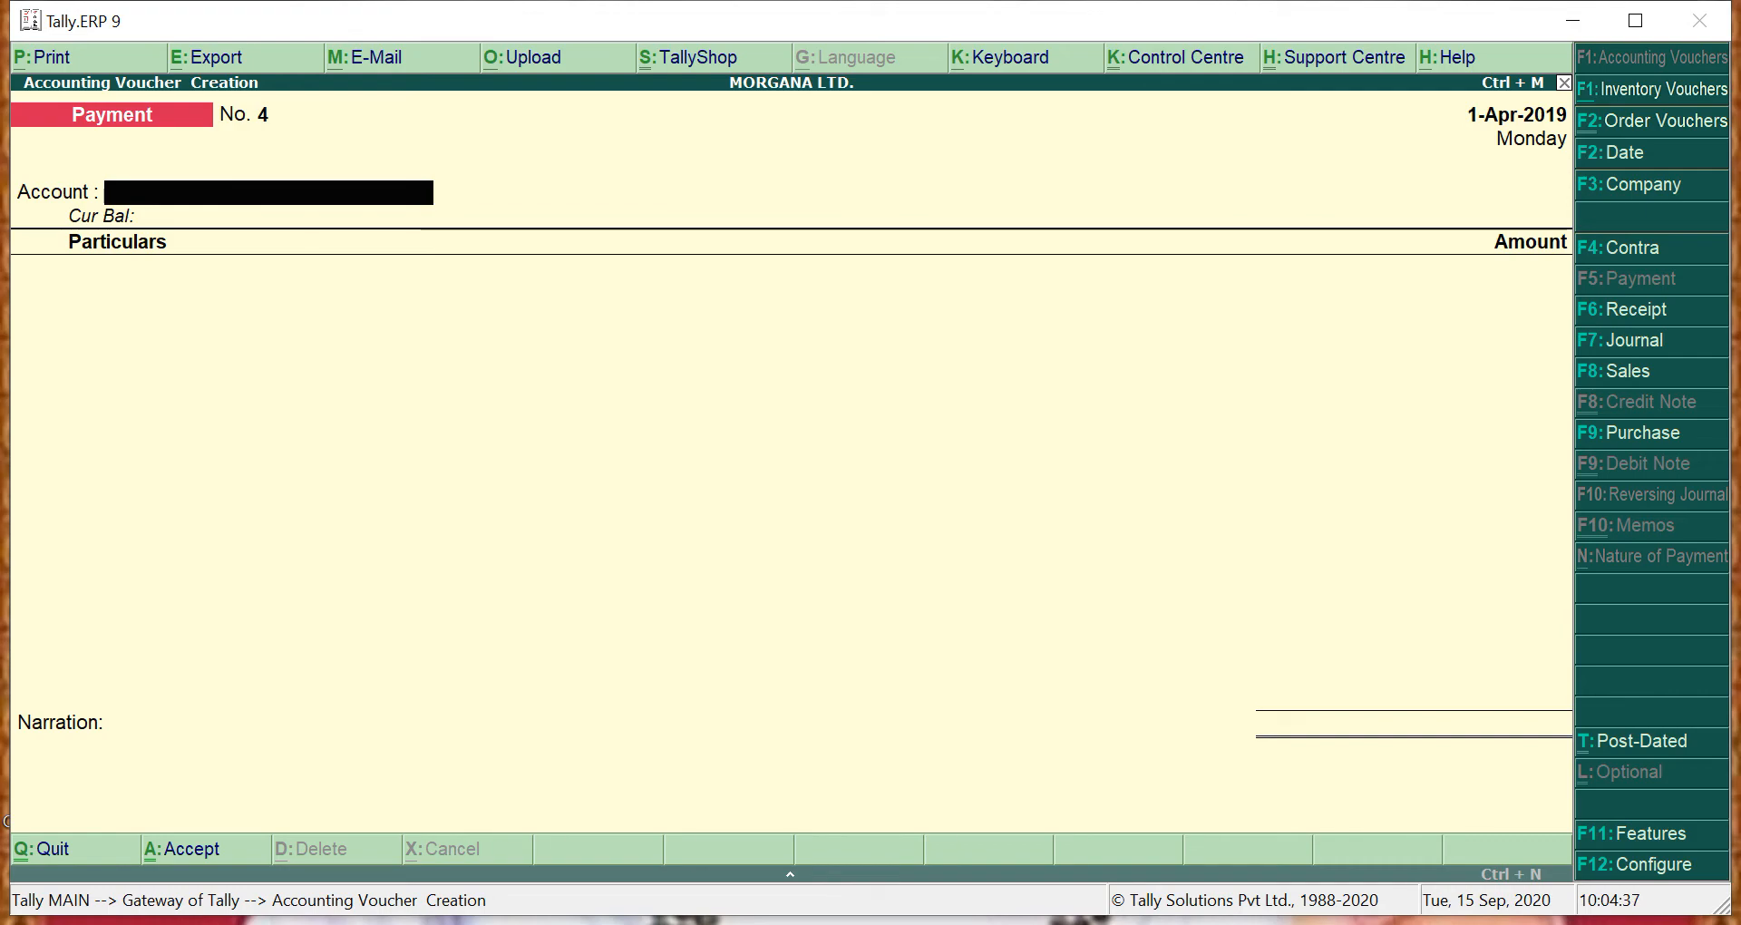
Check transaction 8 in Word, then start a Tally receipt with HDFC BANK A/C as the account
{"action": "key", "text": "alt+Tab"}
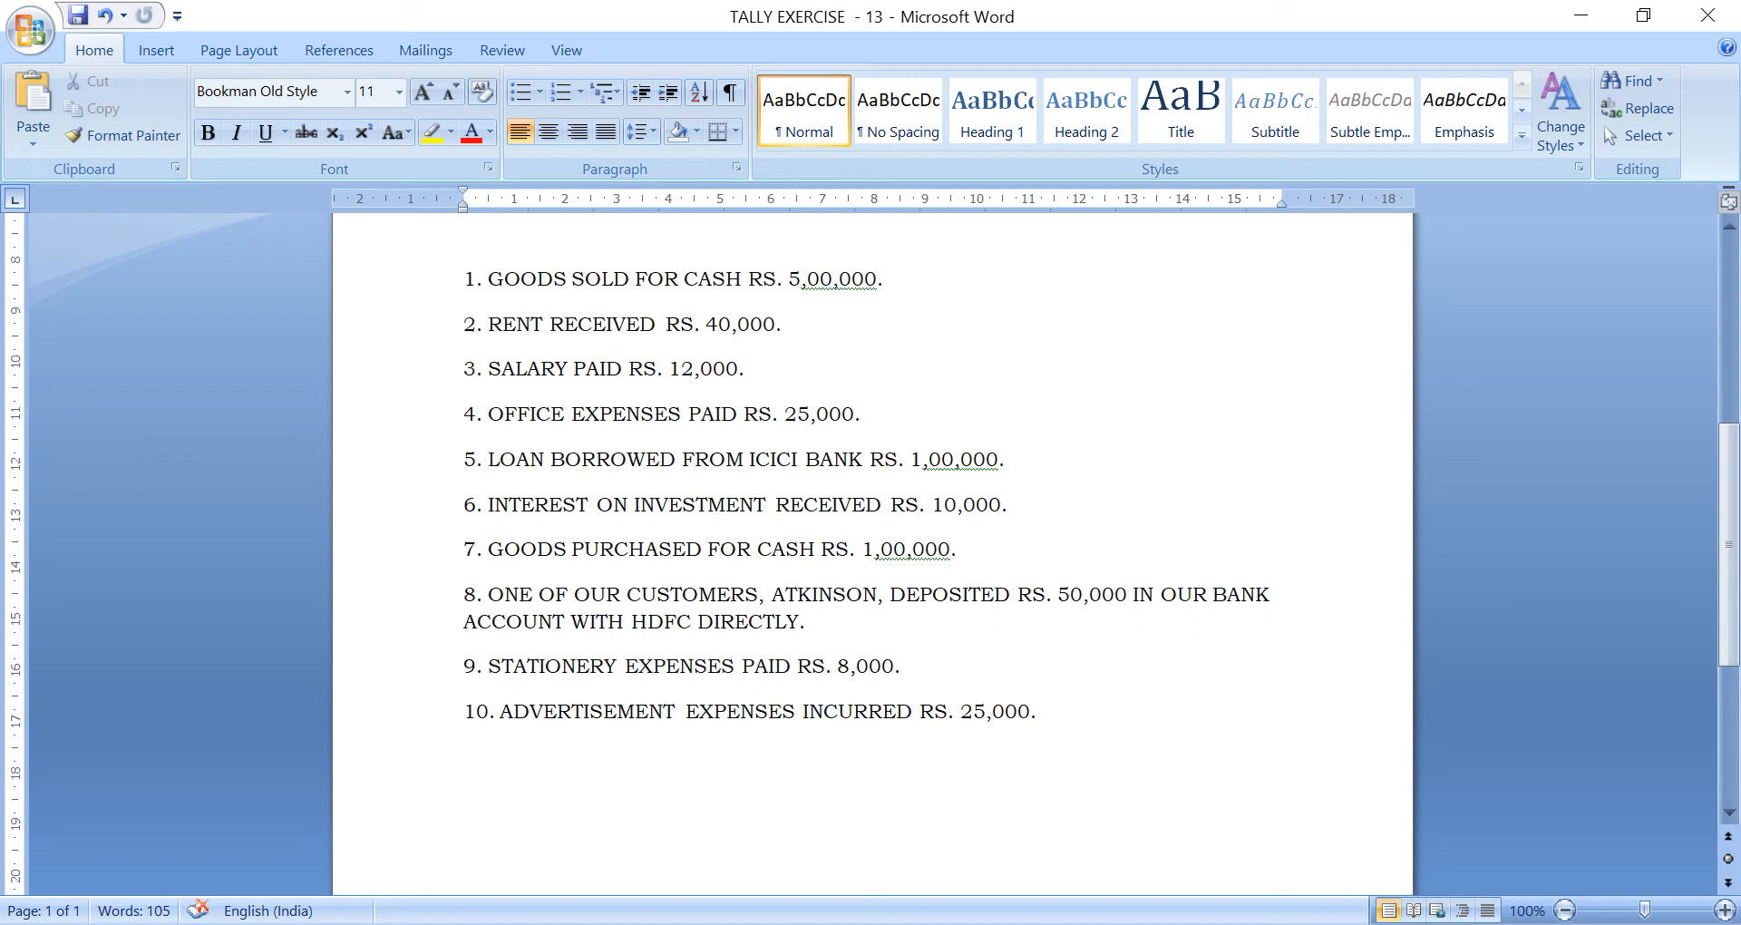
{"action": "mouse_move", "coordinate": [976, 923]}
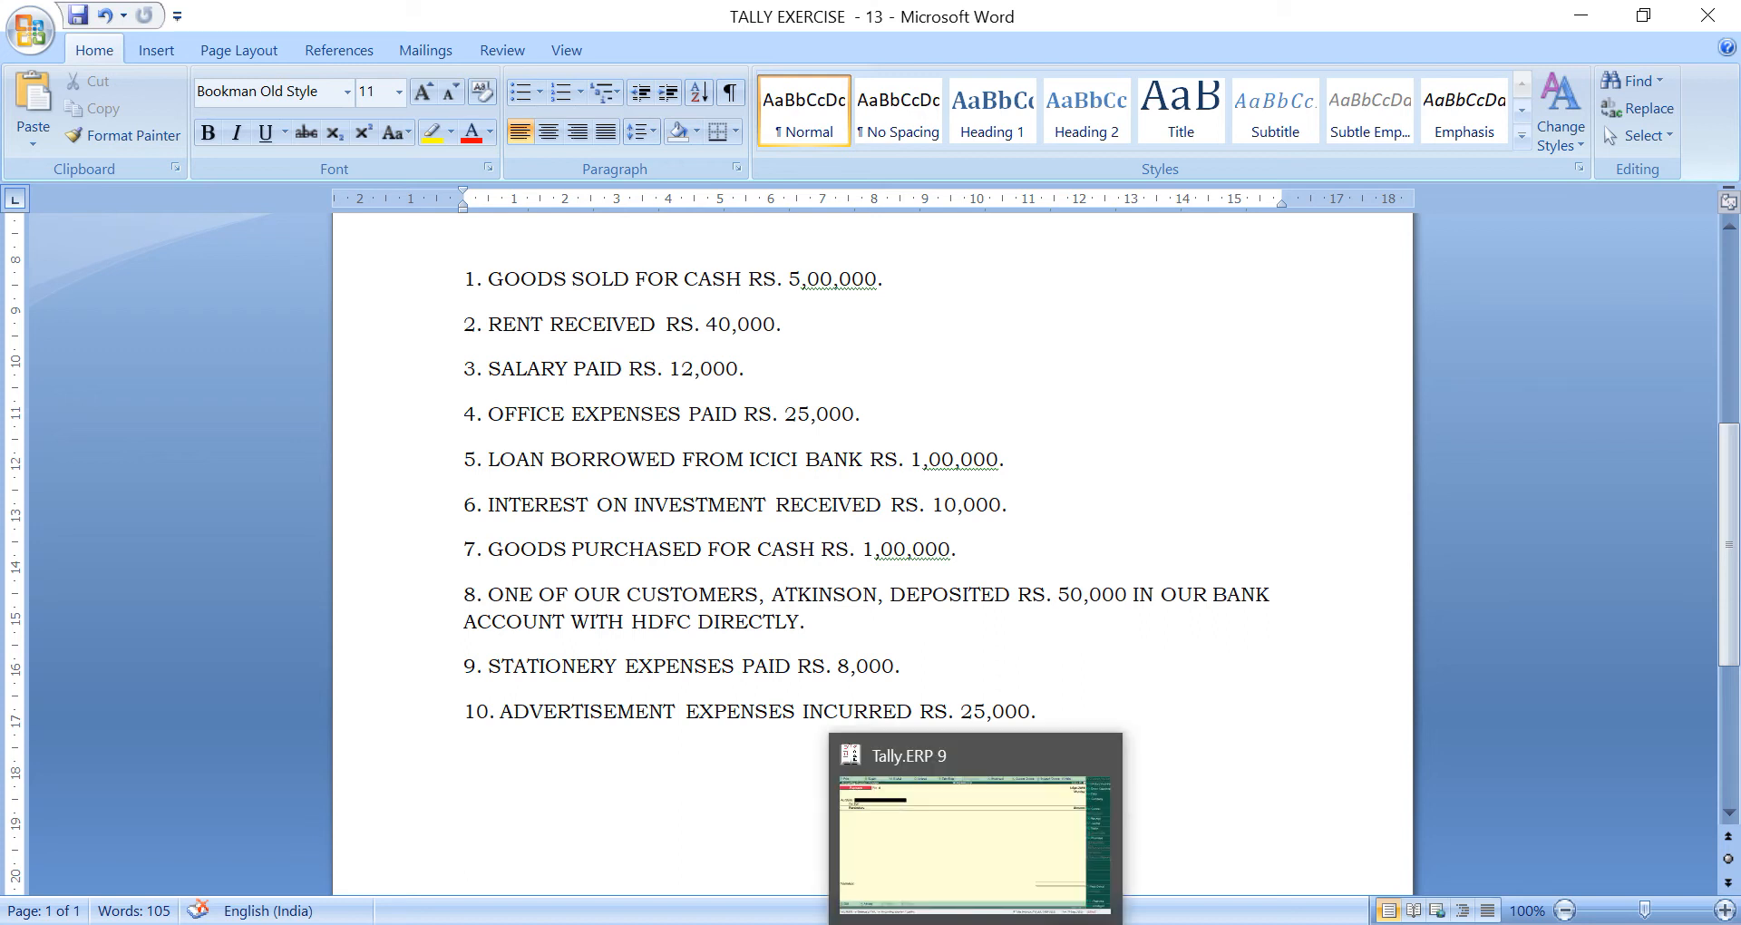
{"action": "left_click", "coordinate": [975, 839]}
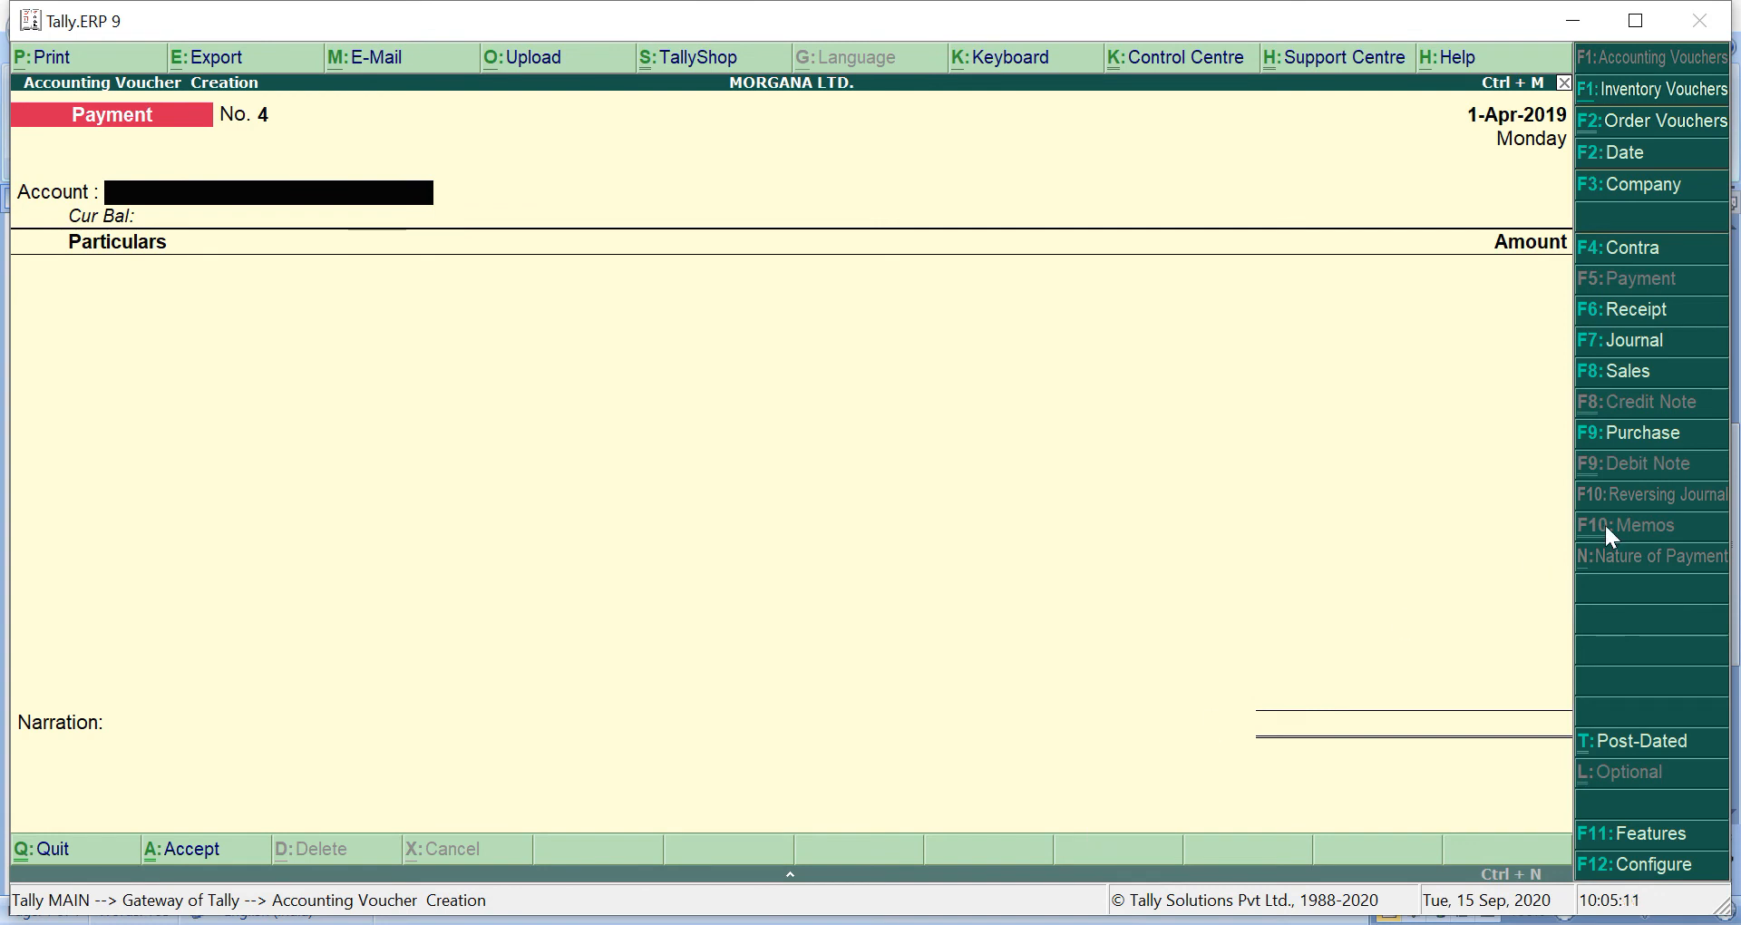
{"action": "left_click", "coordinate": [1631, 313]}
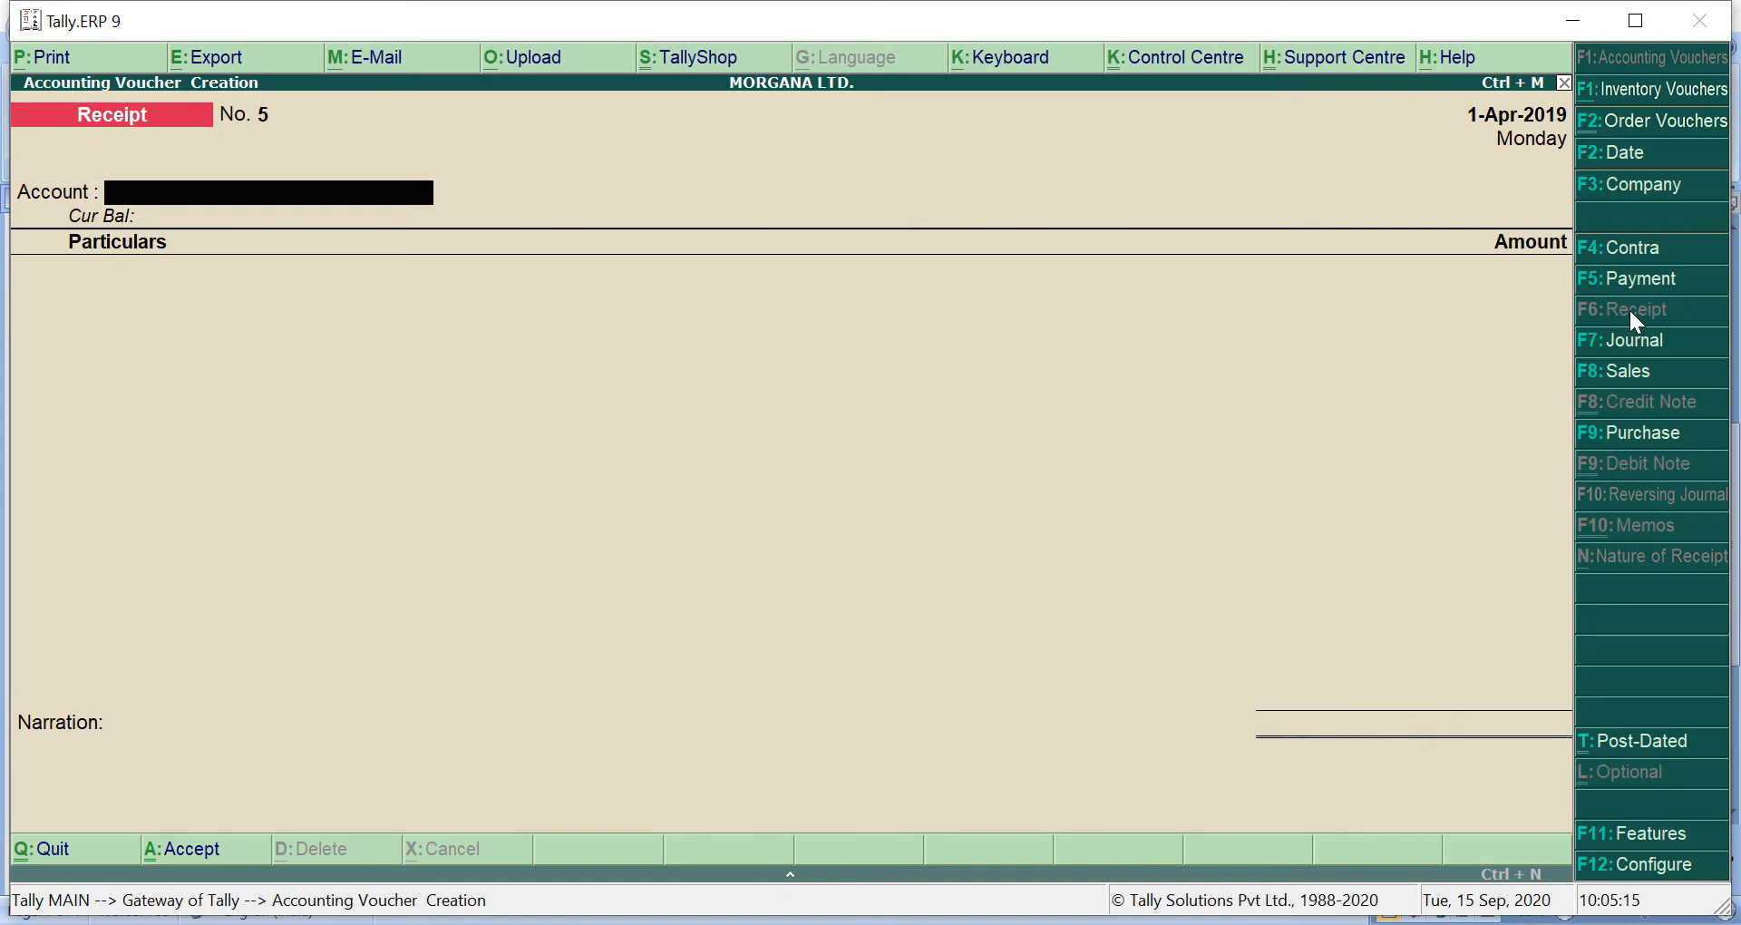
{"action": "type", "text": "H"}
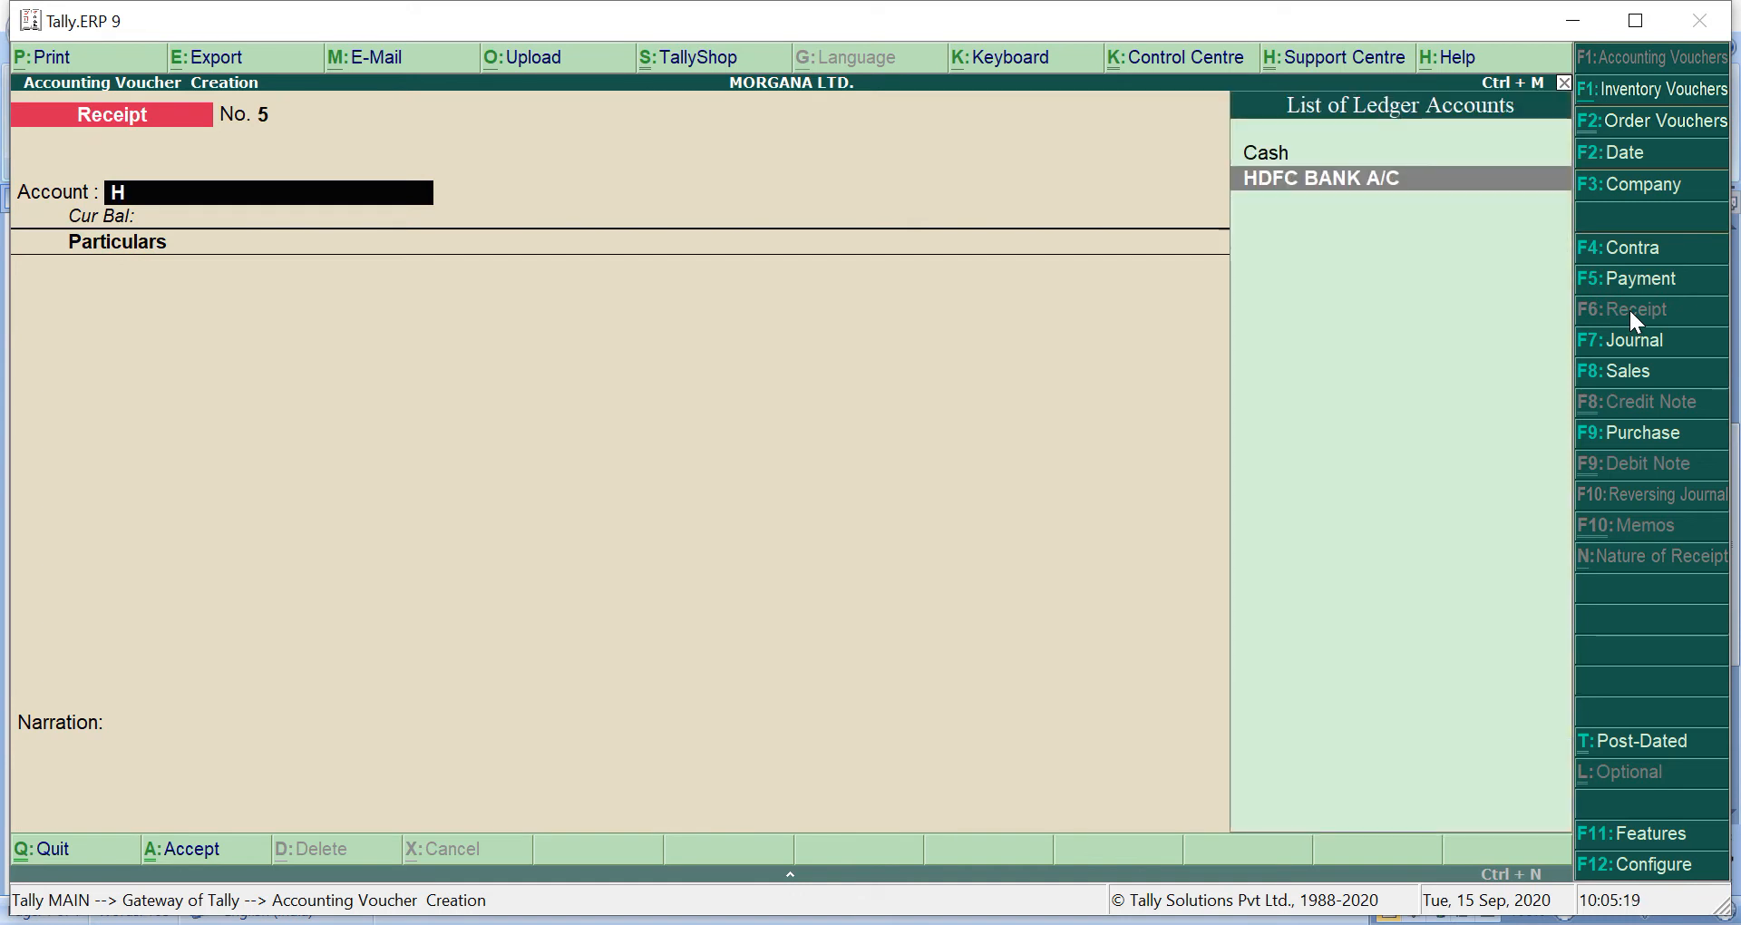
{"action": "key", "text": "Return"}
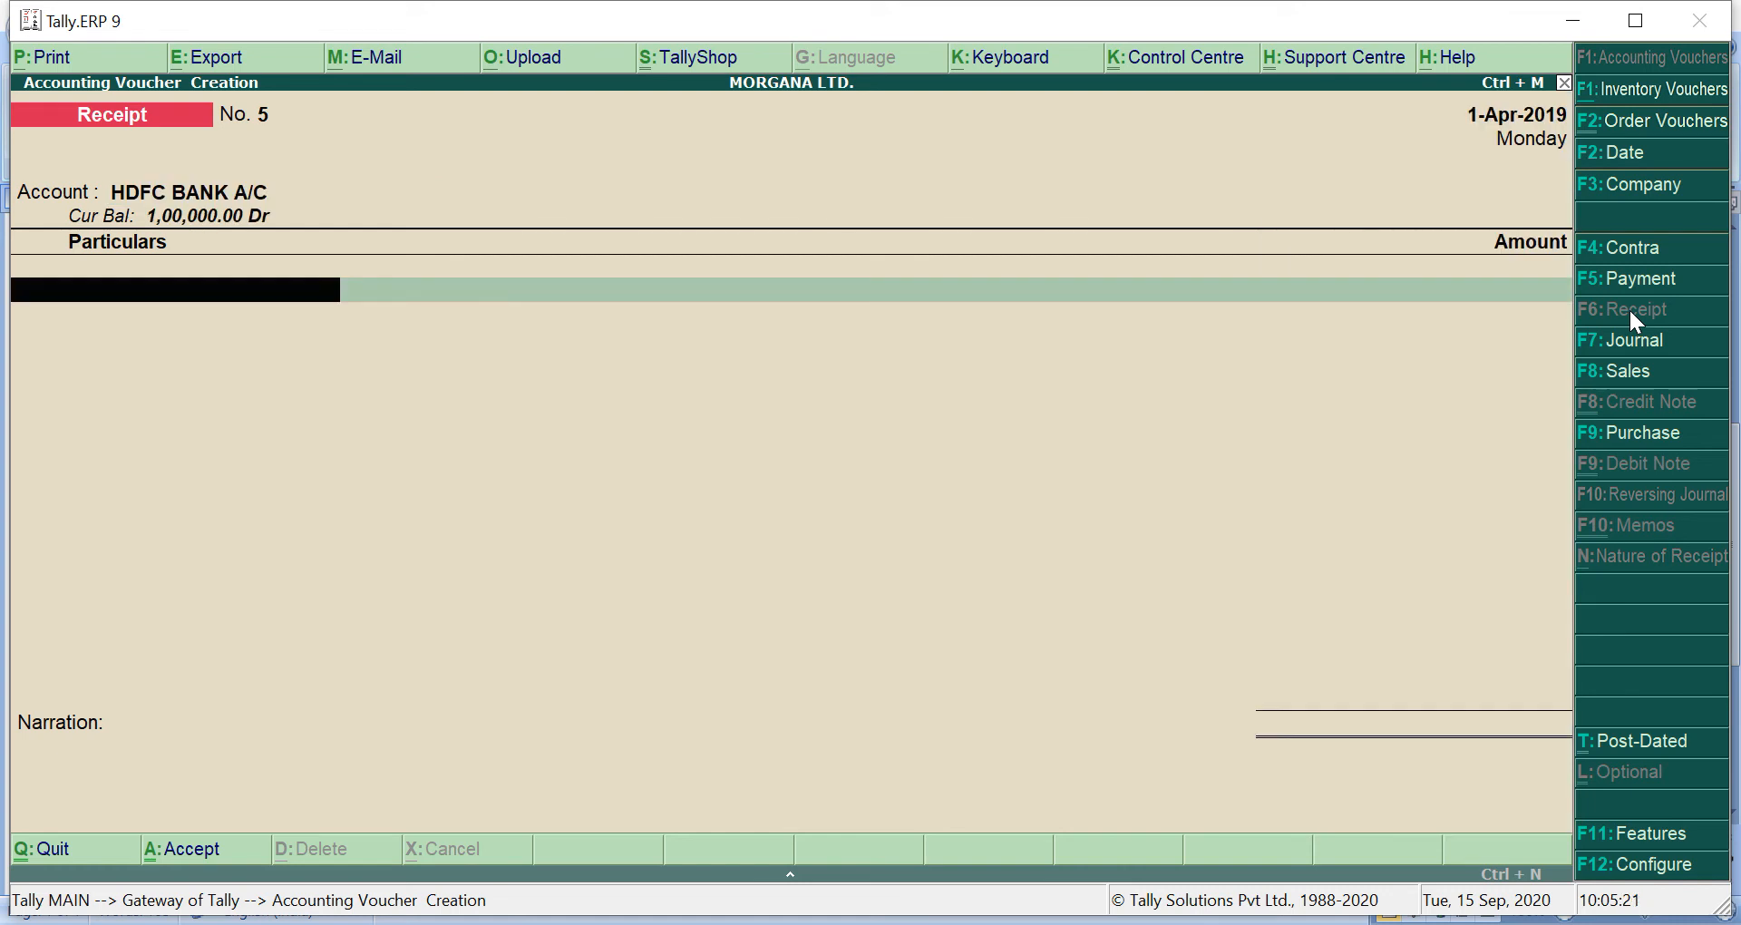
Credit the depositing customer's ledger with 50000 in the receipt particulars
{"action": "type", "text": "A"}
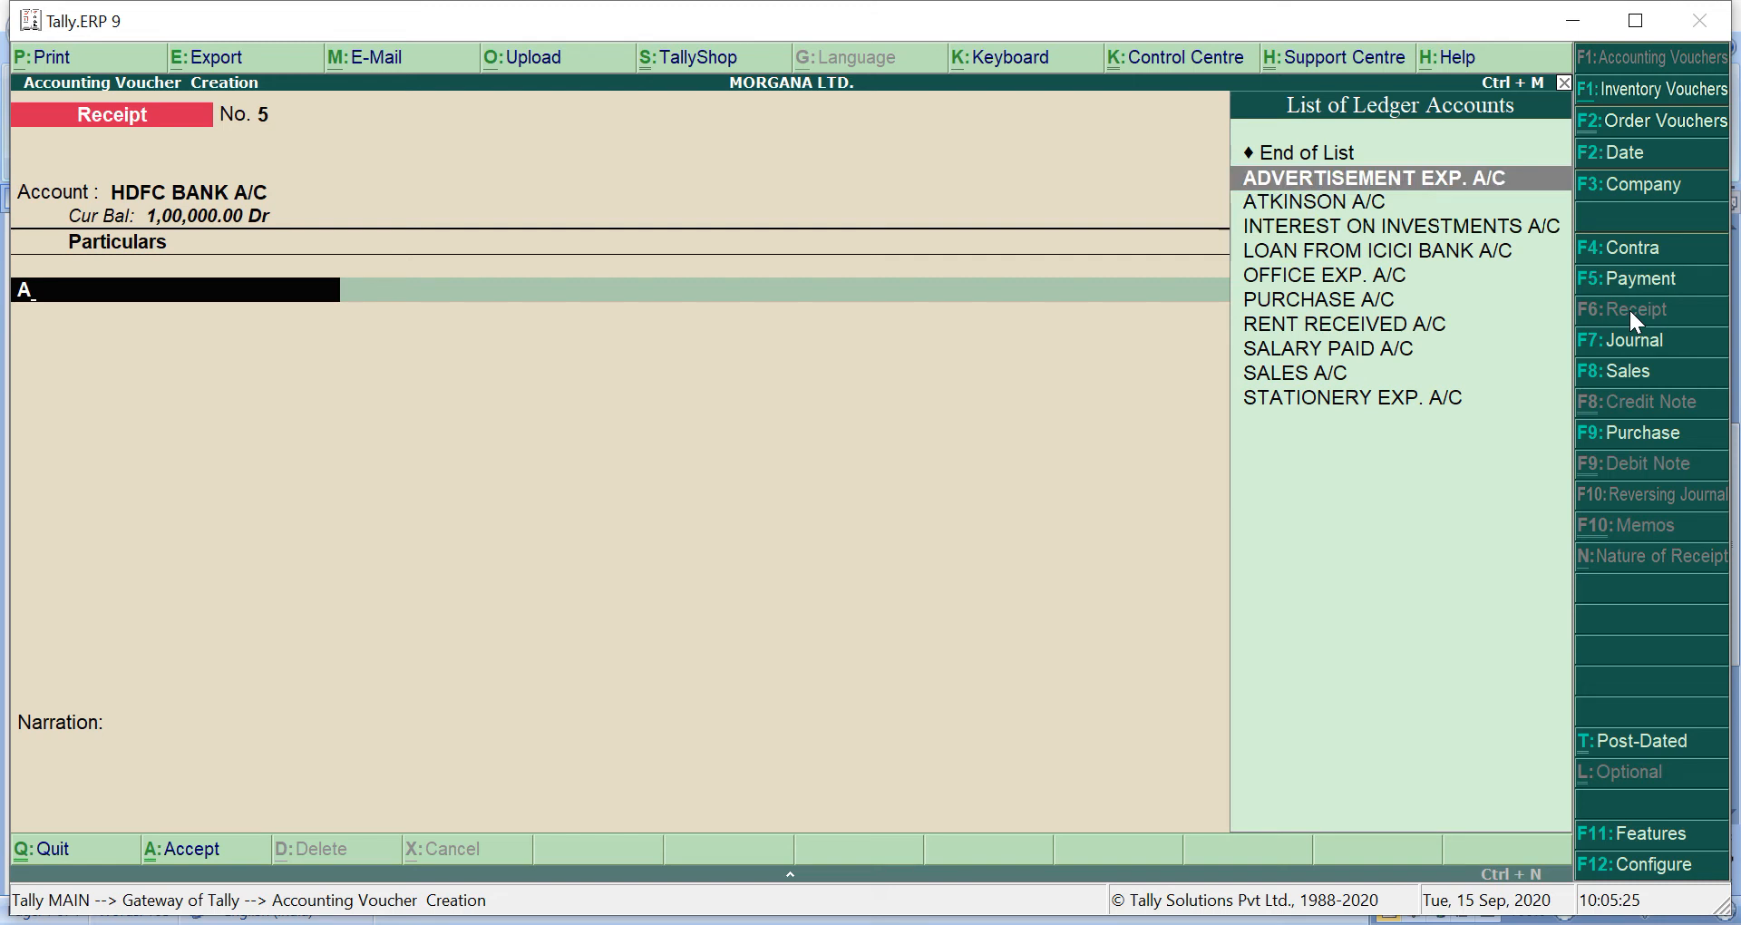
{"action": "key", "text": "Down"}
{"action": "key", "text": "Return"}
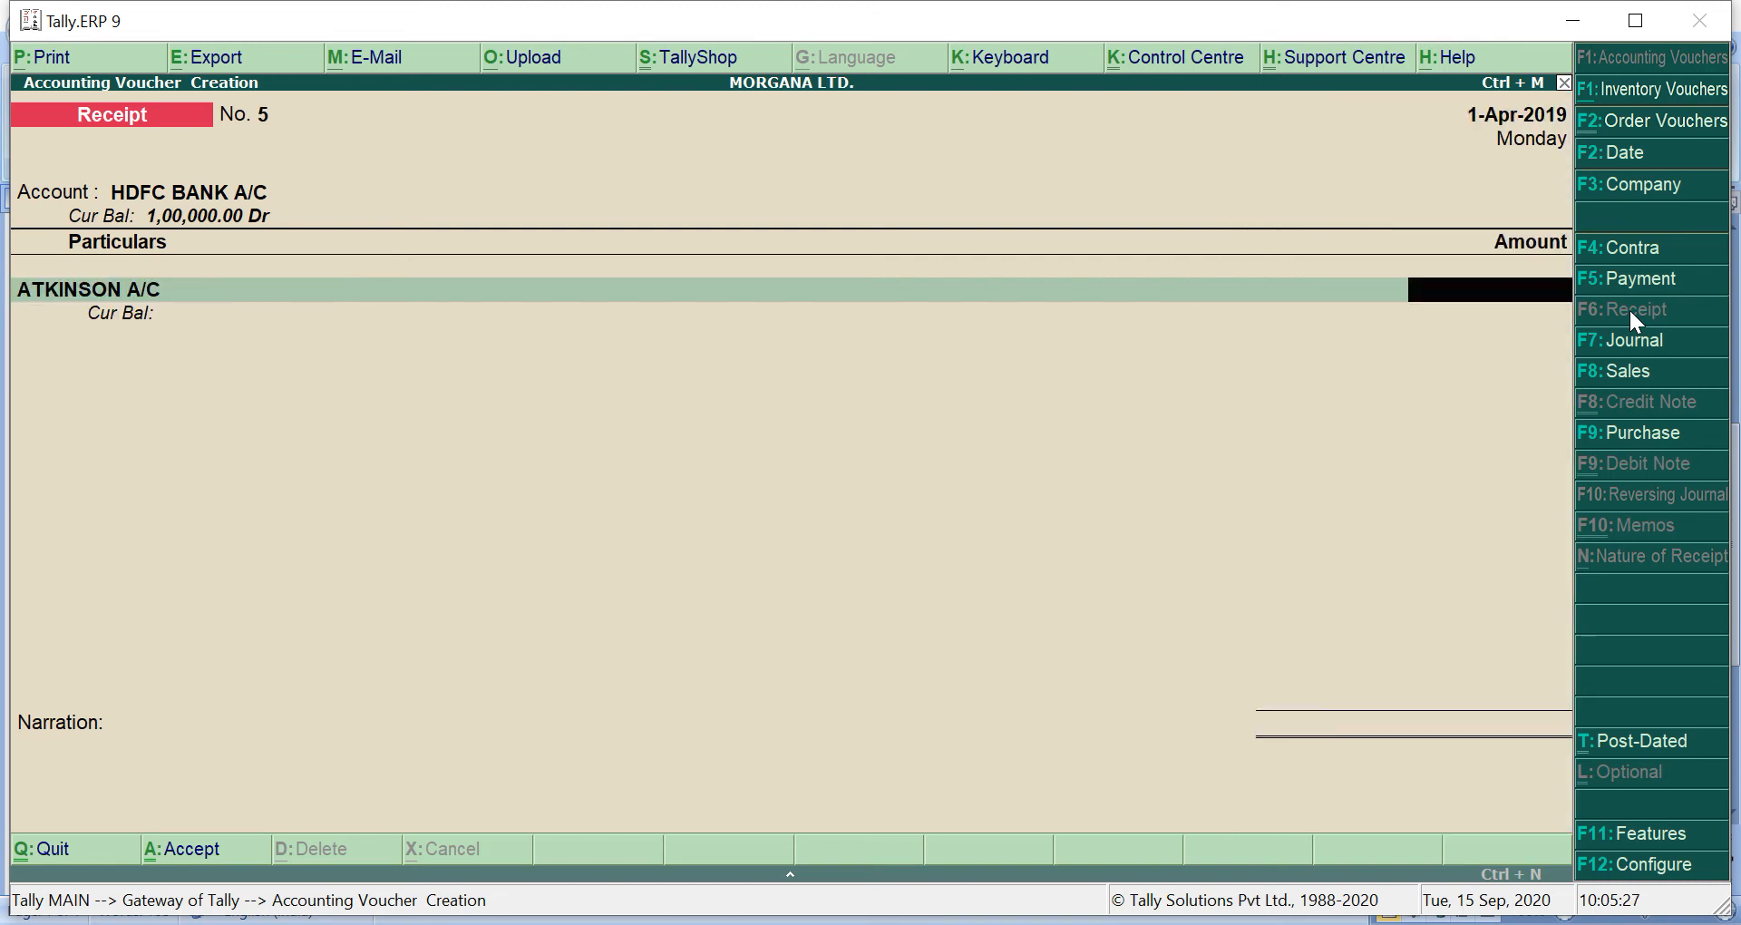
{"action": "type", "text": "50000"}
{"action": "key", "text": "Return"}
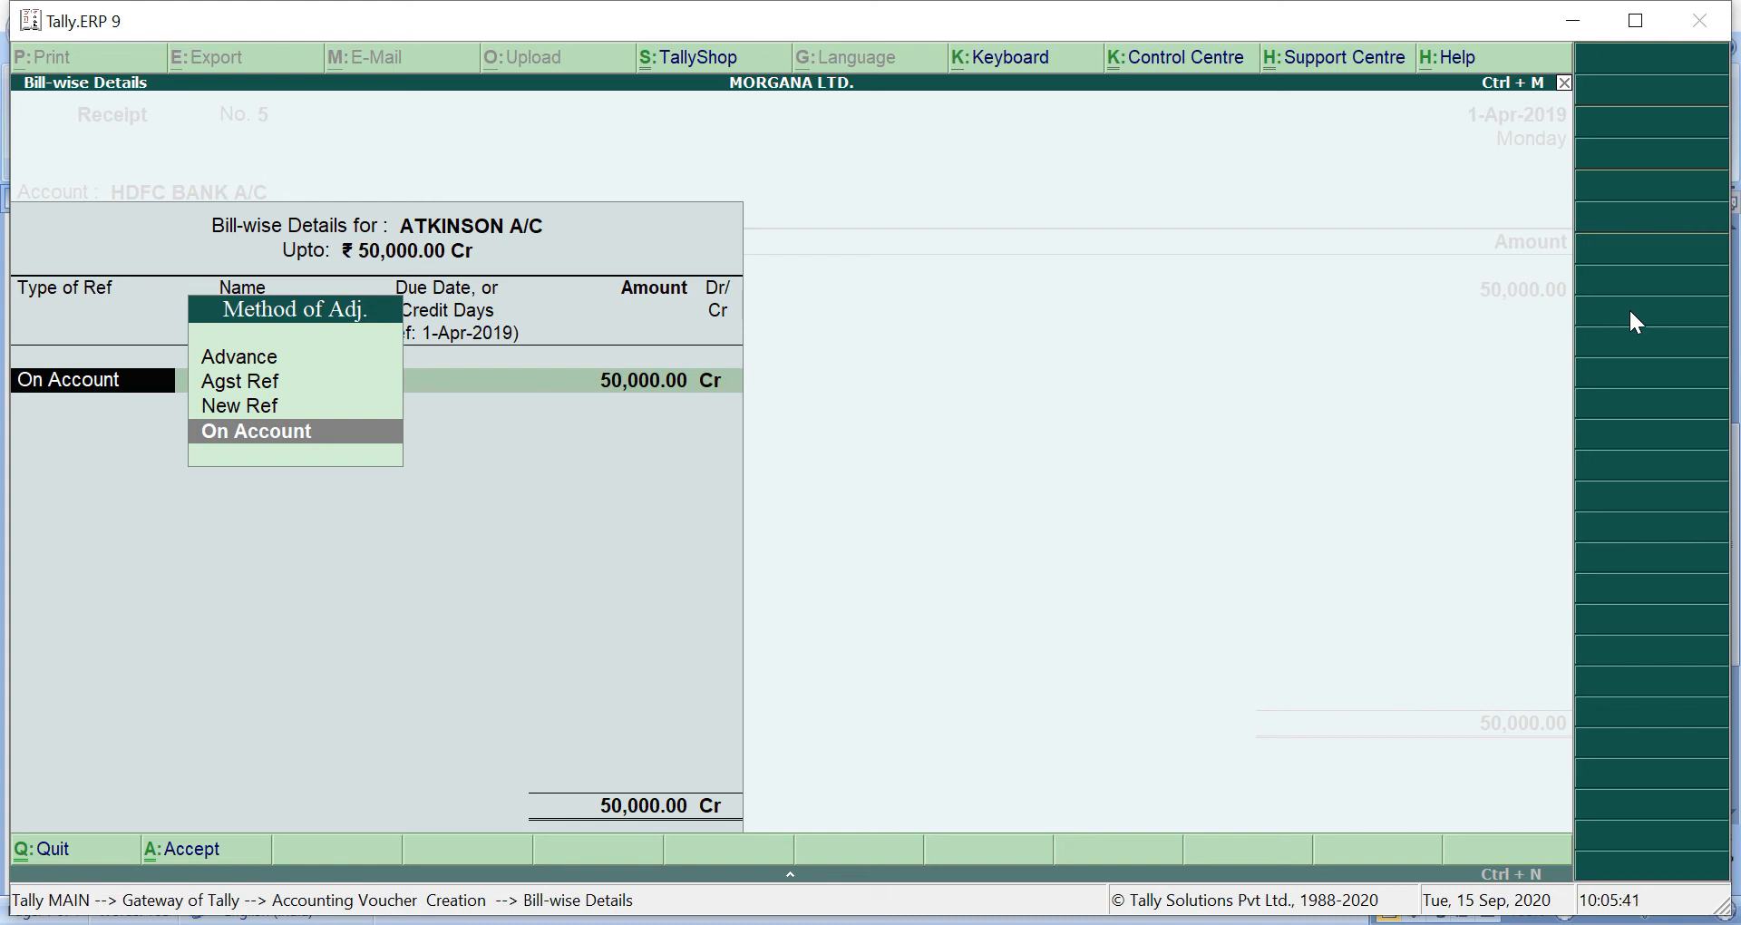
Review the bill adjustment methods and allocate the customer's full 50,000.00 credit as On Account
{"action": "key", "text": "Up"}
{"action": "key", "text": "Up"}
{"action": "key", "text": "Up"}
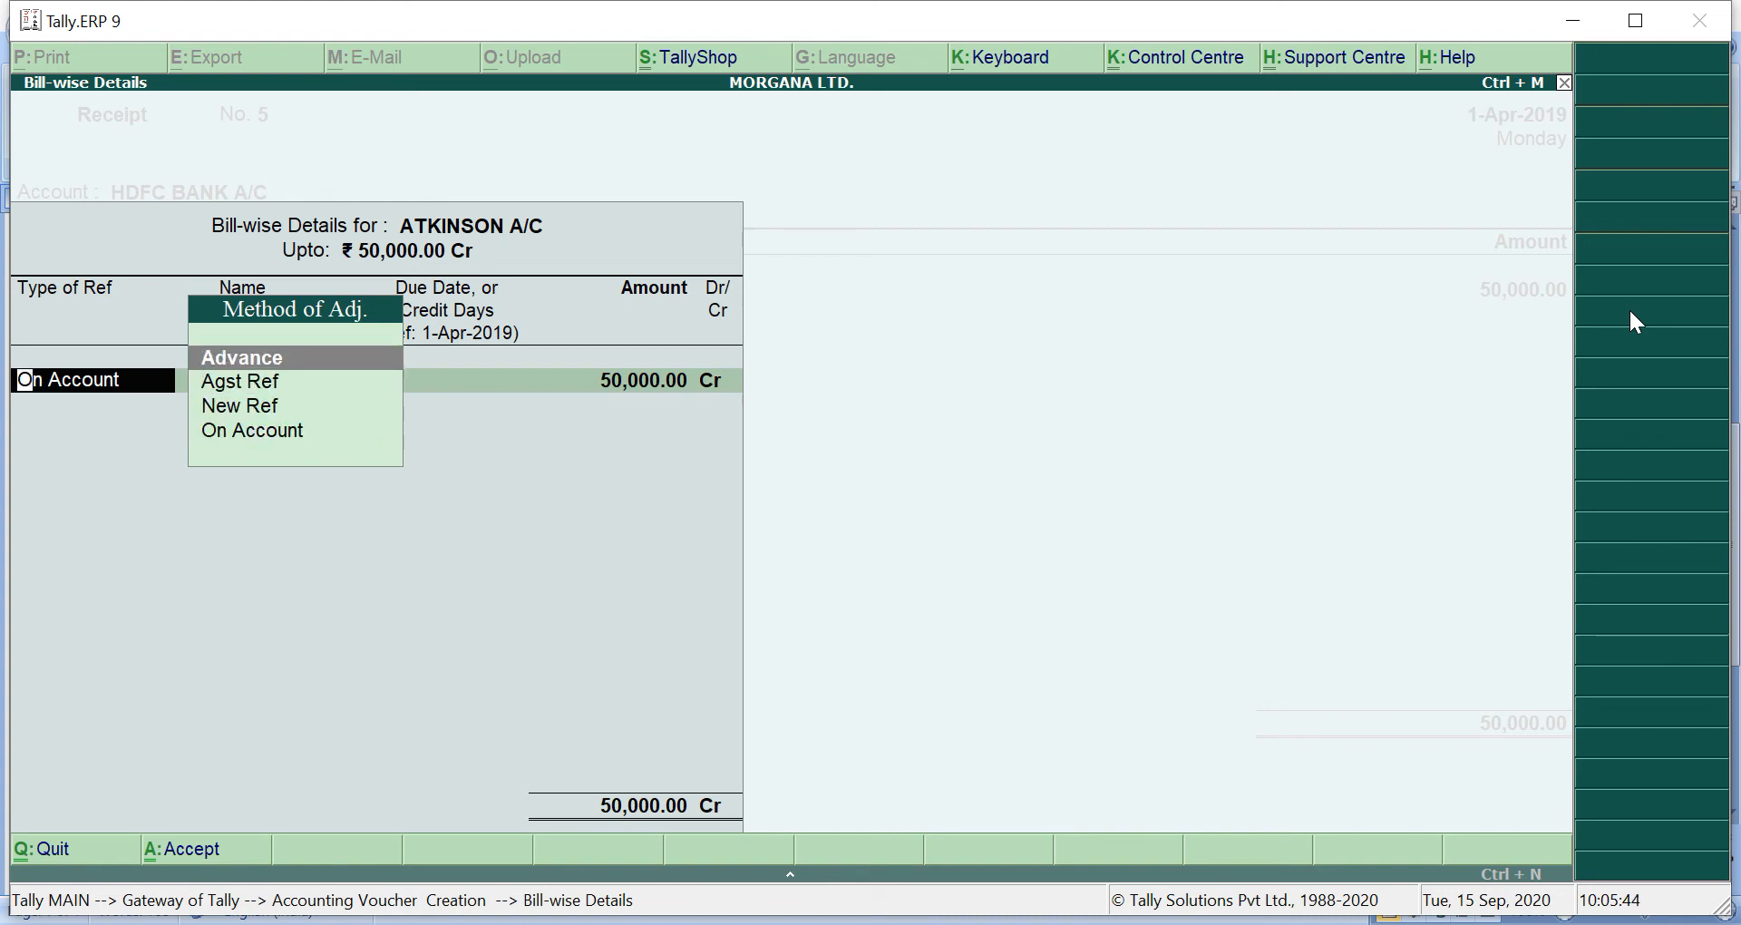
{"action": "key", "text": "Down"}
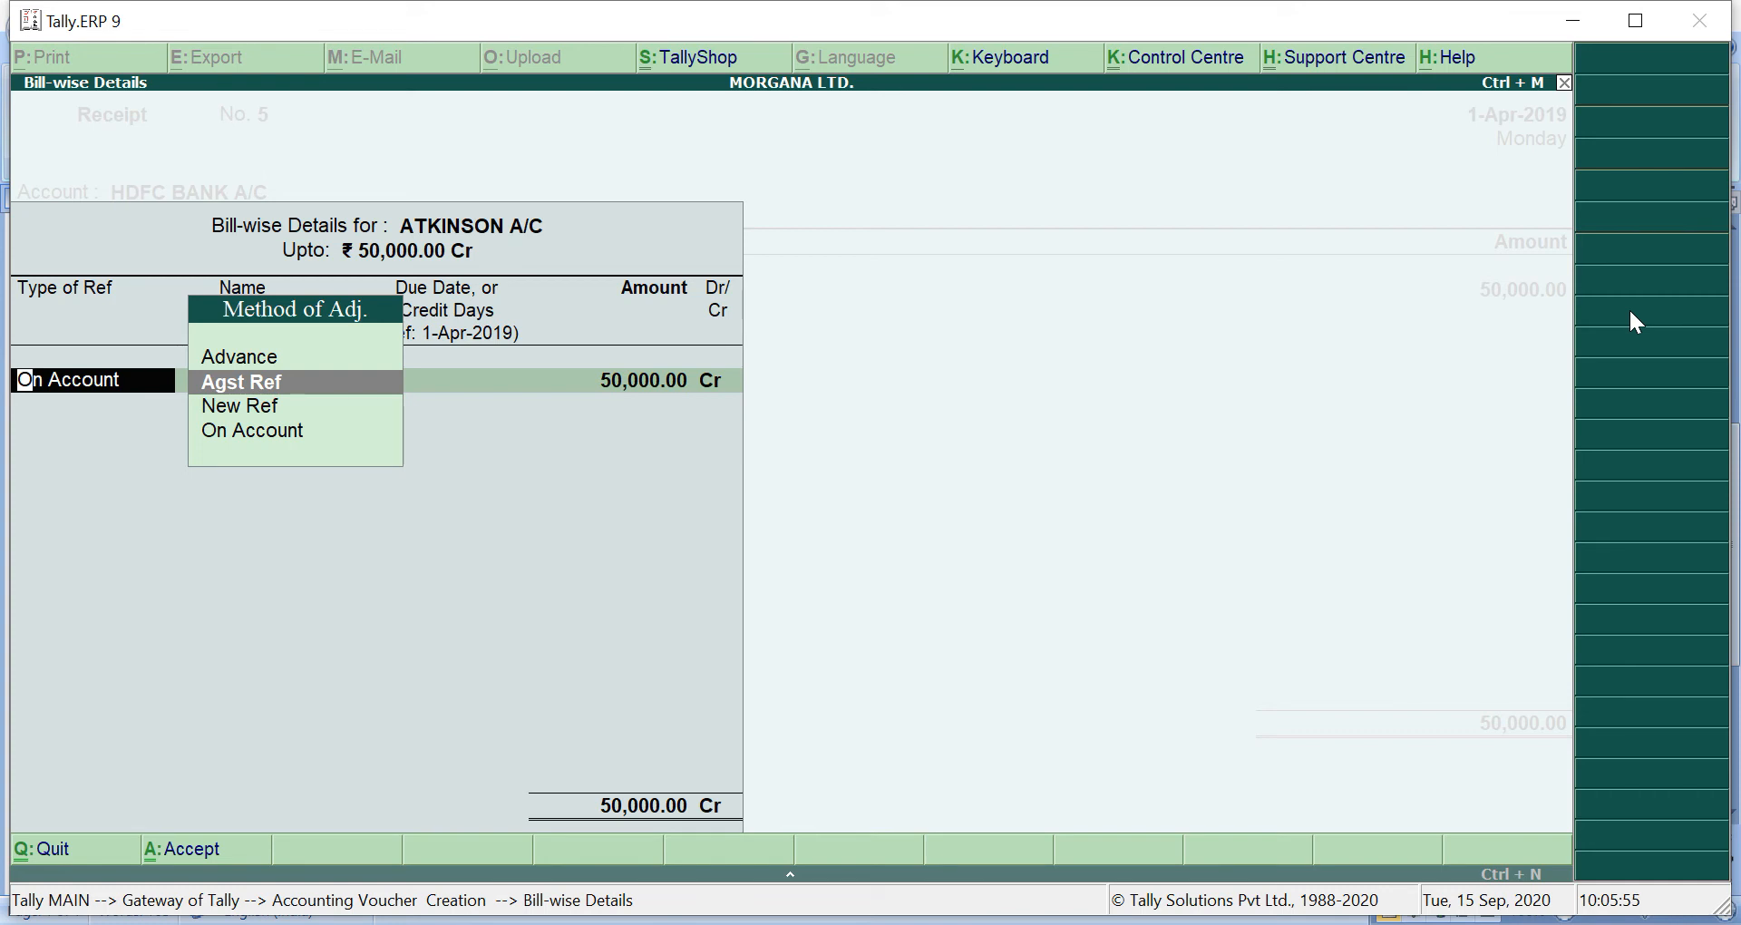
{"action": "key", "text": "Down"}
{"action": "key", "text": "Down"}
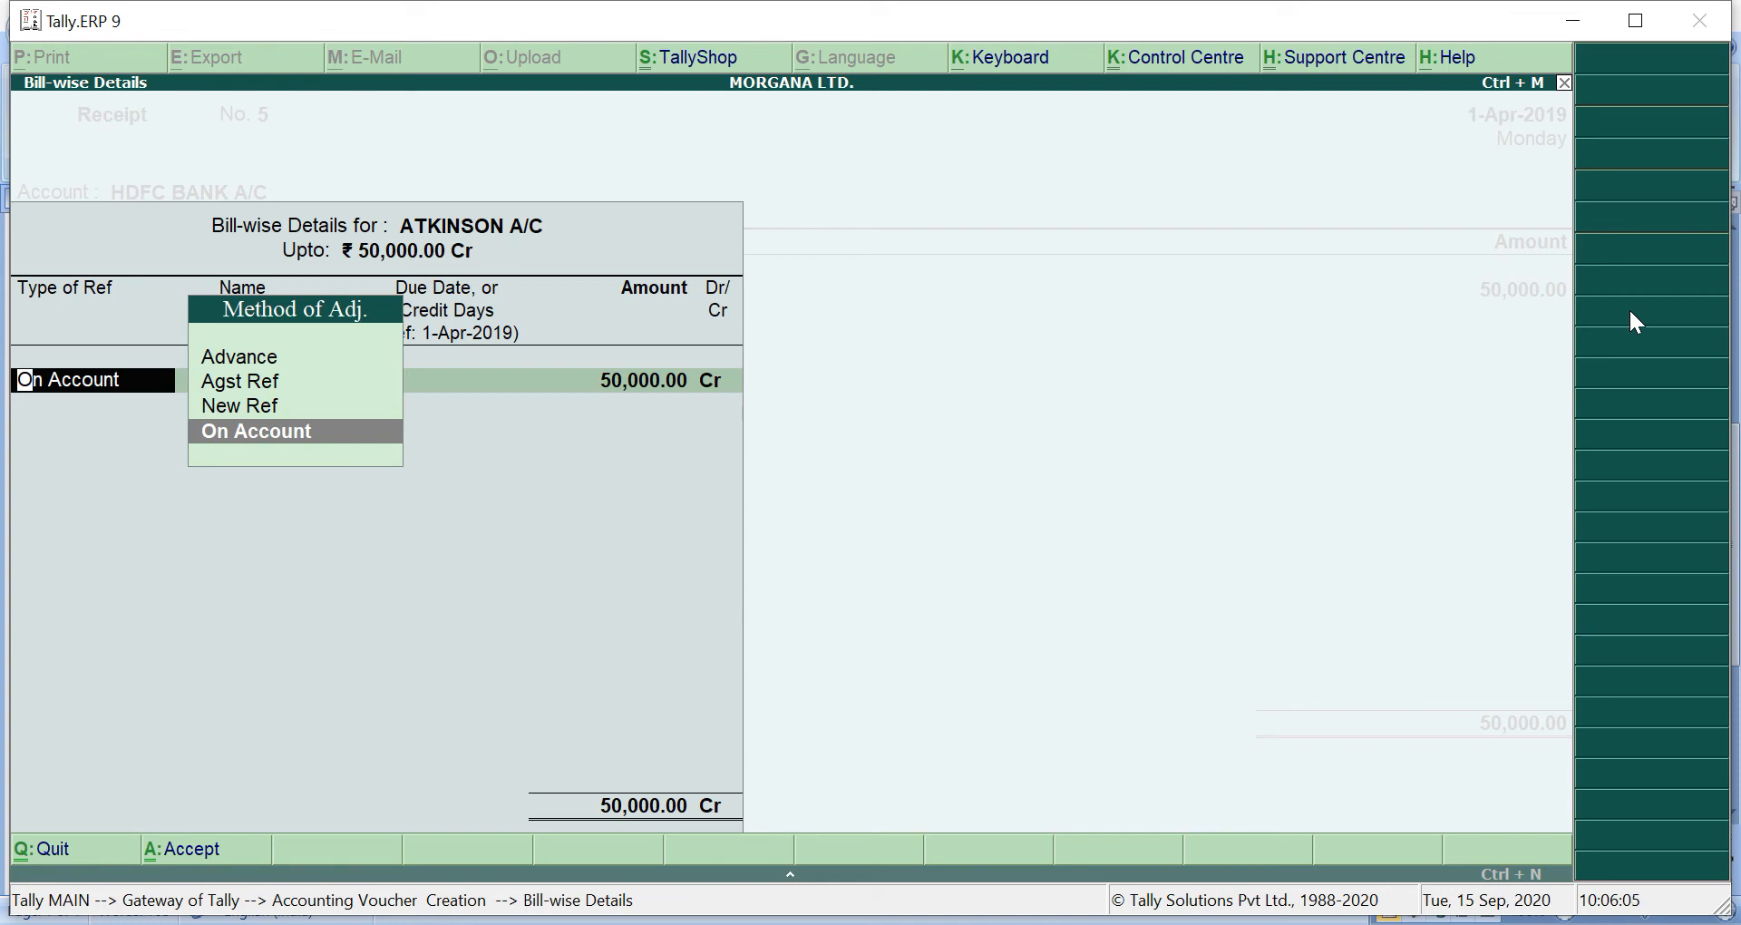
{"action": "key", "text": "Return"}
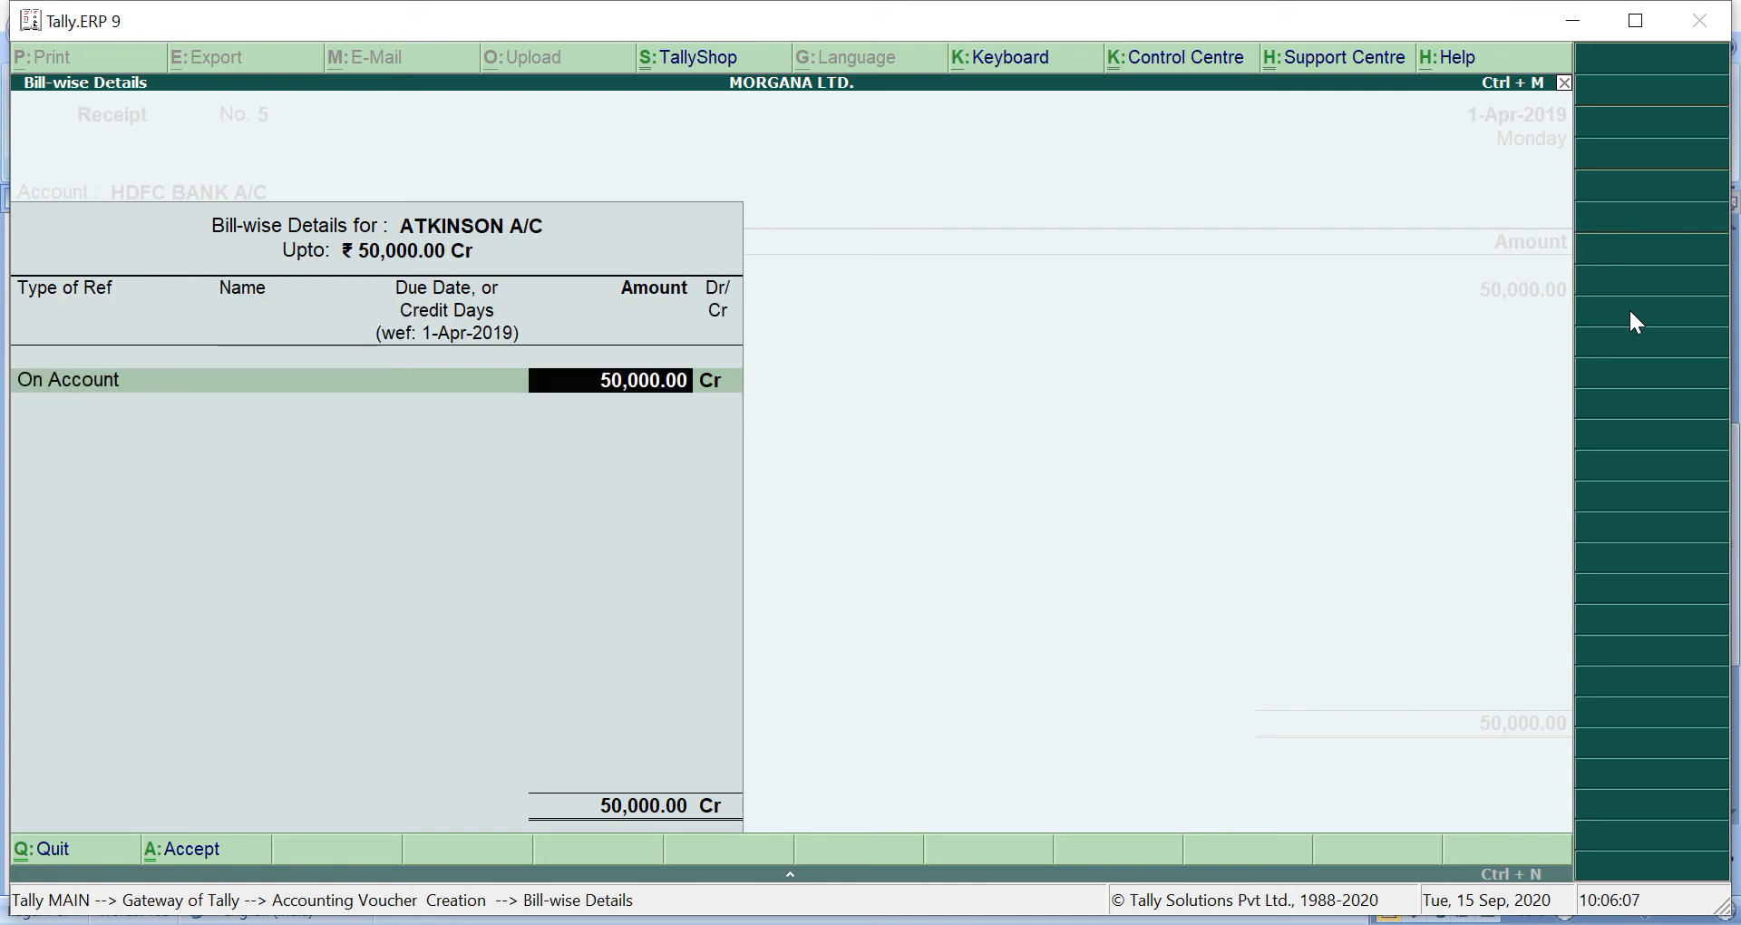
{"action": "key", "text": "Return"}
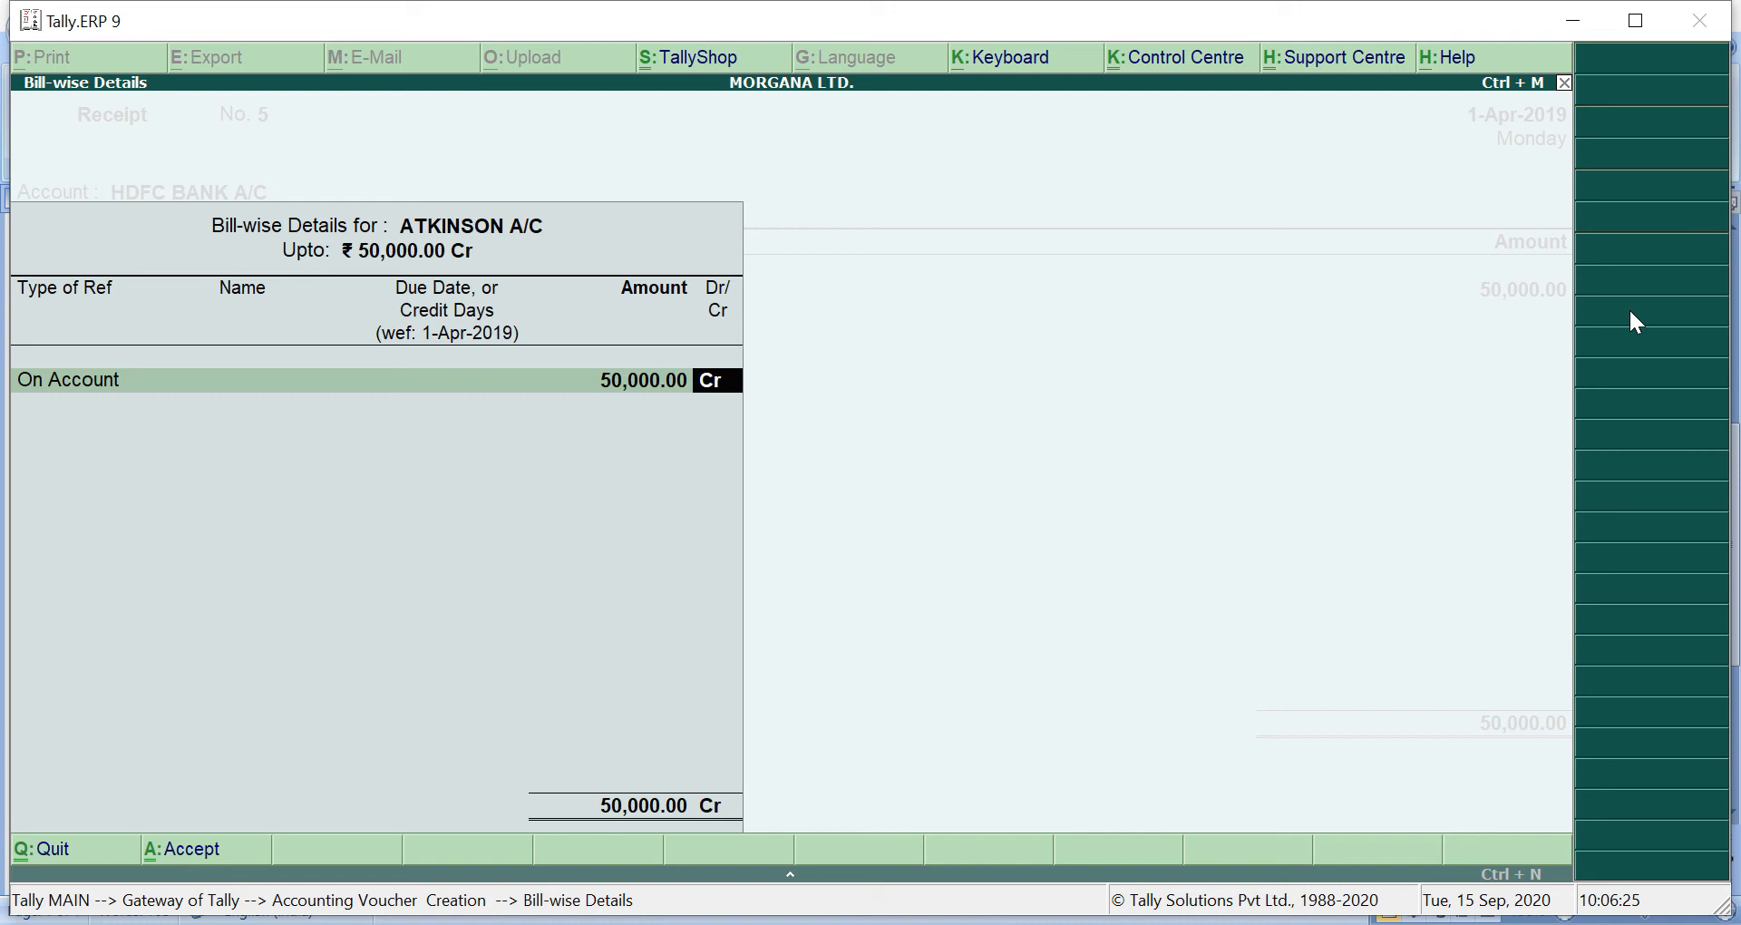
{"action": "key", "text": "Return"}
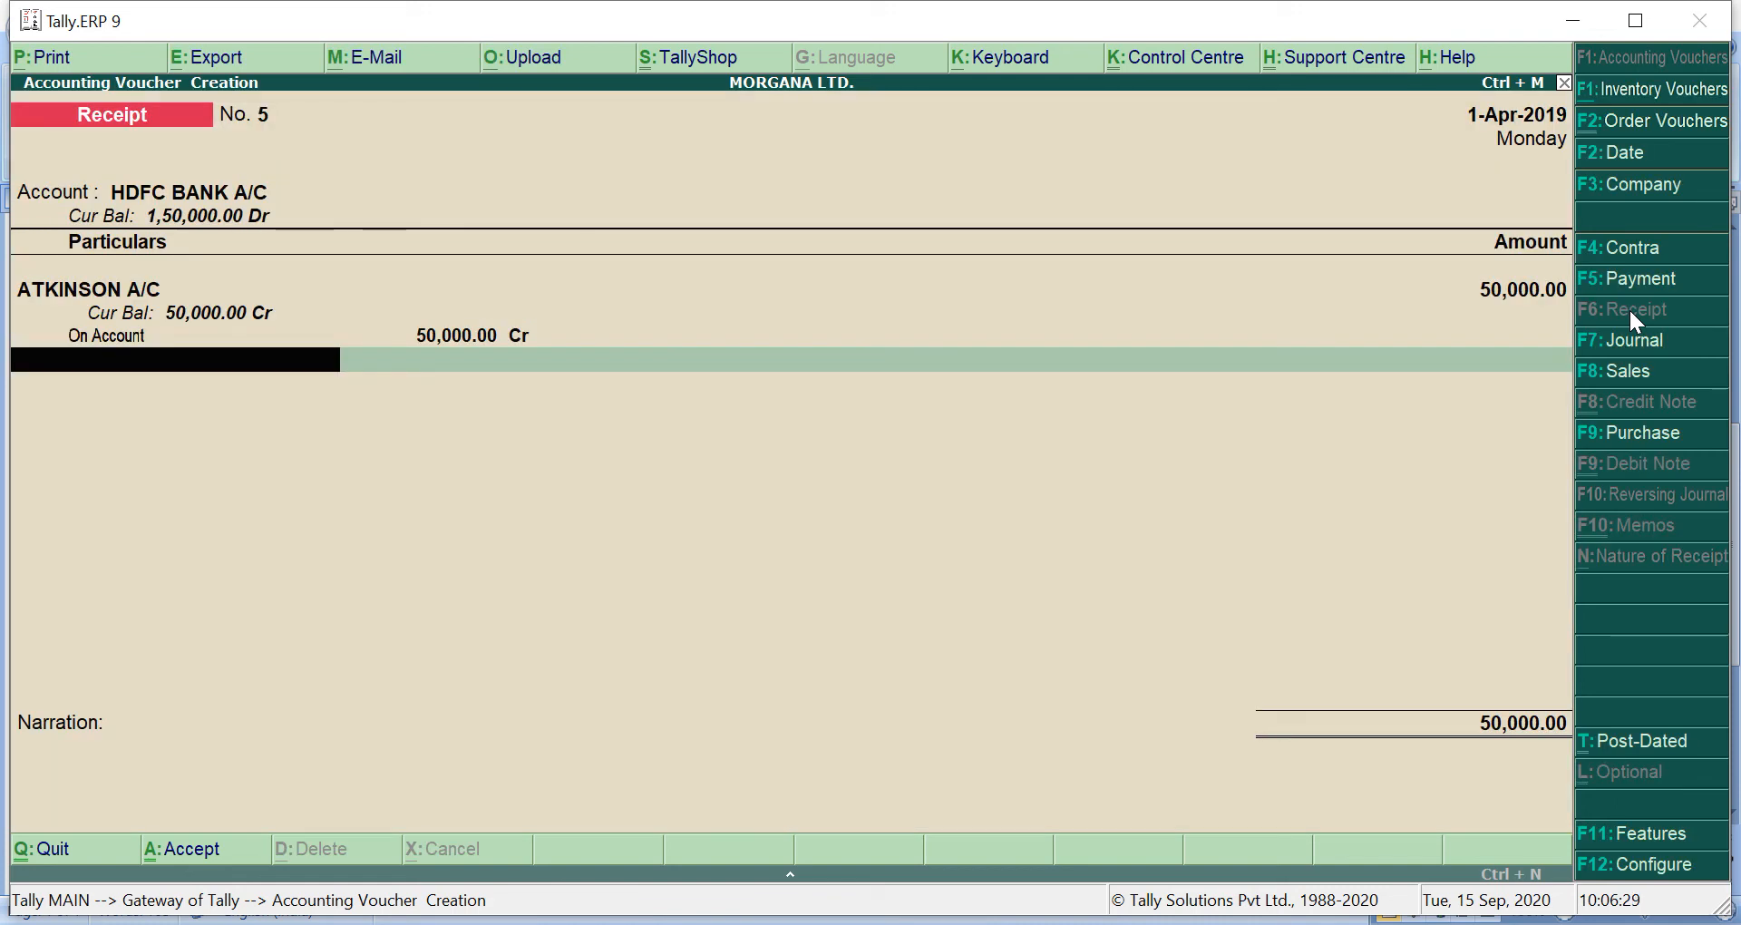
Finish the particulars and accept the HDFC bank allocation as Cheque/DD, leaving the instrument number and bank blank
{"action": "key", "text": "Return"}
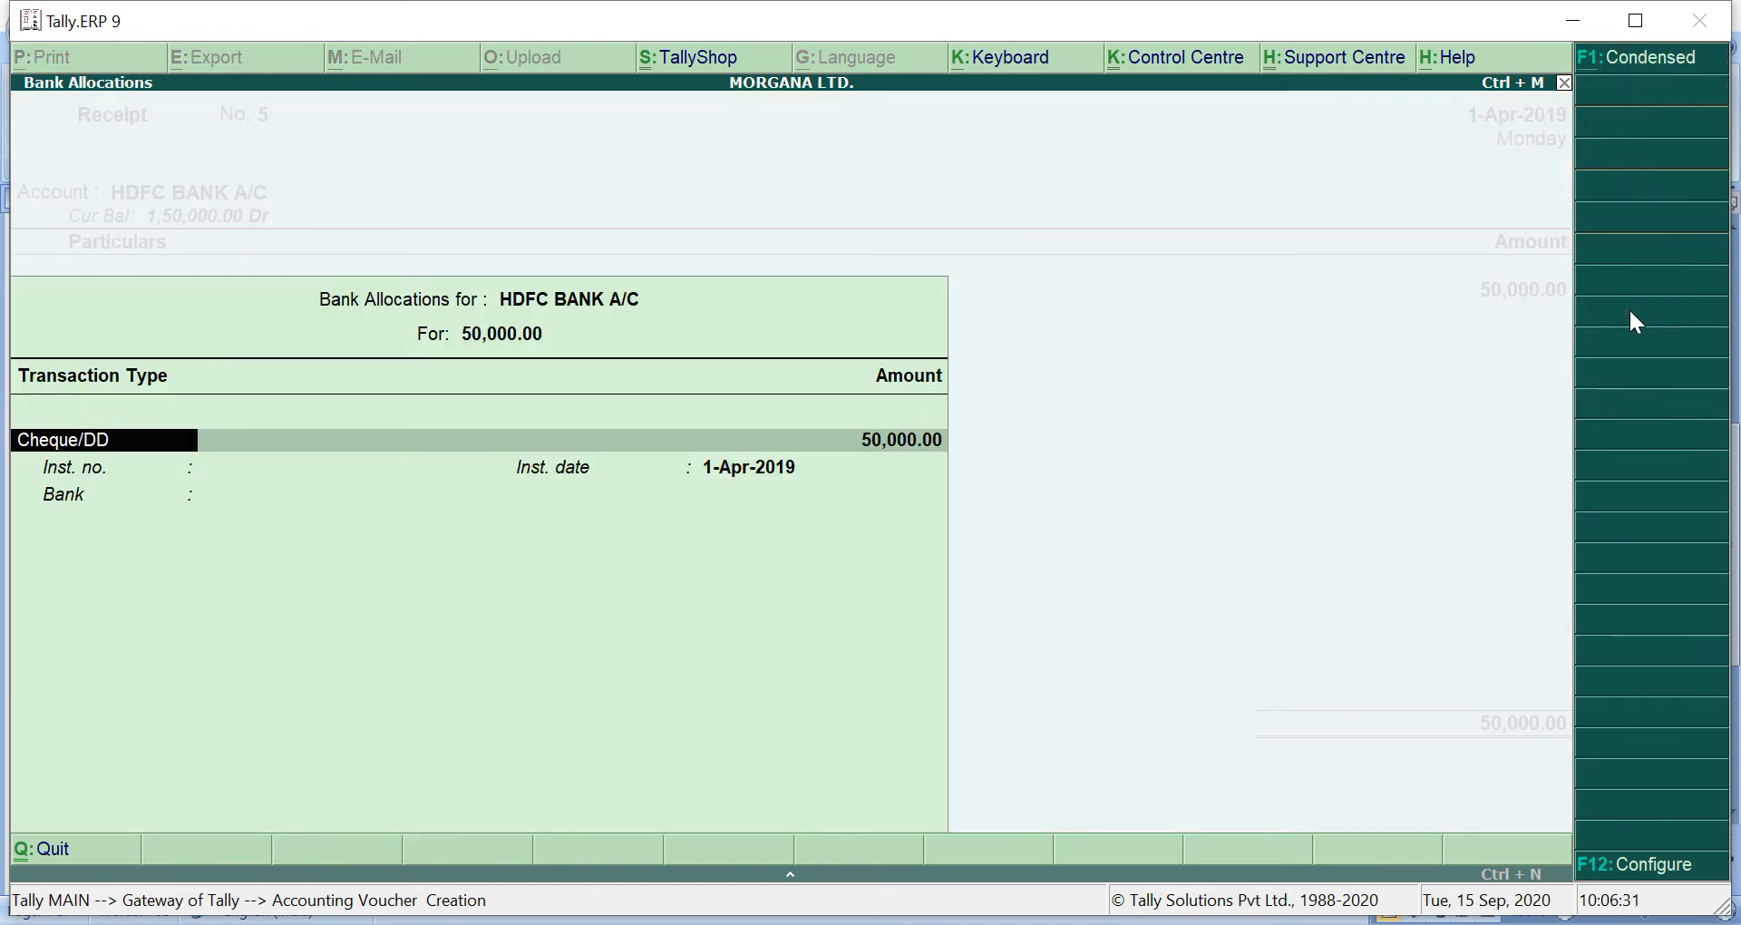
{"action": "key", "text": "Return"}
{"action": "key", "text": "Return"}
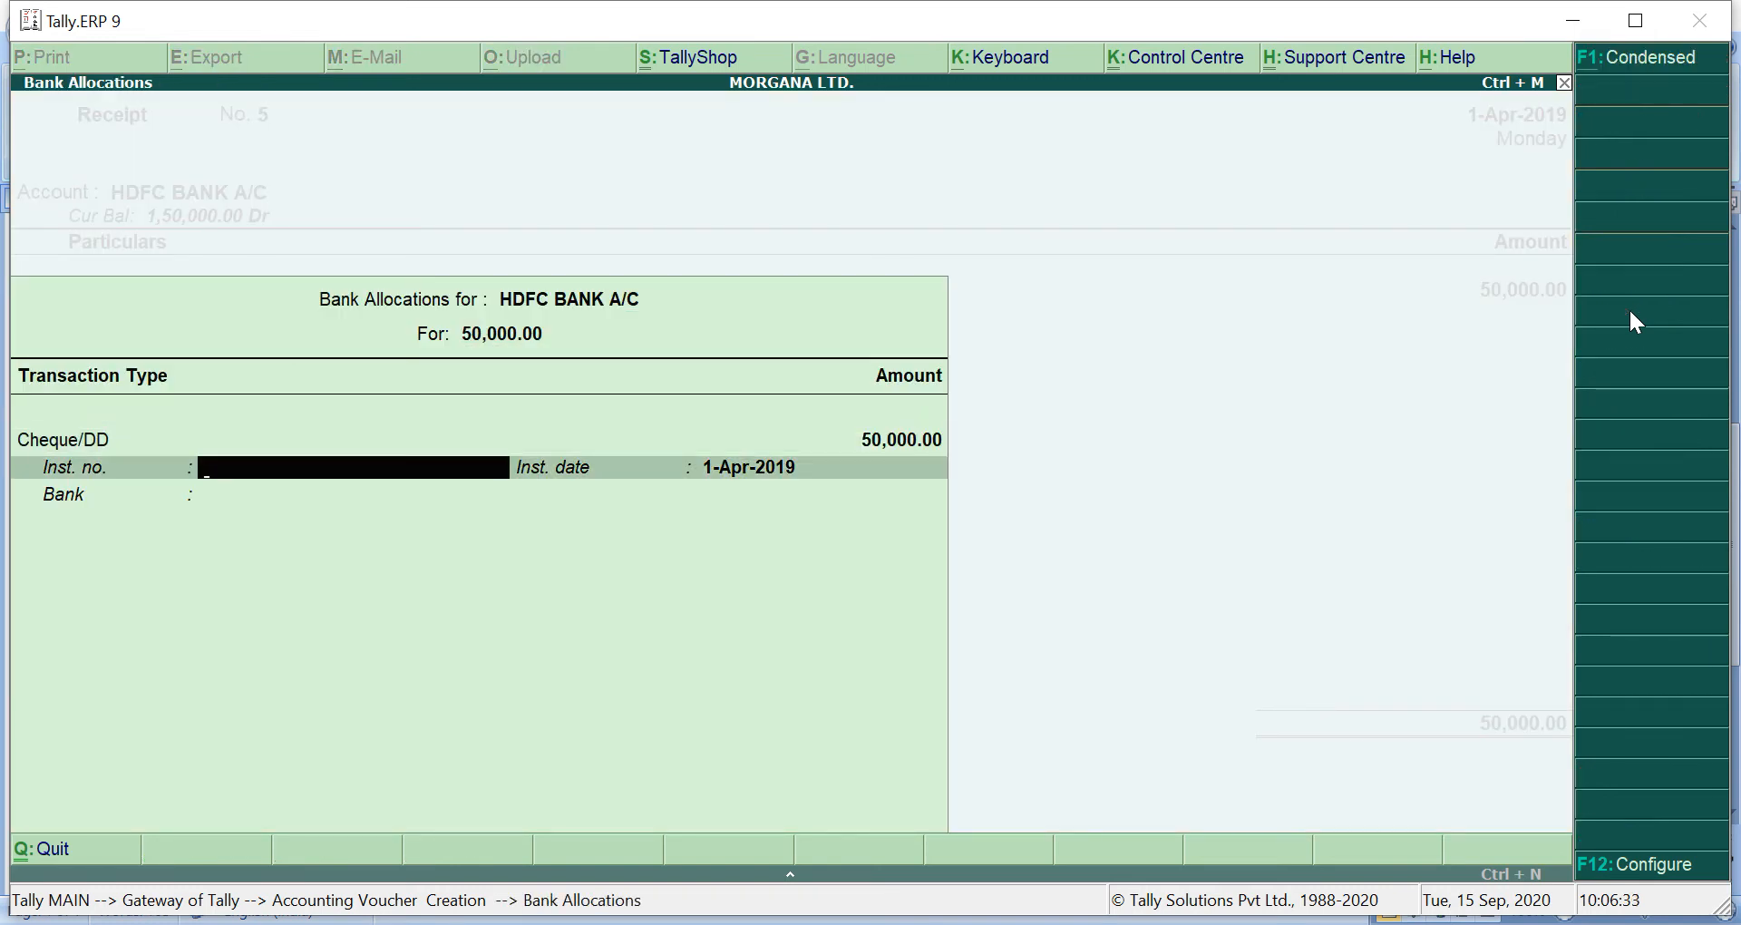
{"action": "key", "text": "Return"}
{"action": "key", "text": "Return"}
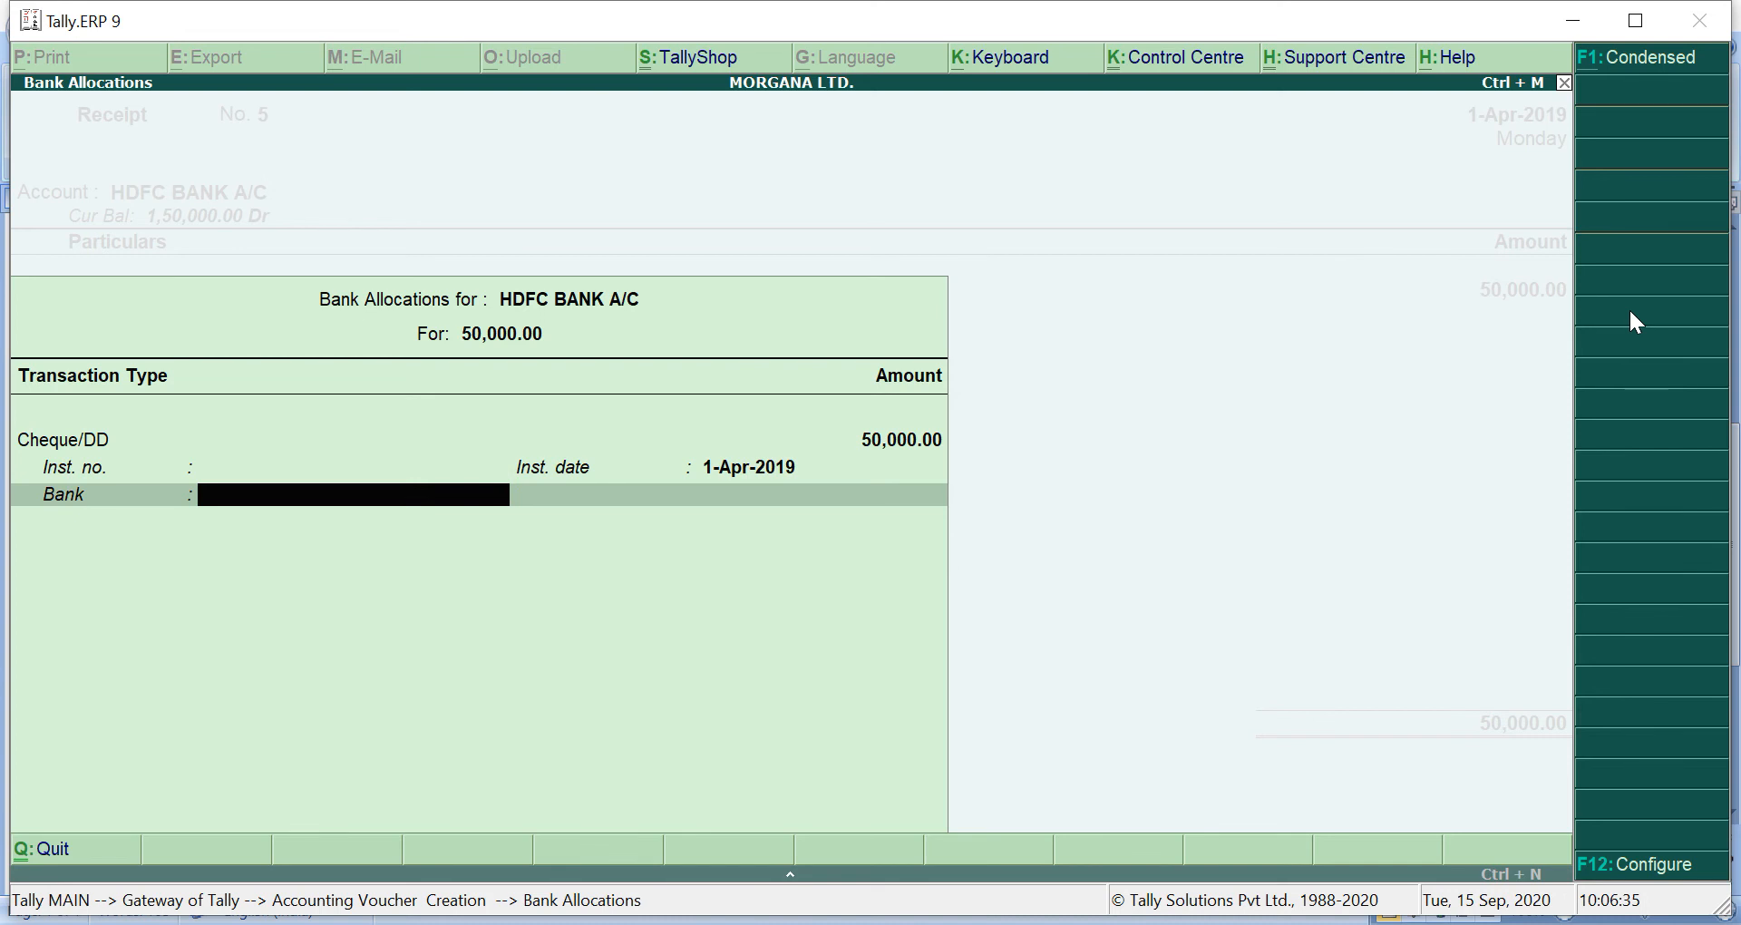
{"action": "key", "text": "Return"}
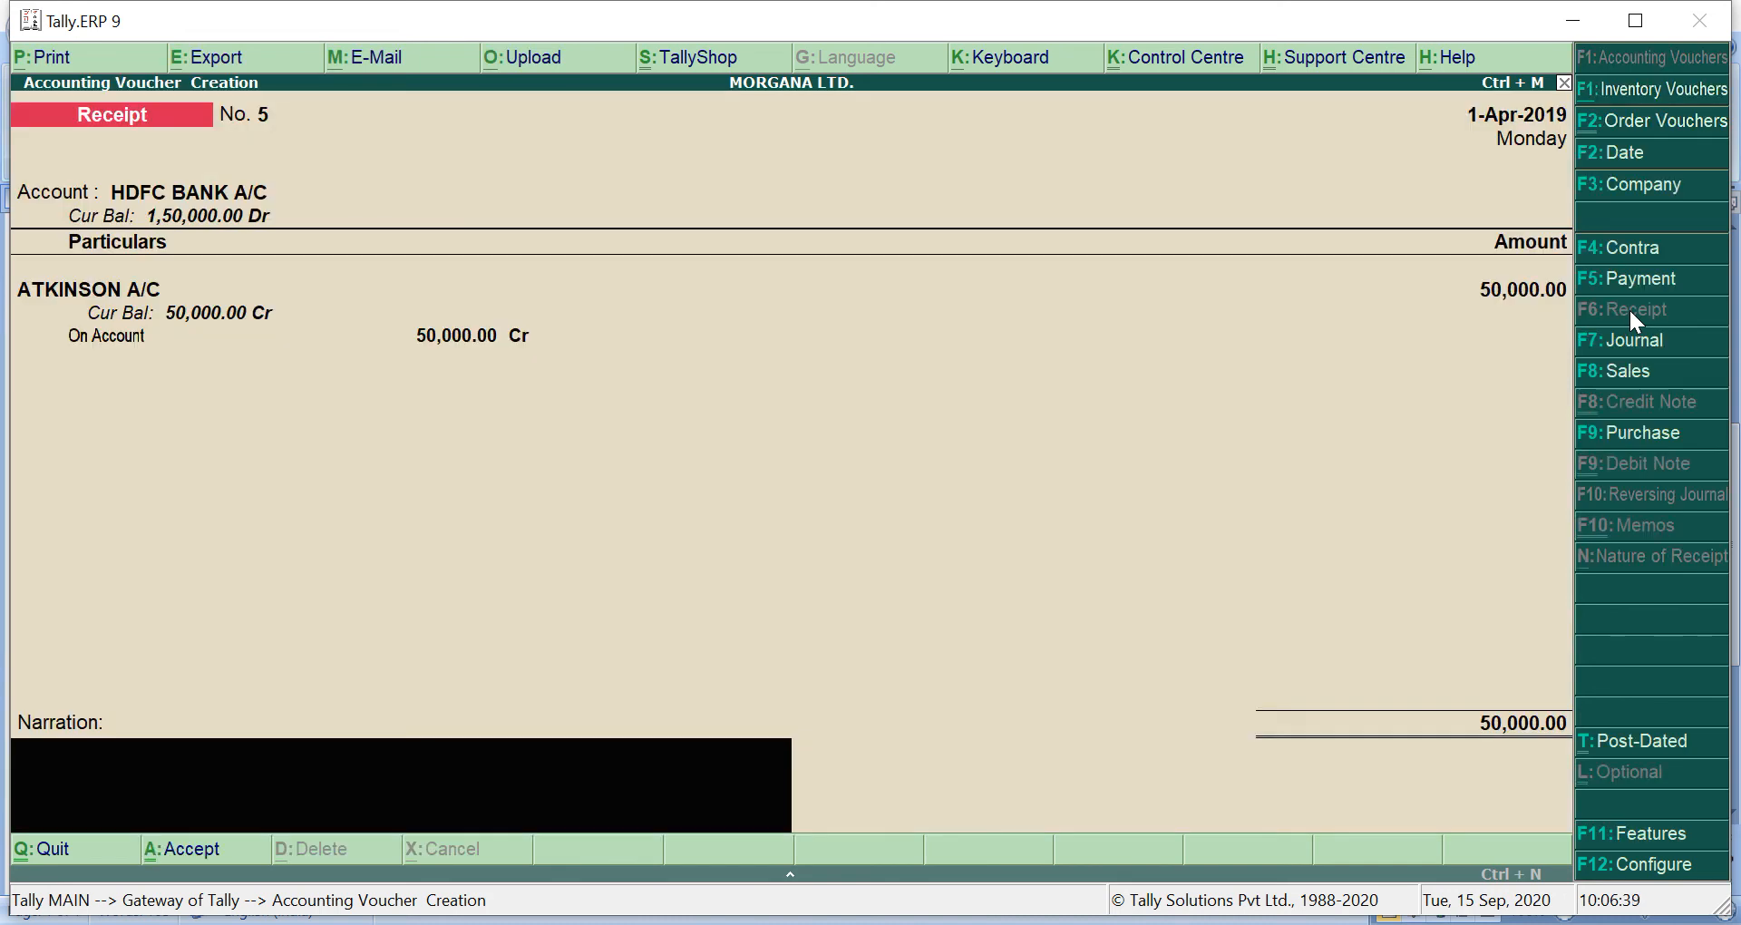
Add the narration AMOUNT RECEIVED FROM followed by the customer's name to the HDFC receipt and save the voucher
{"action": "type", "text": "AMOUNT RE"}
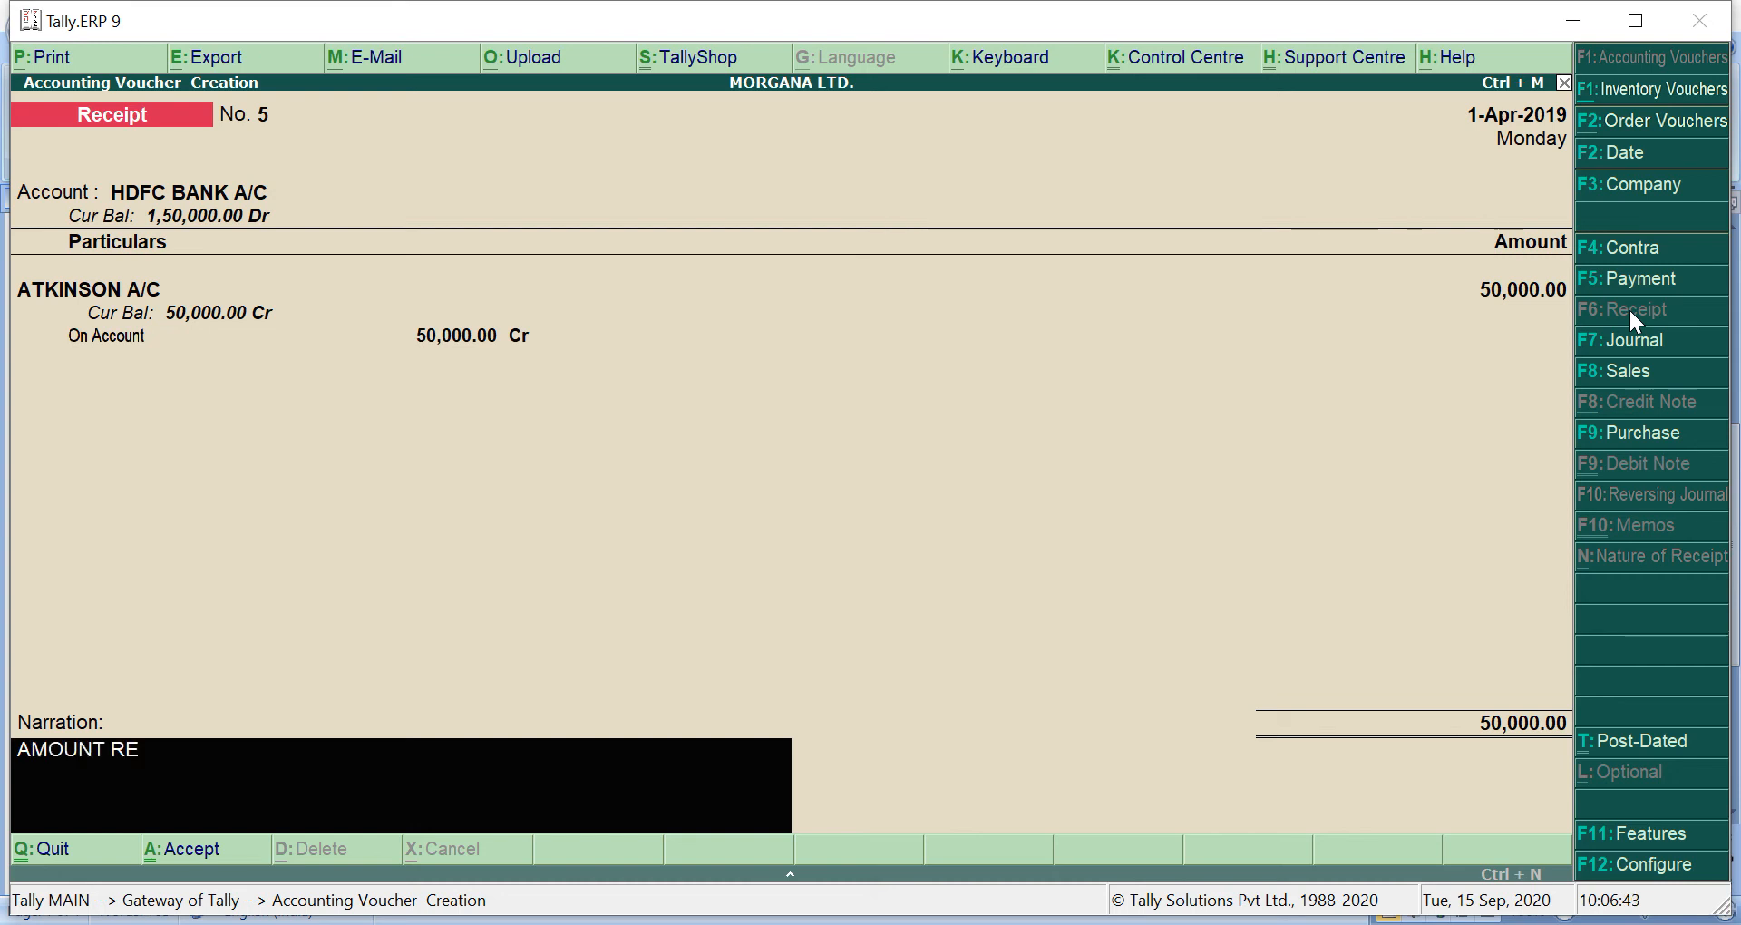
{"action": "type", "text": "CEIVED FRO"}
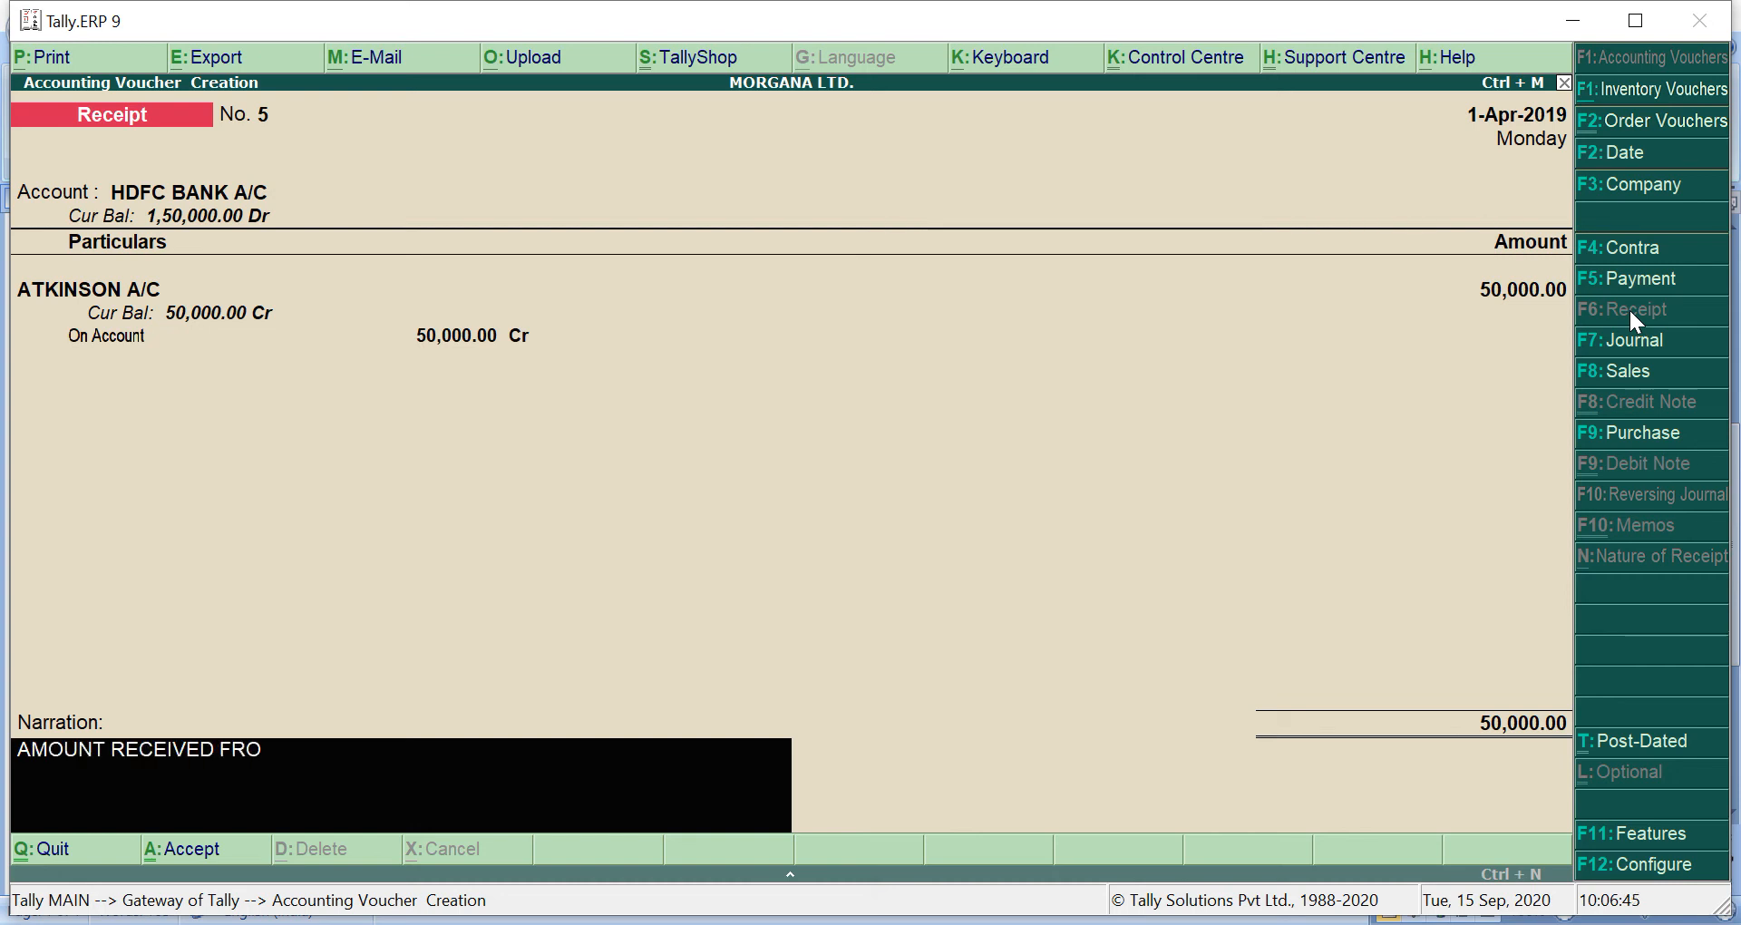
{"action": "type", "text": "M ATKINSO"}
{"action": "type", "text": "N"}
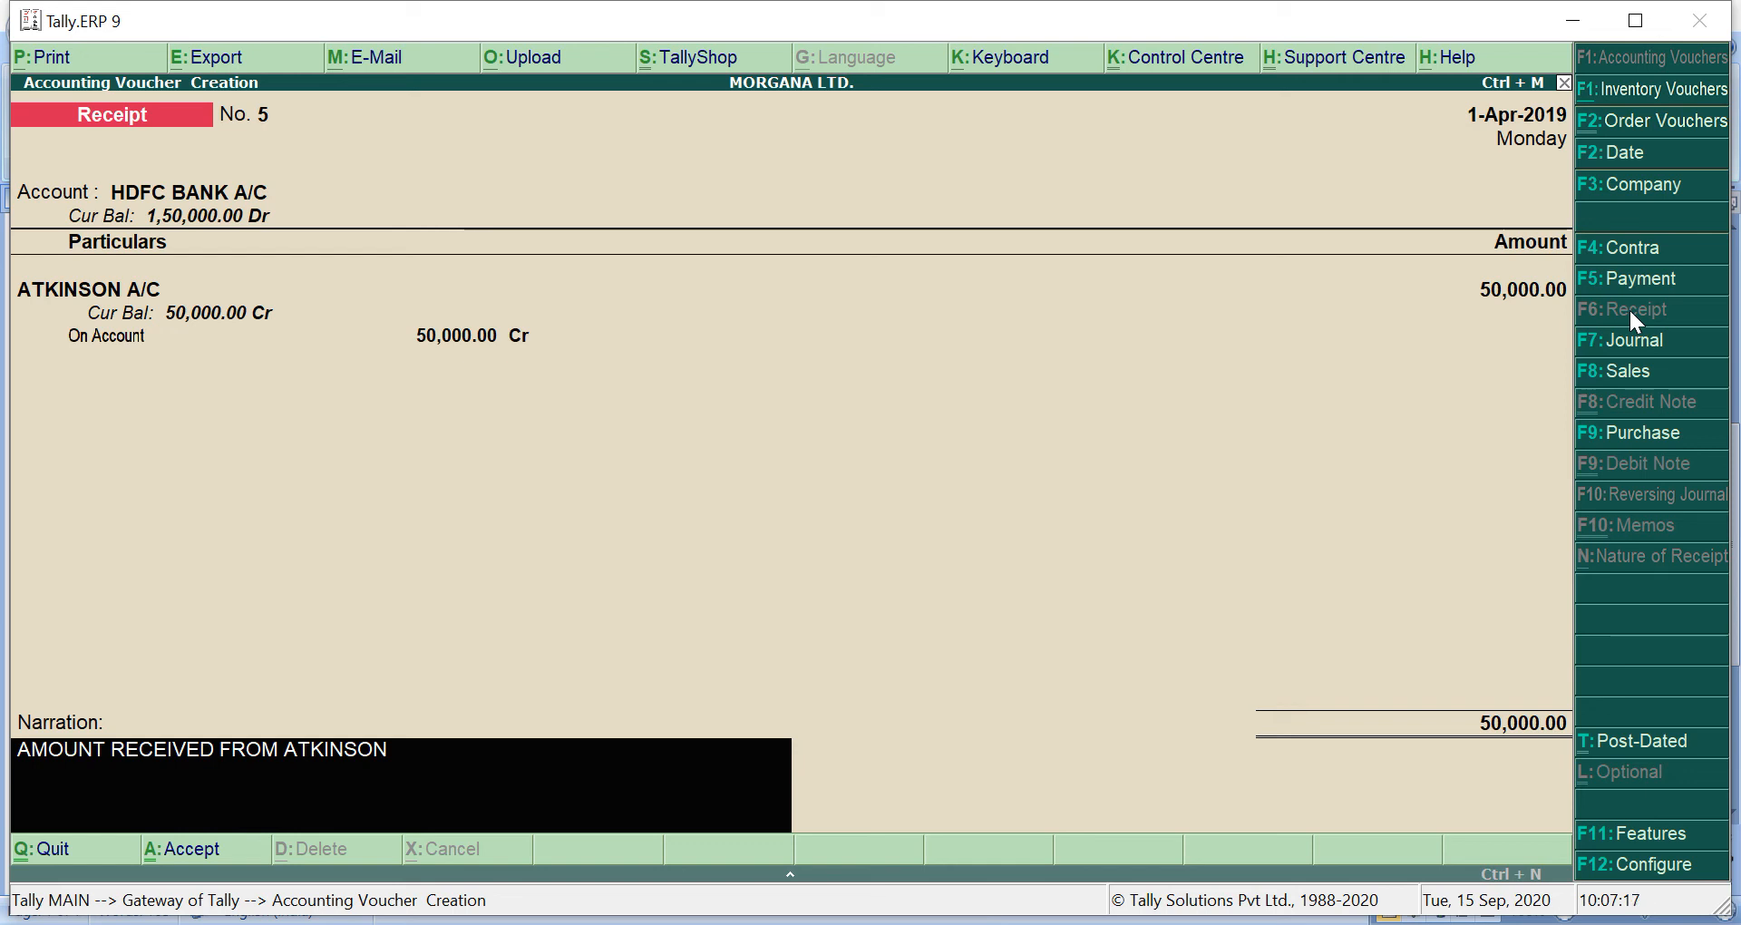
{"action": "key", "text": "Return"}
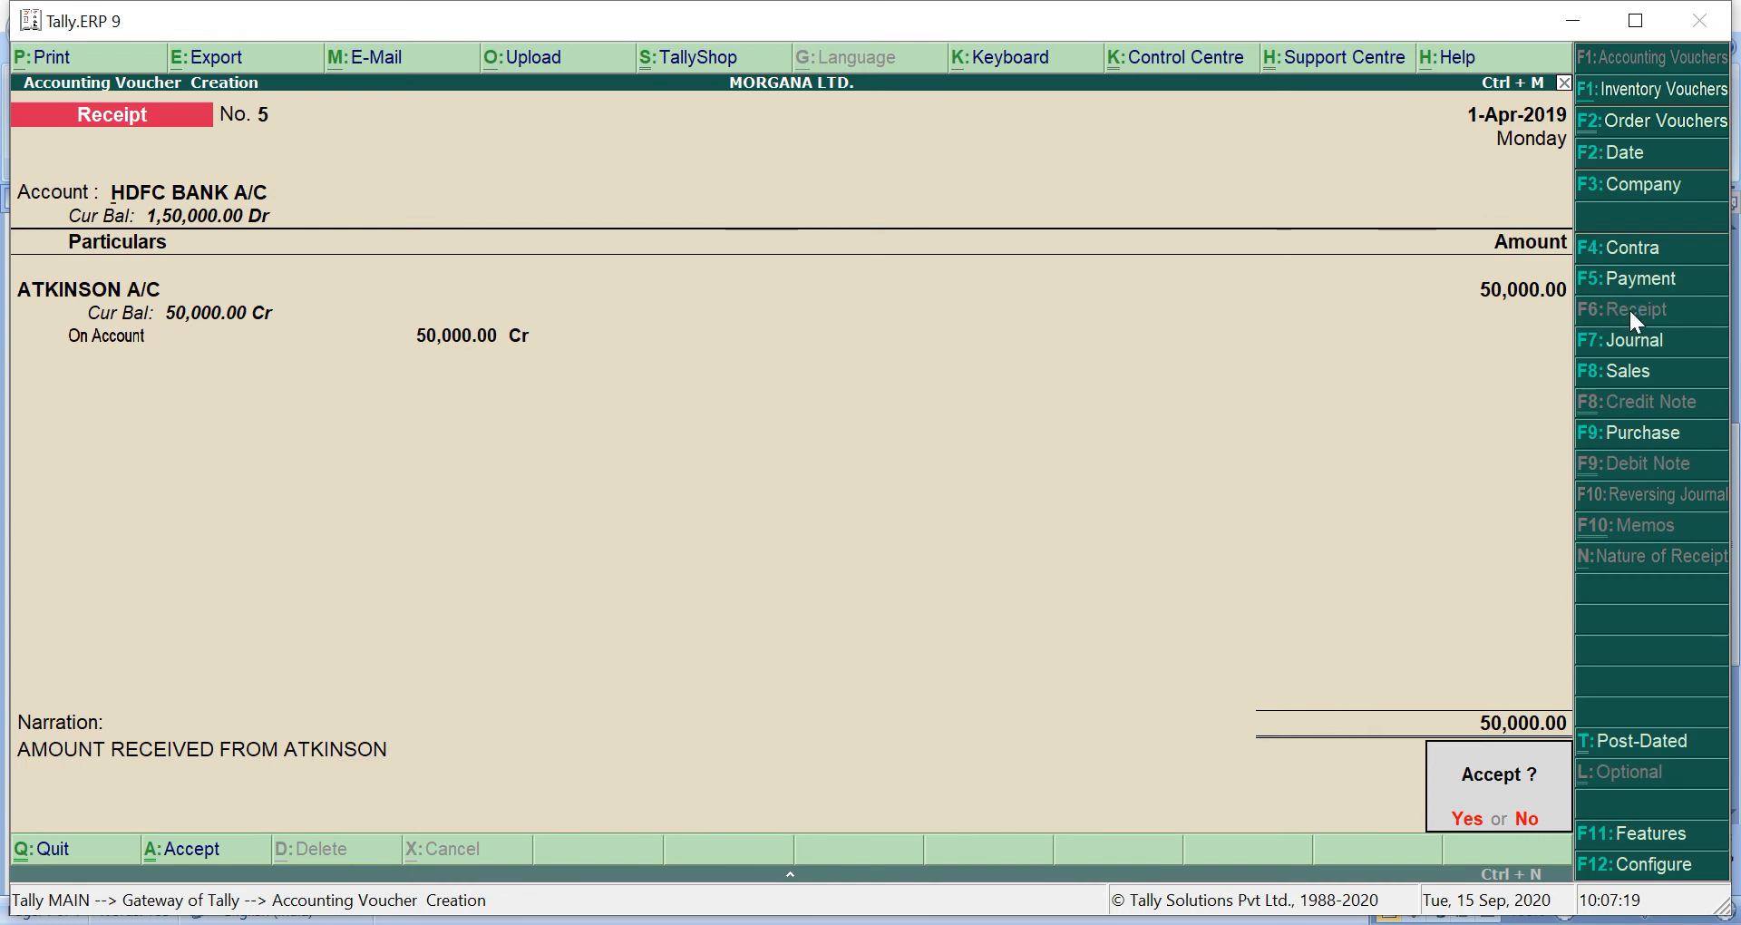
{"action": "key", "text": "Return"}
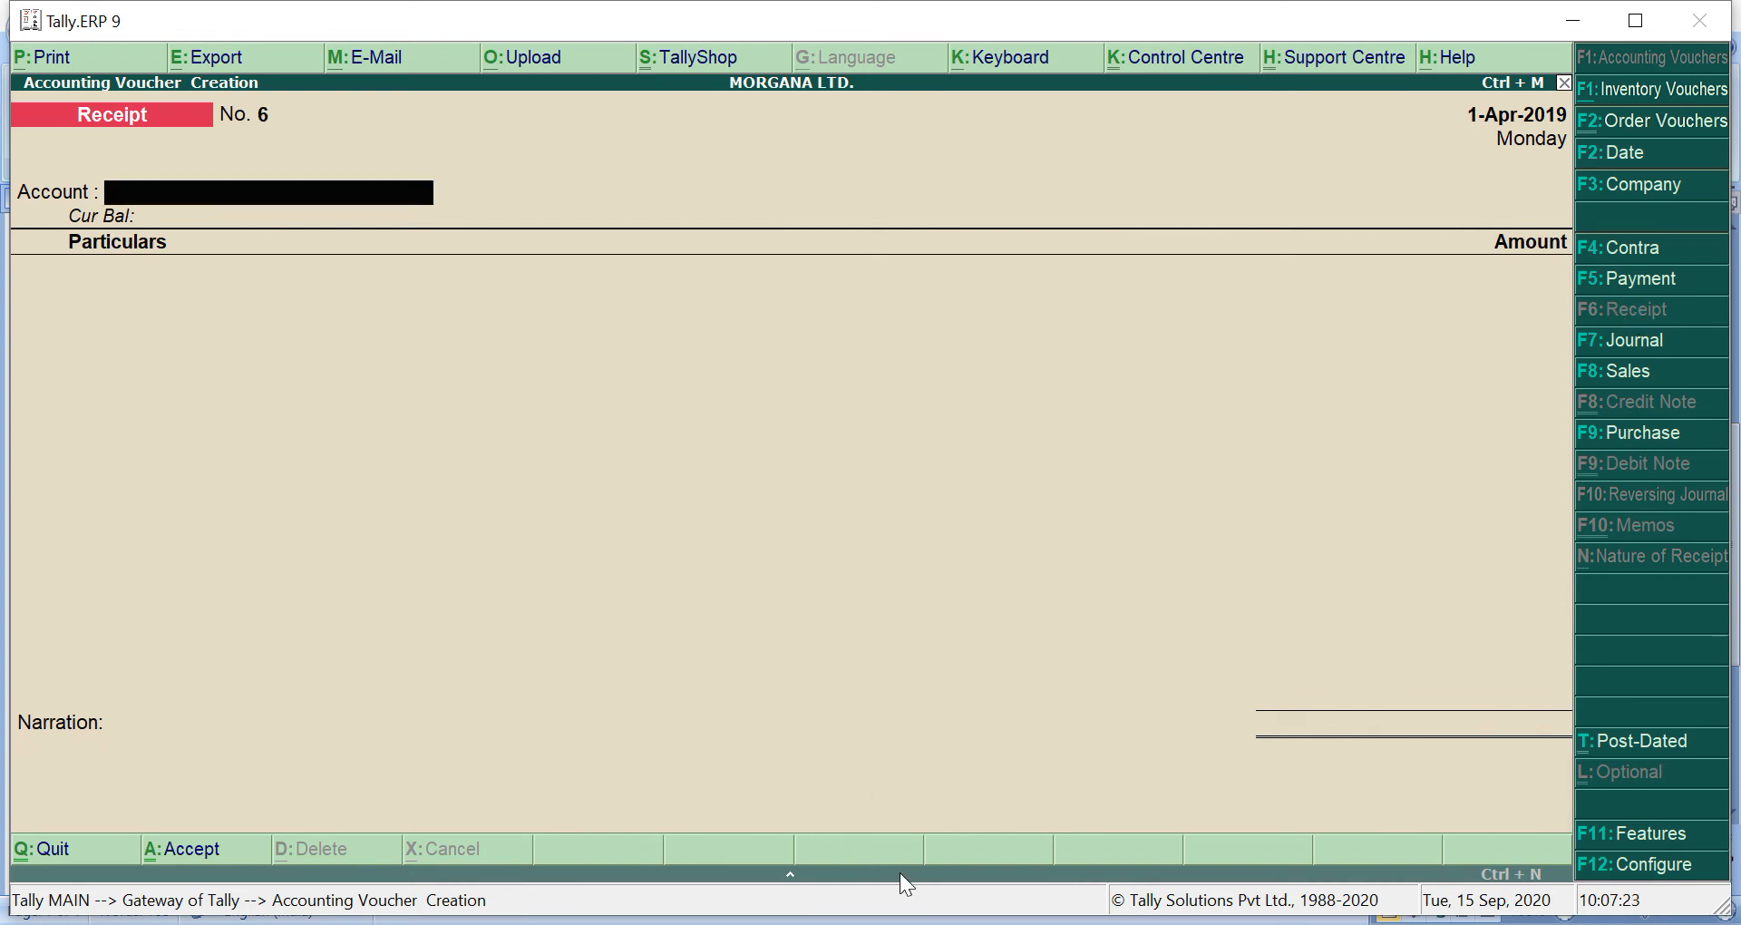
Check transaction 9 in the exercise document, then start a payment voucher from Cash with STATIONERY EXP. A/C as the particular
{"action": "key", "text": "alt+Tab"}
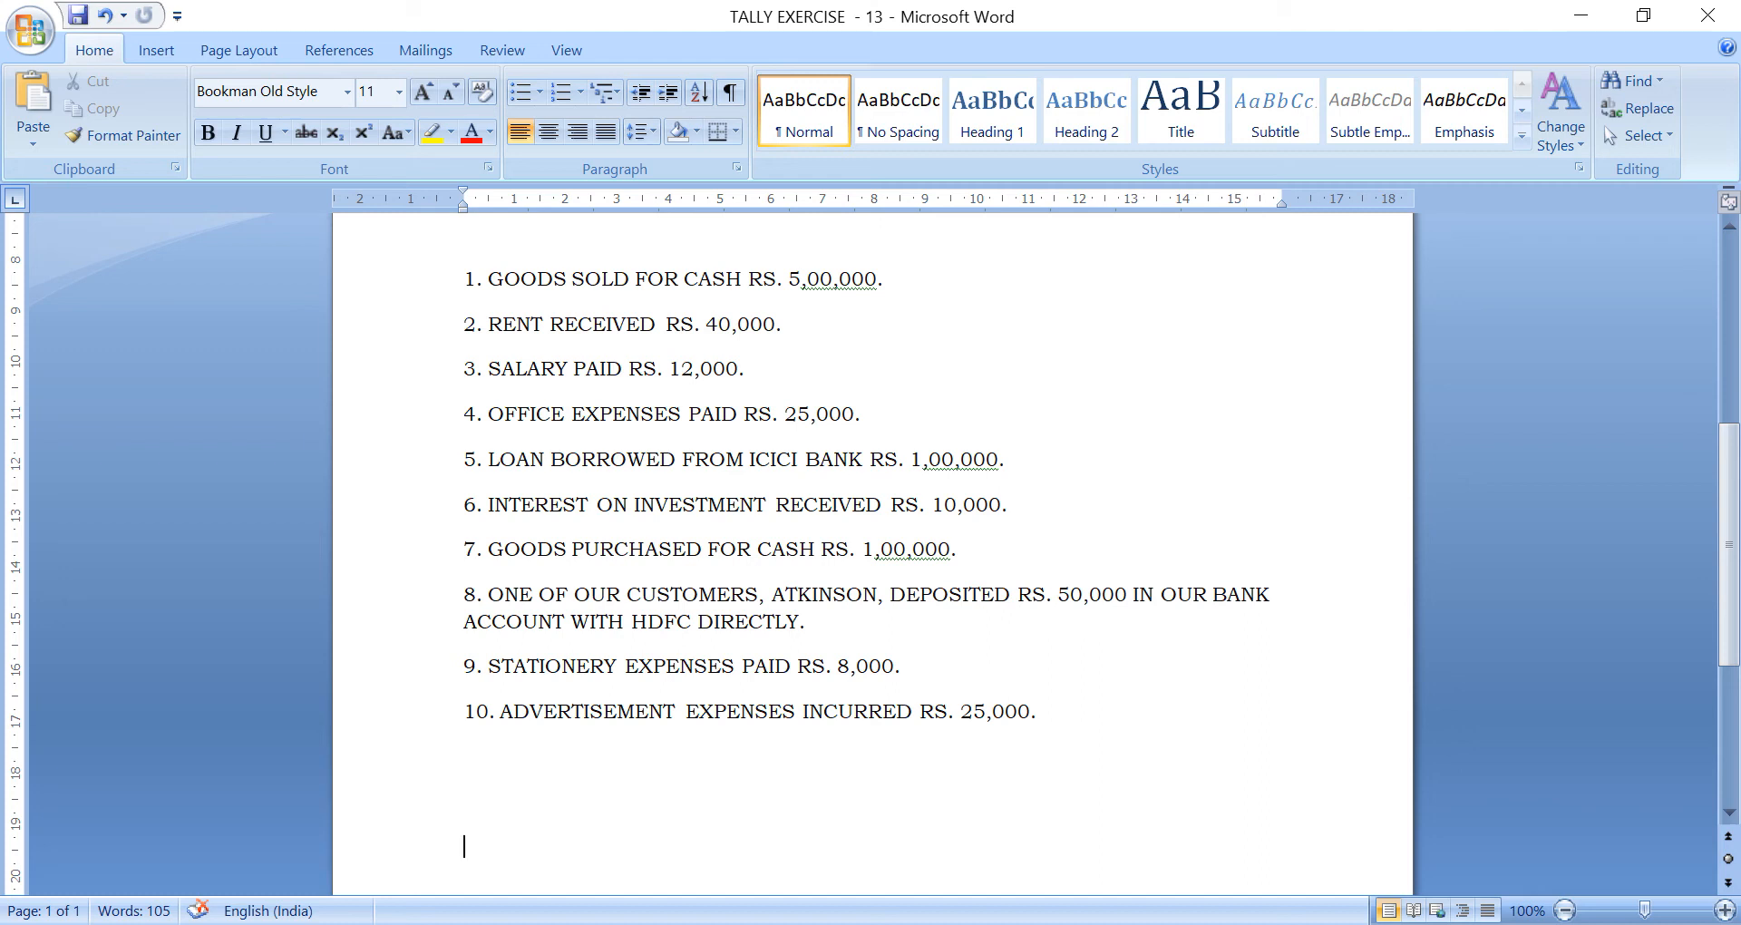
{"action": "key", "text": "alt+Tab"}
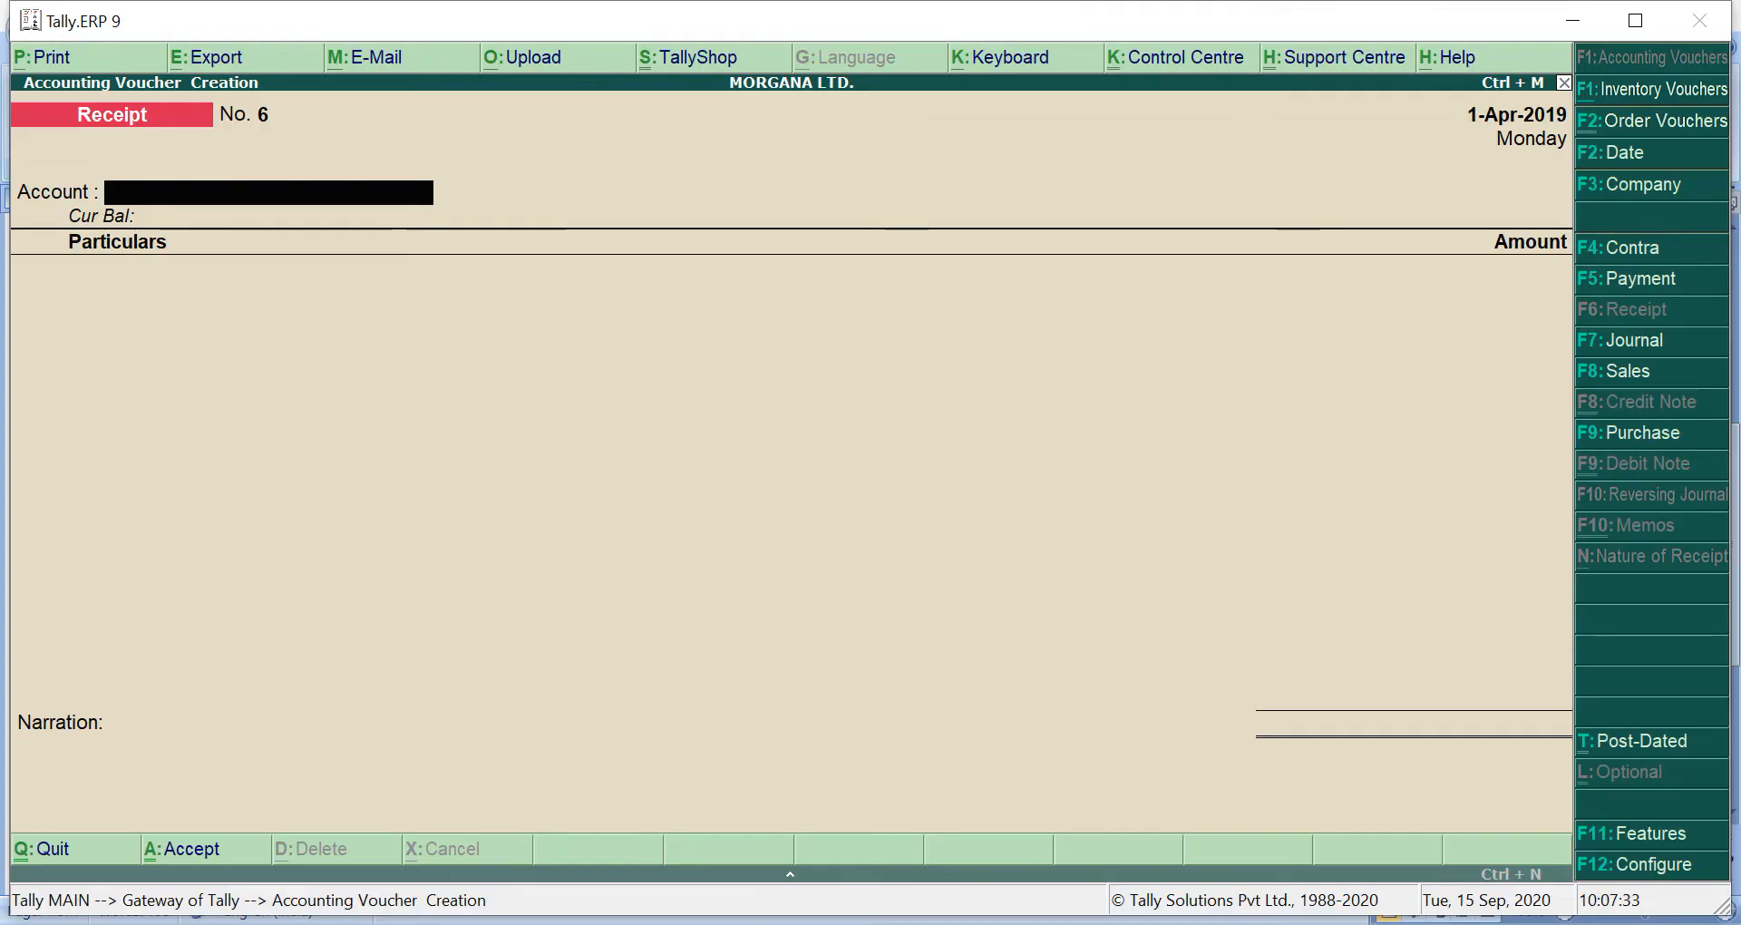
{"action": "left_click", "coordinate": [1657, 279]}
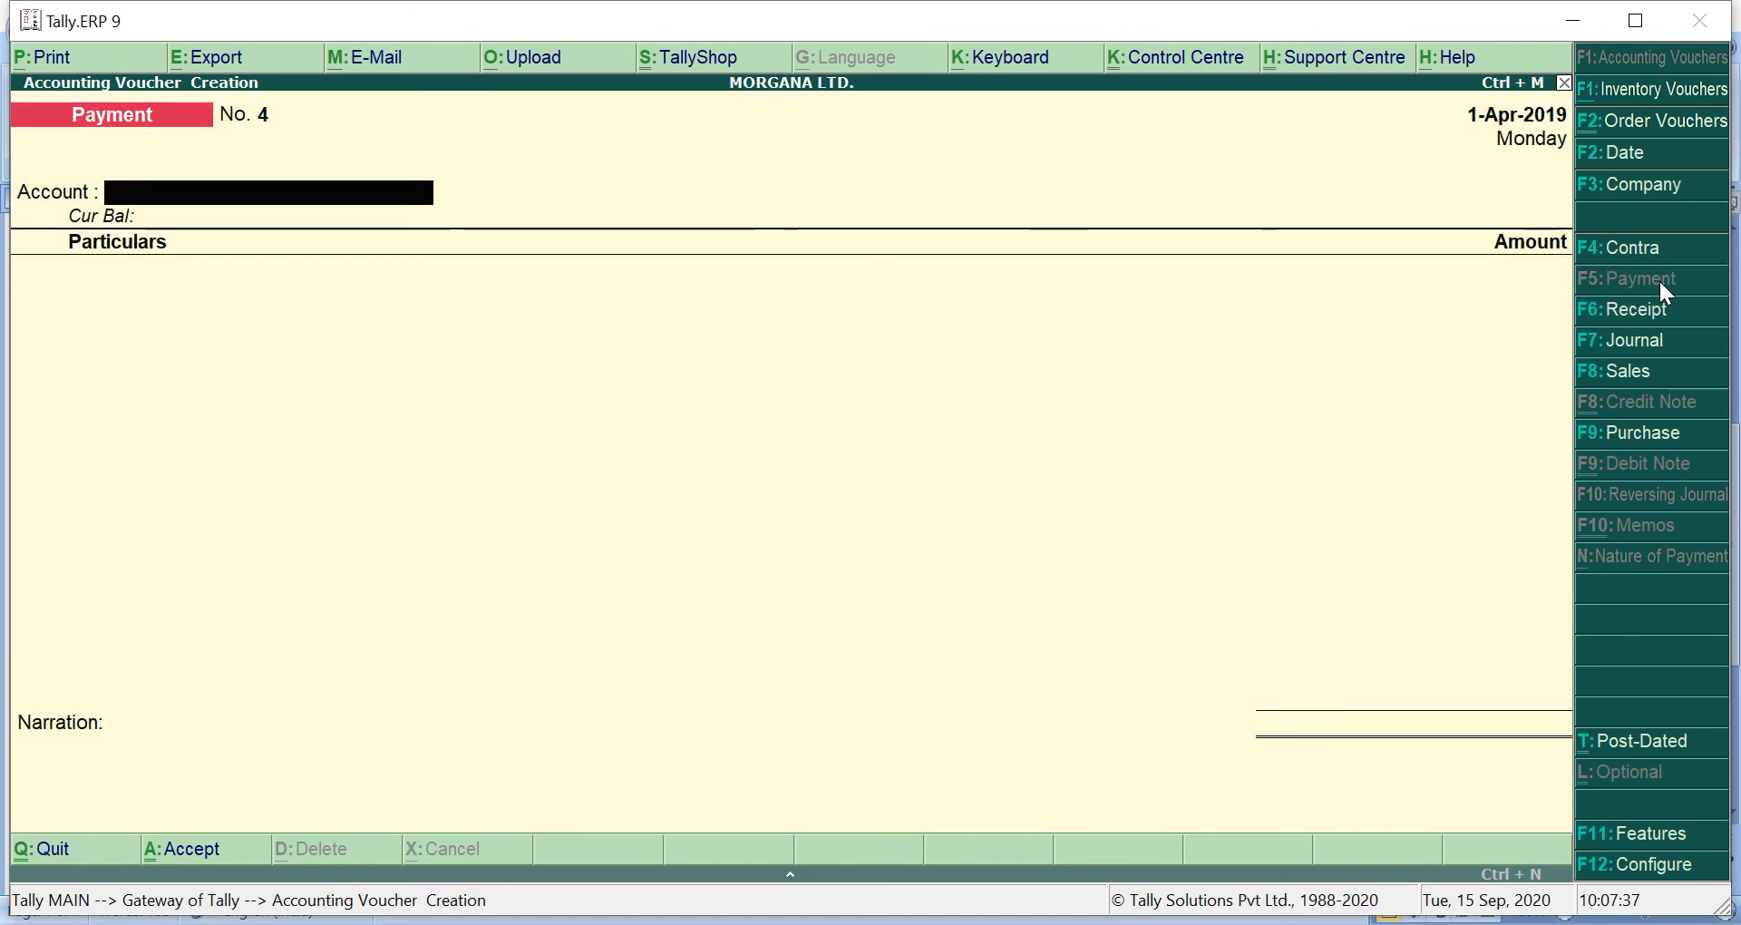
{"action": "type", "text": "C"}
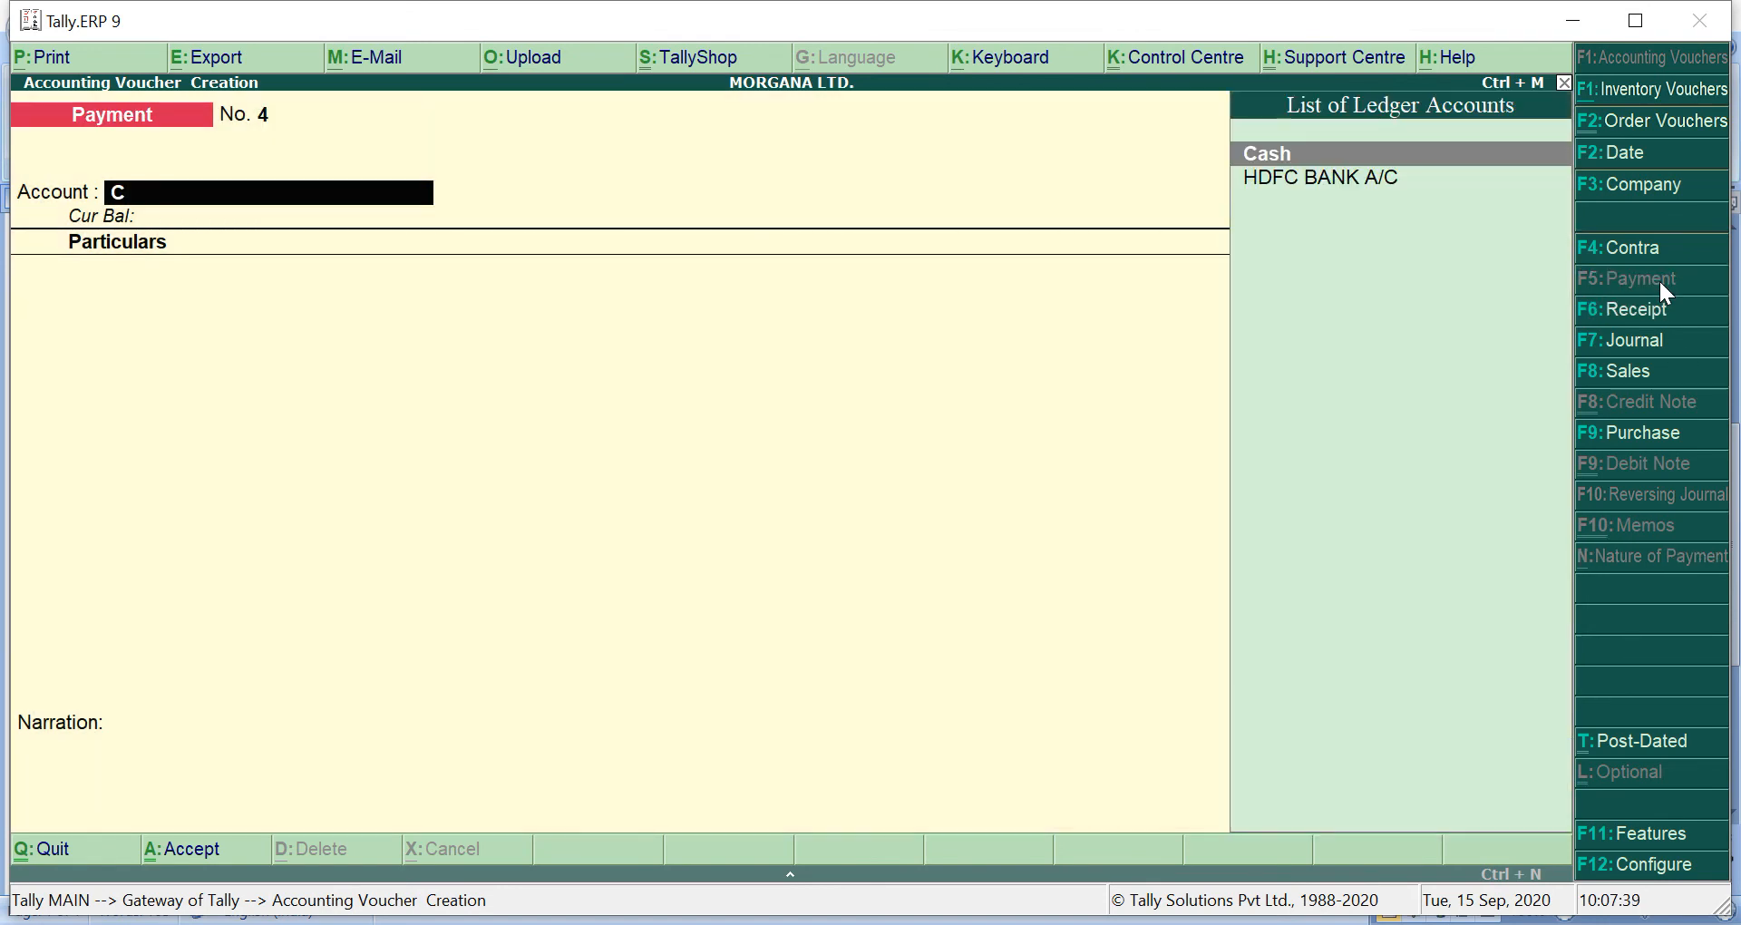
{"action": "key", "text": "Return"}
{"action": "type", "text": "S"}
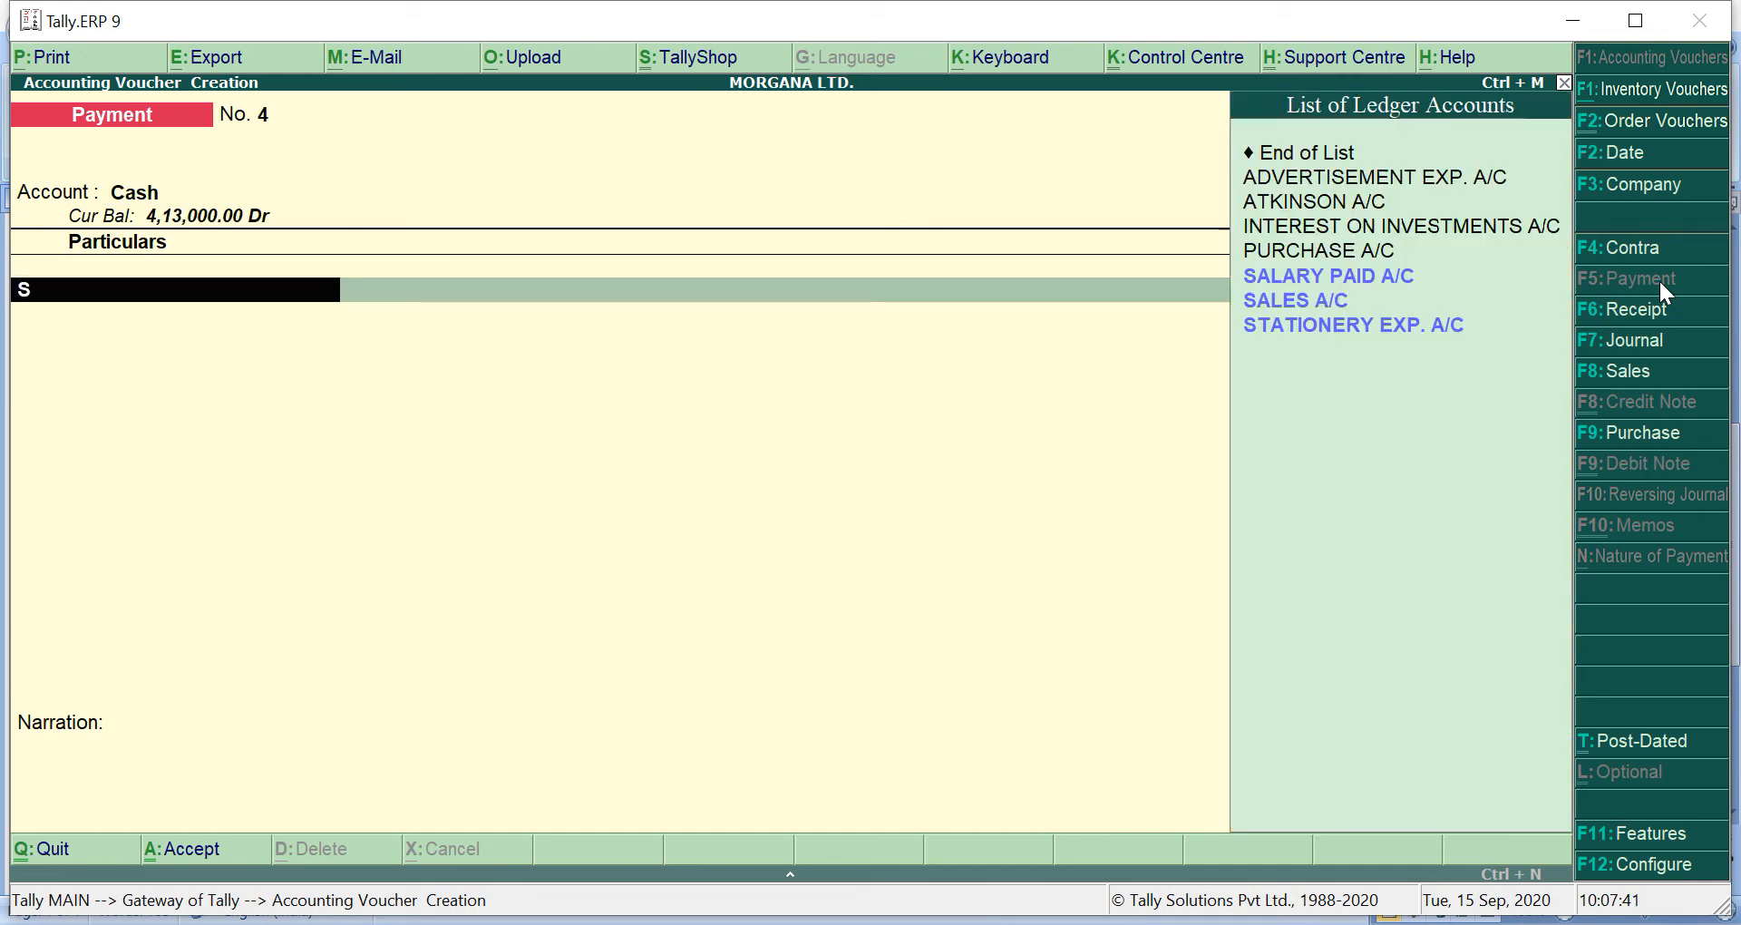
{"action": "key", "text": "Down"}
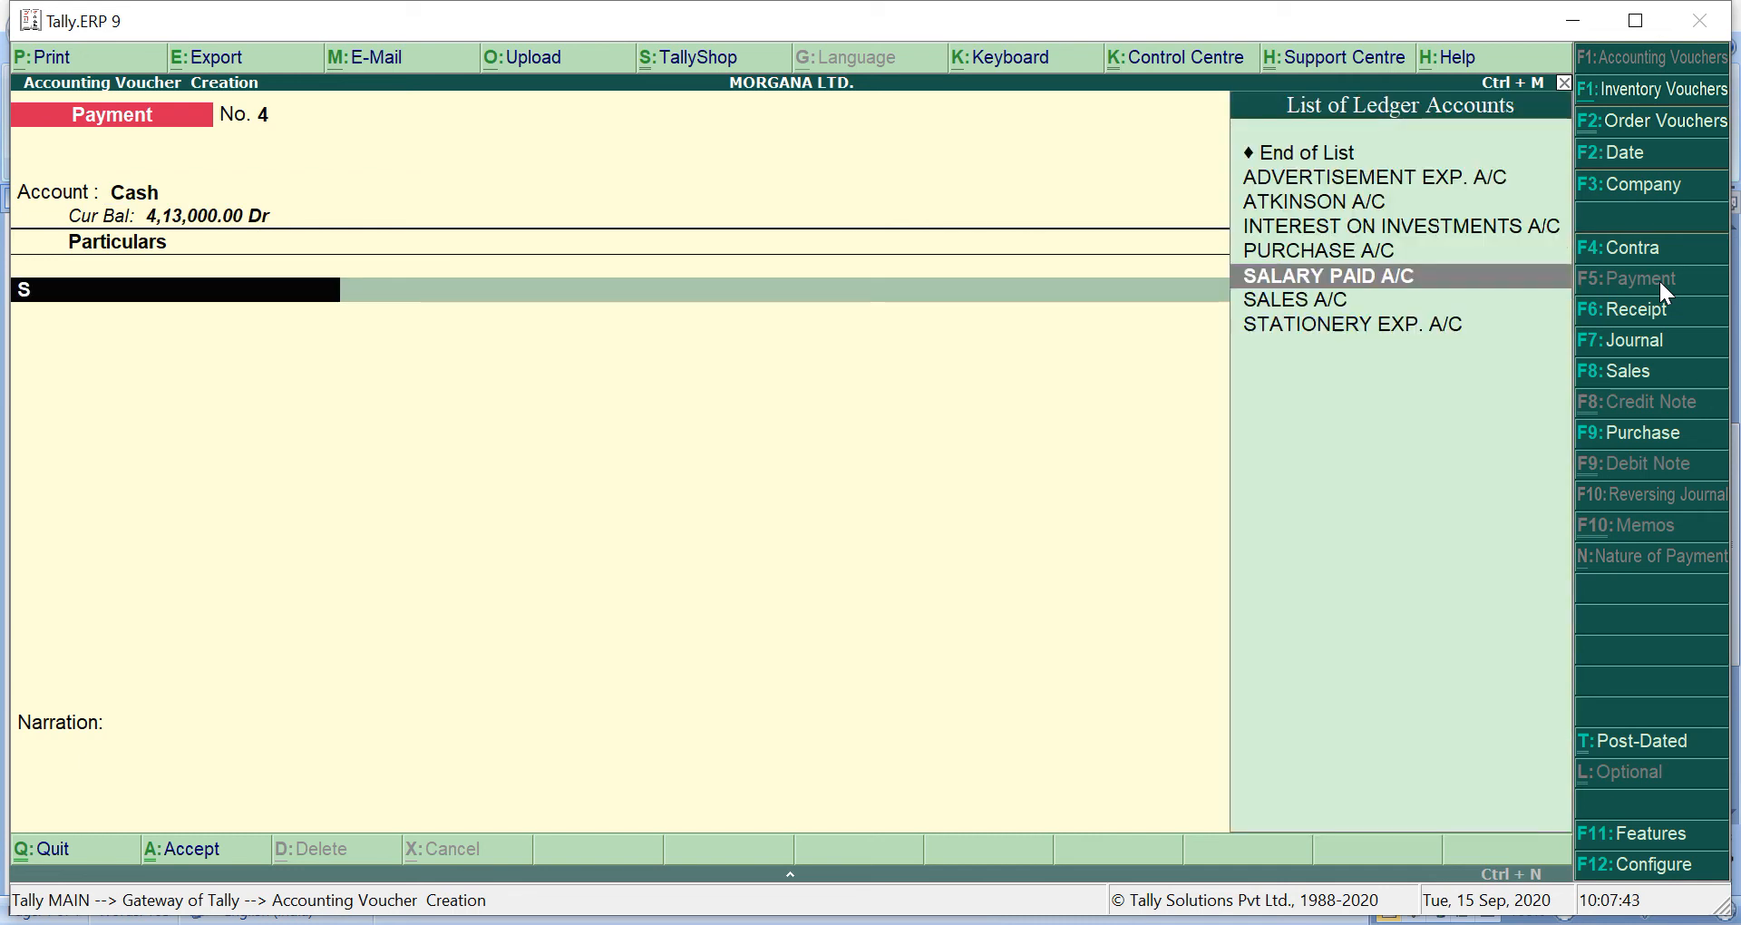
{"action": "key", "text": "Down"}
{"action": "key", "text": "Down"}
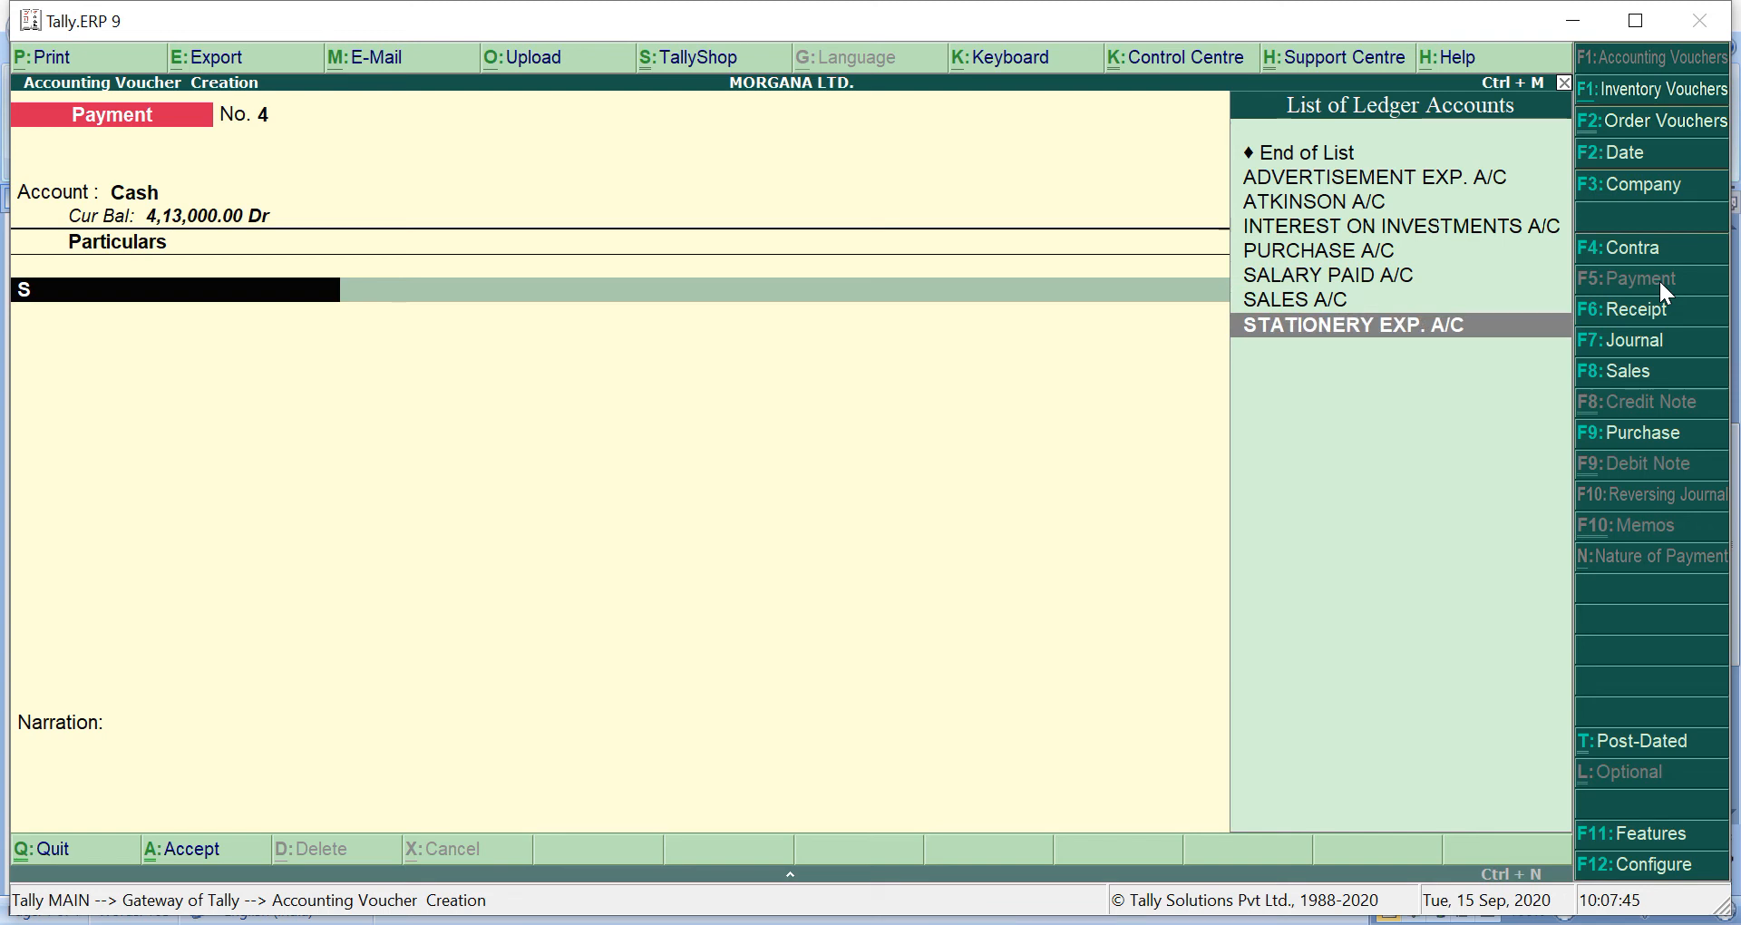
{"action": "key", "text": "Return"}
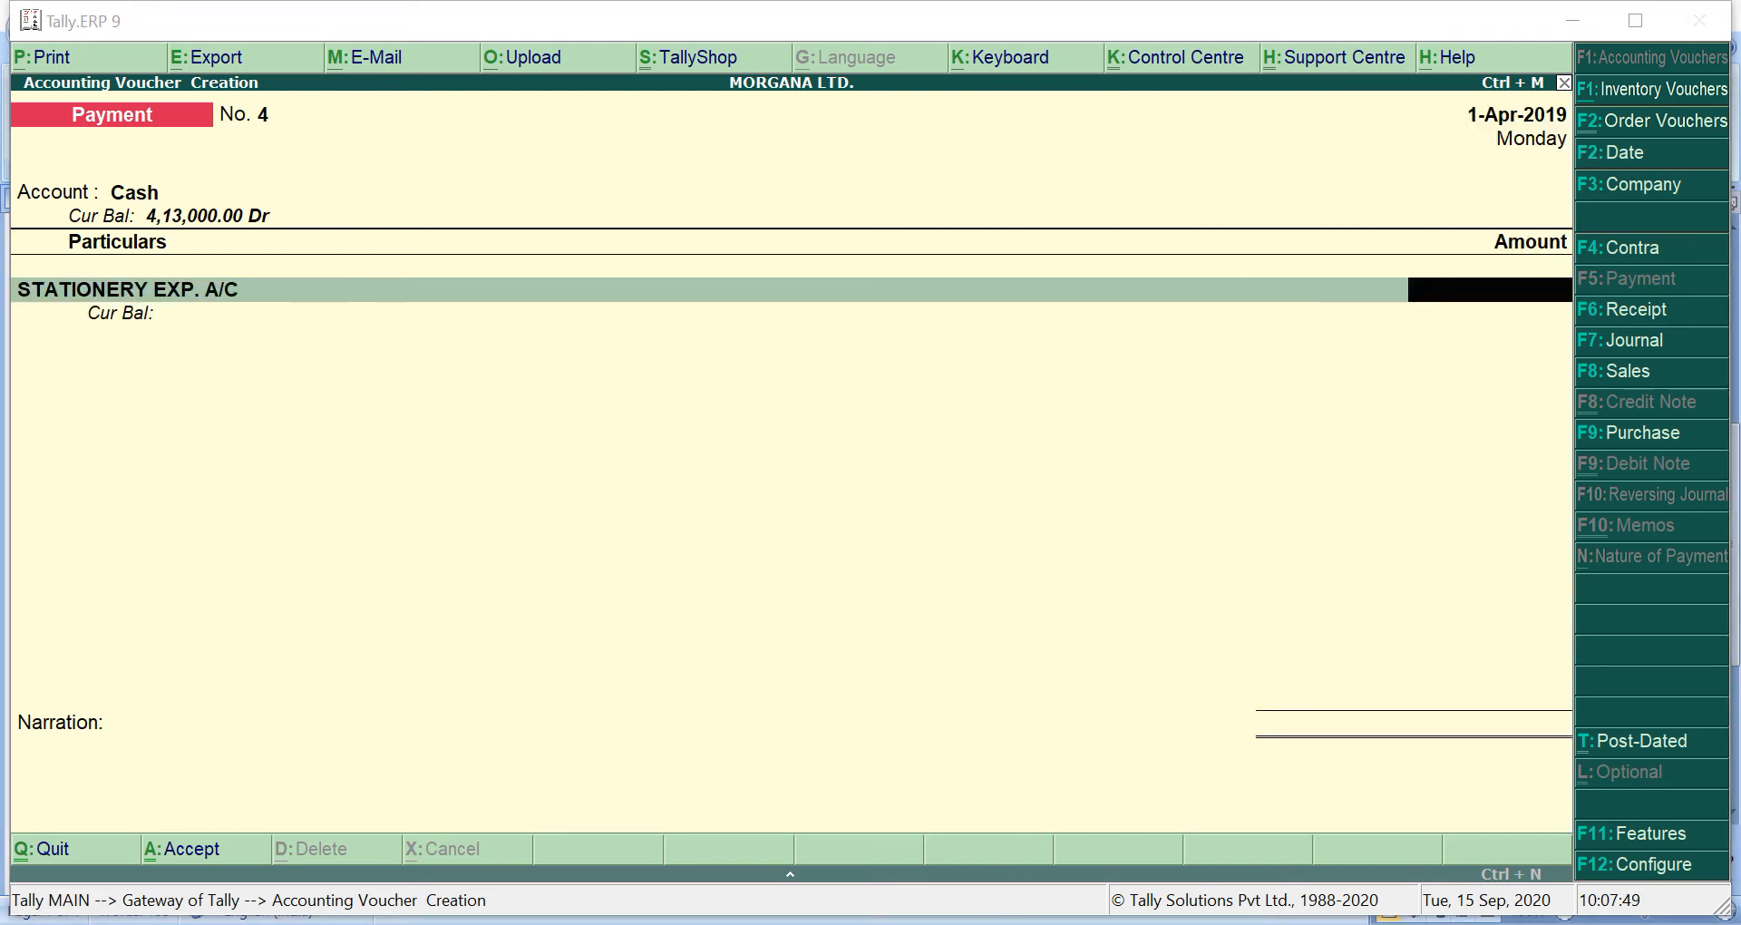
Recheck the stationery amount in the exercise and enter 8000 against STATIONERY EXP. A/C
{"action": "key", "text": "alt+Tab"}
{"action": "key", "text": "alt+Tab"}
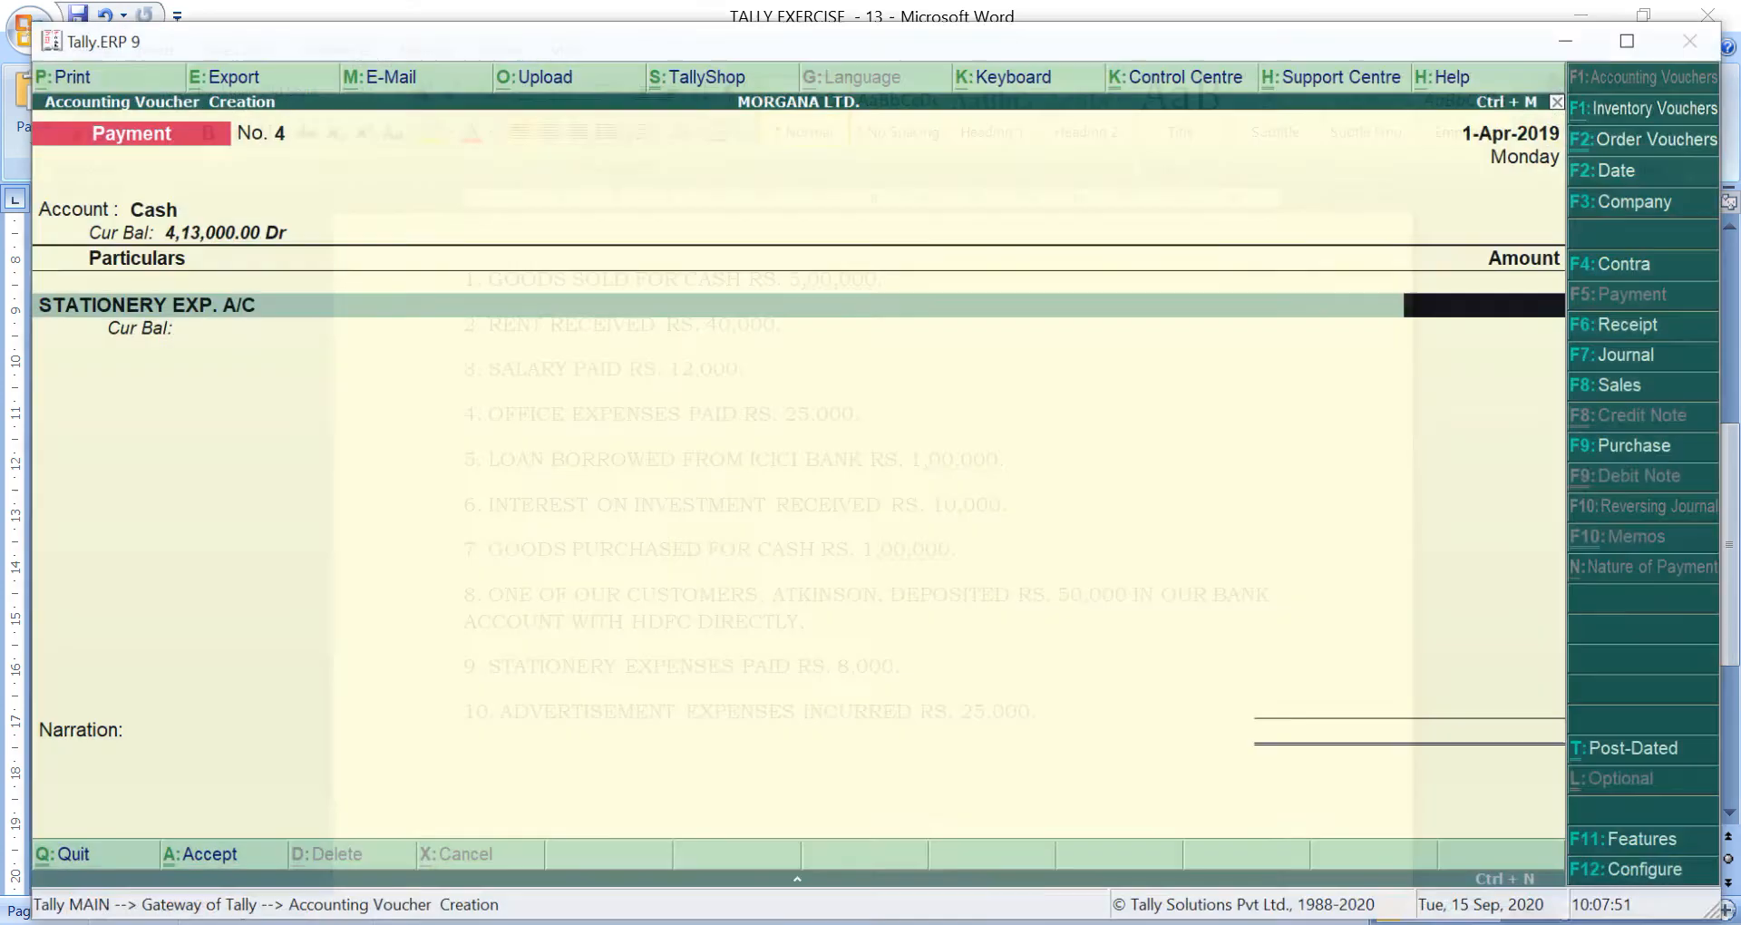
{"action": "type", "text": "8,00"}
{"action": "type", "text": "000"}
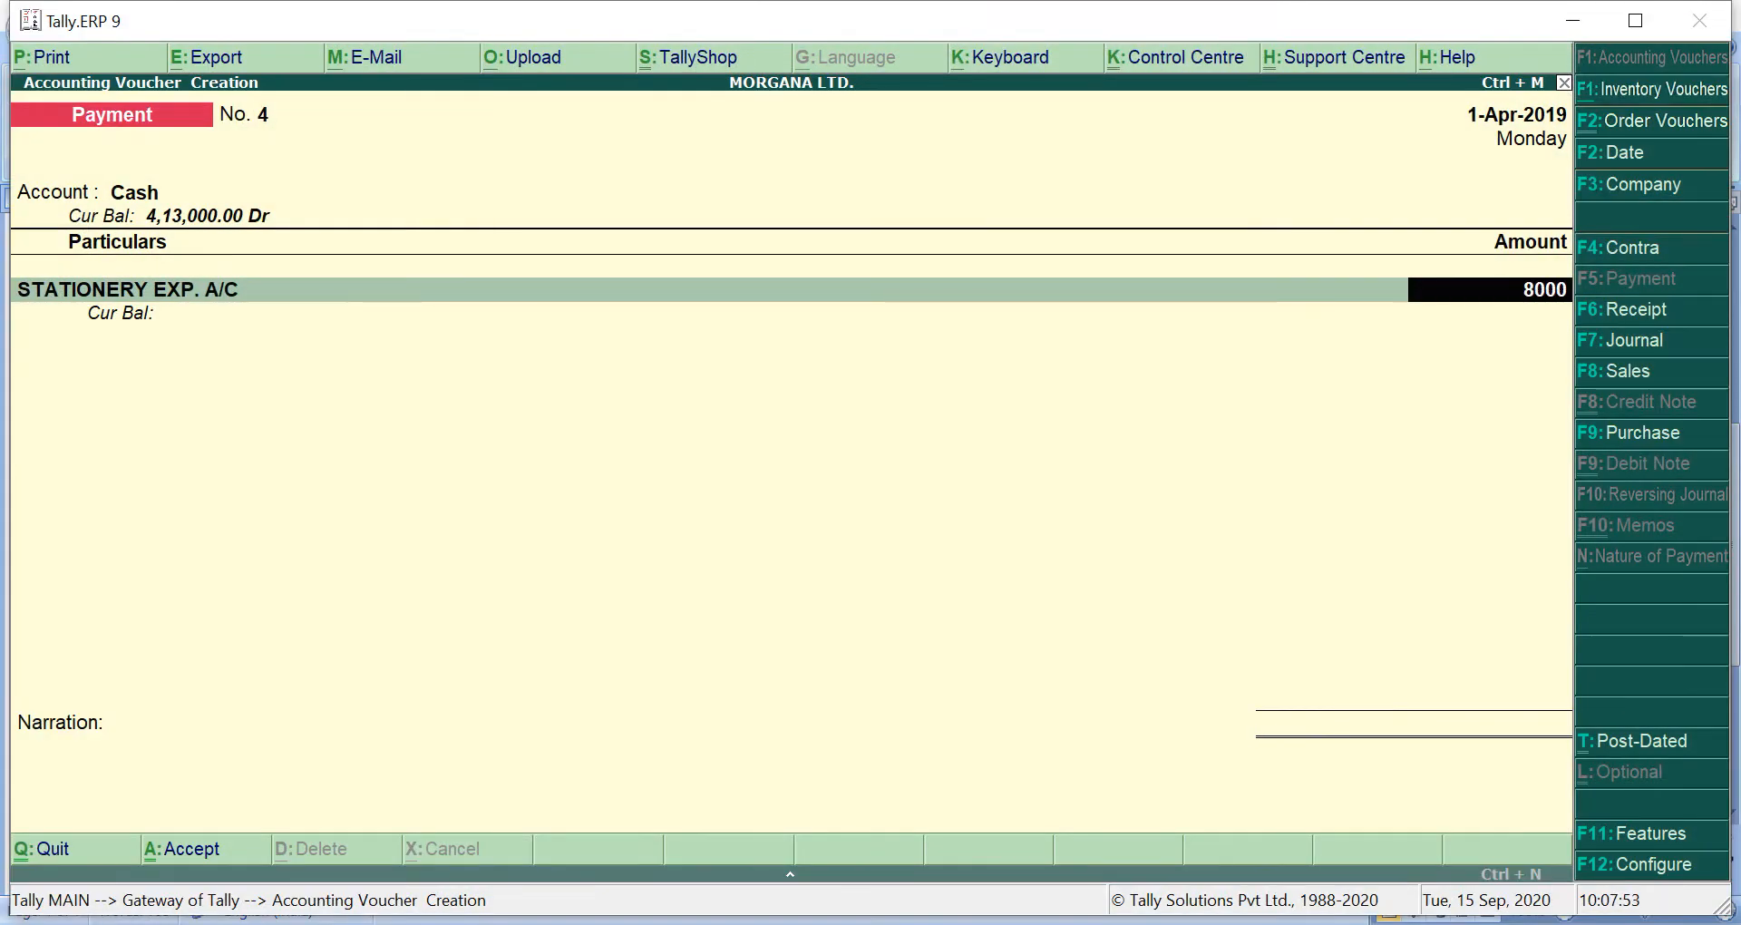
{"action": "key", "text": "Return"}
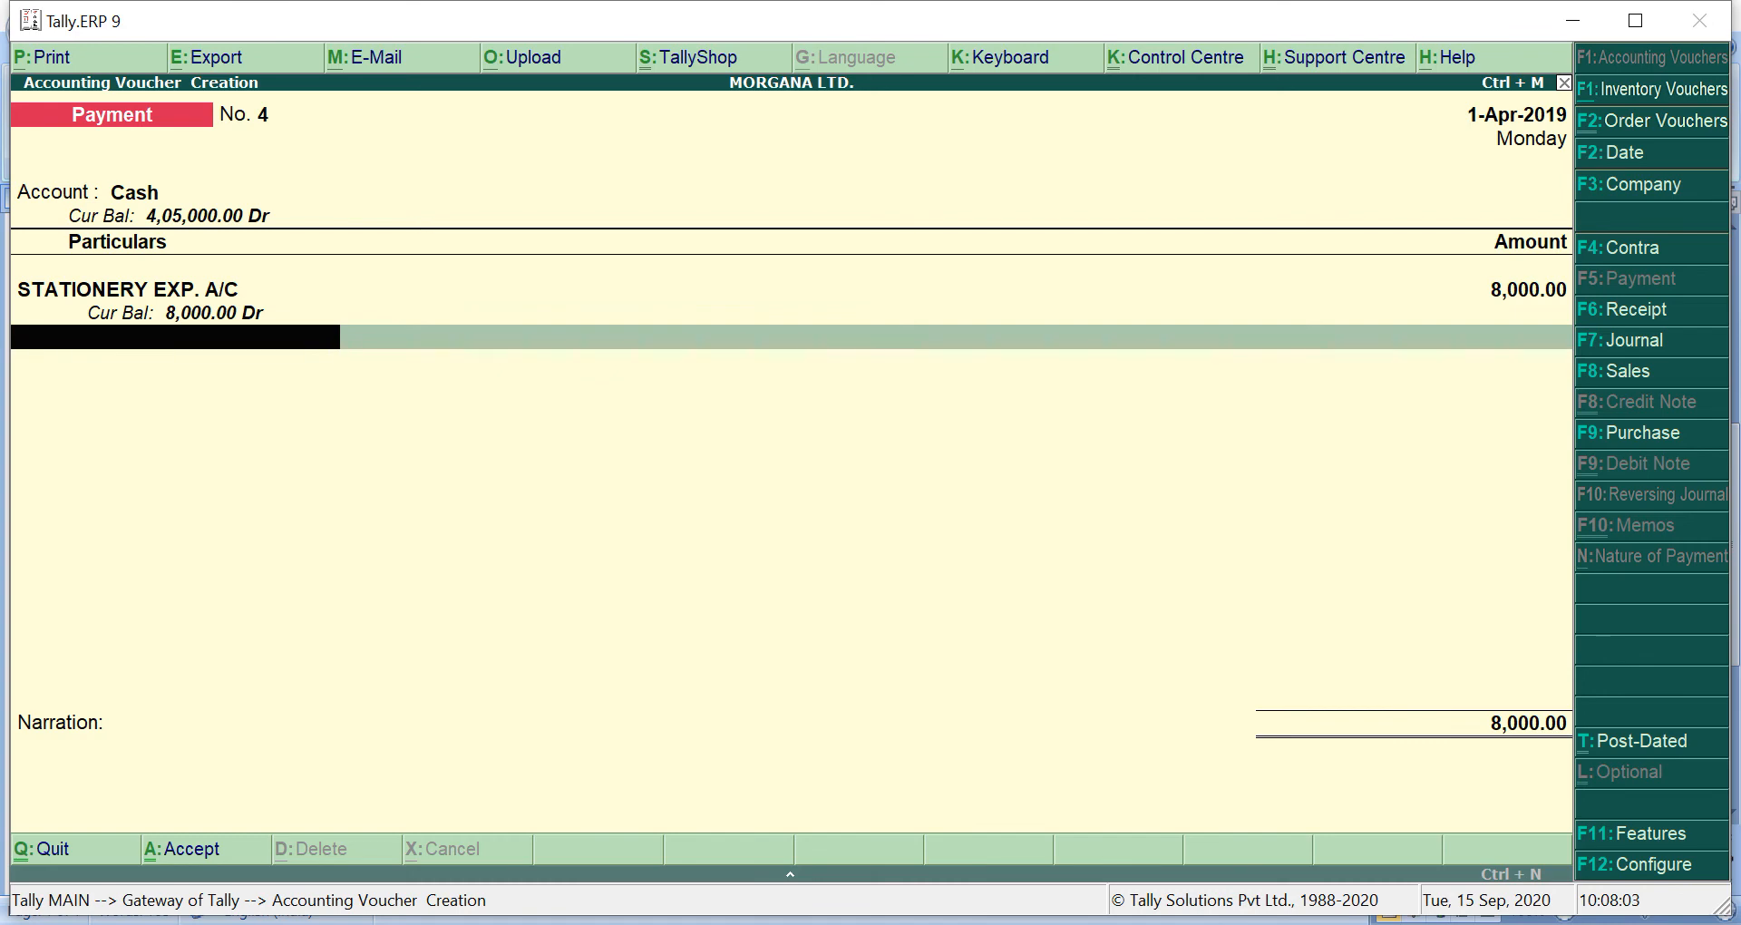
End the particulars after the stationery line and save the payment voucher with a blank narration
{"action": "key", "text": "alt+Tab"}
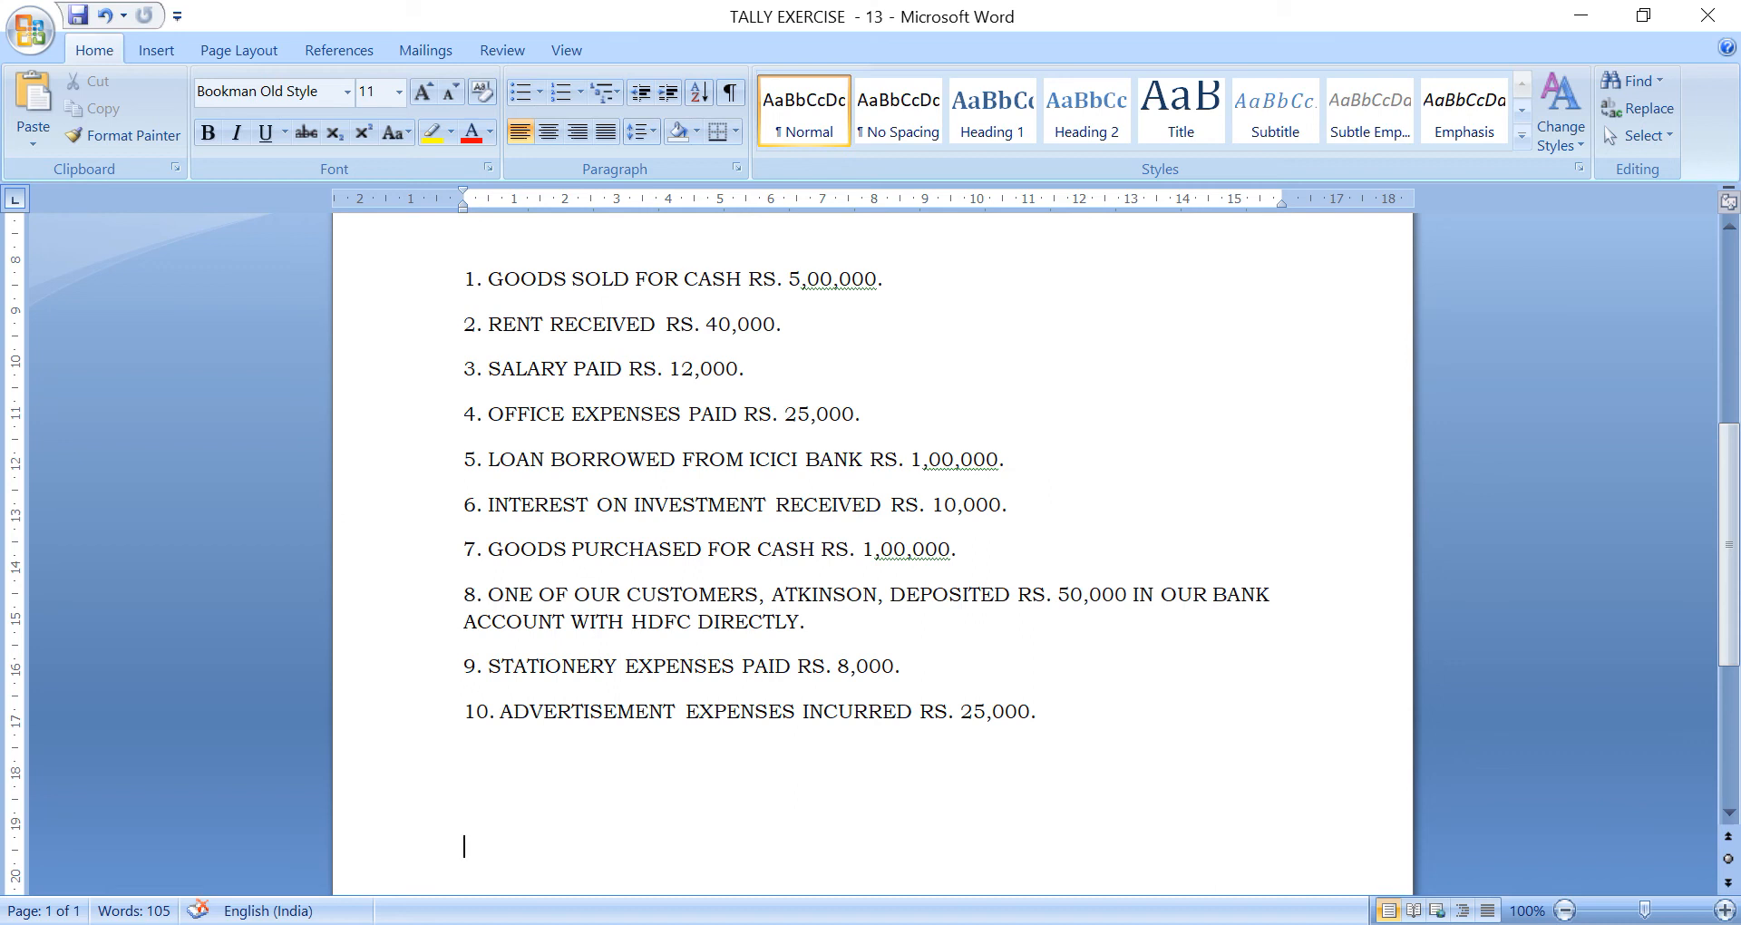
{"action": "key", "text": "alt+Tab"}
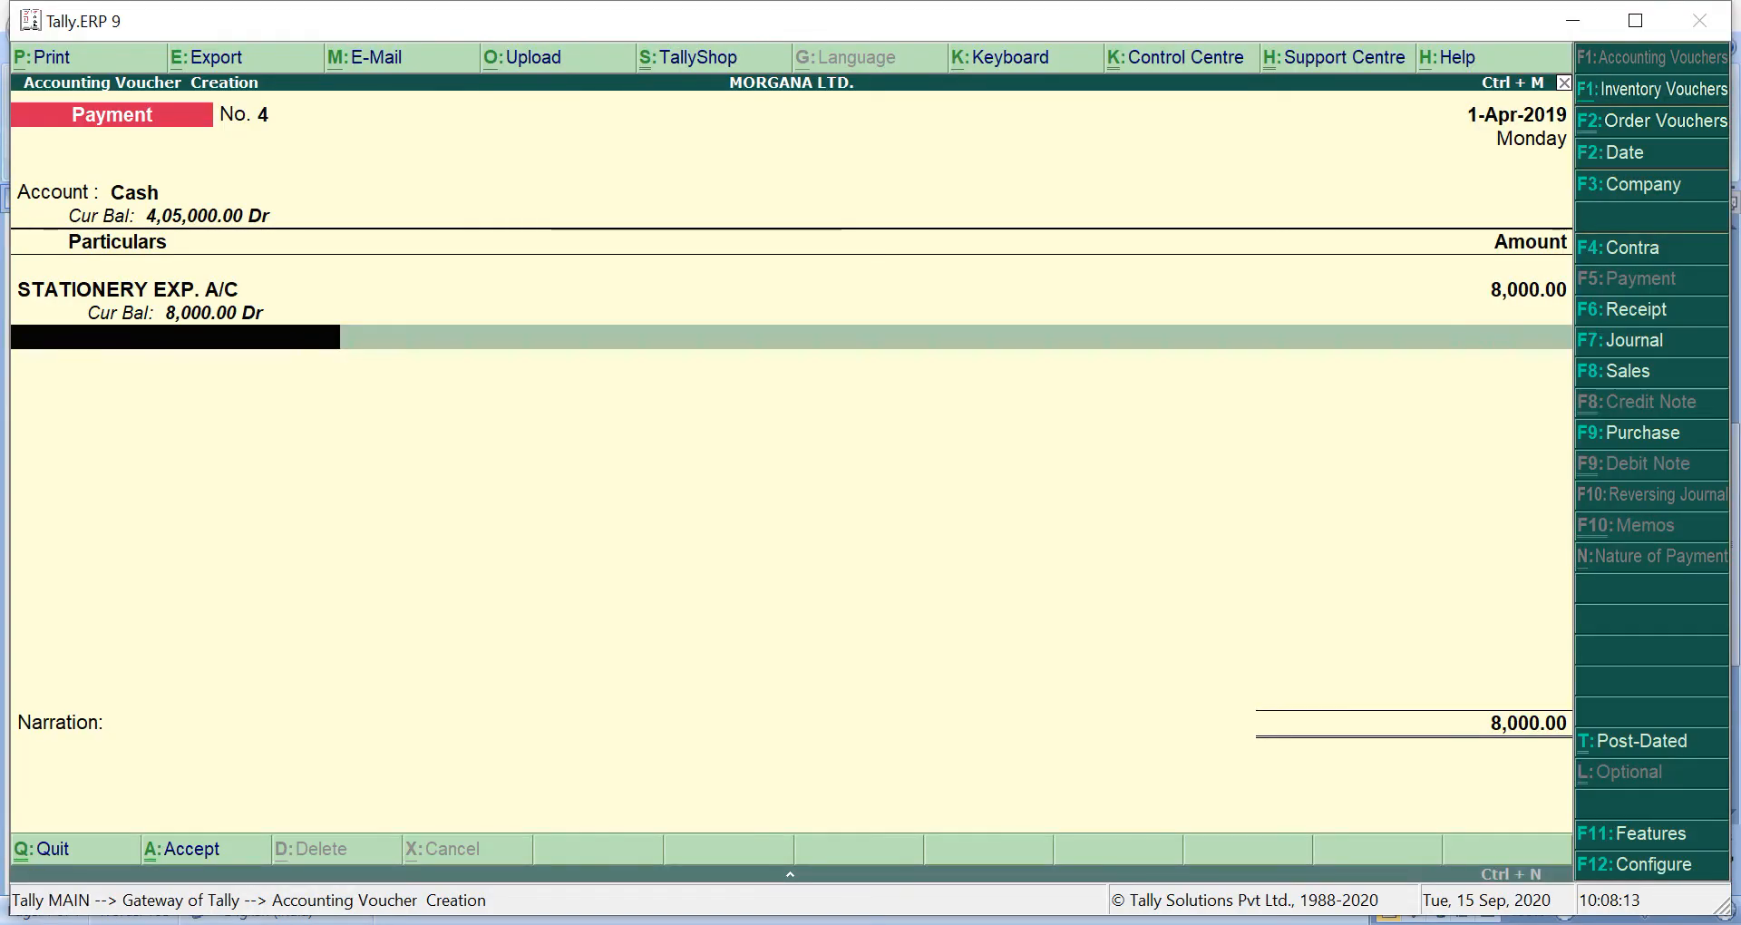
{"action": "type", "text": "A"}
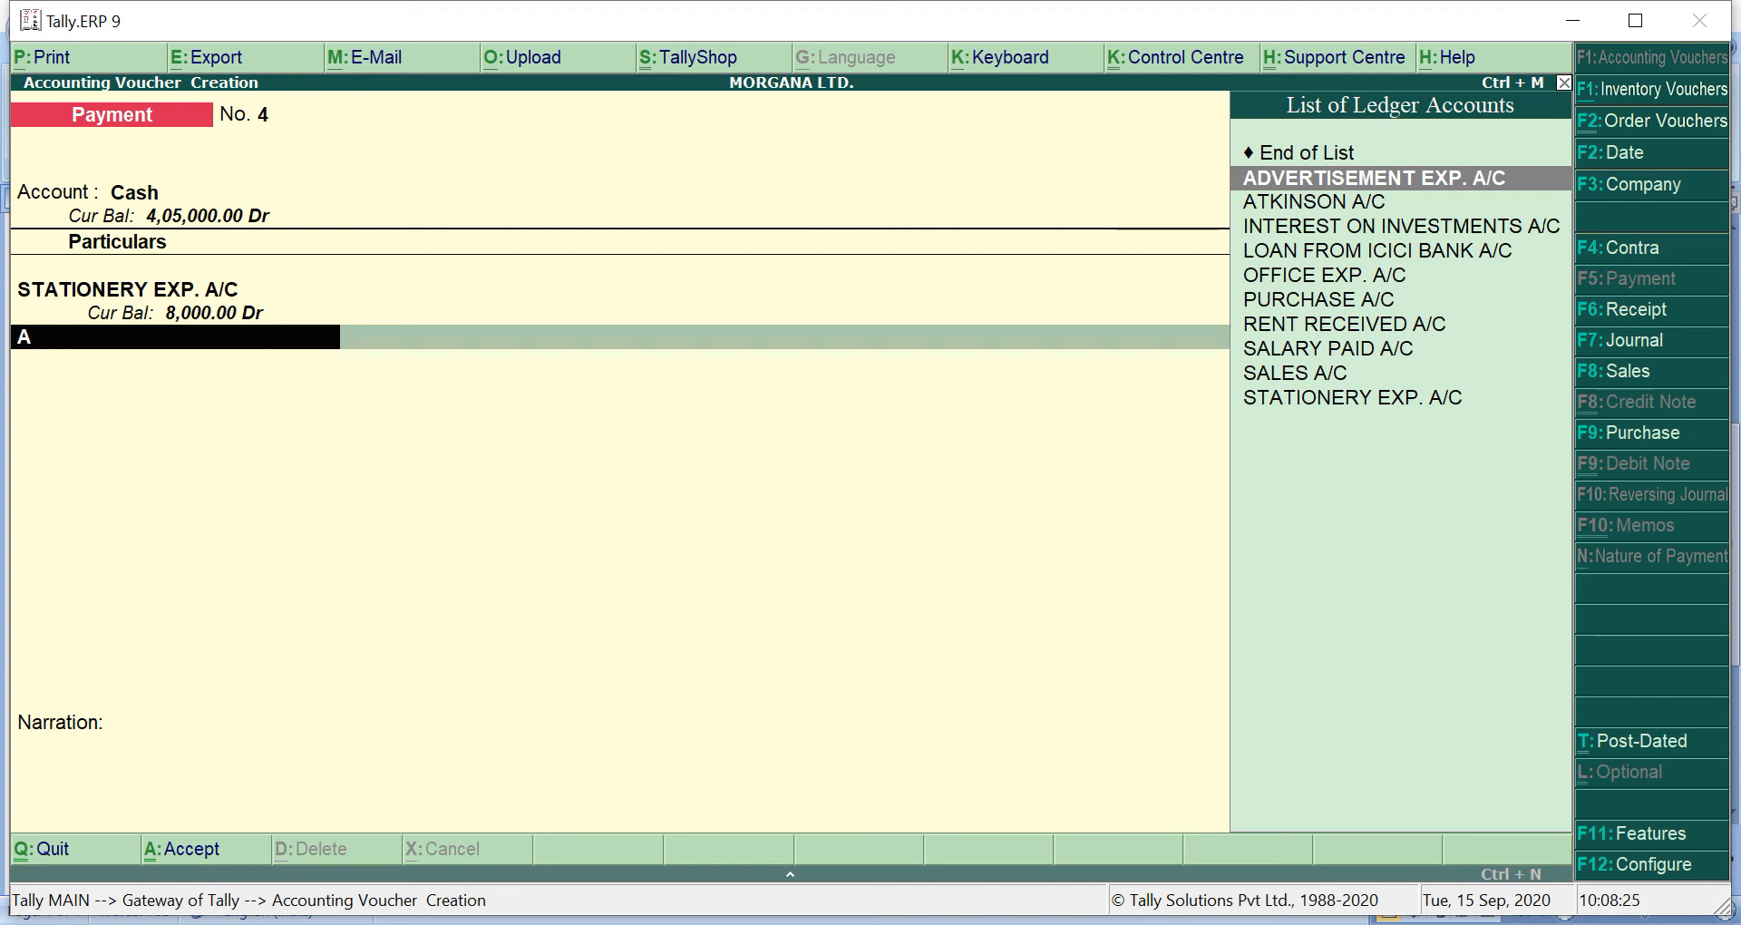
{"action": "key", "text": "BackSpace"}
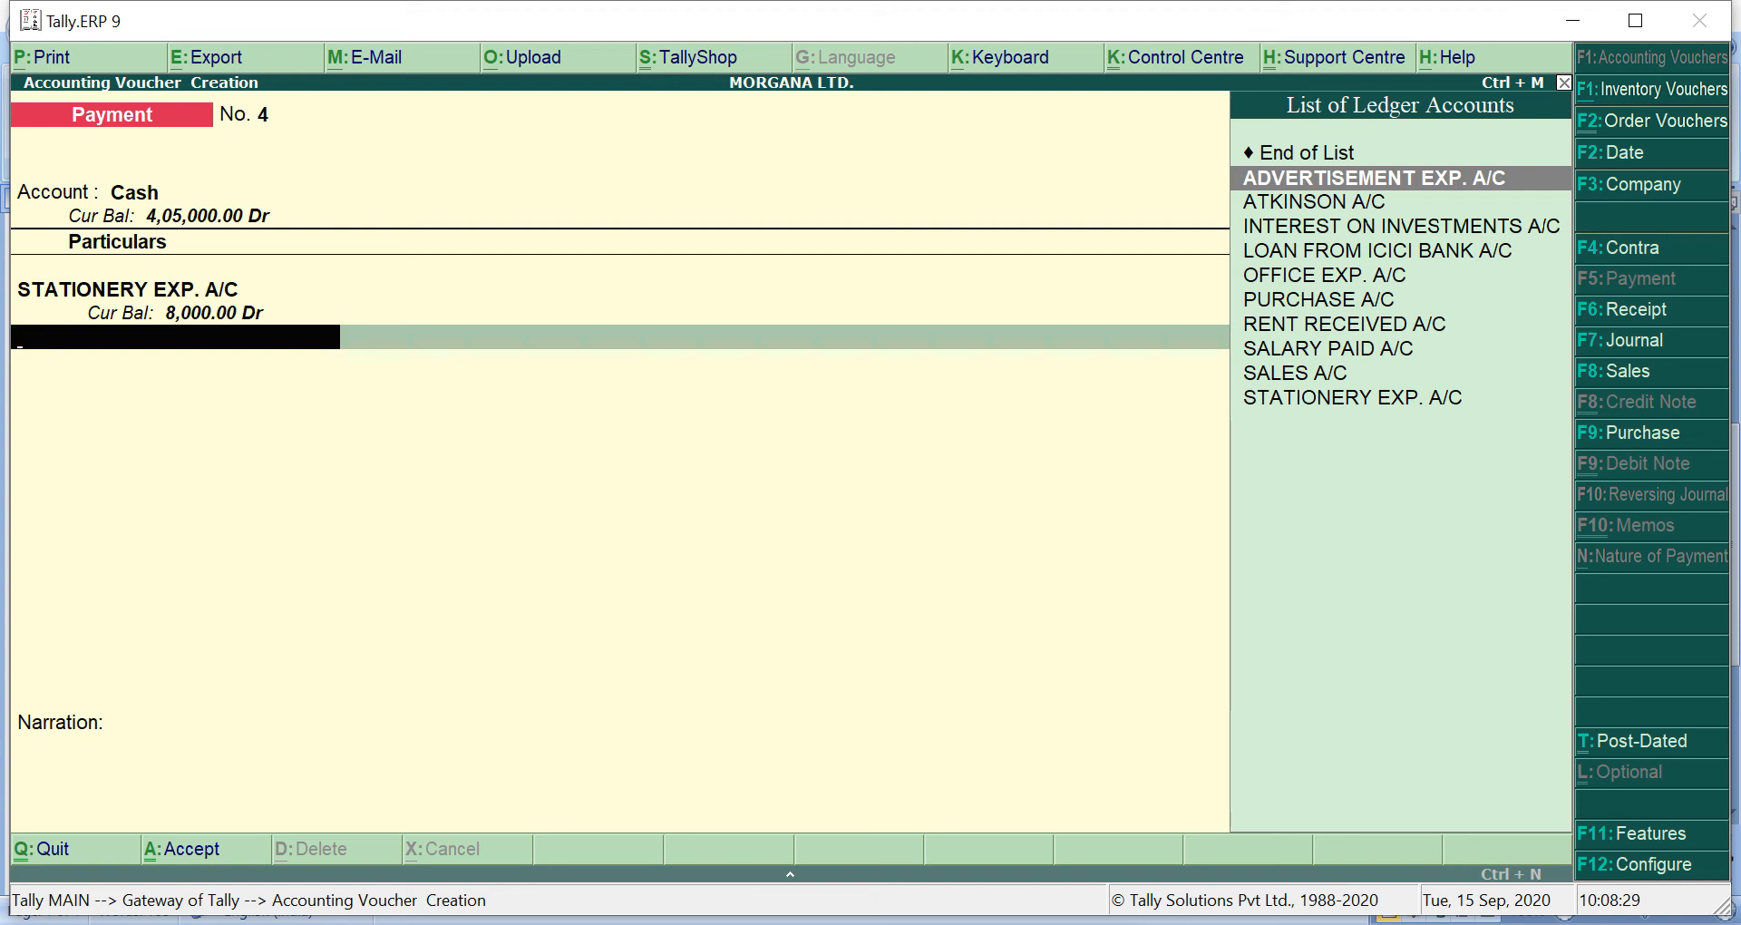
{"action": "key", "text": "Return"}
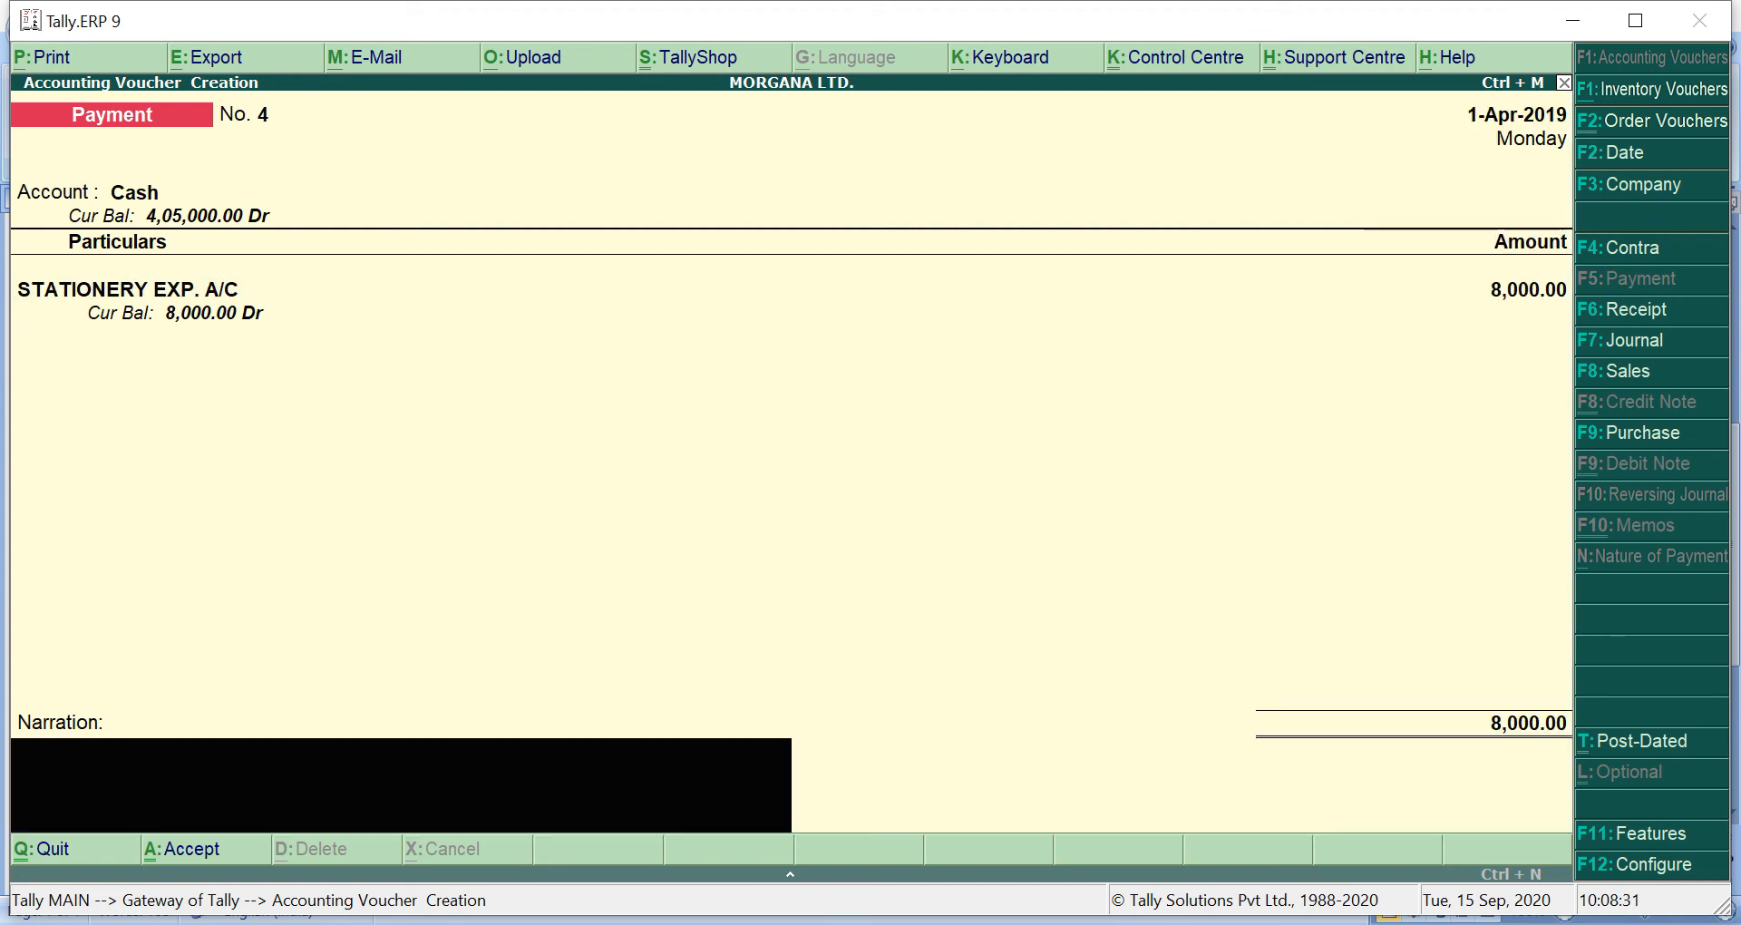
{"action": "key", "text": "Return"}
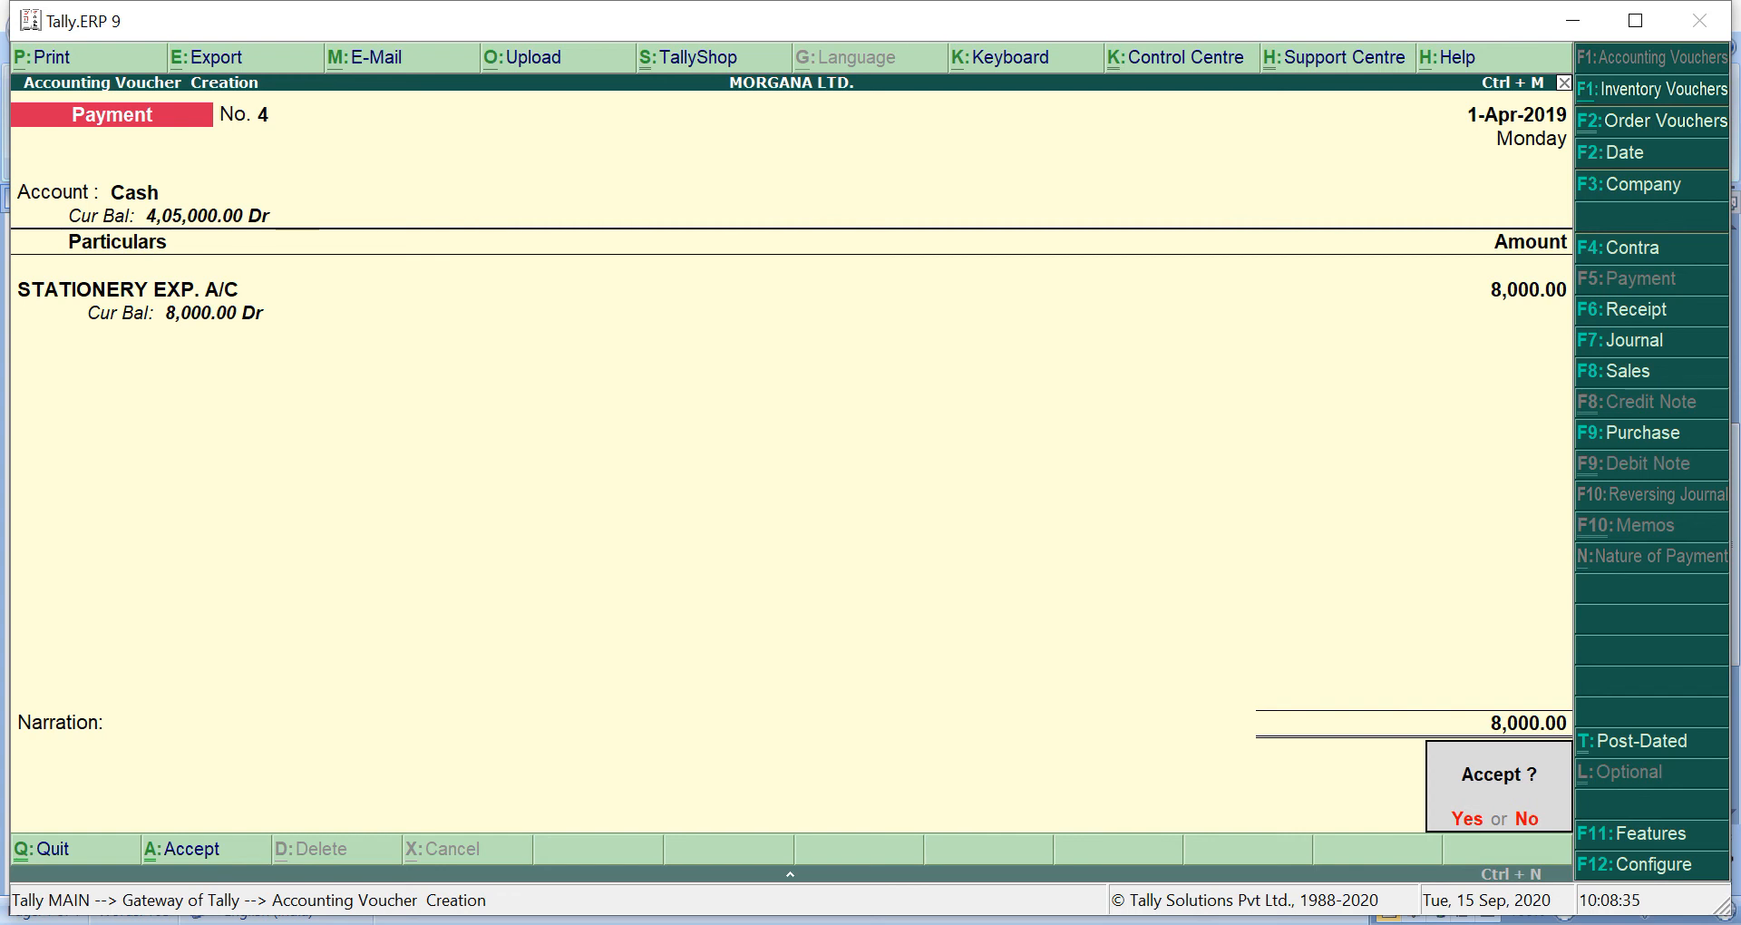
{"action": "key", "text": "y"}
Fill the new payment voucher with Cash as the account and ADVERTISEMENT EXP. A/C at 25000, and finish the particulars
{"action": "type", "text": "C"}
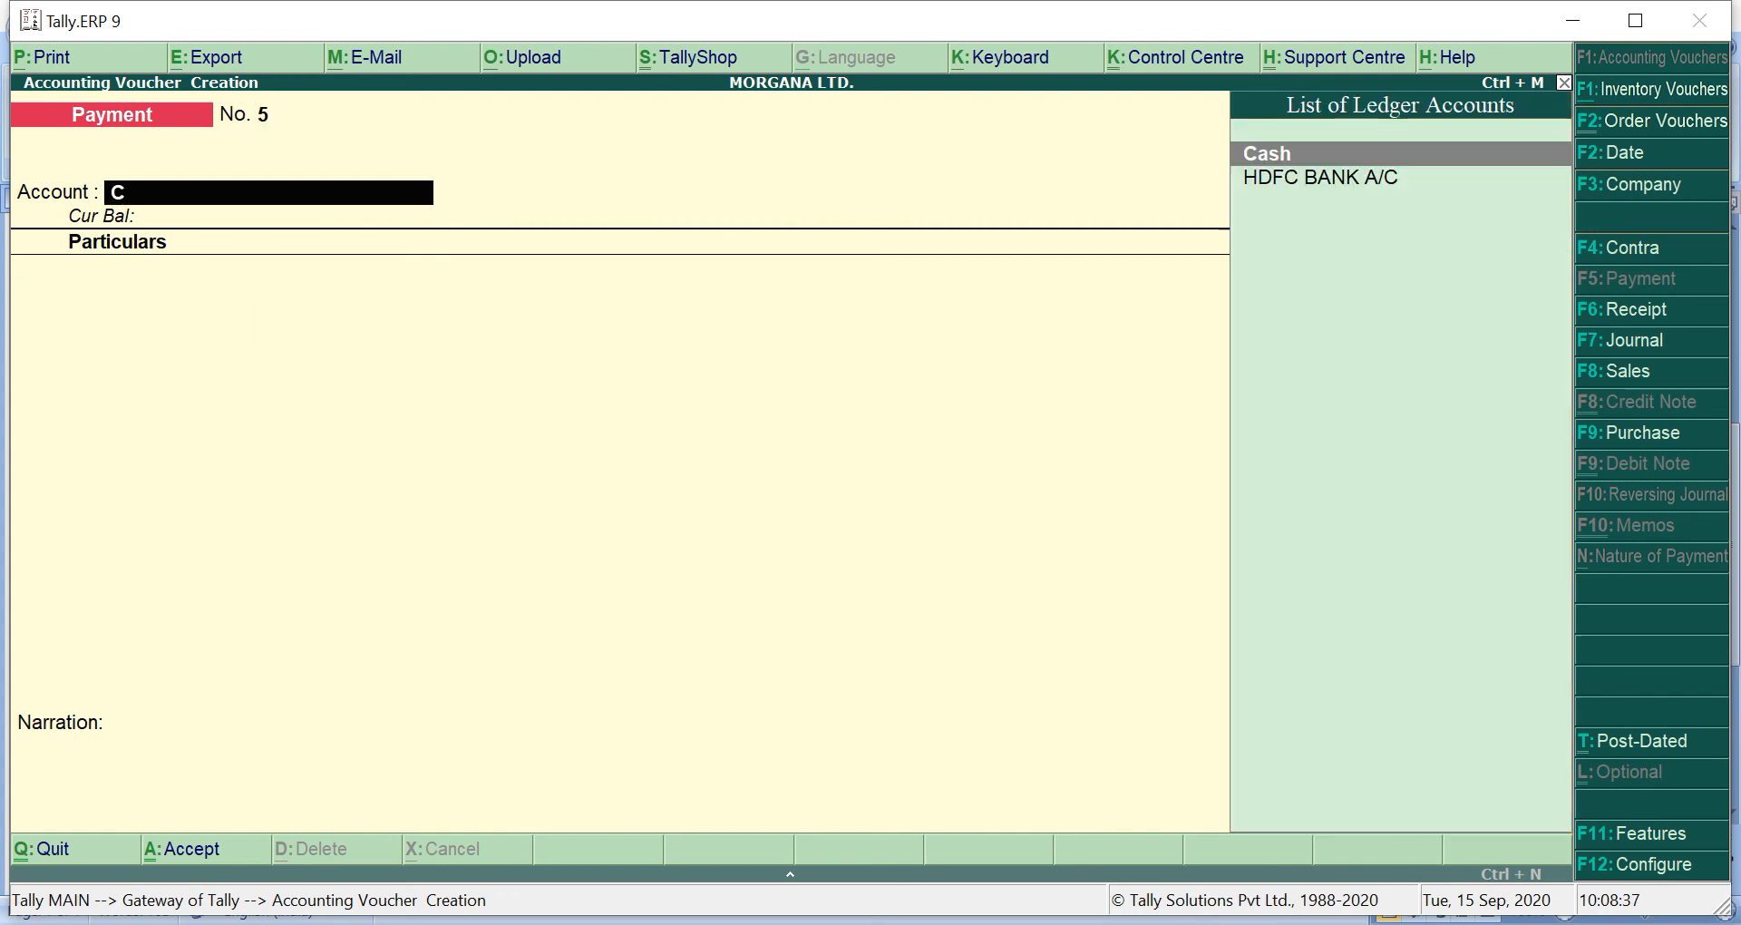
{"action": "key", "text": "Return"}
{"action": "type", "text": "AD"}
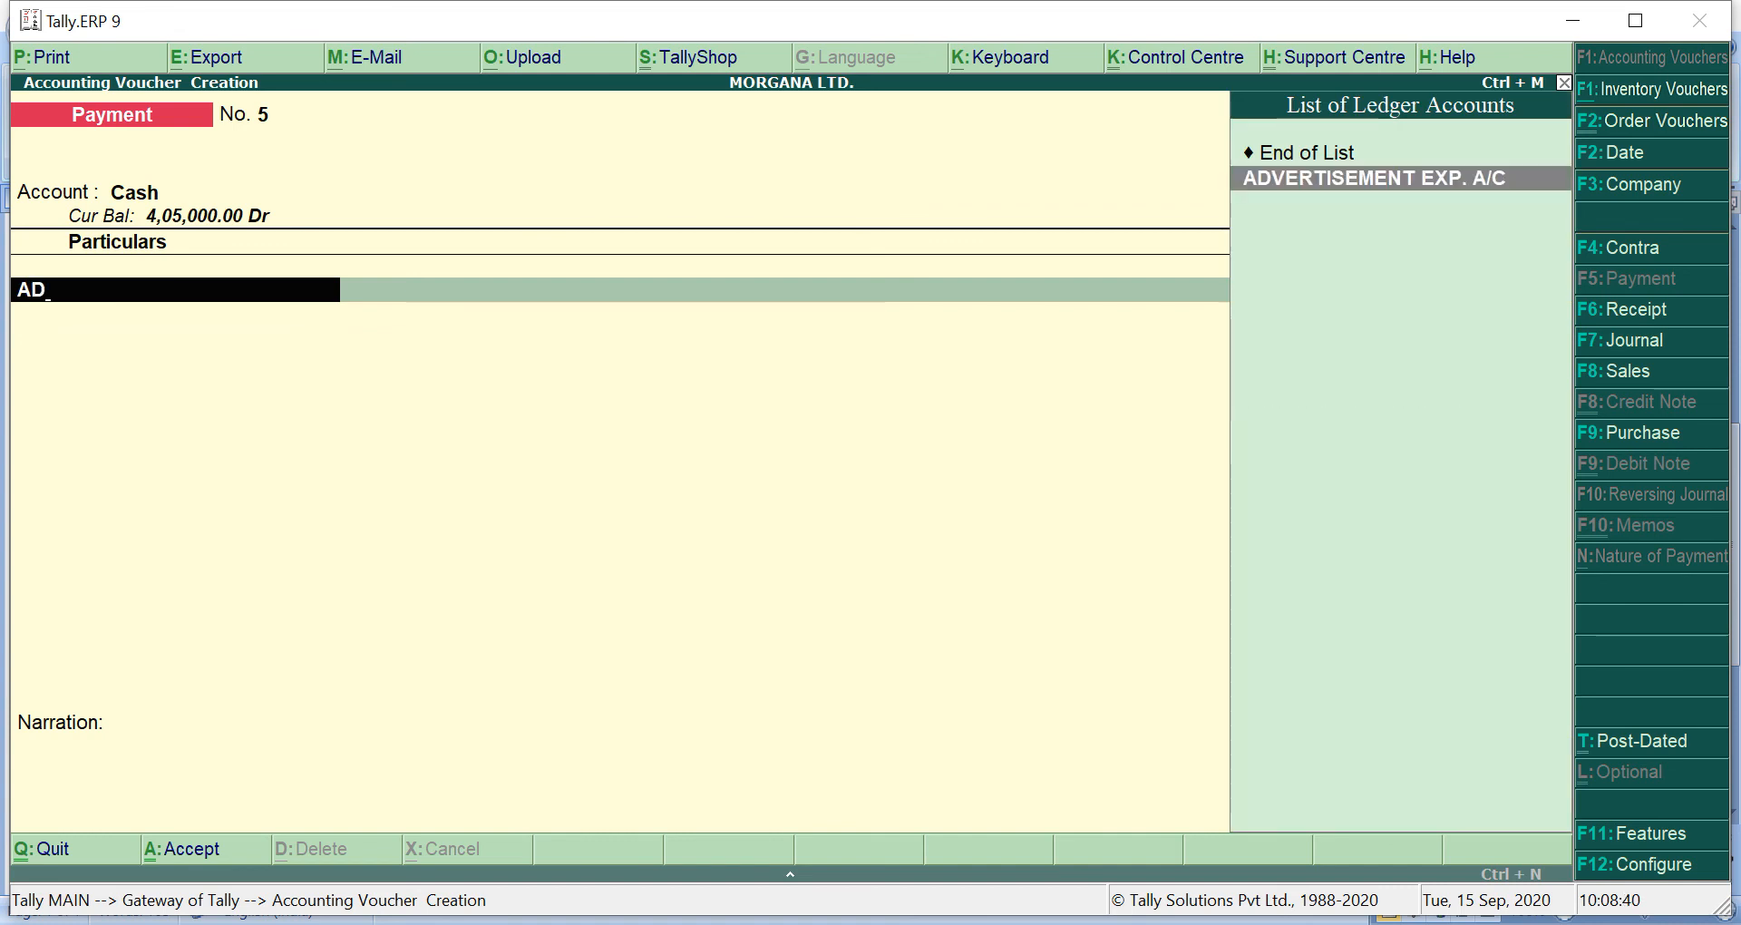
{"action": "key", "text": "Return"}
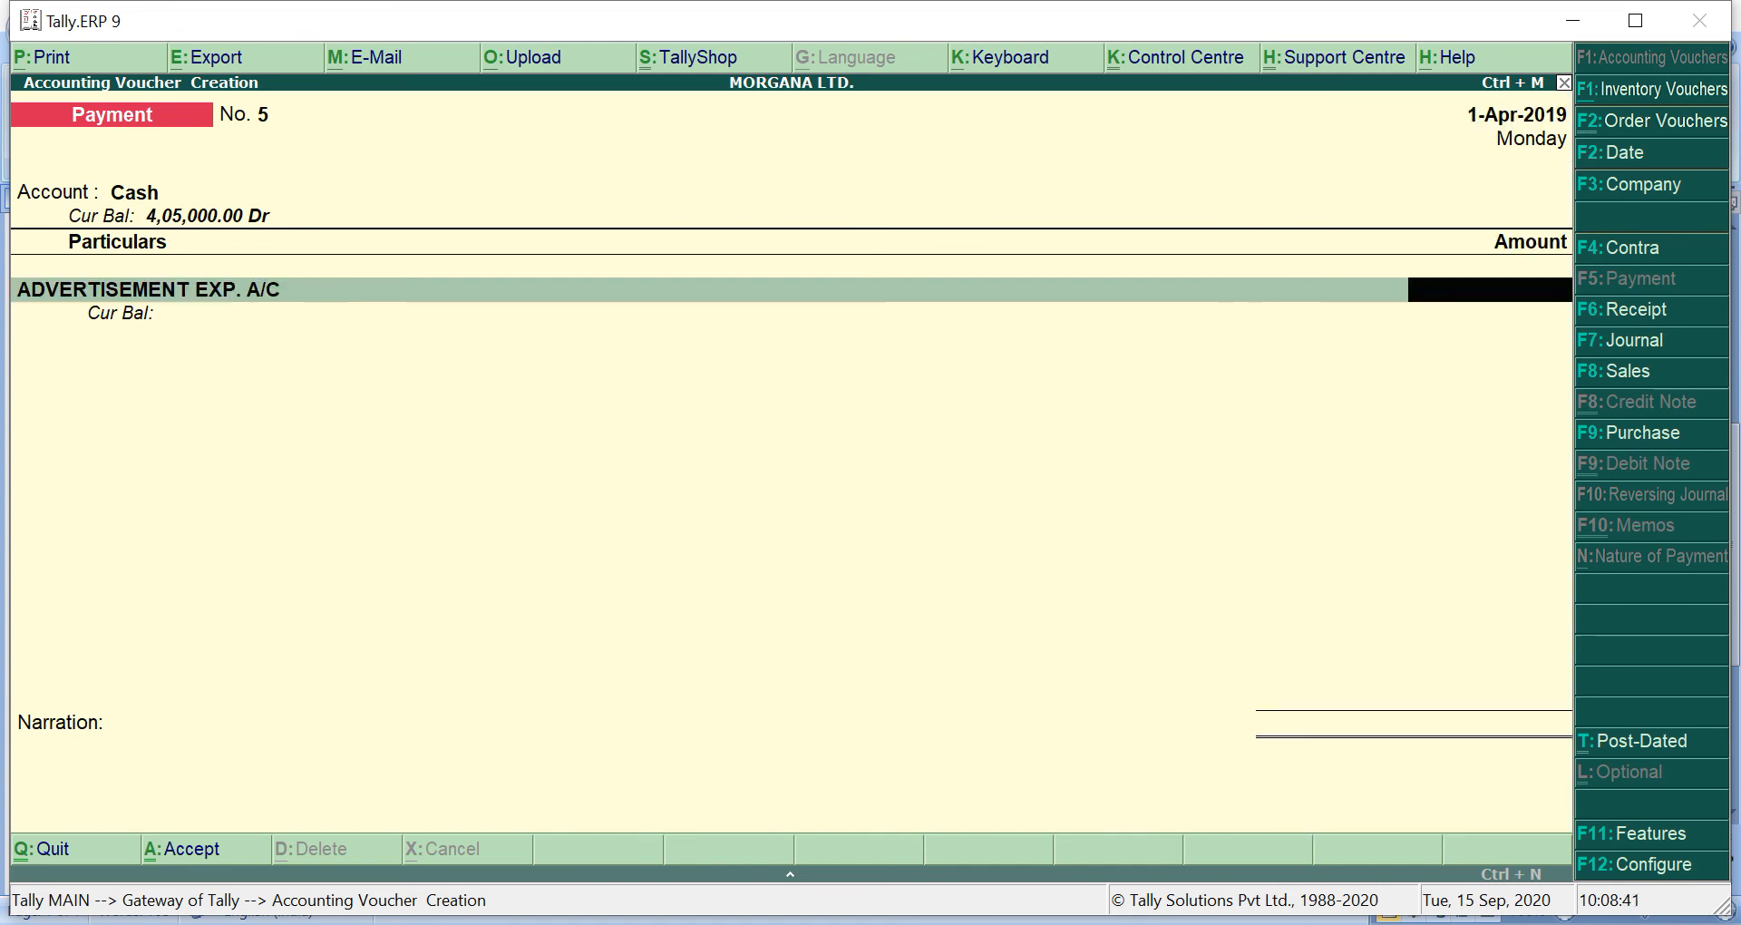
{"action": "type", "text": "25000"}
{"action": "key", "text": "Return"}
{"action": "key", "text": "Return"}
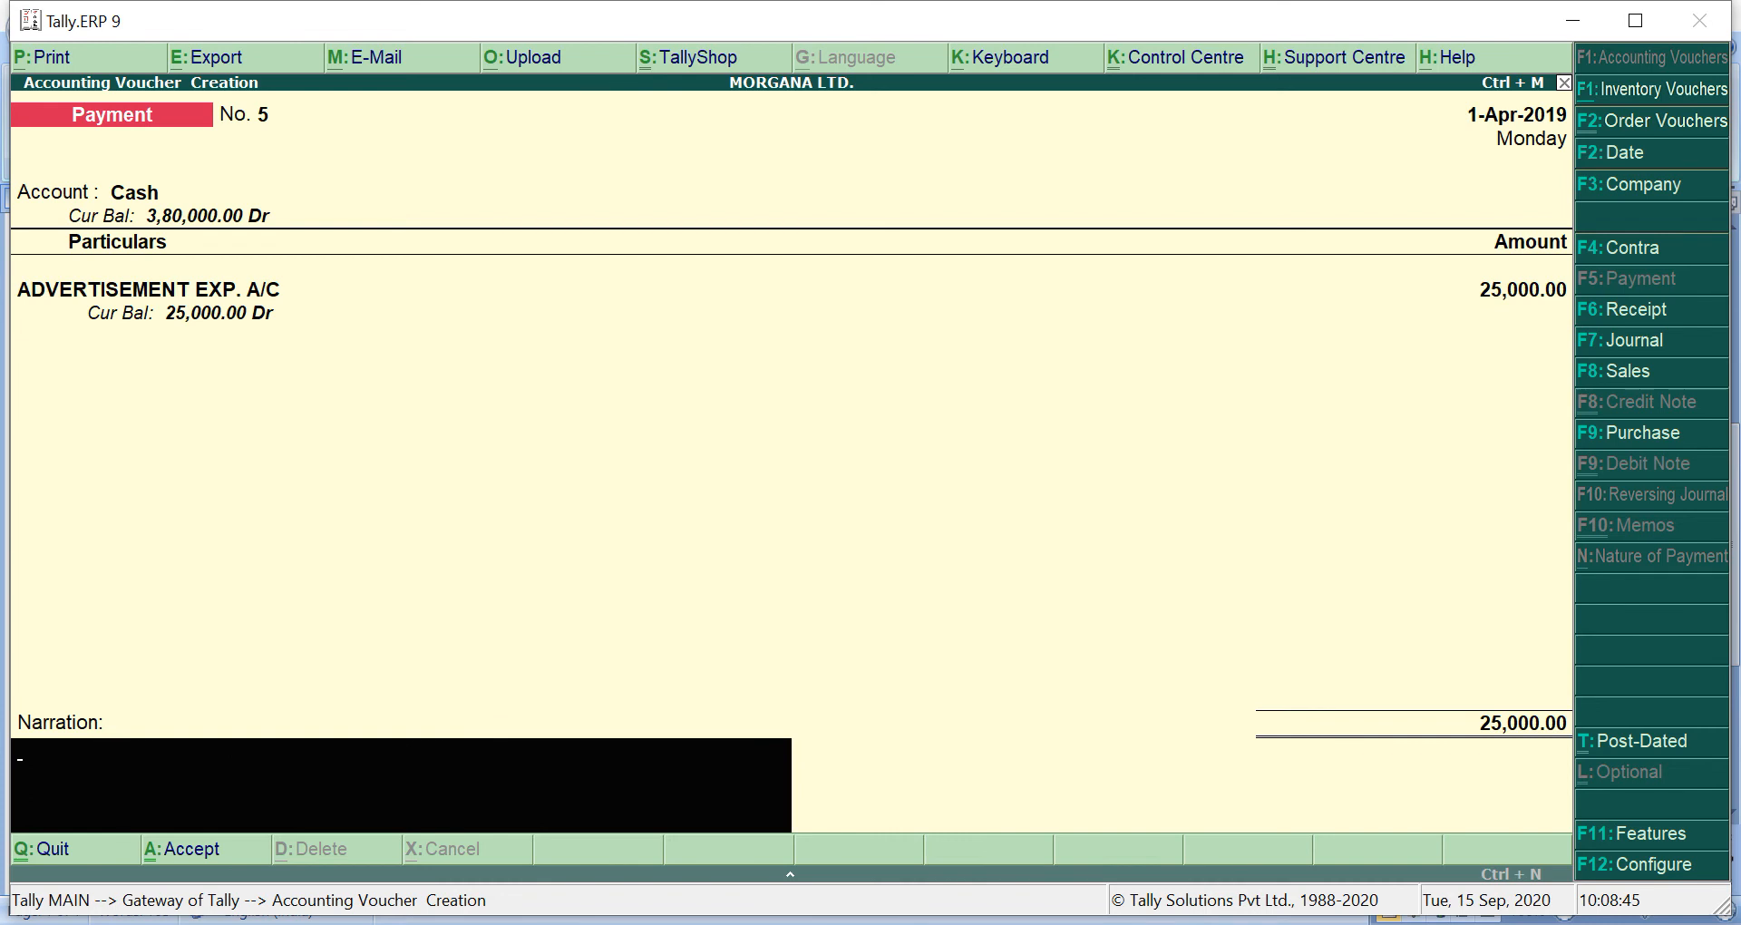
Add the narration "ADV. EXP. PAID." to the advertisement payment and save the voucher
{"action": "type", "text": "ADV. EXP. PAID."}
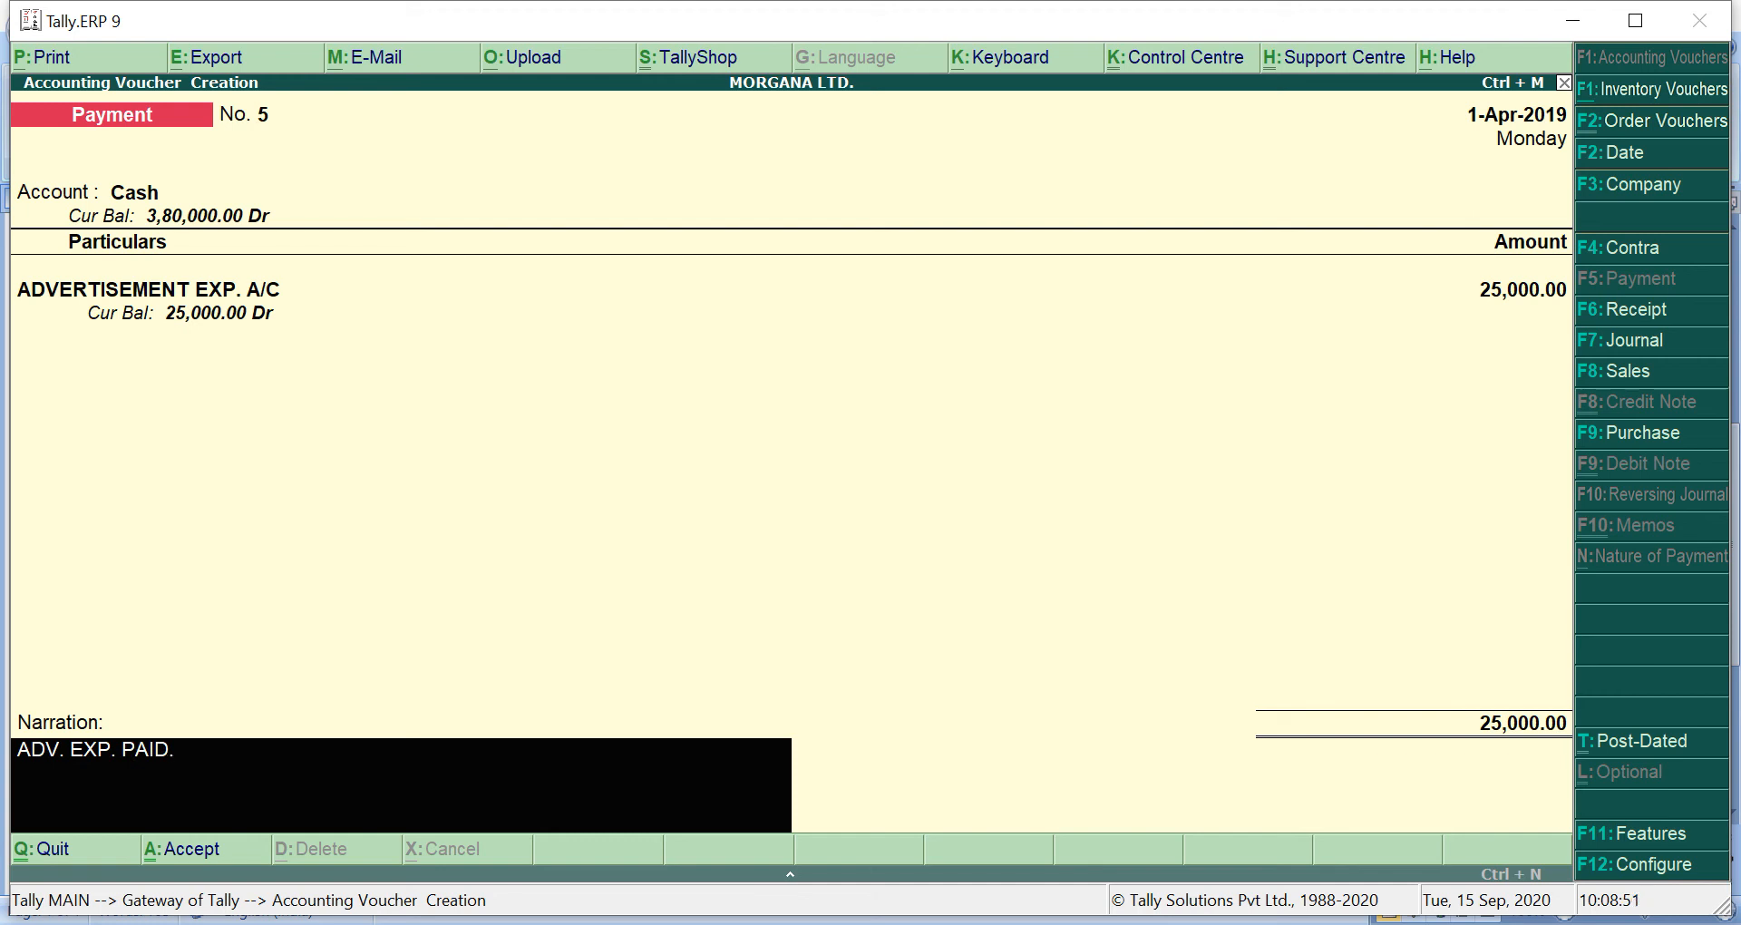
{"action": "key", "text": "Return"}
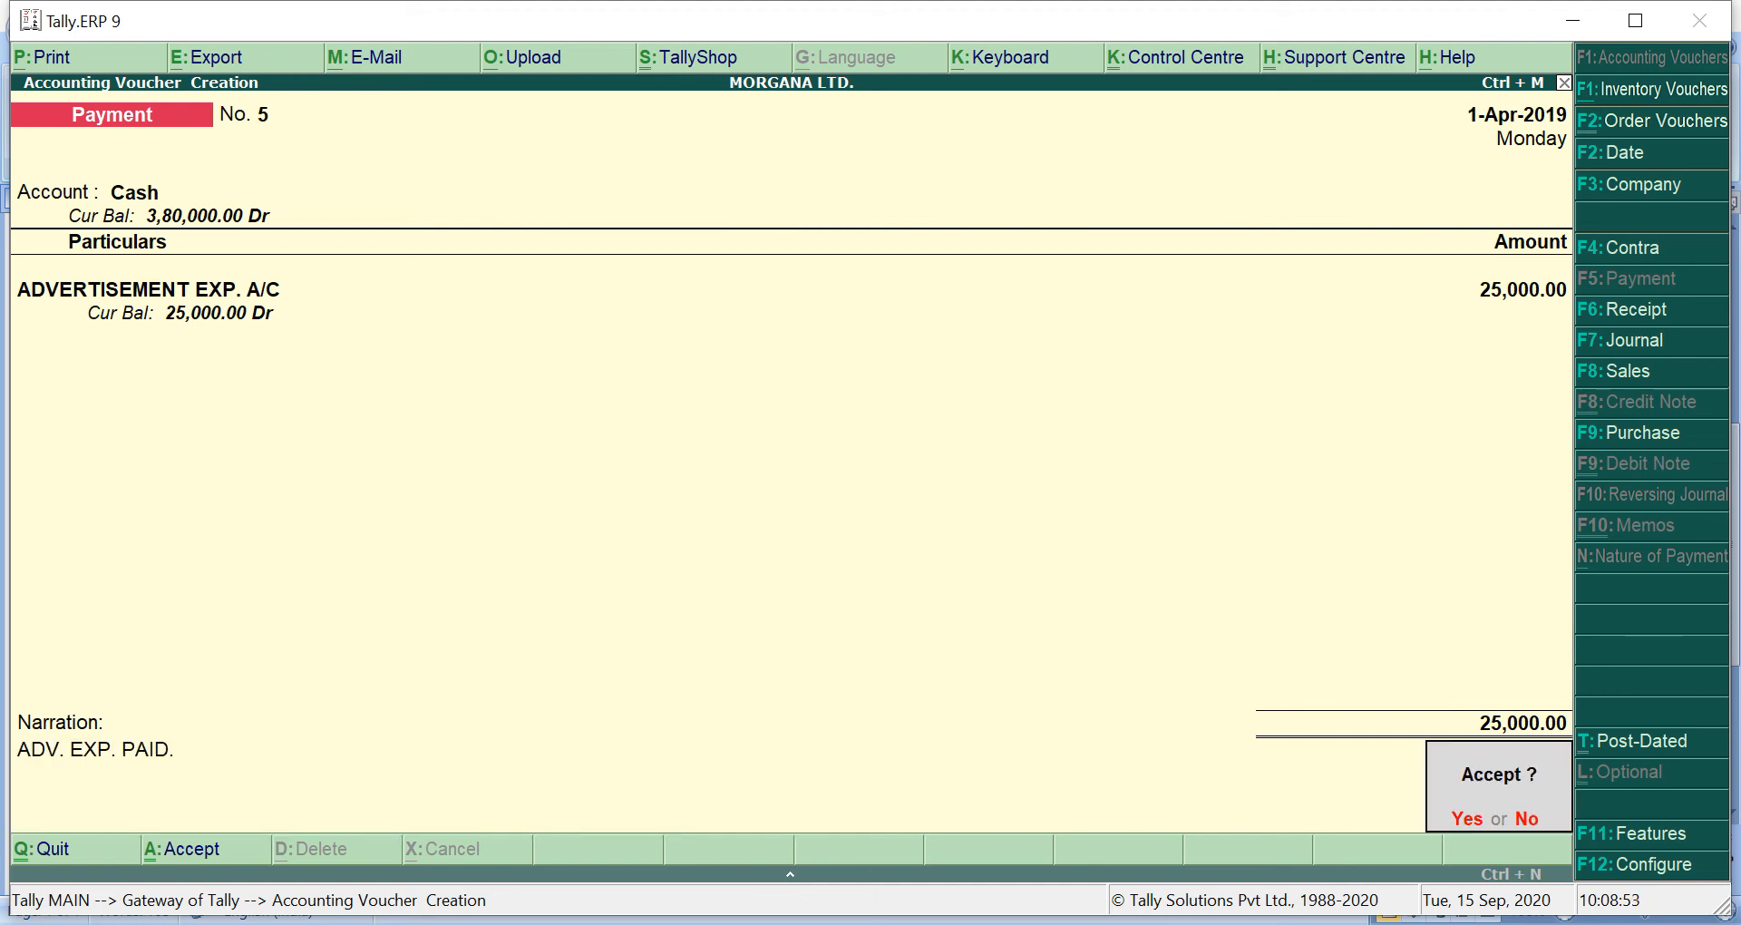
{"action": "key", "text": "Return"}
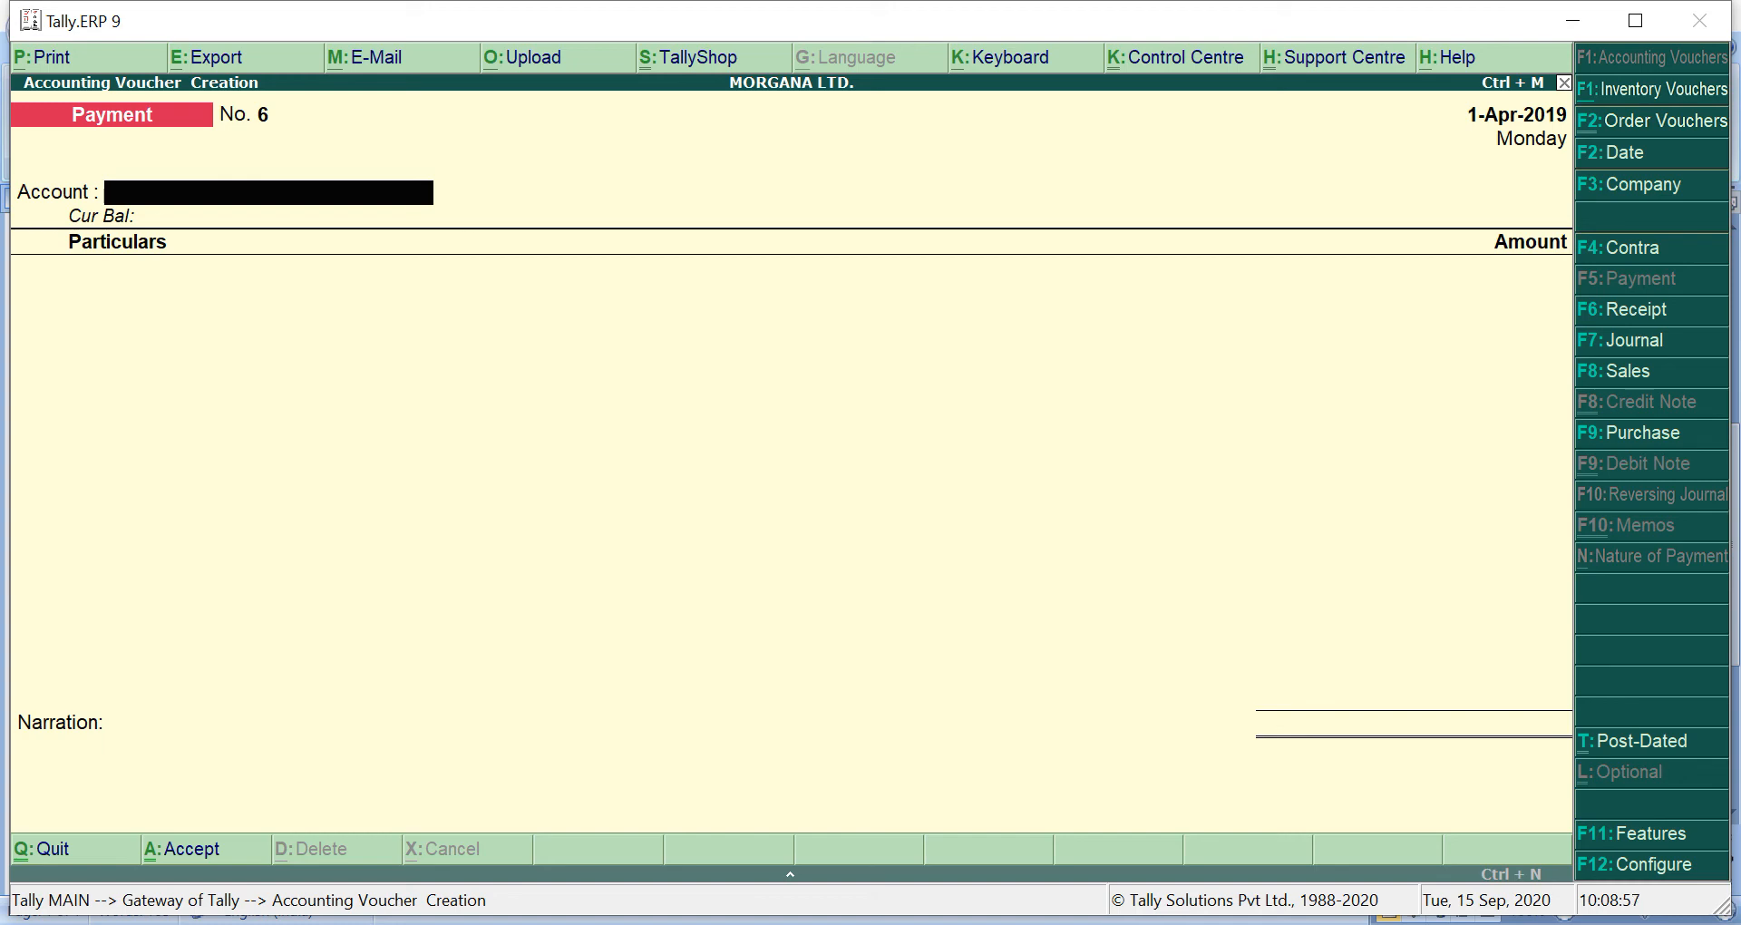
Review the Tally Exercise 13 question in the Word document for the reports it requires, and return to Tally.ERP 9
{"action": "key", "text": "alt+Tab"}
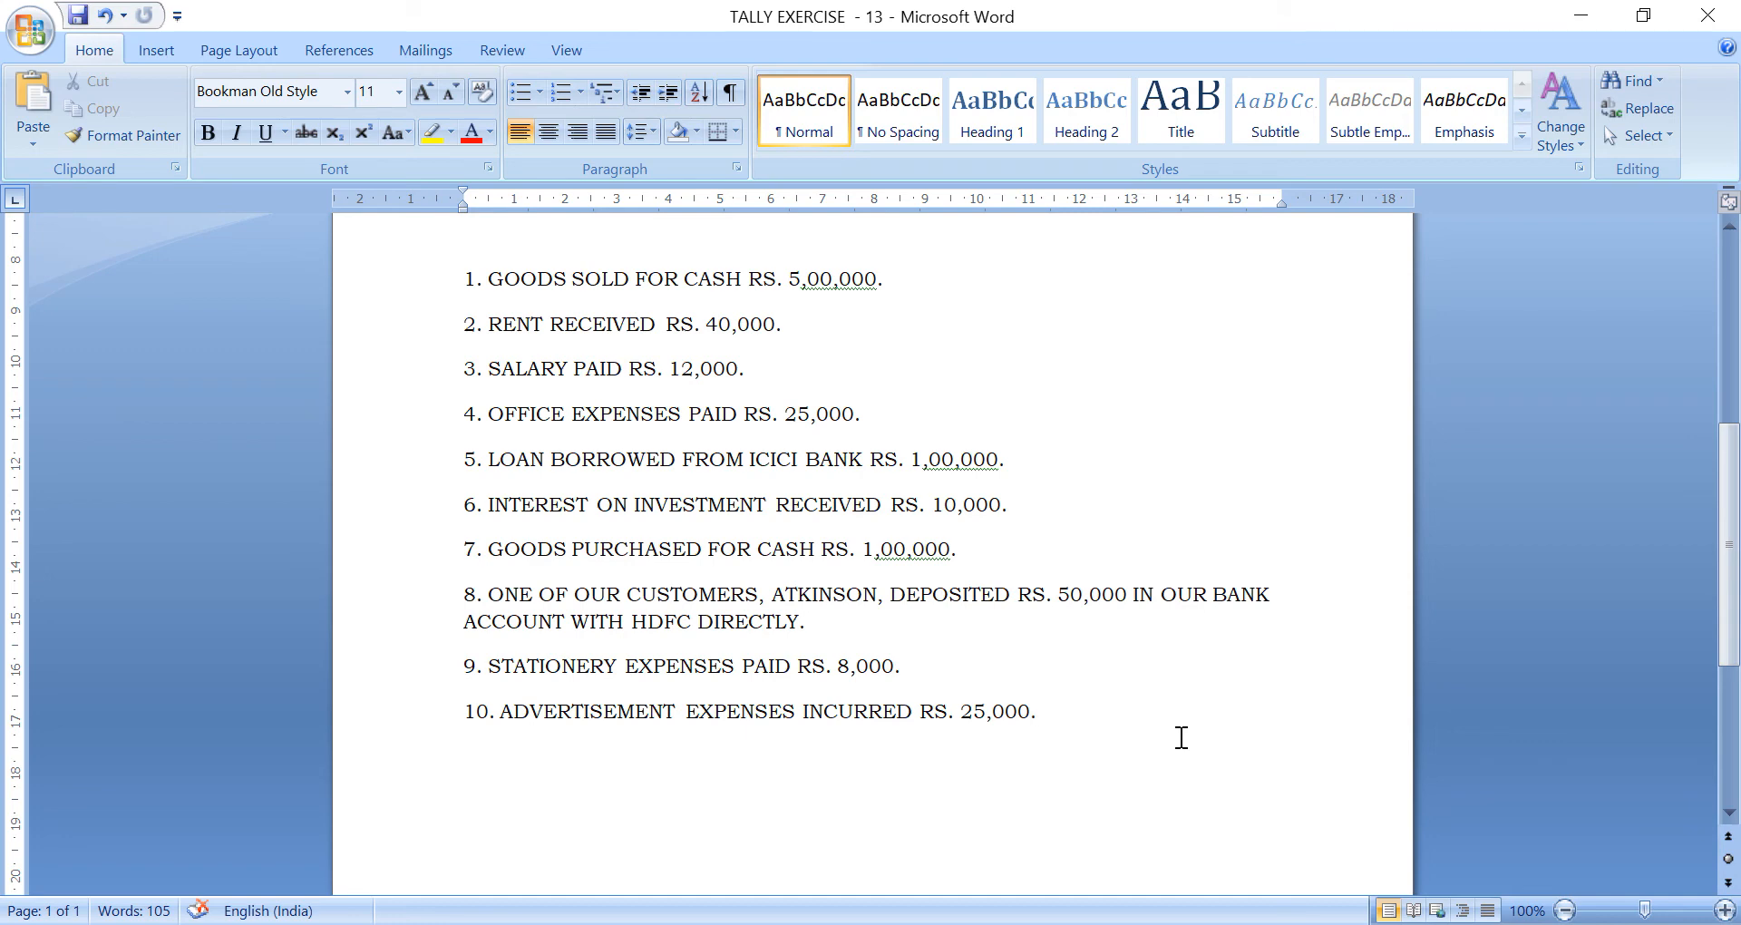
{"action": "key", "text": "Up"}
{"action": "key", "text": "Up"}
{"action": "key", "text": "Up"}
{"action": "key", "text": "Up"}
{"action": "key", "text": "Up"}
{"action": "key", "text": "Up"}
{"action": "key", "text": "Up"}
{"action": "key", "text": "Up"}
{"action": "key", "text": "Up"}
{"action": "key", "text": "Up"}
{"action": "key", "text": "Up"}
{"action": "key", "text": "Up"}
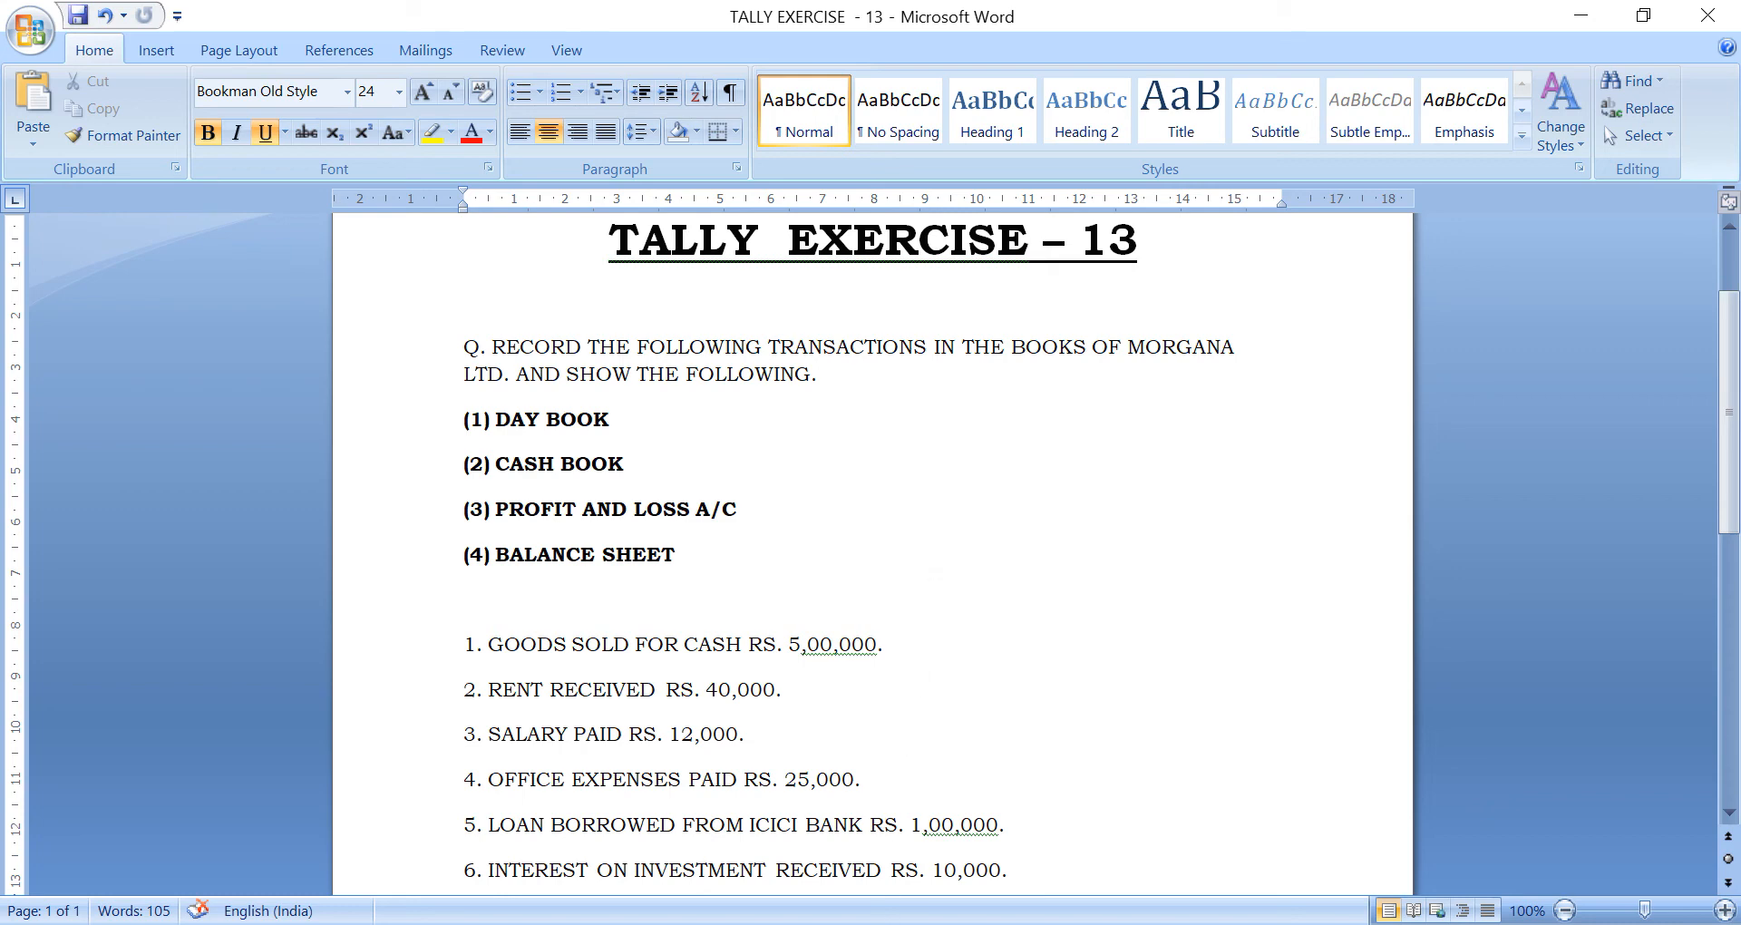
{"action": "mouse_move", "coordinate": [975, 923]}
{"action": "left_click", "coordinate": [977, 841]}
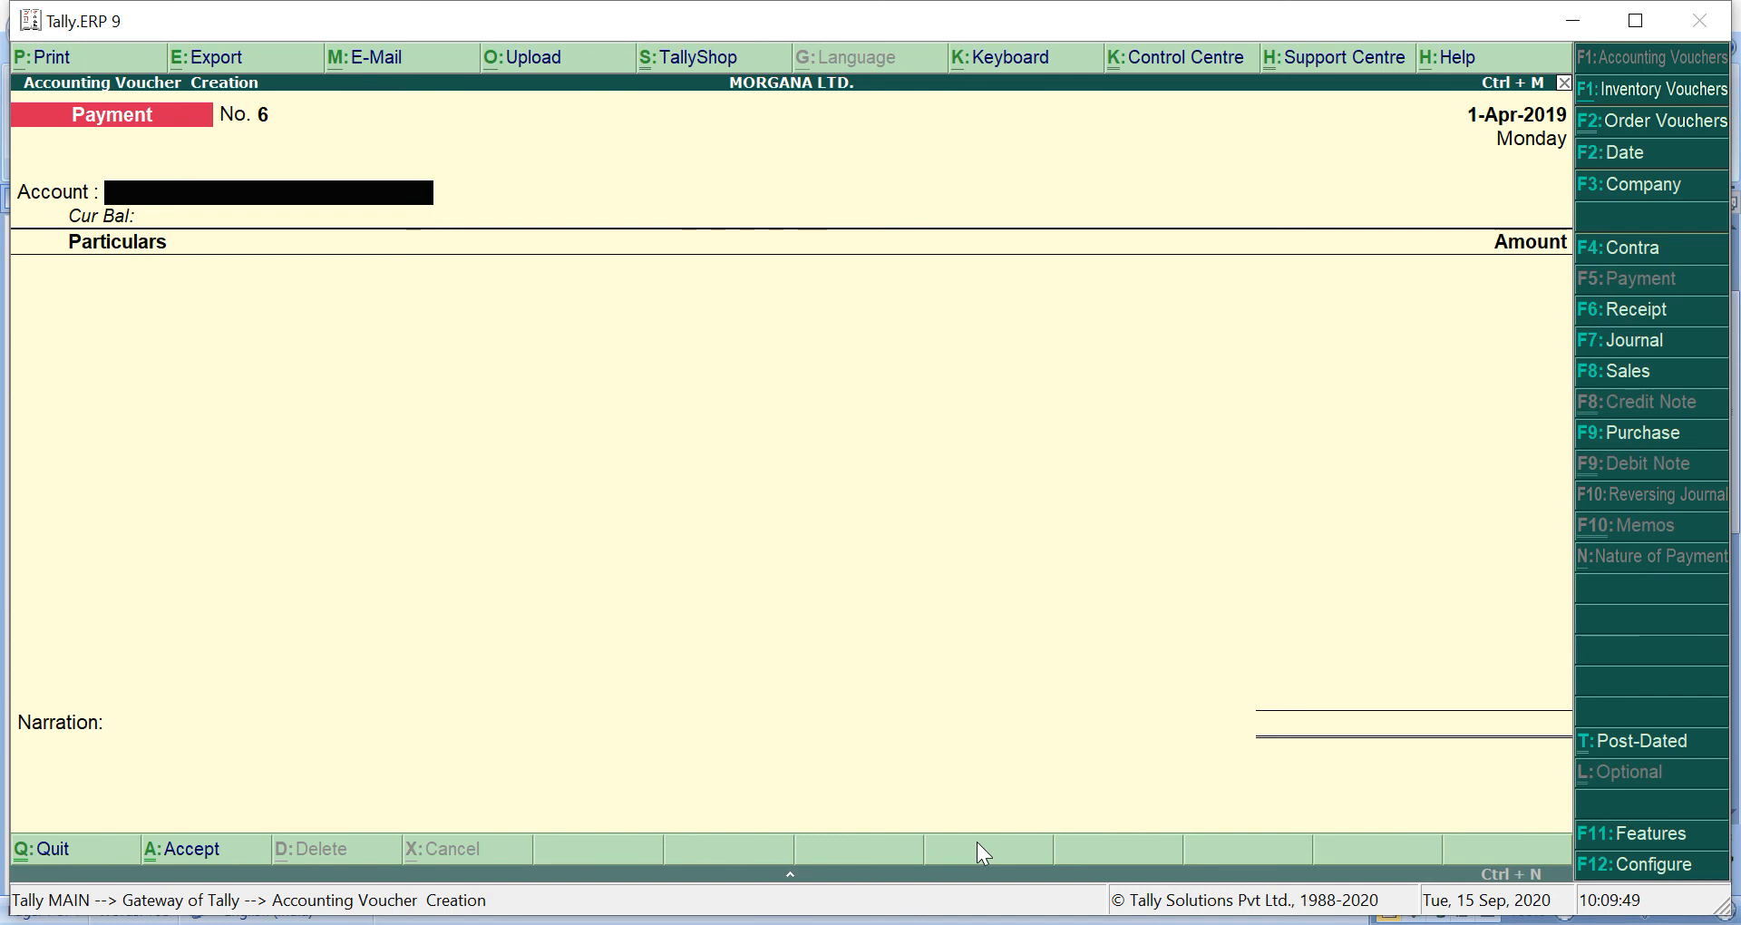
Leave voucher entry and display the Day Book of MORGANA LTD
{"action": "key", "text": "Escape"}
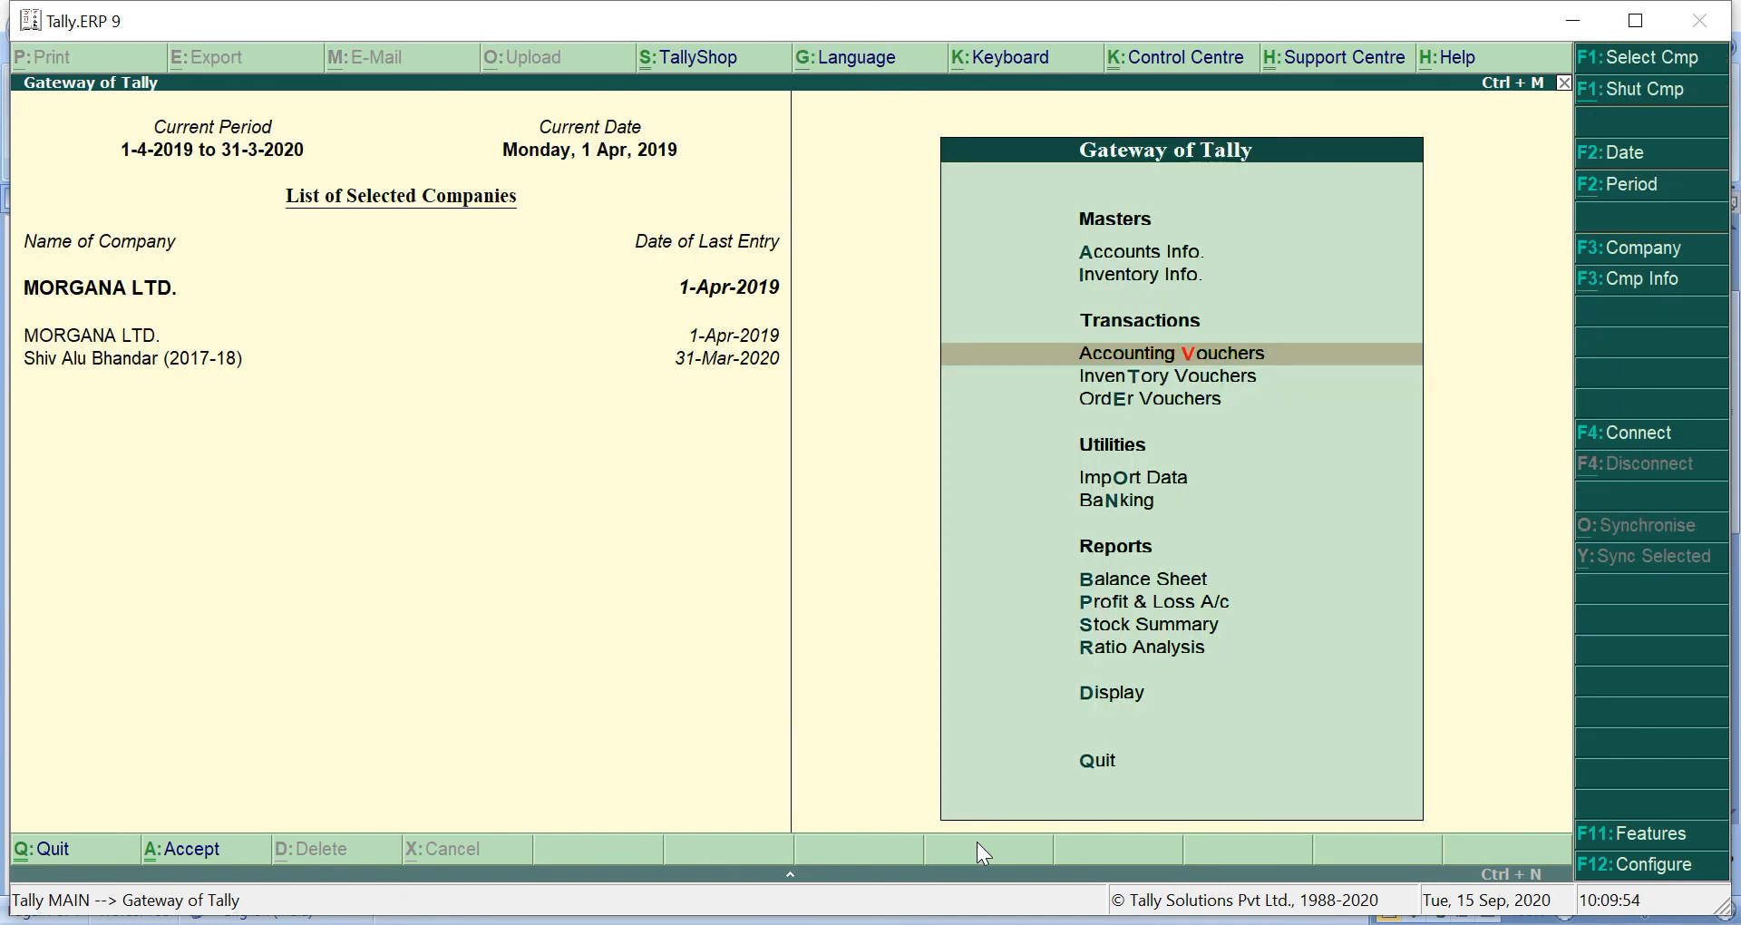
{"action": "key", "text": "Down"}
{"action": "key", "text": "Down"}
{"action": "key", "text": "Down"}
{"action": "key", "text": "Down"}
{"action": "key", "text": "Down"}
{"action": "key", "text": "Down"}
{"action": "key", "text": "Down"}
{"action": "key", "text": "Down"}
{"action": "key", "text": "Down"}
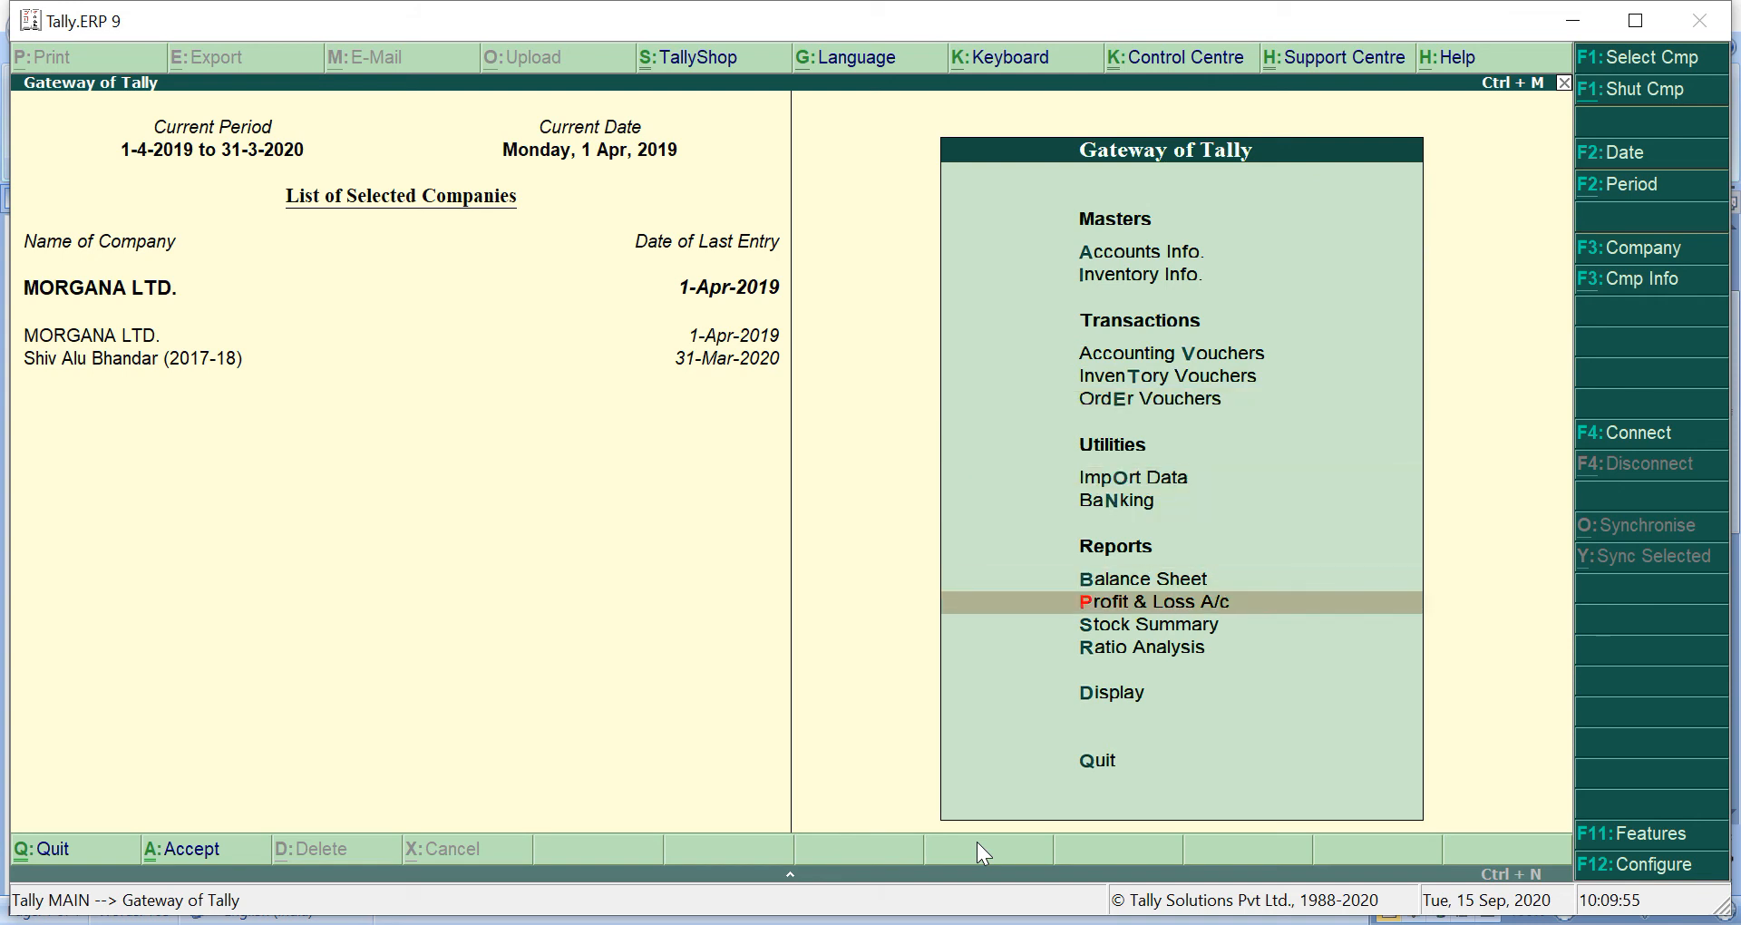
{"action": "key", "text": "Return"}
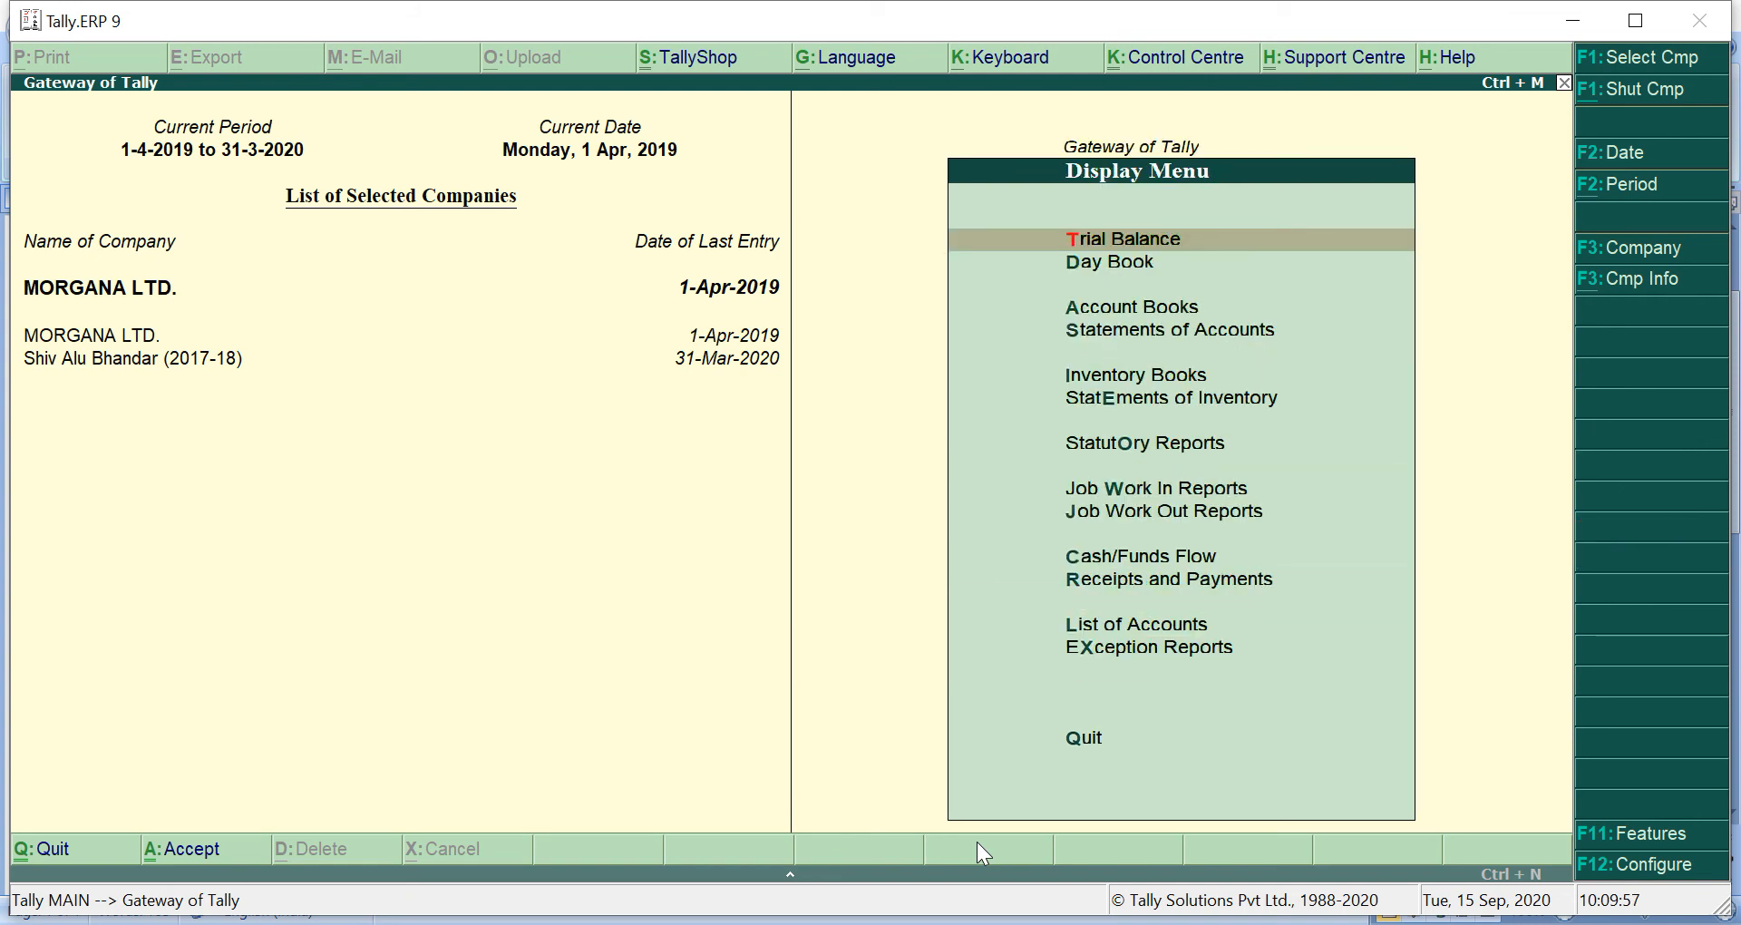
{"action": "key", "text": "Down"}
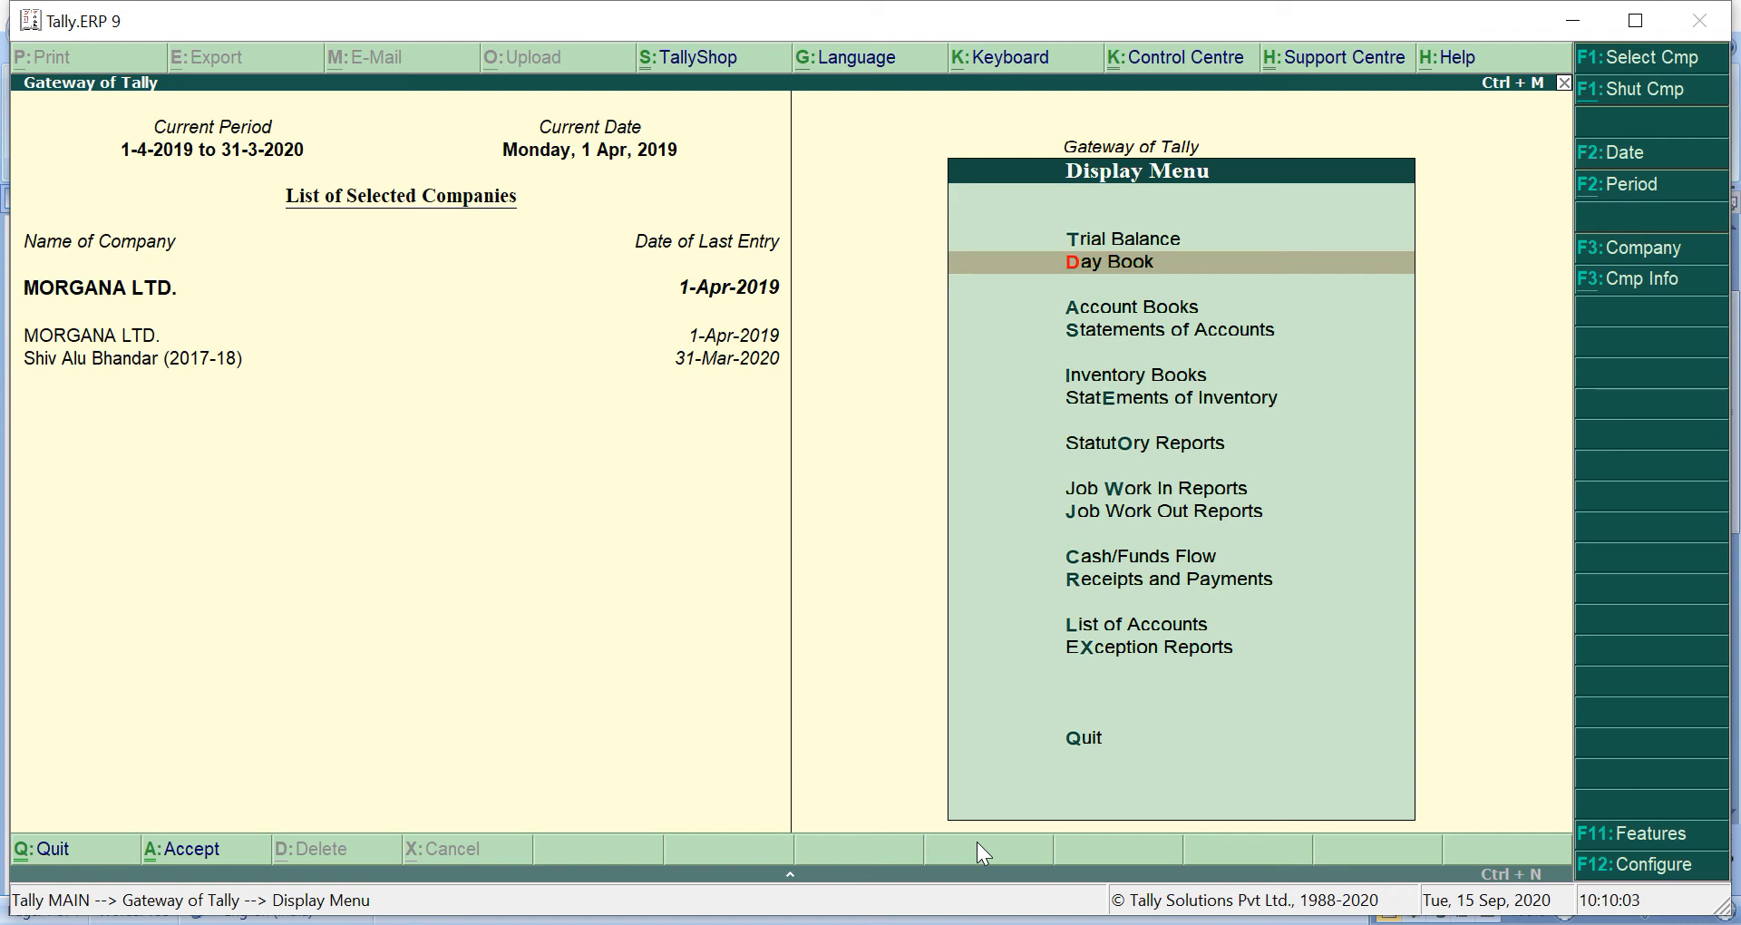
{"action": "key", "text": "Return"}
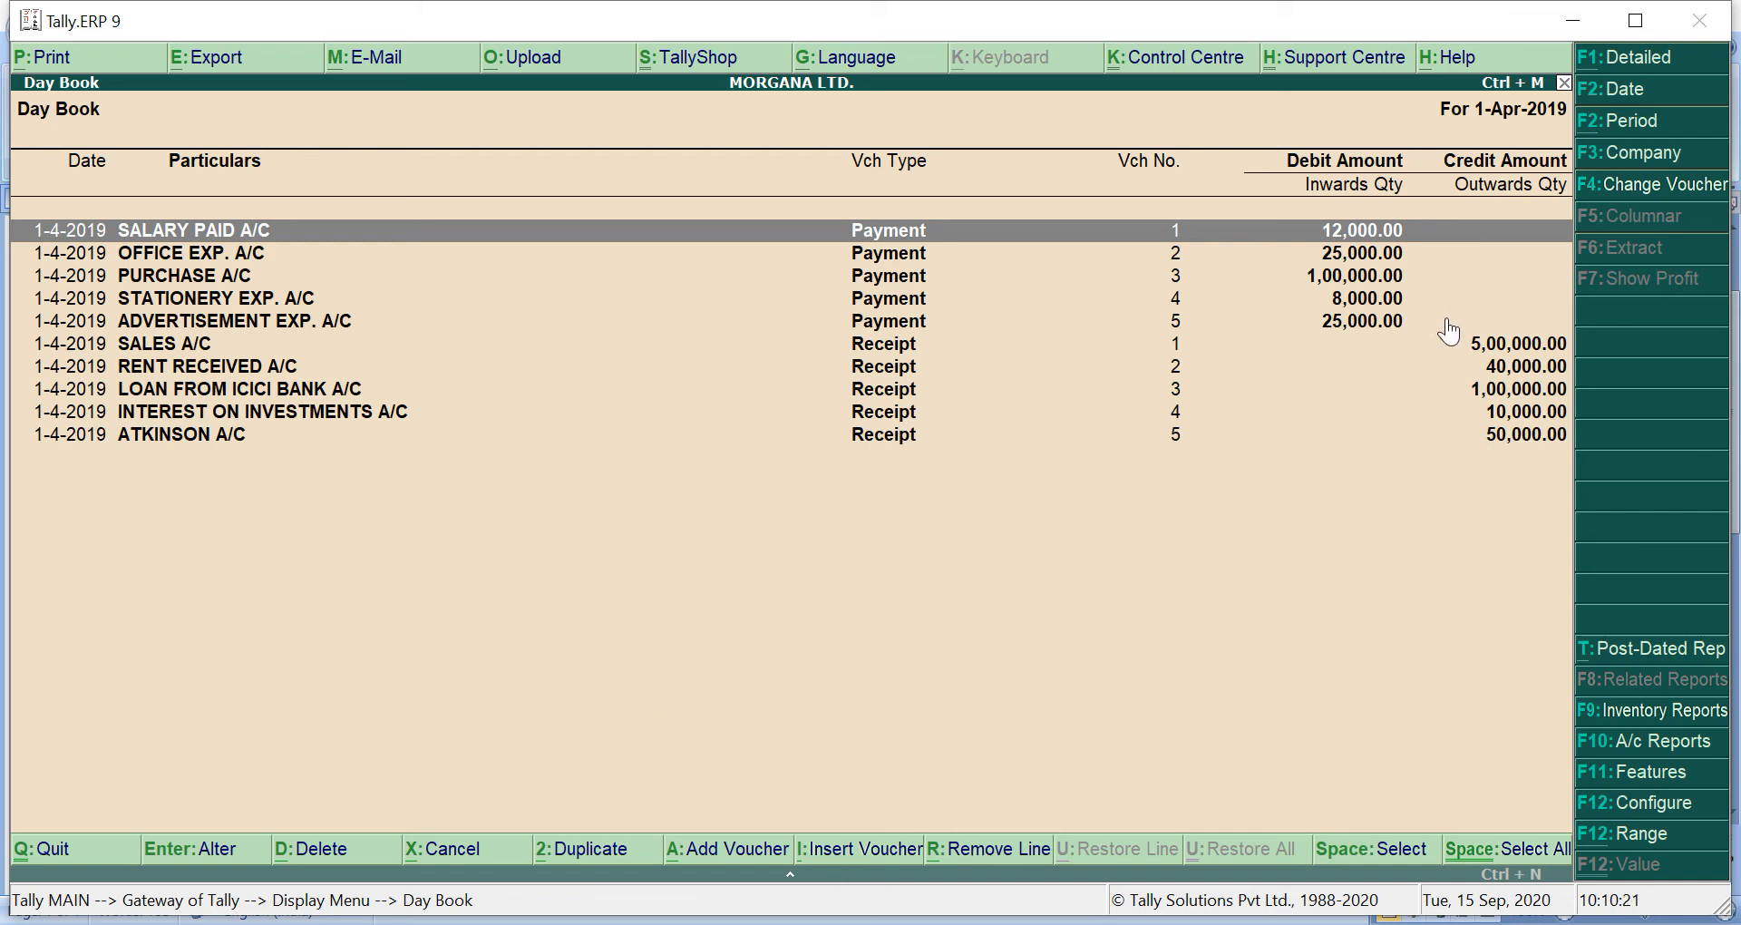
Compare the Day Book's detailed and condensed formats, ending in the detailed view
{"action": "left_click", "coordinate": [1642, 65]}
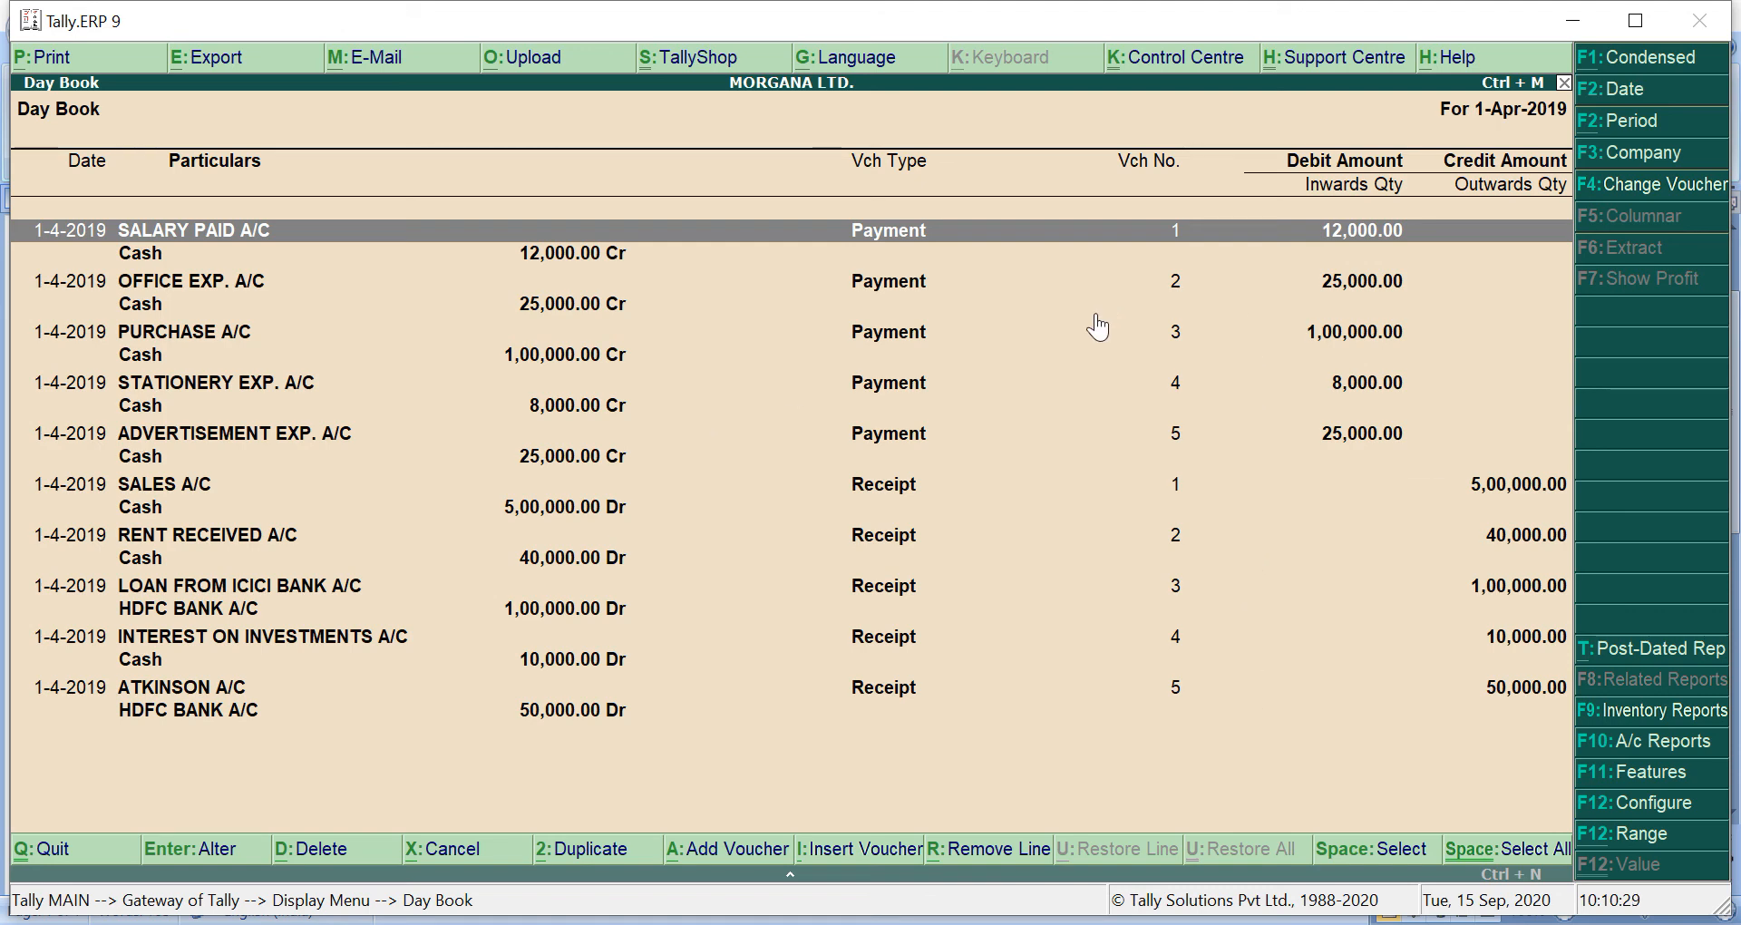
{"action": "left_click", "coordinate": [1656, 62]}
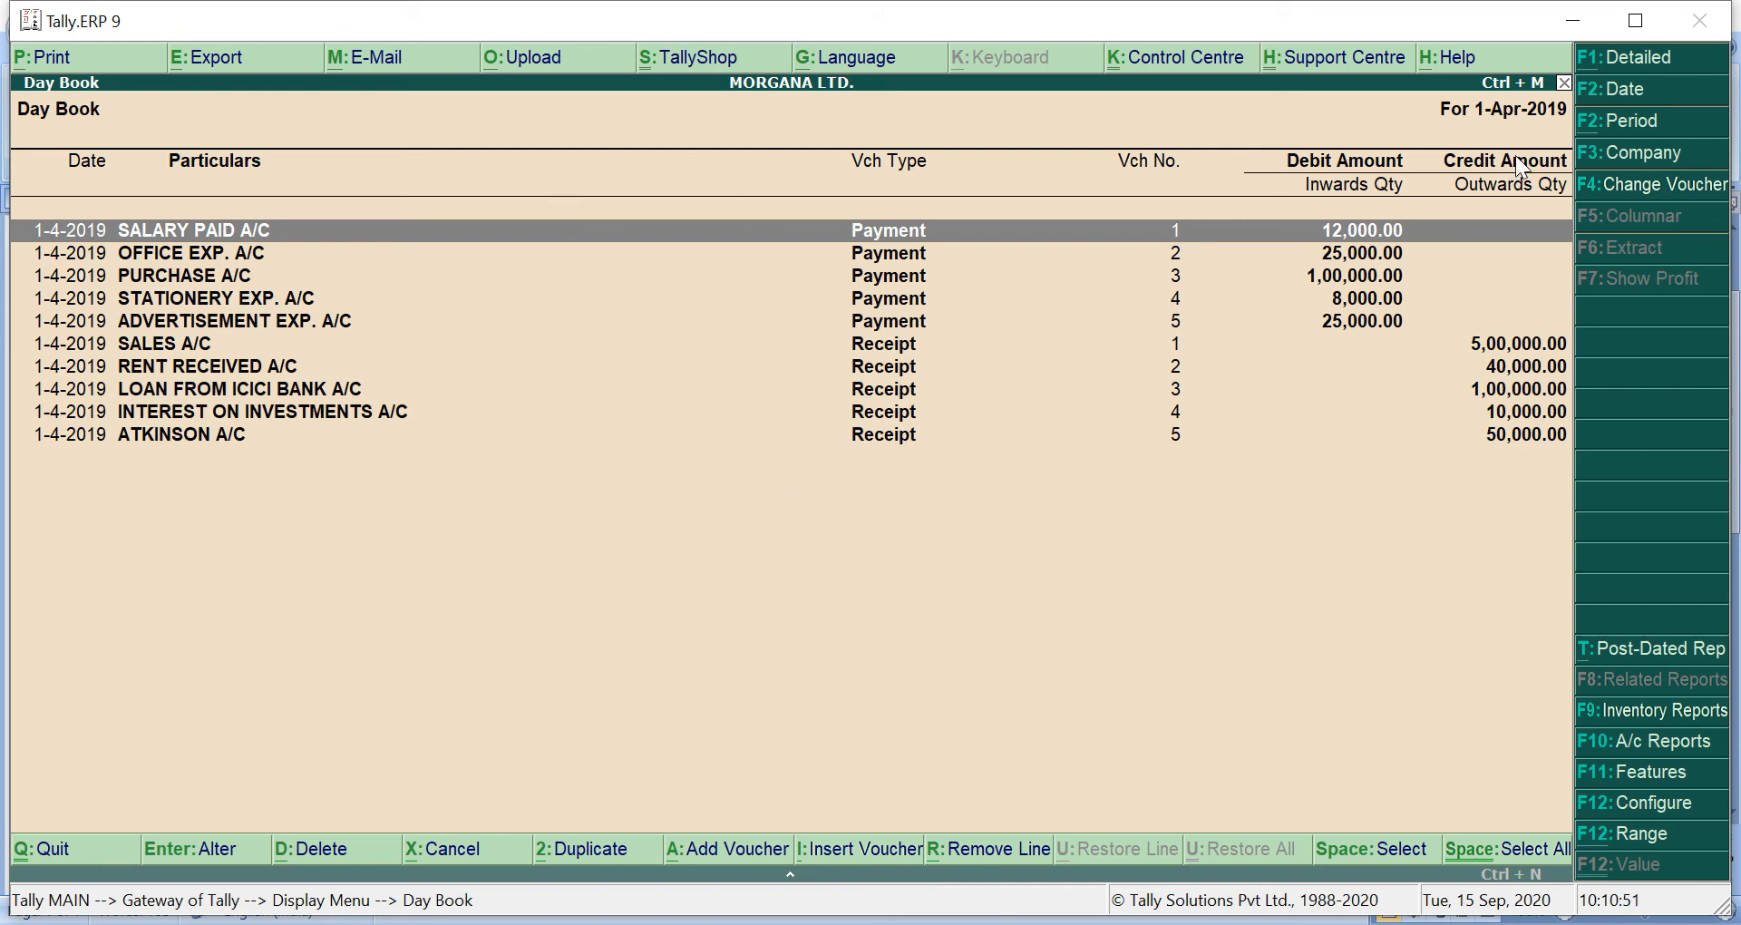
{"action": "left_click", "coordinate": [1640, 69]}
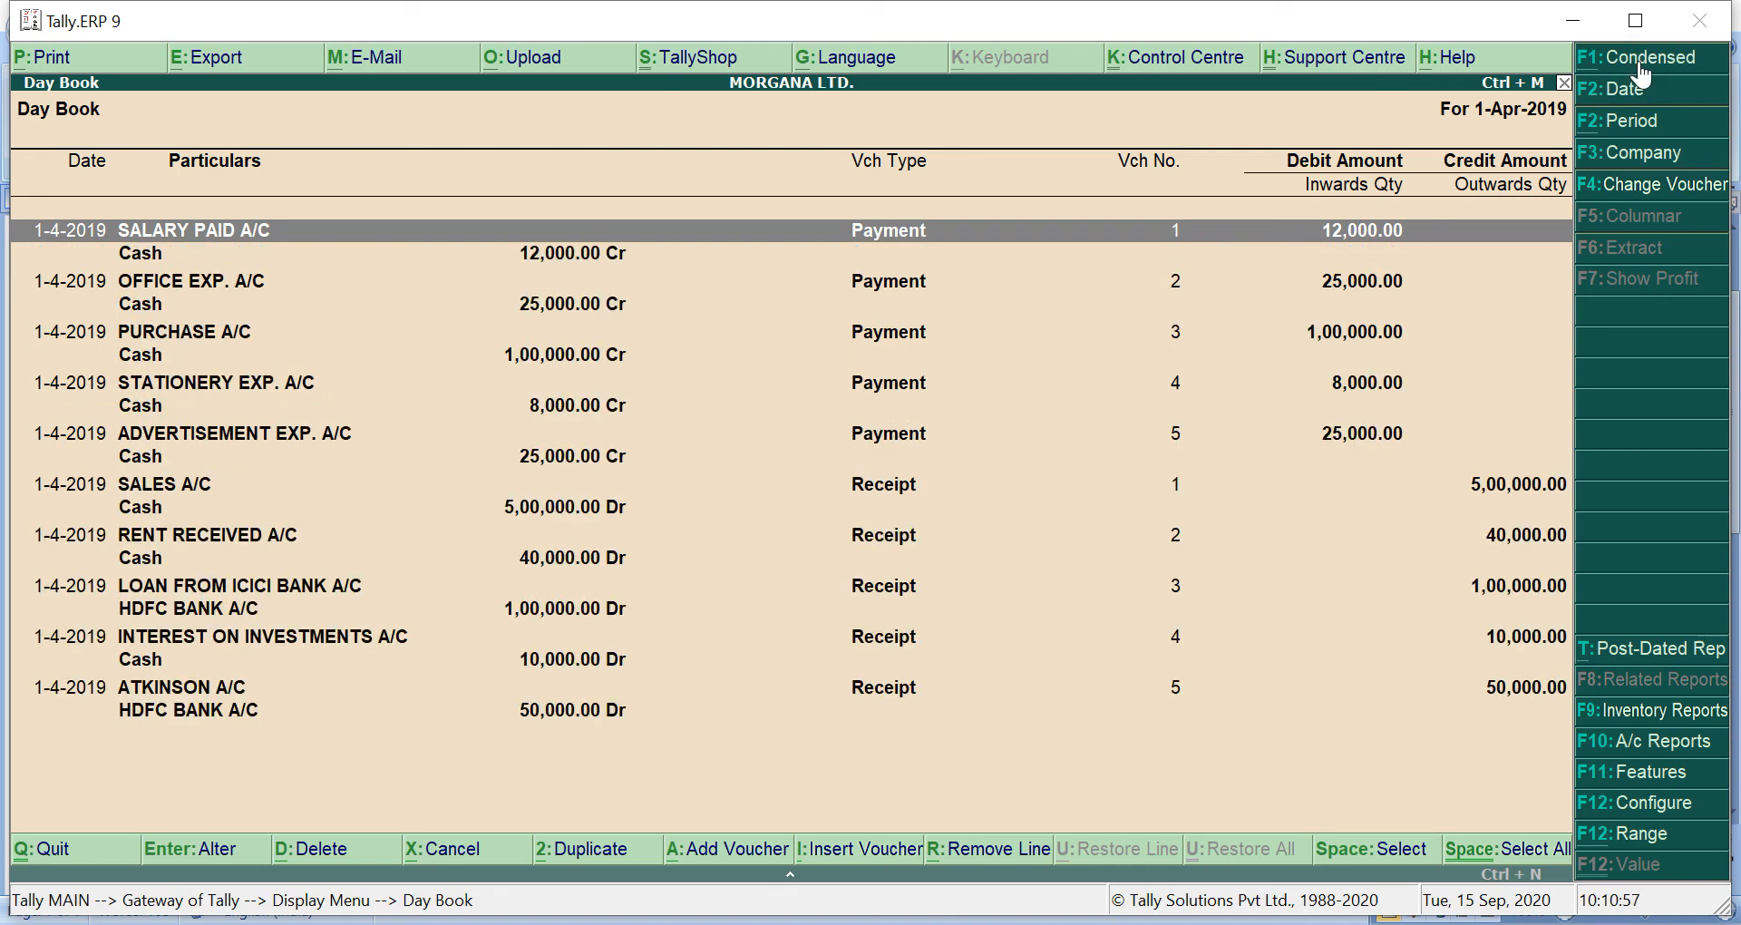
Switch the Day Book to its condensed format and print it to the Desktop as a PDF named DAYBOOK
{"action": "left_click", "coordinate": [1641, 68]}
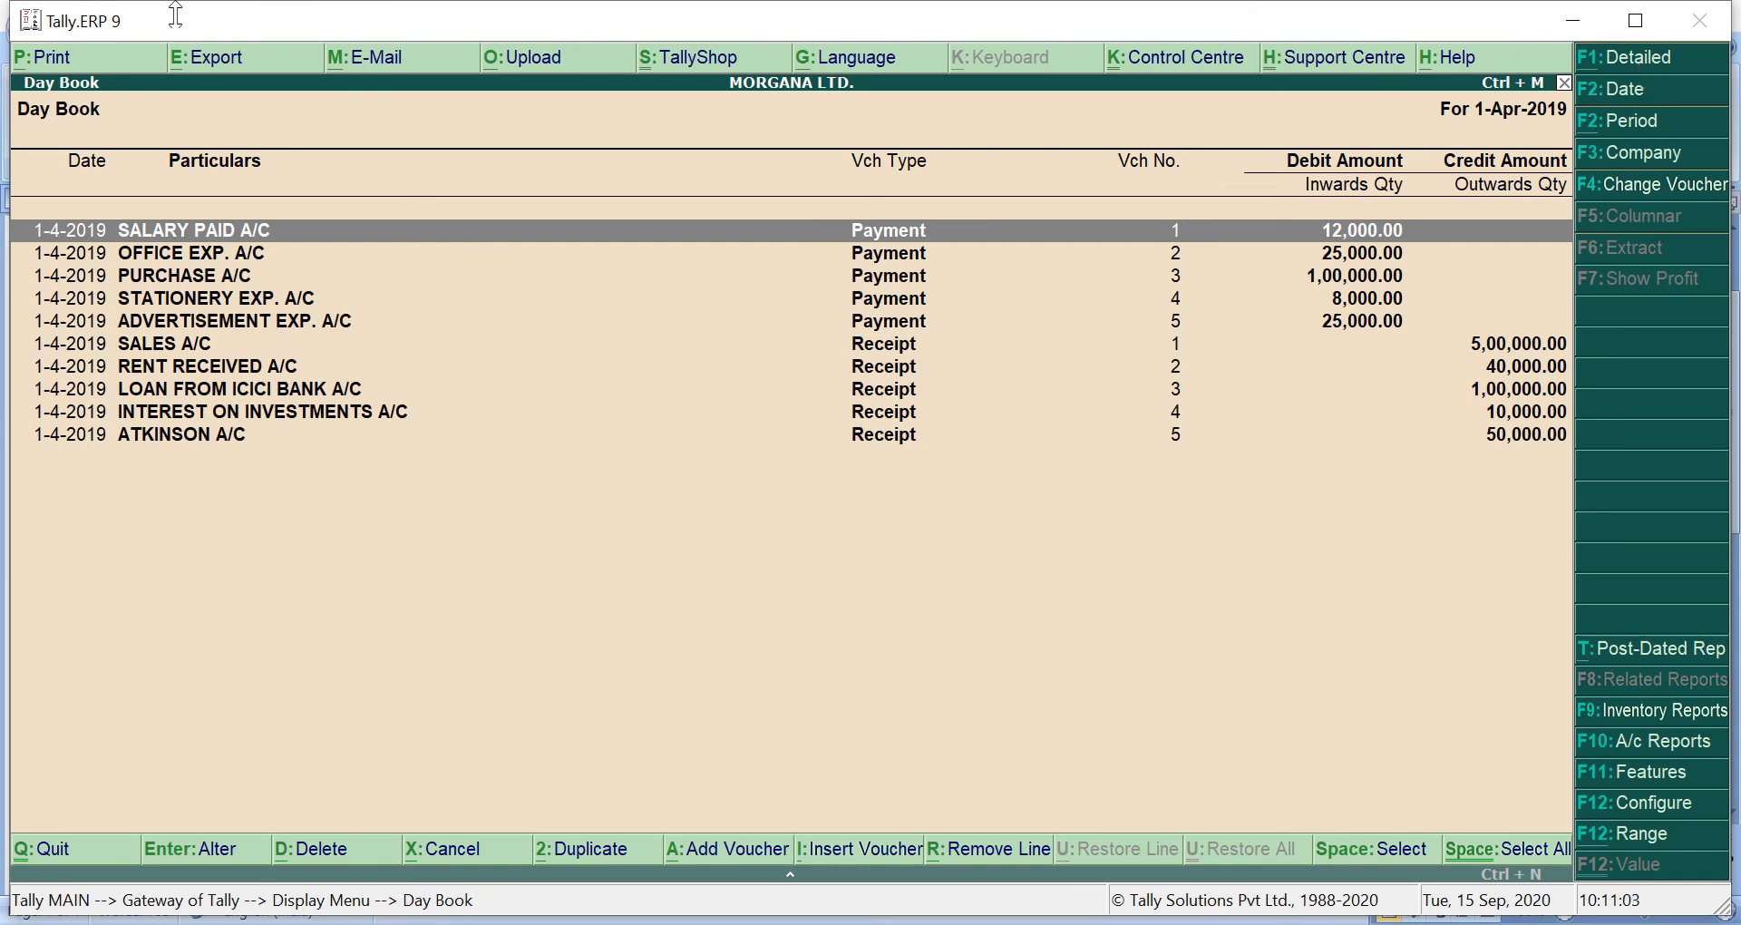
{"action": "left_click", "coordinate": [94, 63]}
{"action": "key", "text": "Return"}
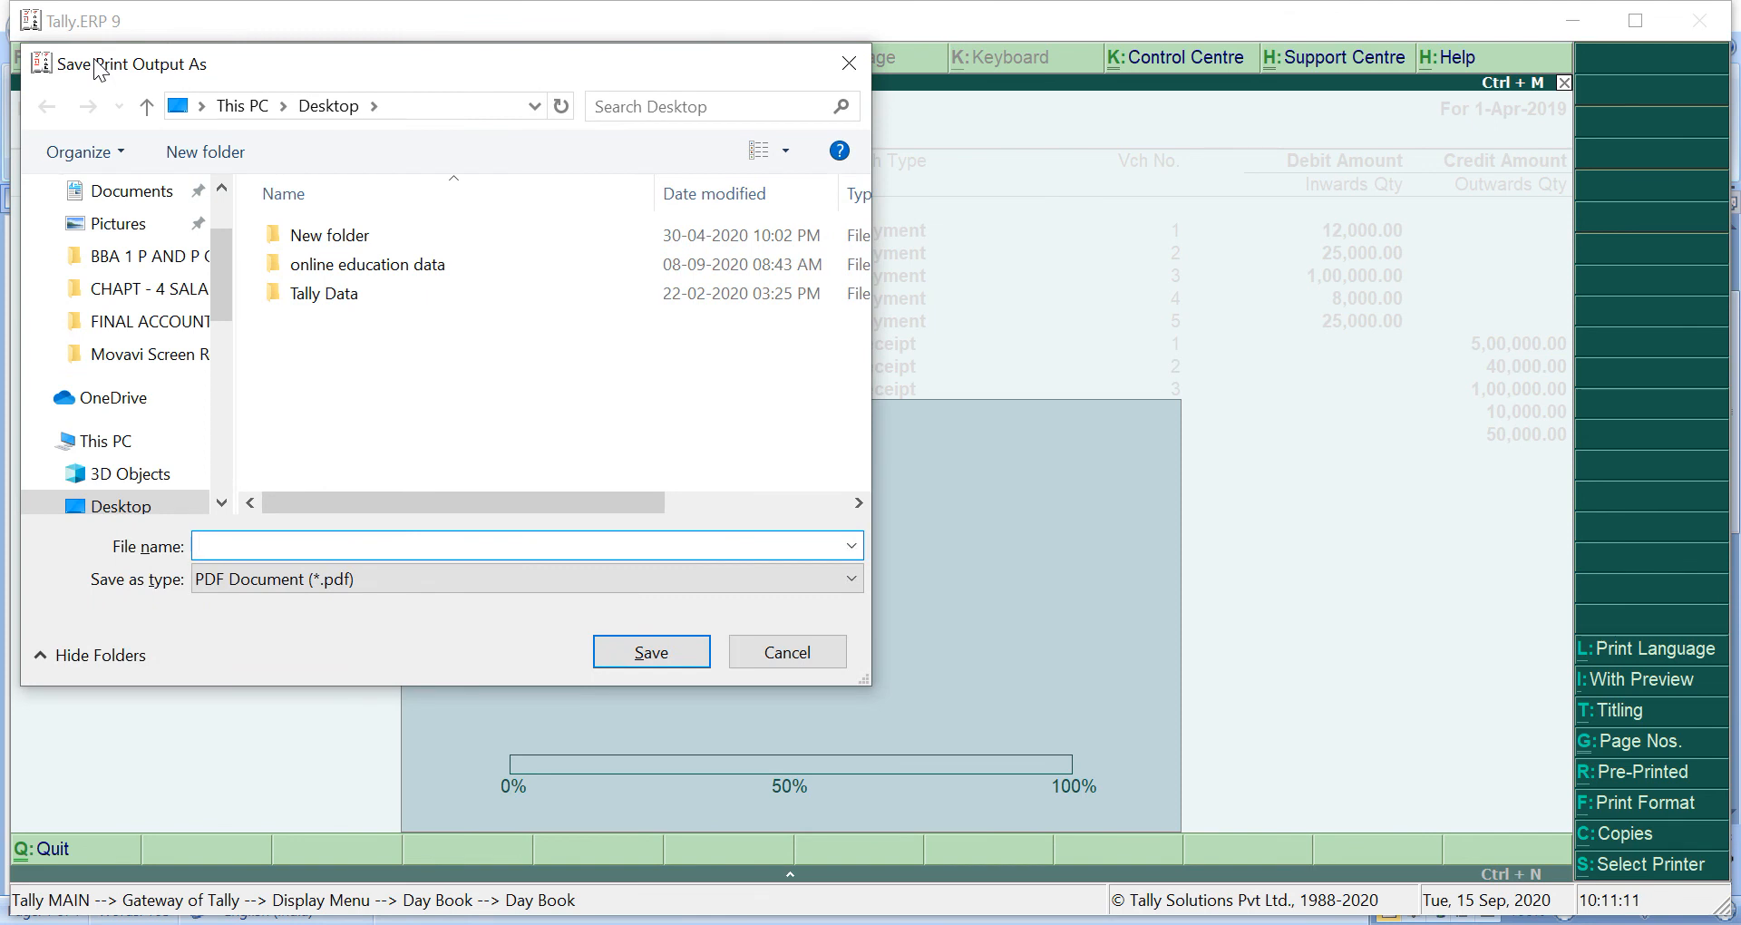
{"action": "type", "text": "DAYBOOK"}
{"action": "key", "text": "Return"}
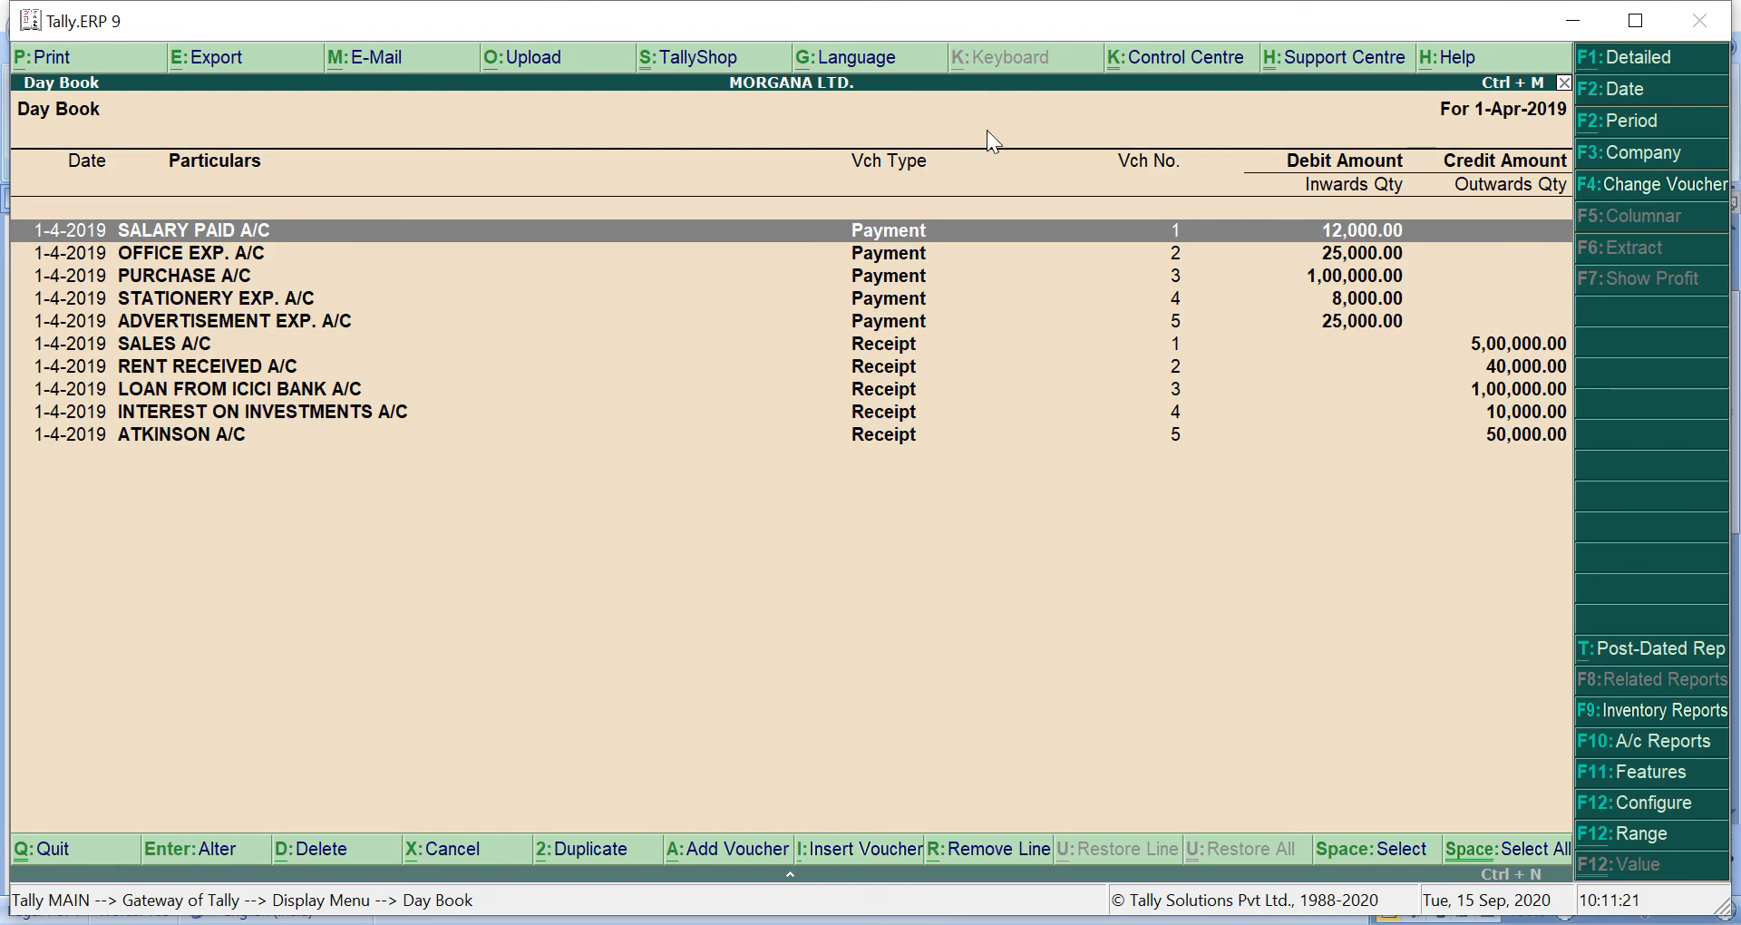
Open the DAYBOOK PDF from the desktop full-screen to check the printed Day Book, close it and return to Tally.ERP 9
{"action": "left_click", "coordinate": [1575, 20]}
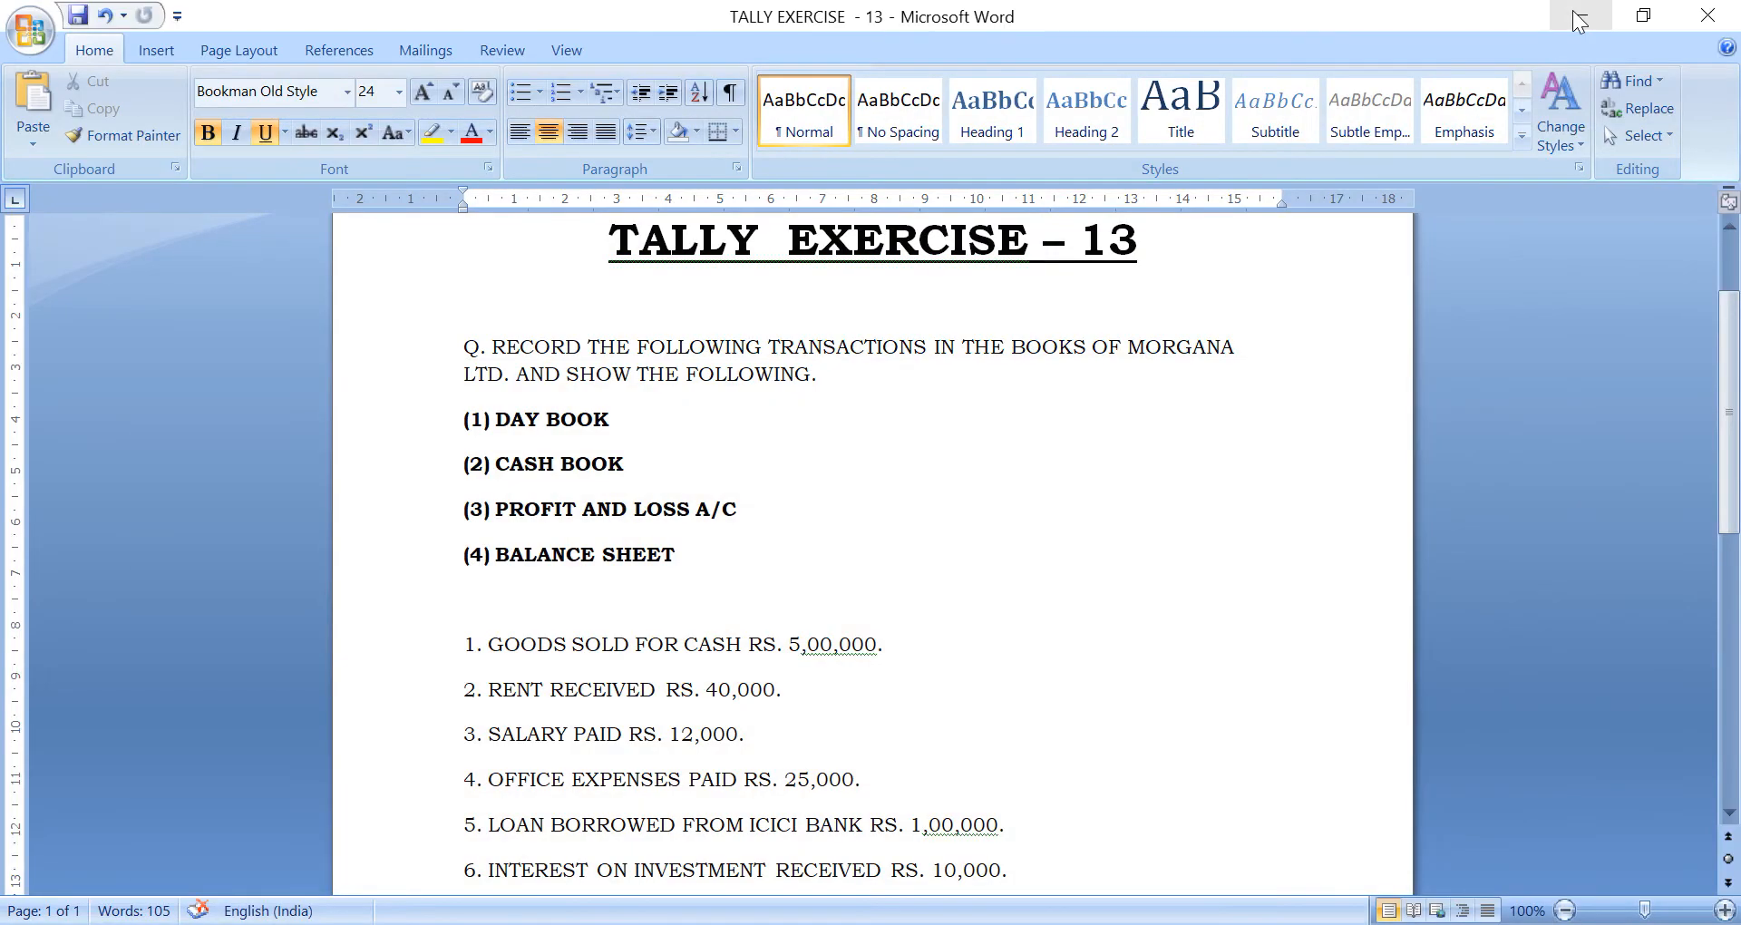
{"action": "left_click", "coordinate": [1578, 20]}
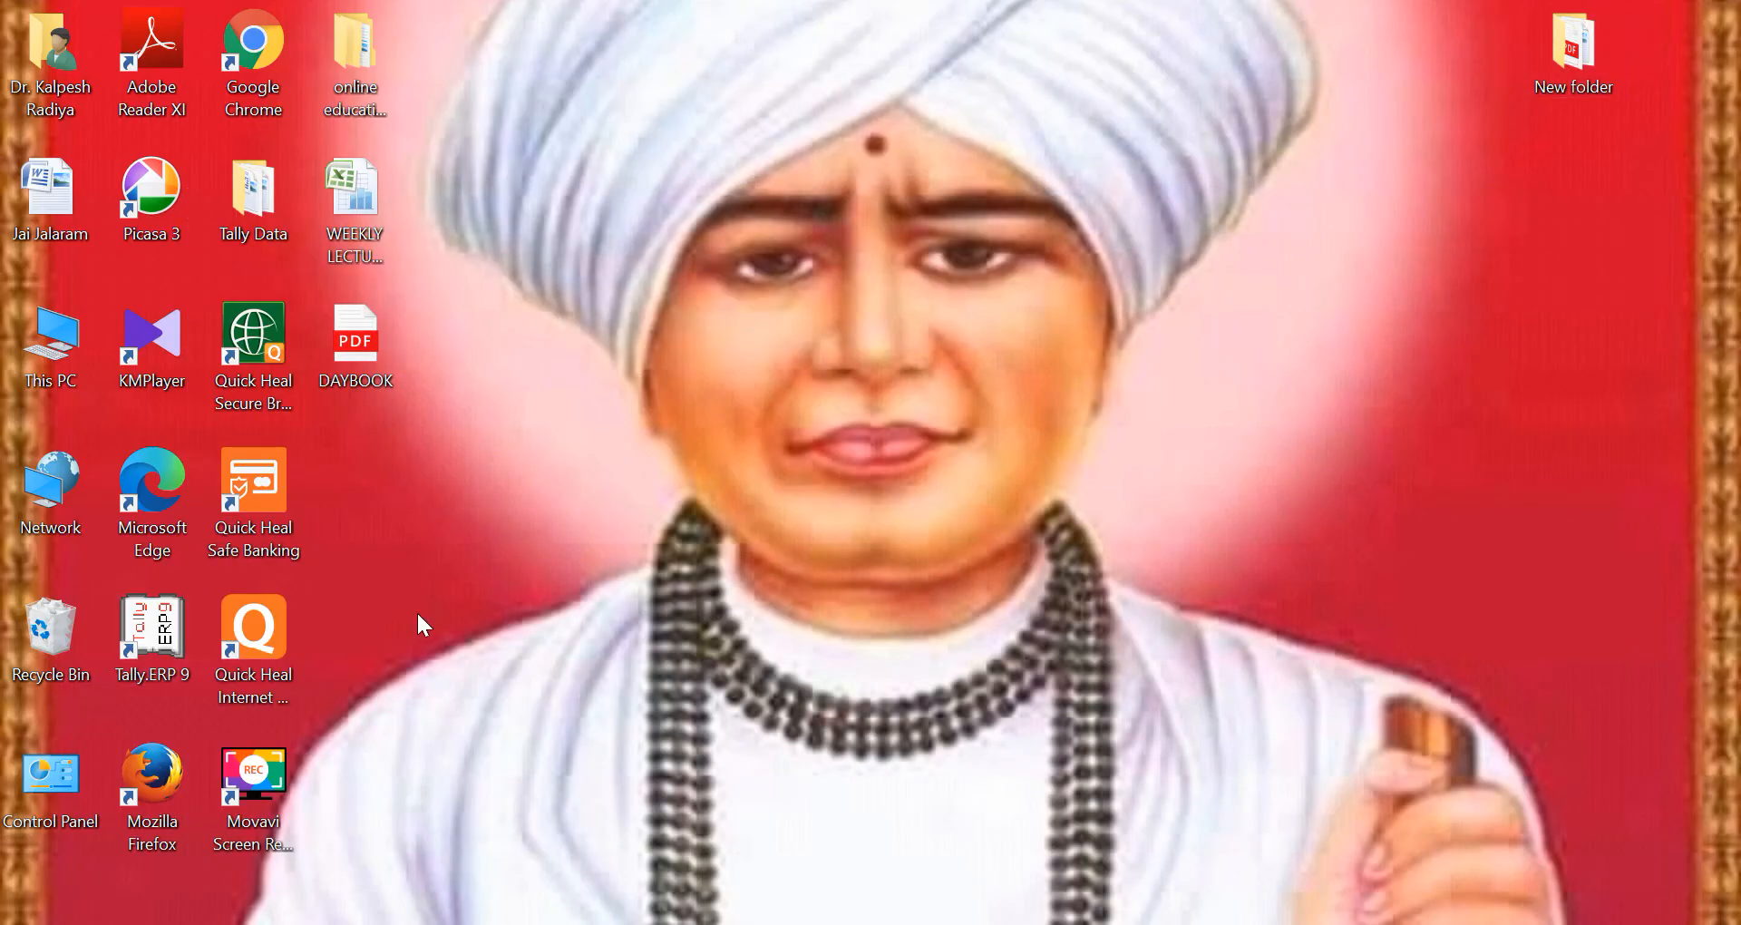
{"action": "double_click", "coordinate": [361, 368]}
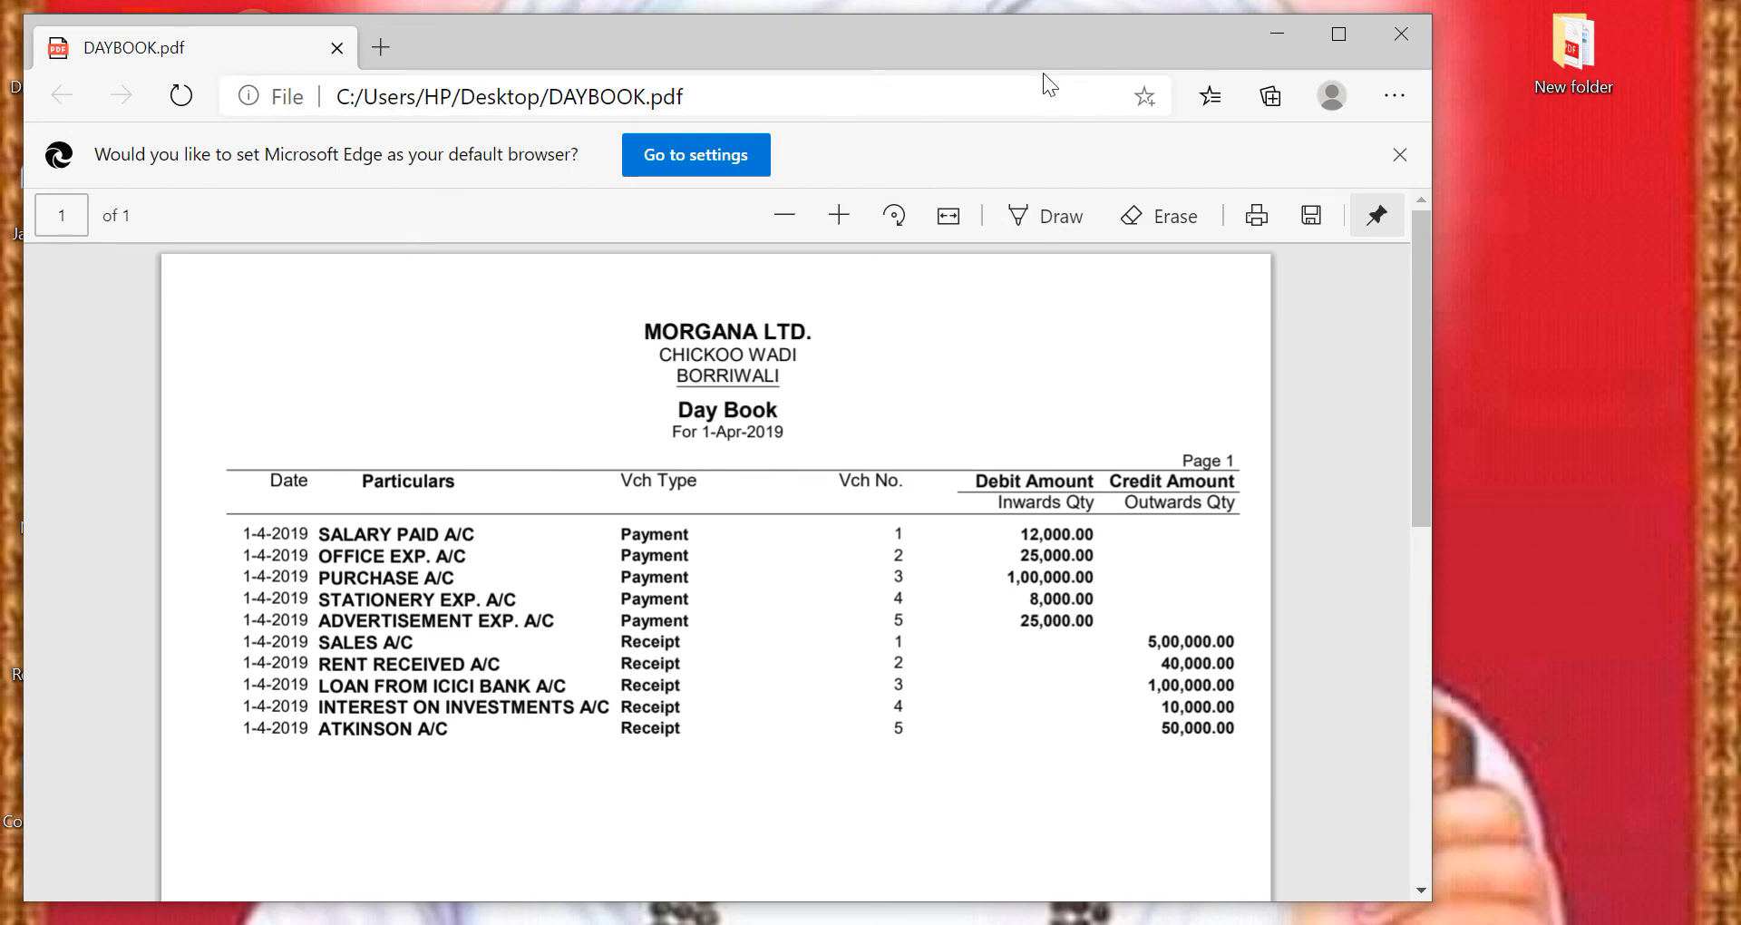
{"action": "double_click", "coordinate": [1042, 41]}
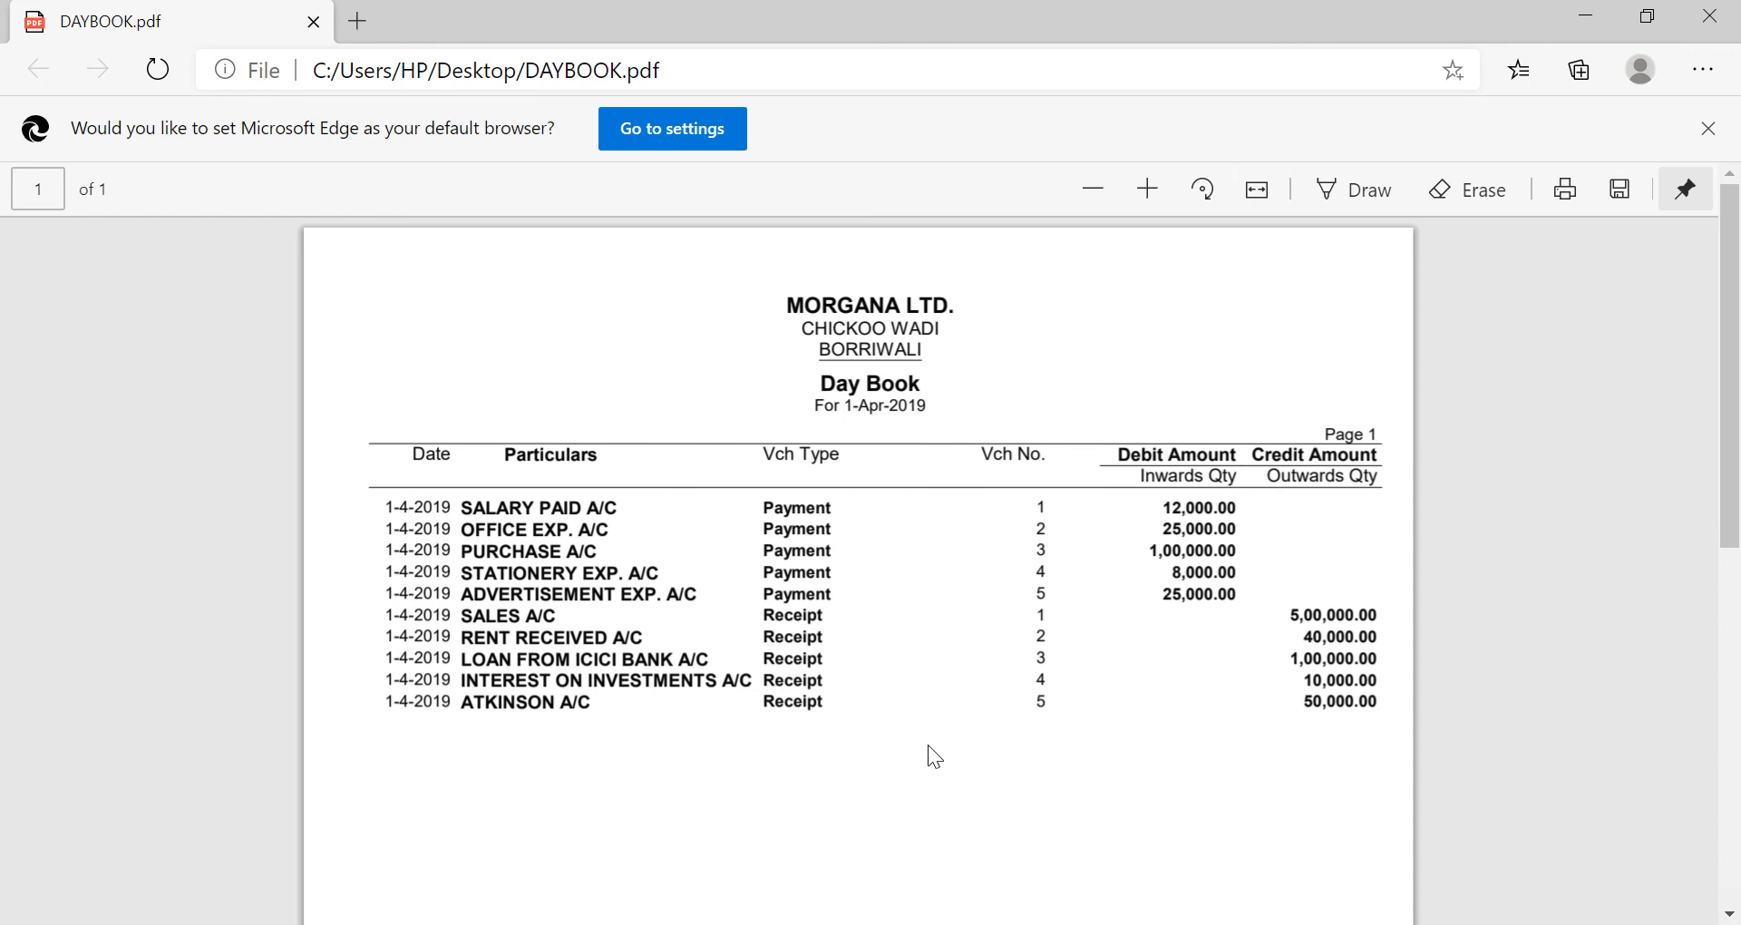
{"action": "left_click", "coordinate": [1710, 16]}
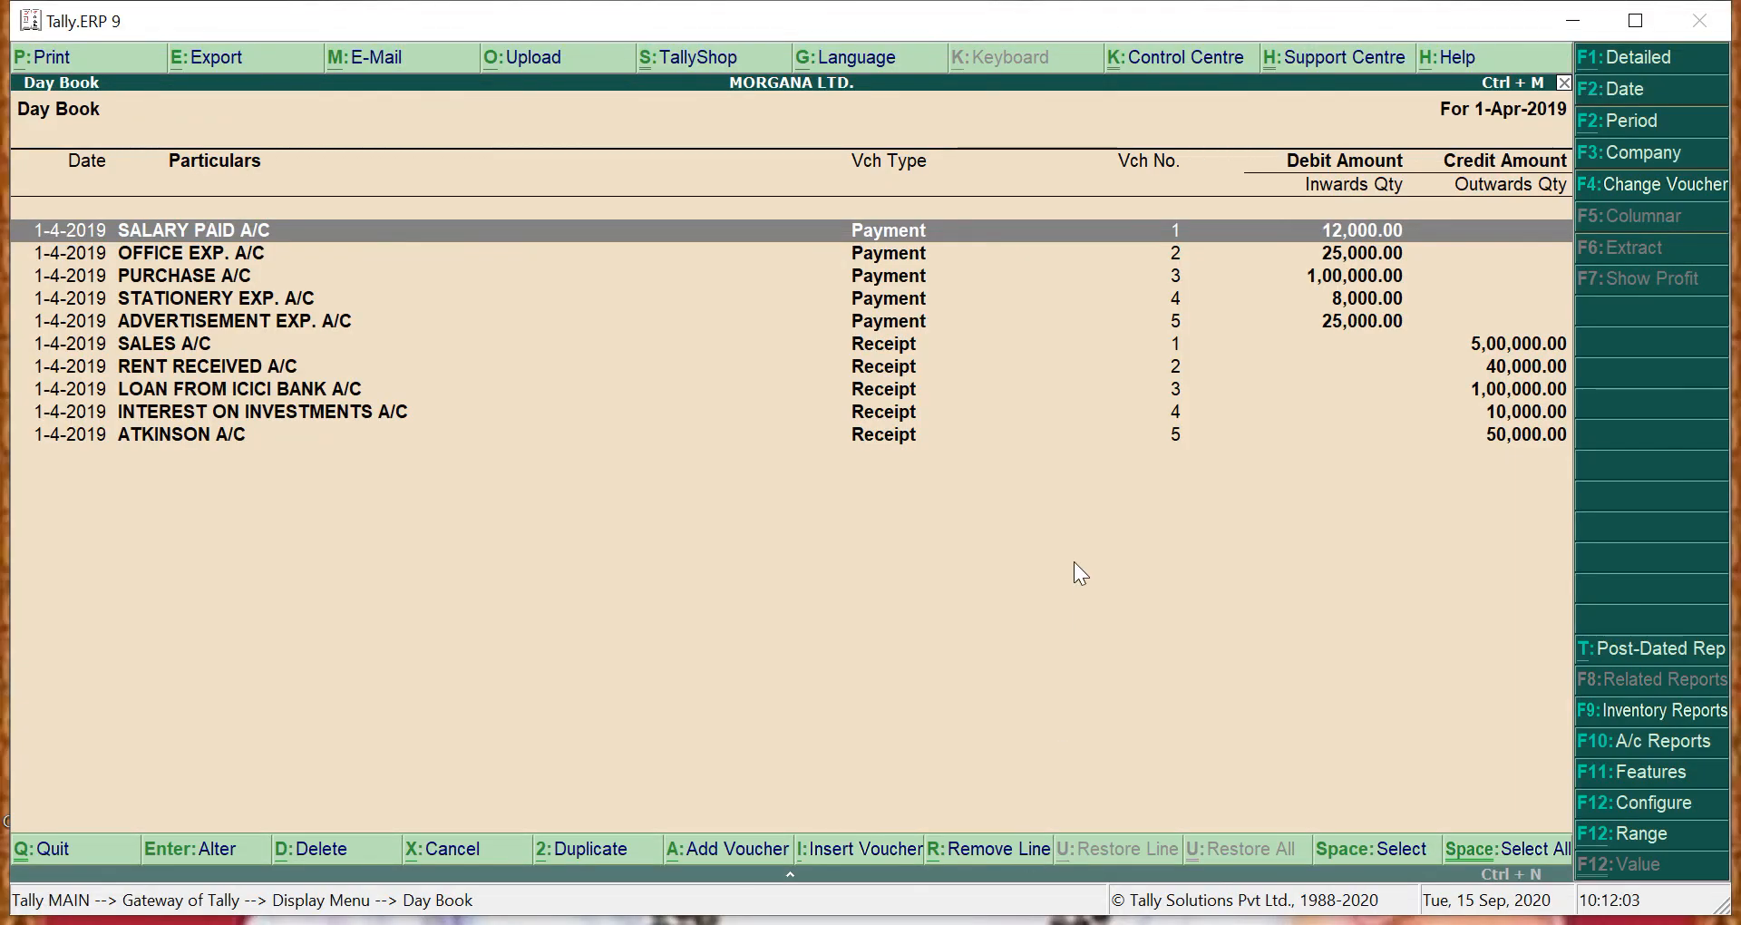
Leave the Day Book, check the Word exercise for the next required report, and return to Tally.ERP 9
{"action": "key", "text": "Escape"}
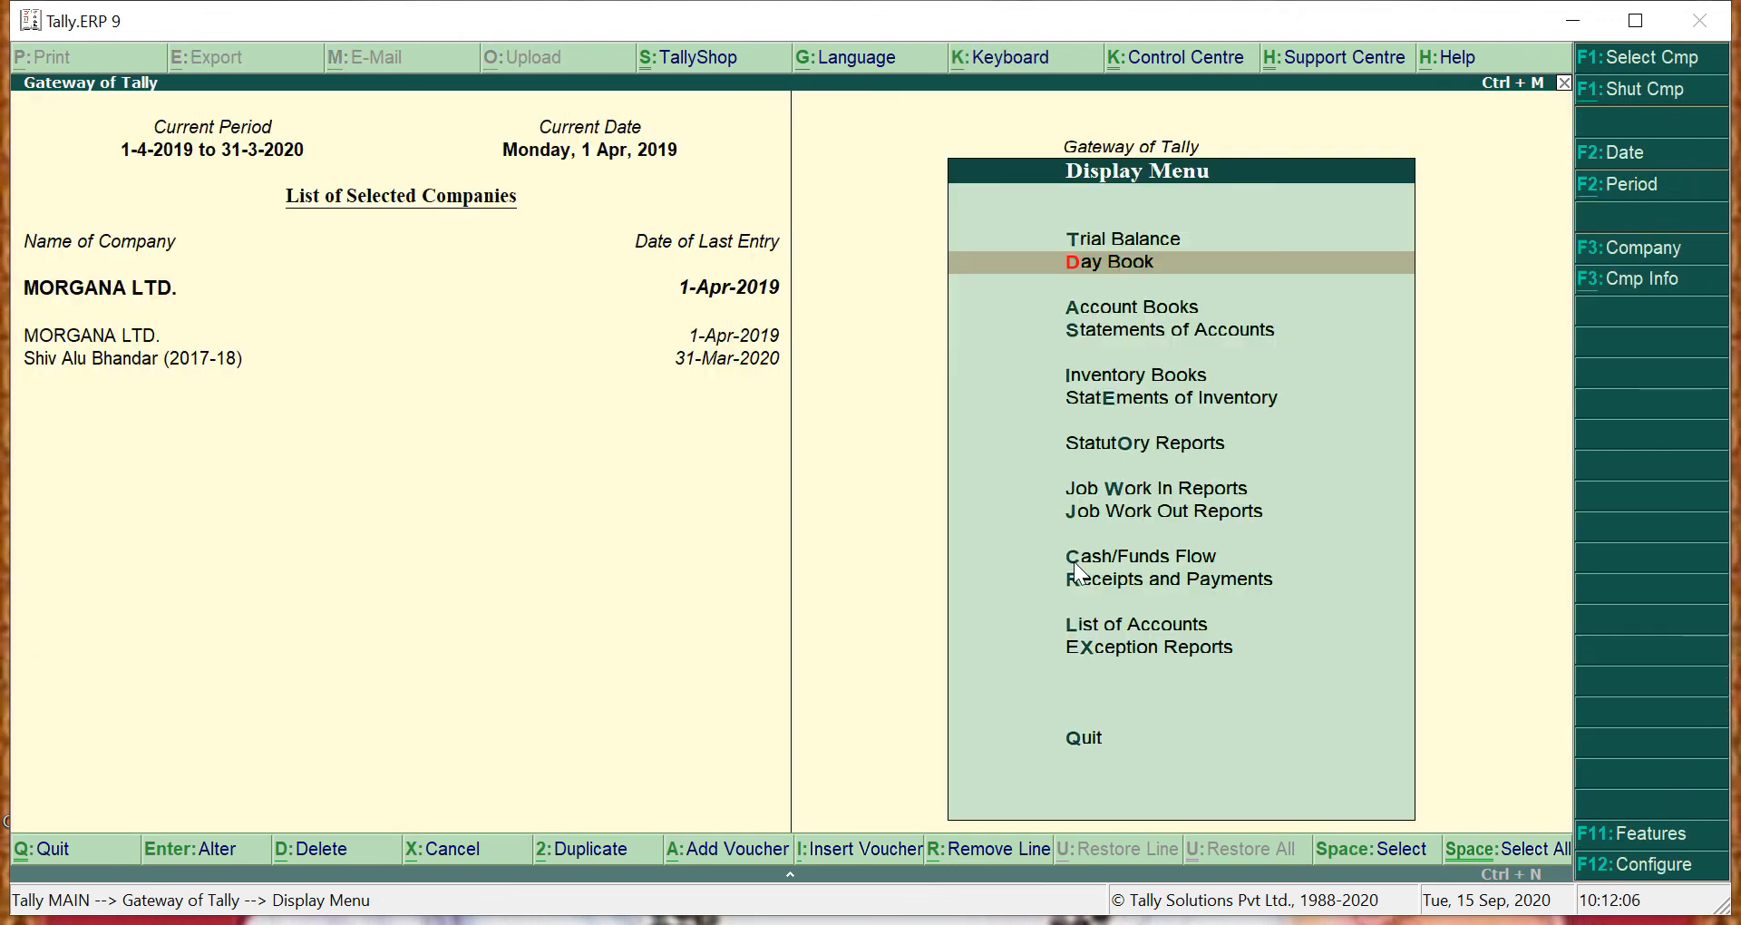
{"action": "key", "text": "alt+Tab"}
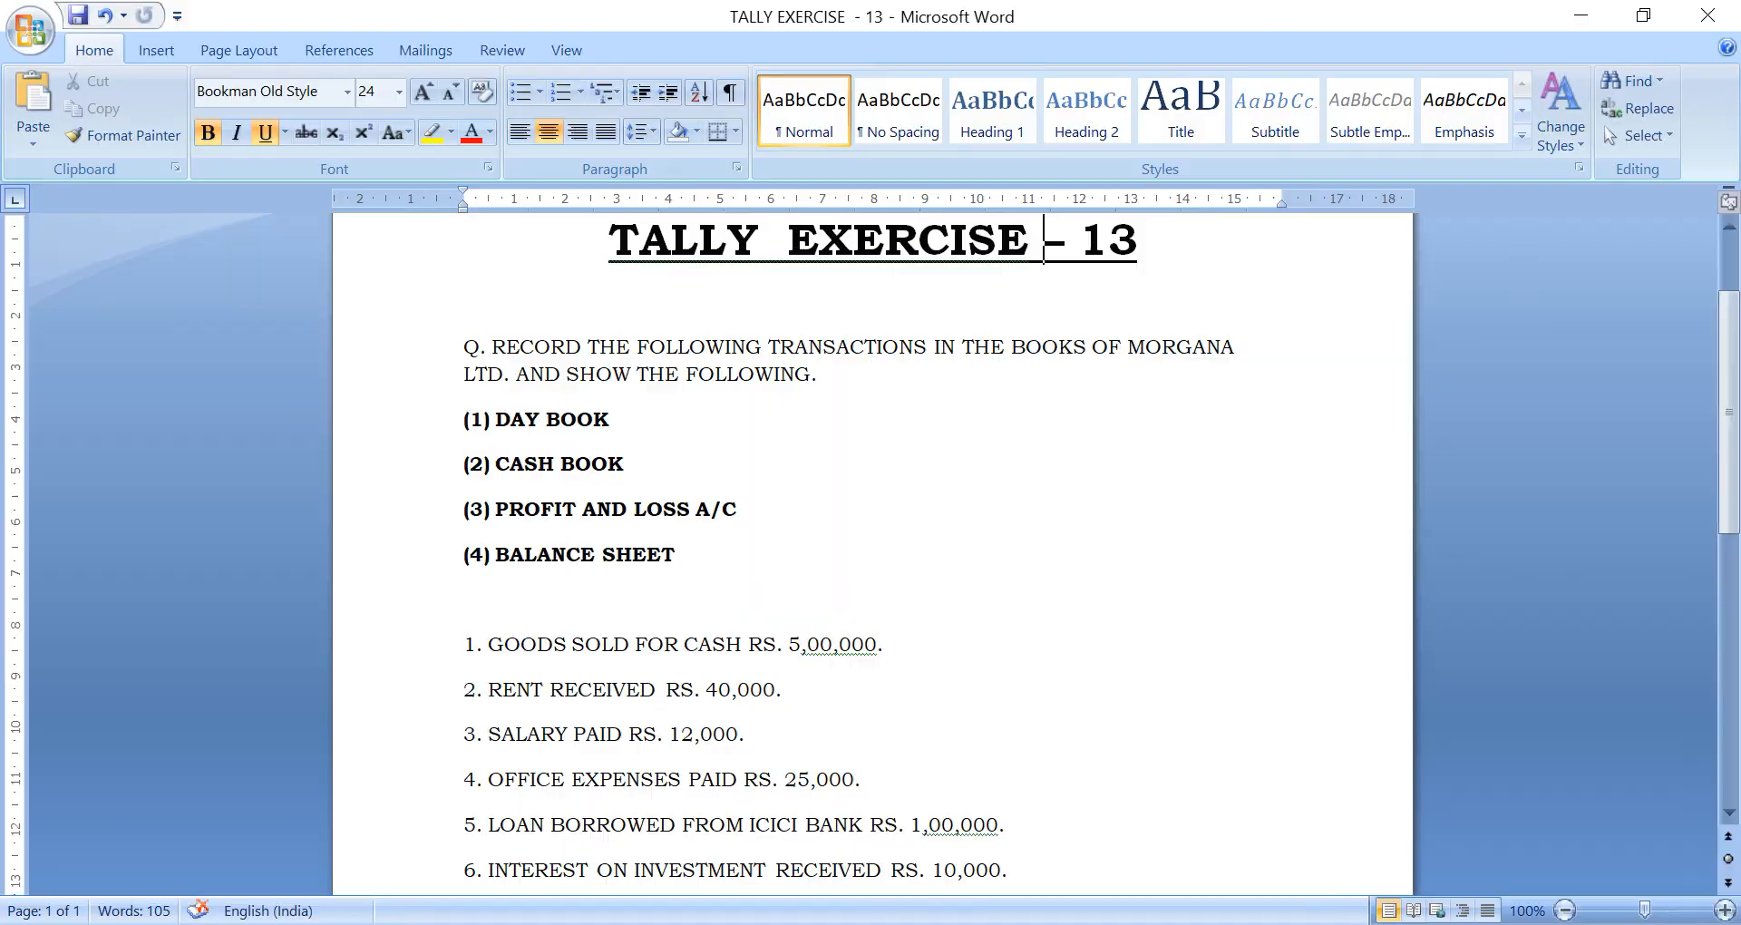
{"action": "key", "text": "alt+Tab"}
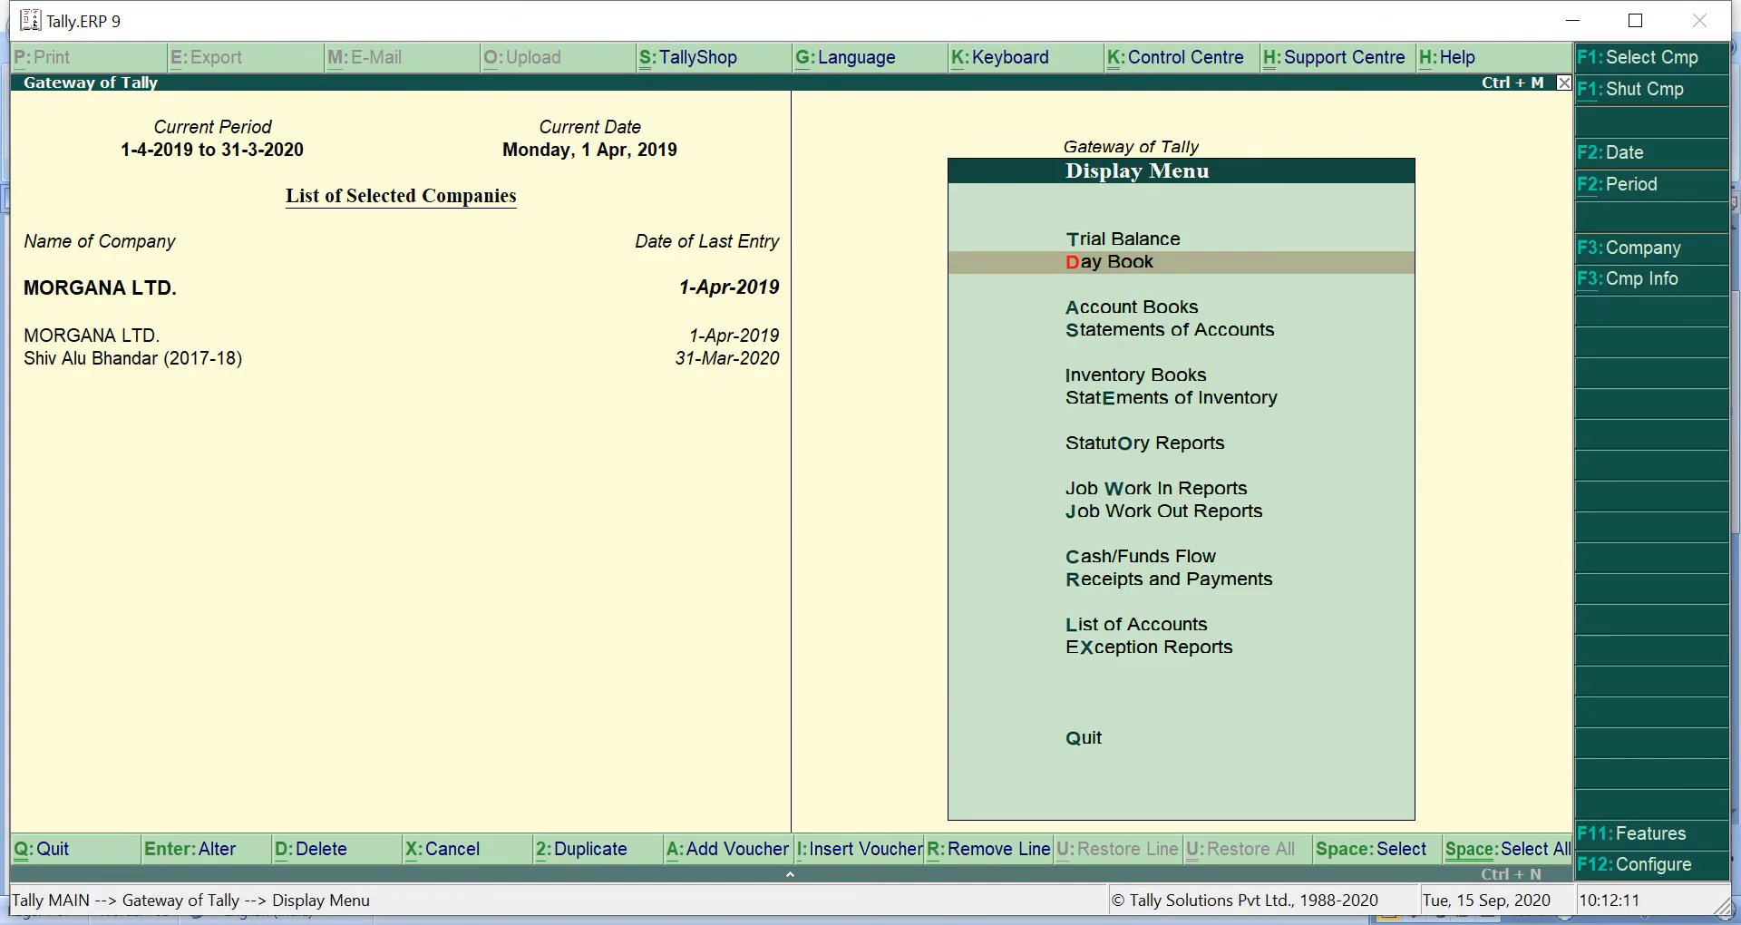
Display the April vouchers of the Cash ledger in the Cash/Bank Books, and return to the Account Books list
{"action": "key", "text": "Down"}
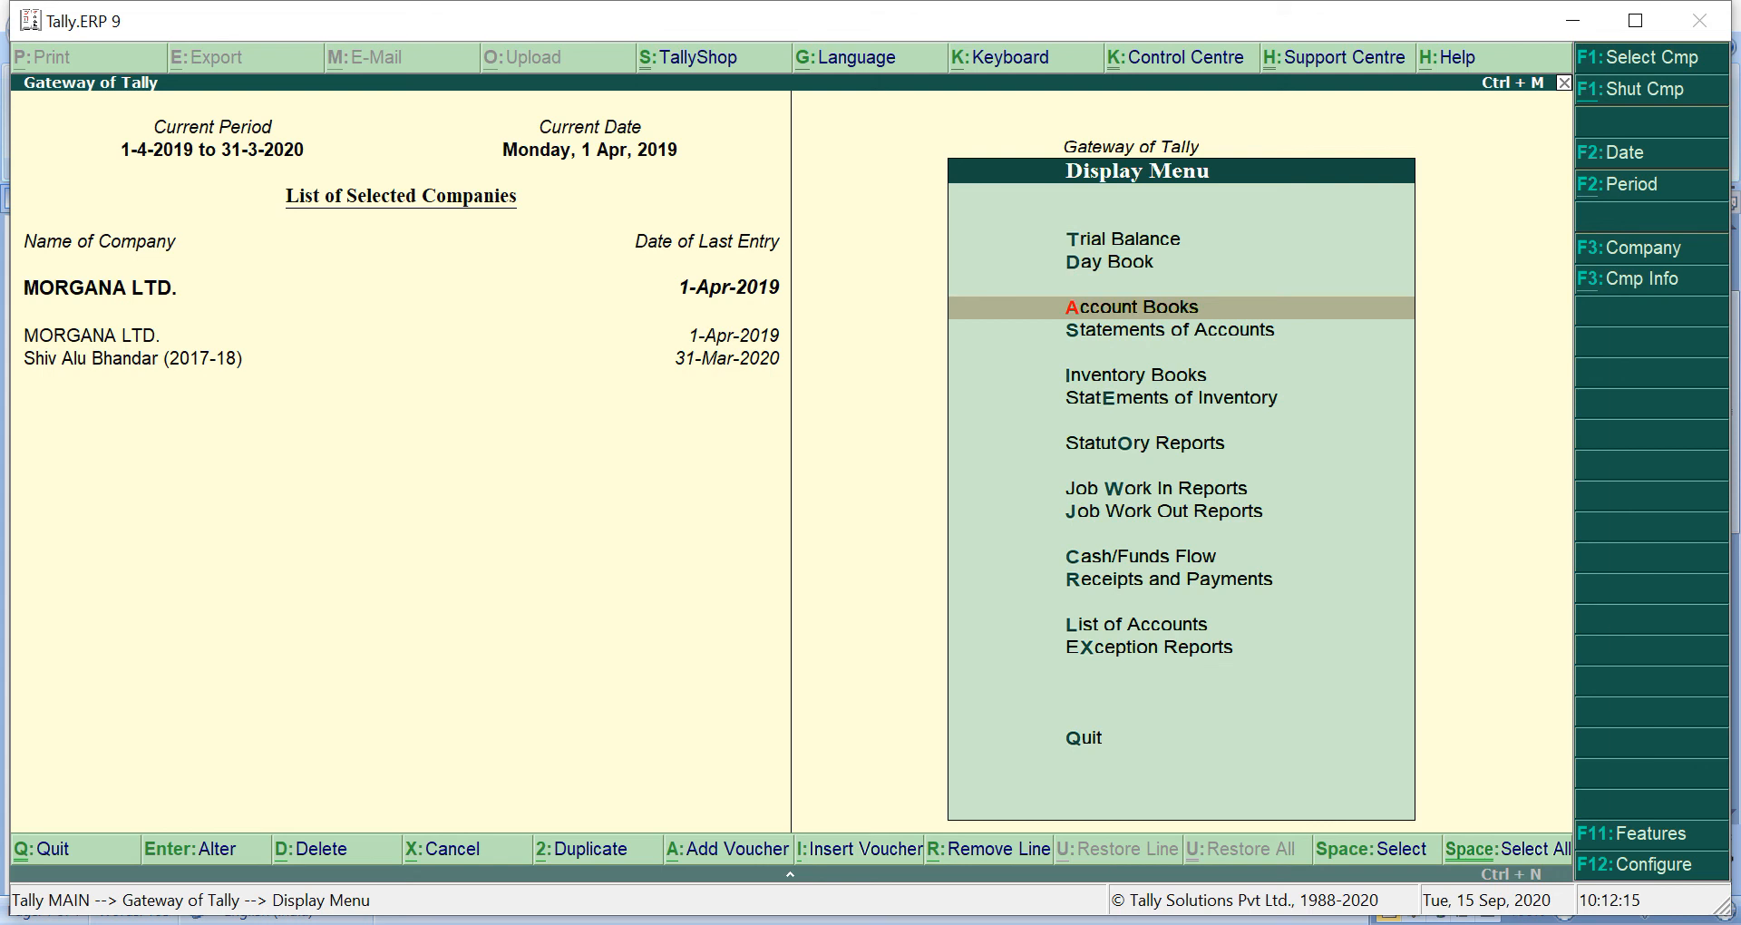
{"action": "key", "text": "Return"}
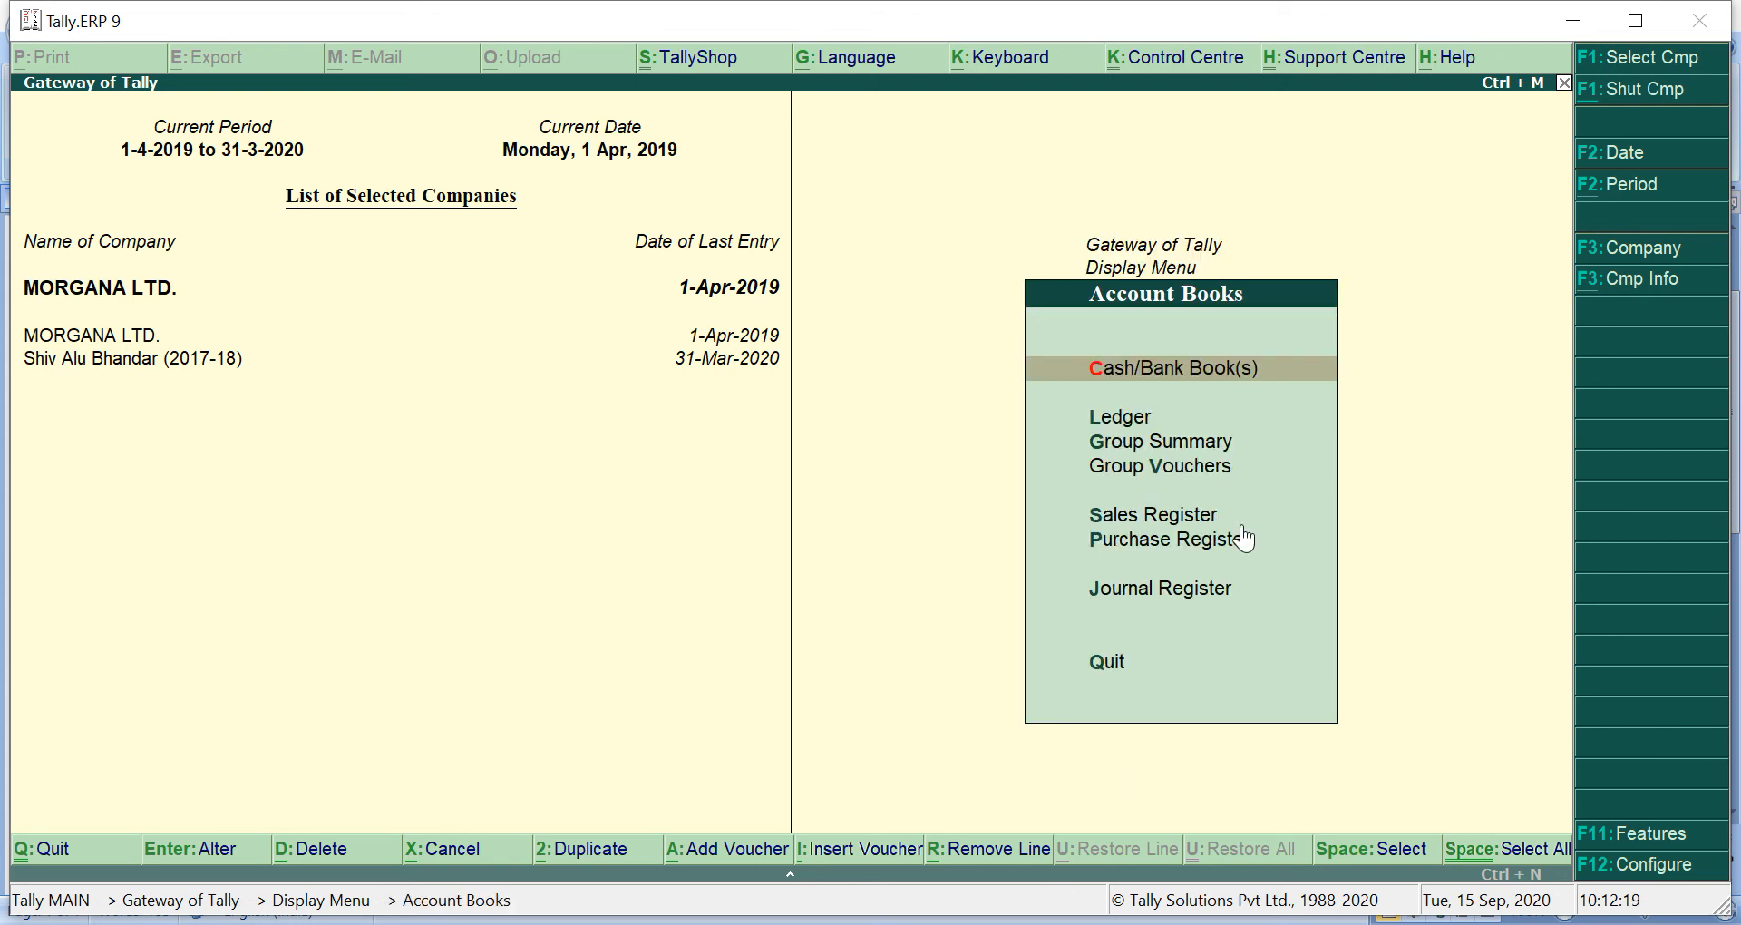
{"action": "left_click", "coordinate": [1206, 379]}
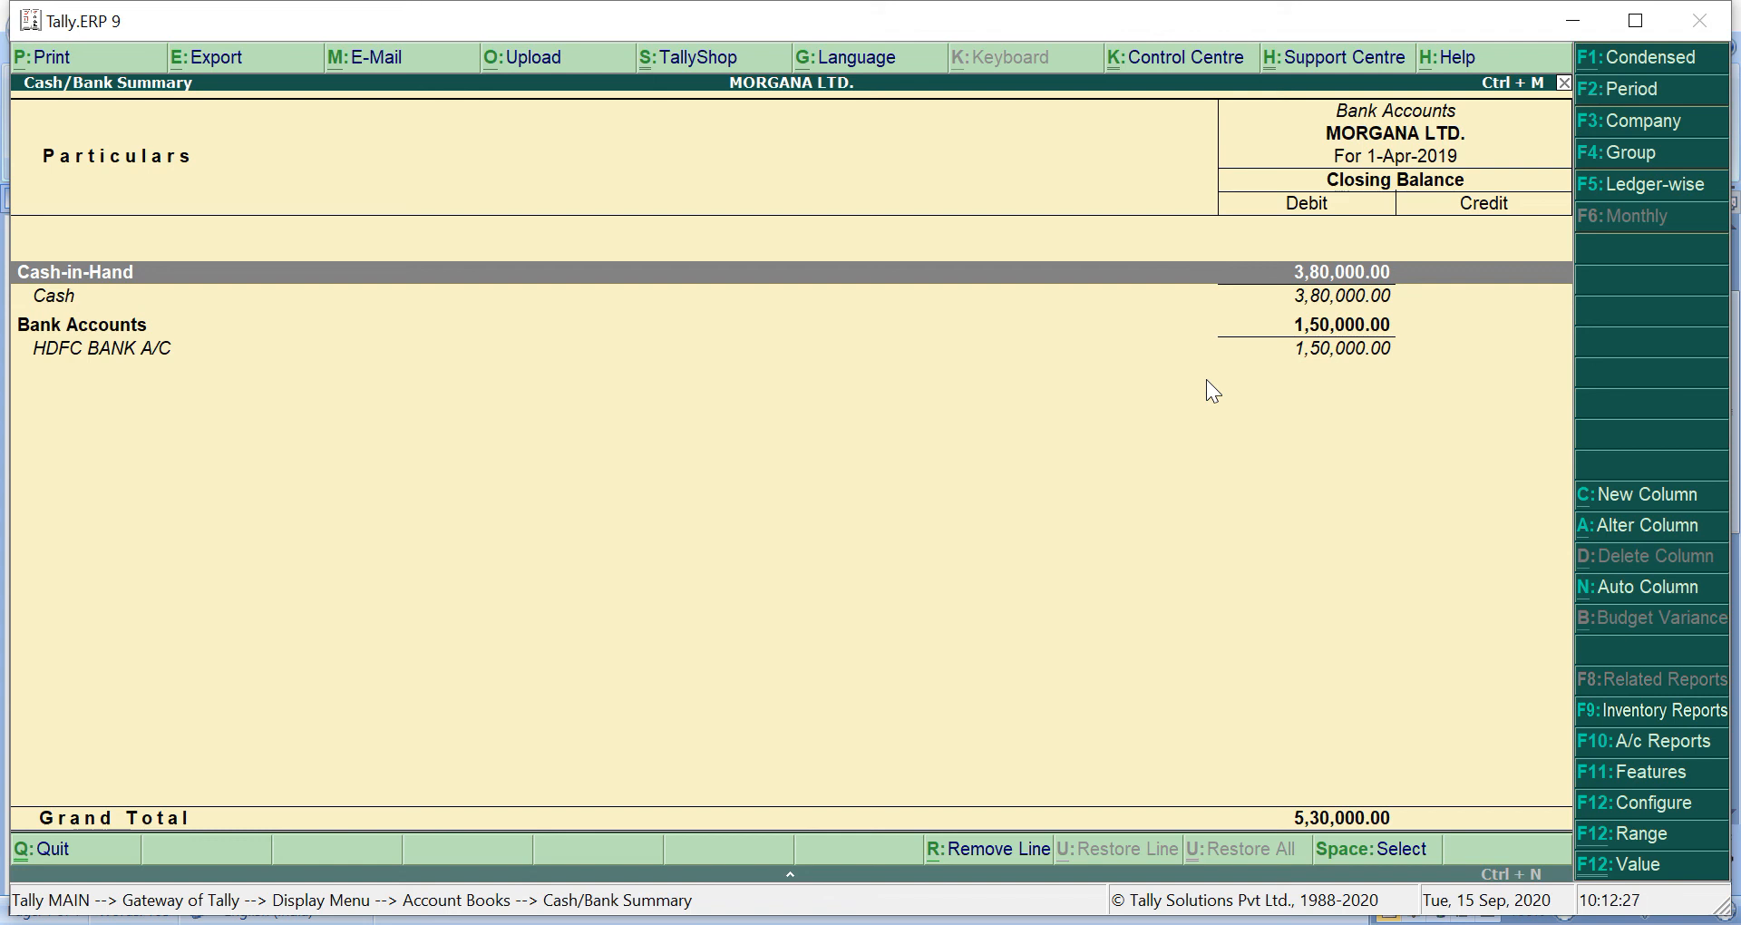
{"action": "key", "text": "Down"}
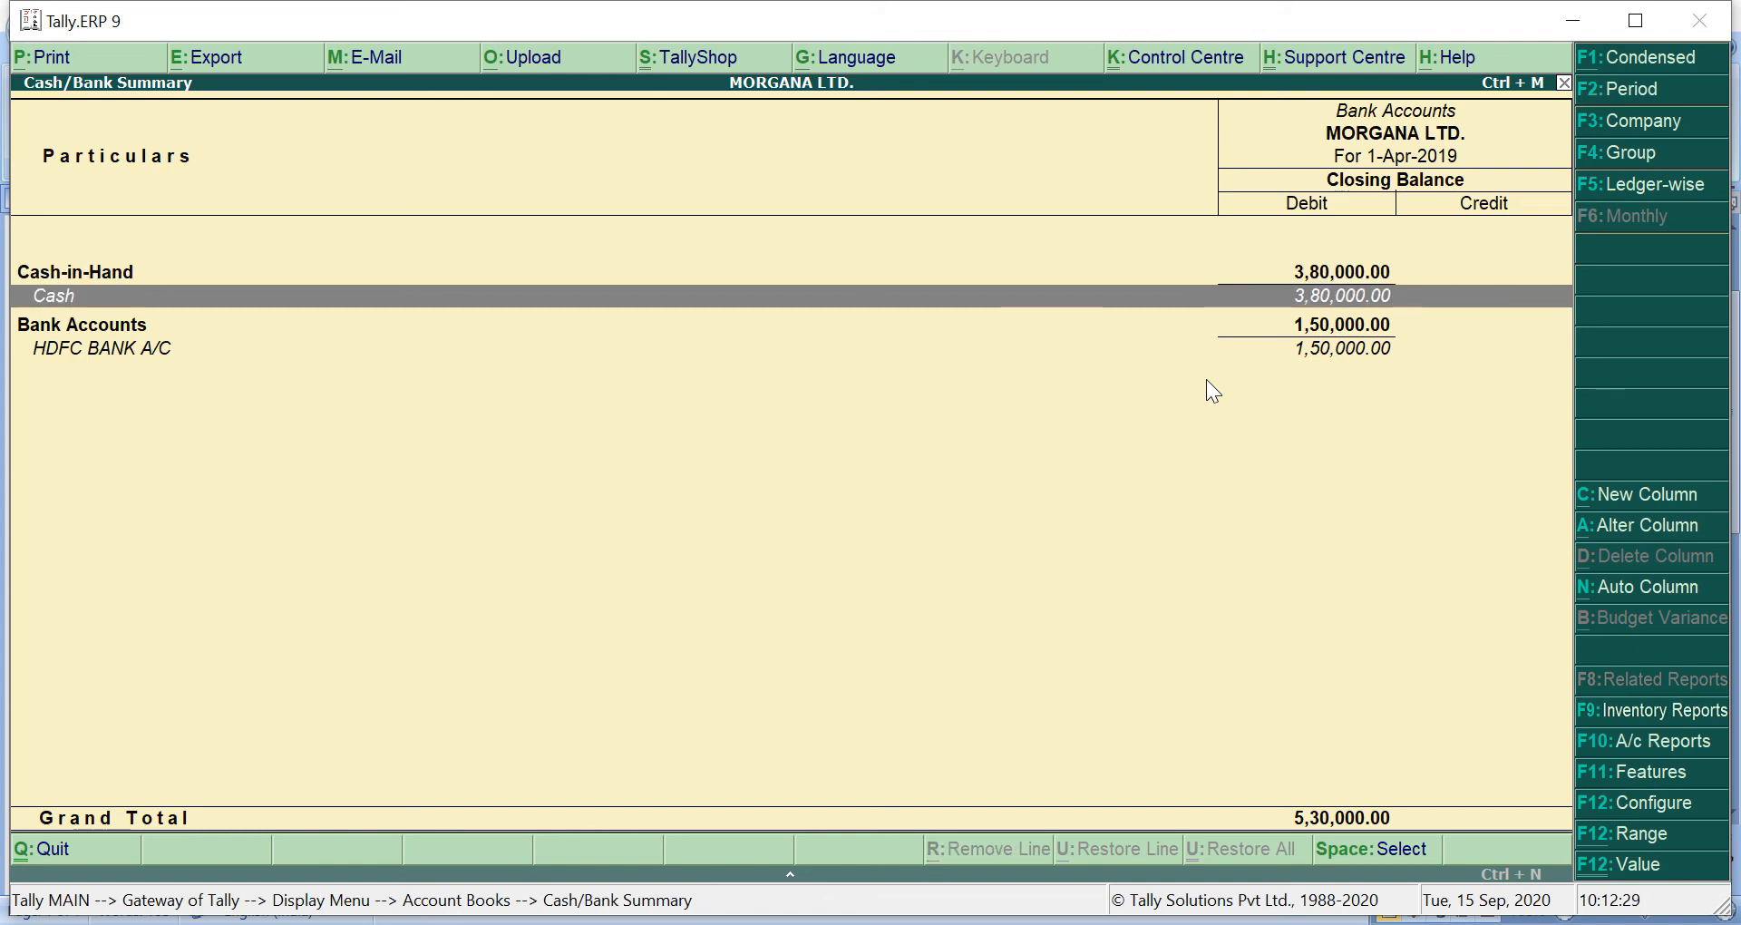
{"action": "key", "text": "Return"}
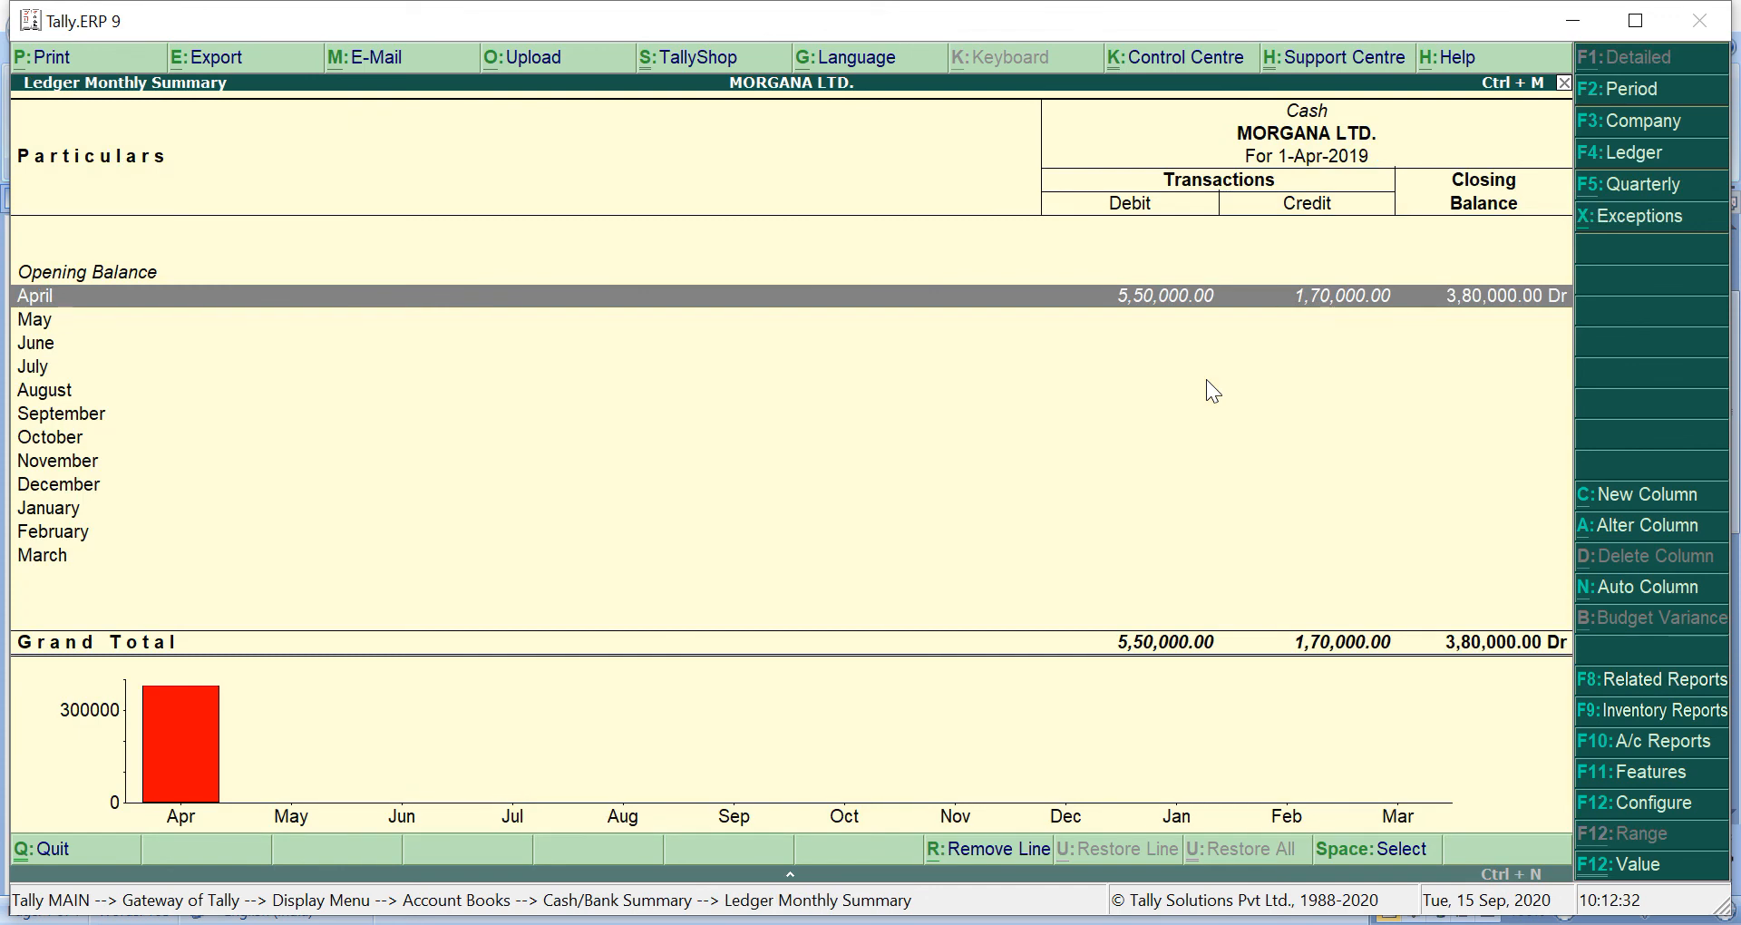
{"action": "key", "text": "Return"}
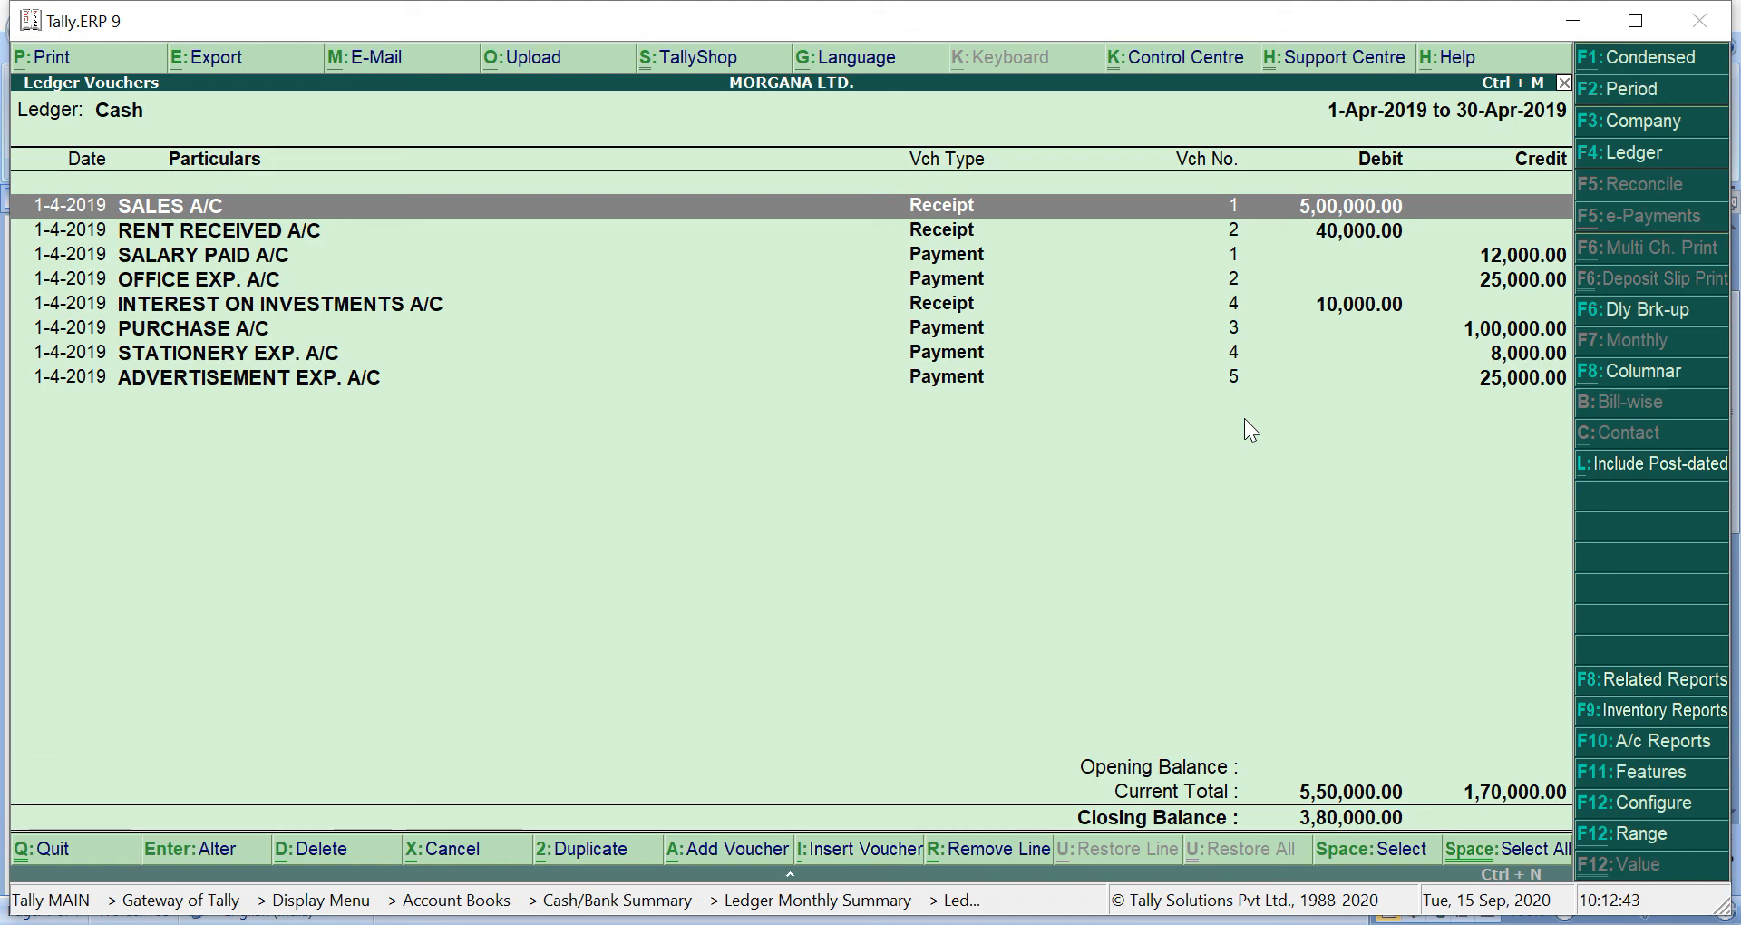
{"action": "key", "text": "Escape"}
{"action": "key", "text": "Escape"}
{"action": "key", "text": "Escape"}
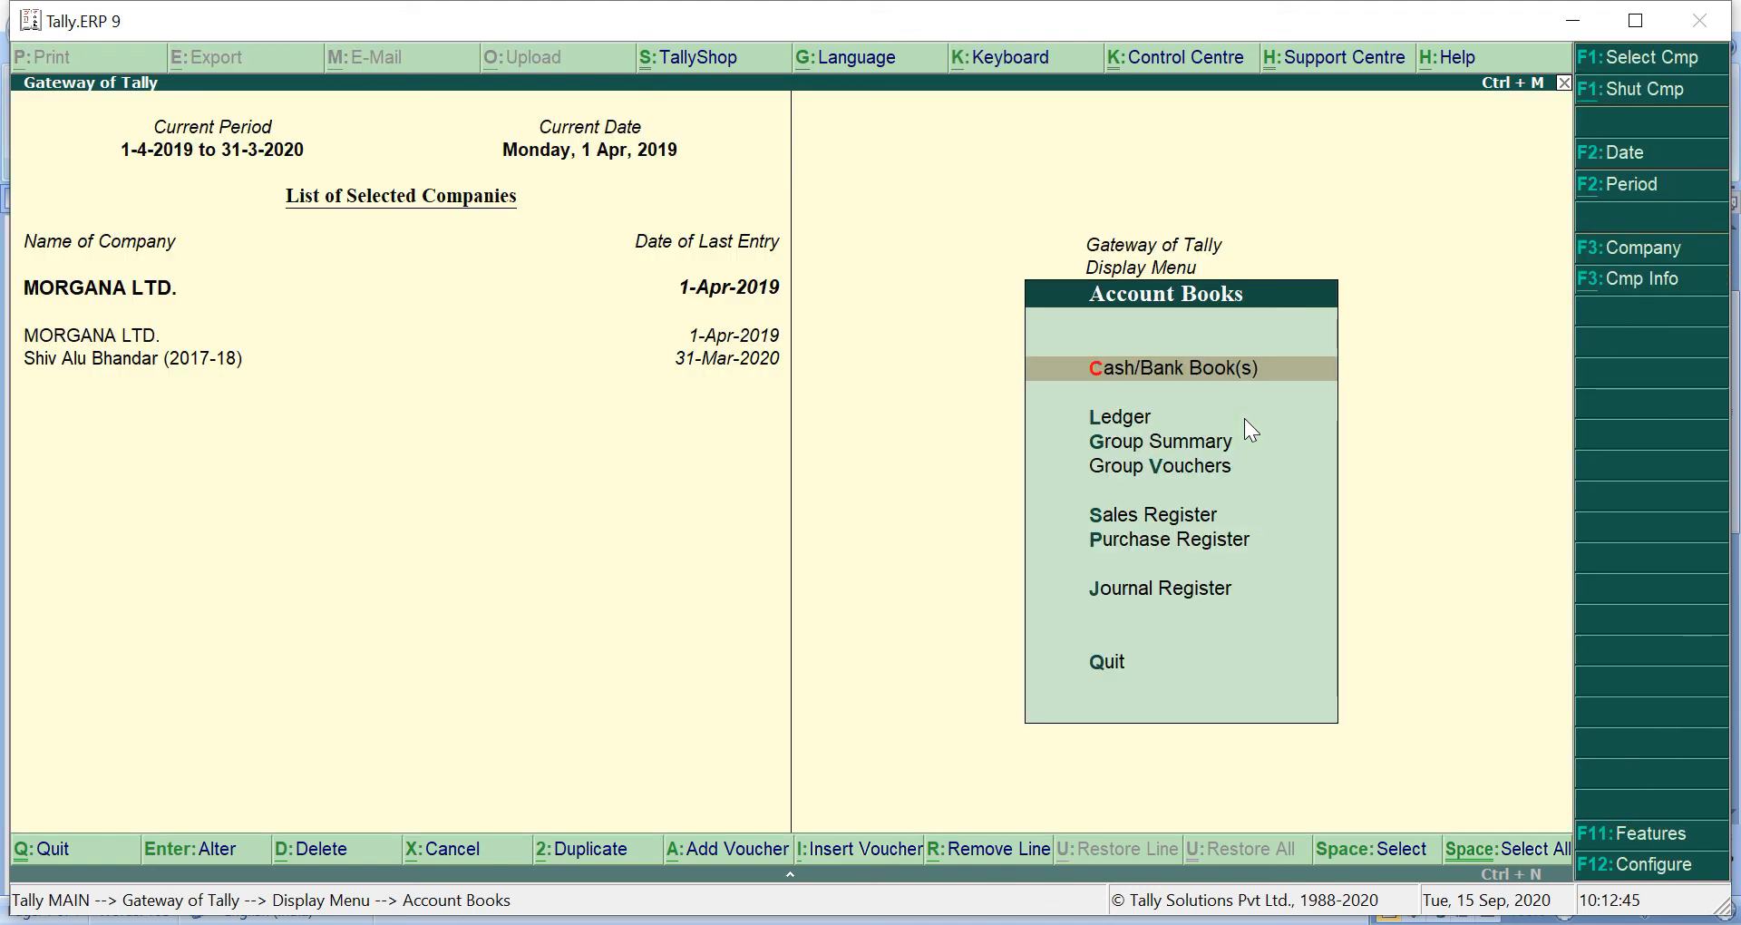
Display the April vouchers of the HDFC BANK A/C ledger in the Cash/Bank Books, and return to the Gateway of Tally
{"action": "key", "text": "Return"}
{"action": "key", "text": "Down"}
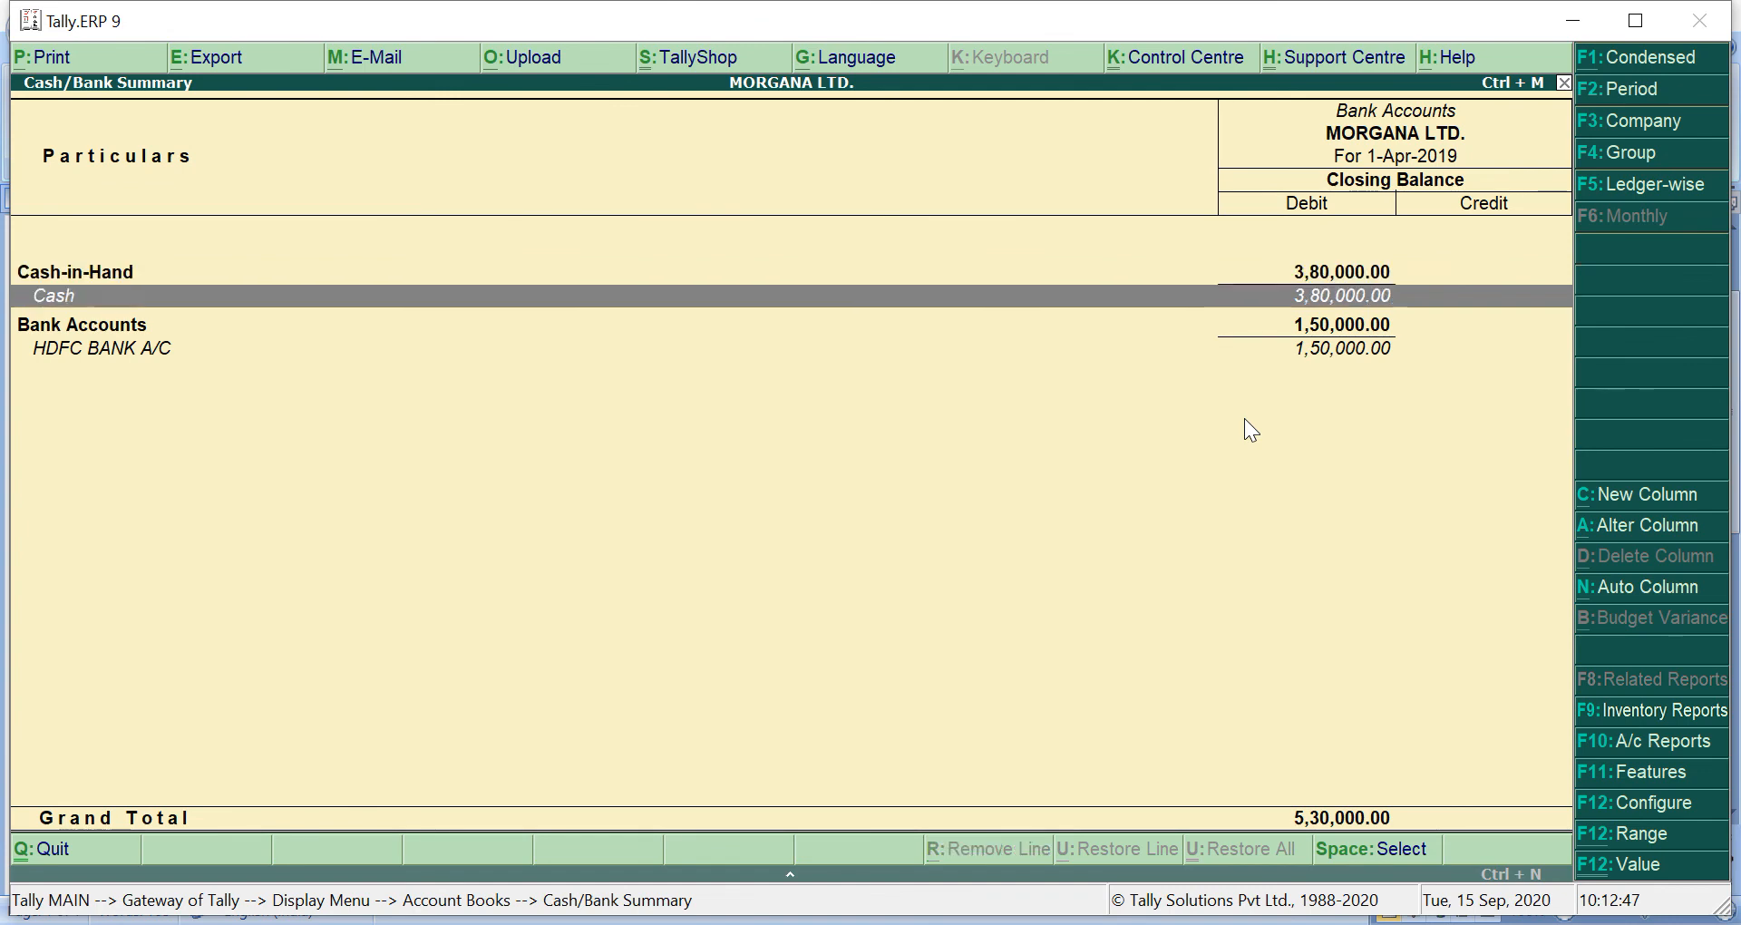
{"action": "key", "text": "Down"}
{"action": "key", "text": "Down"}
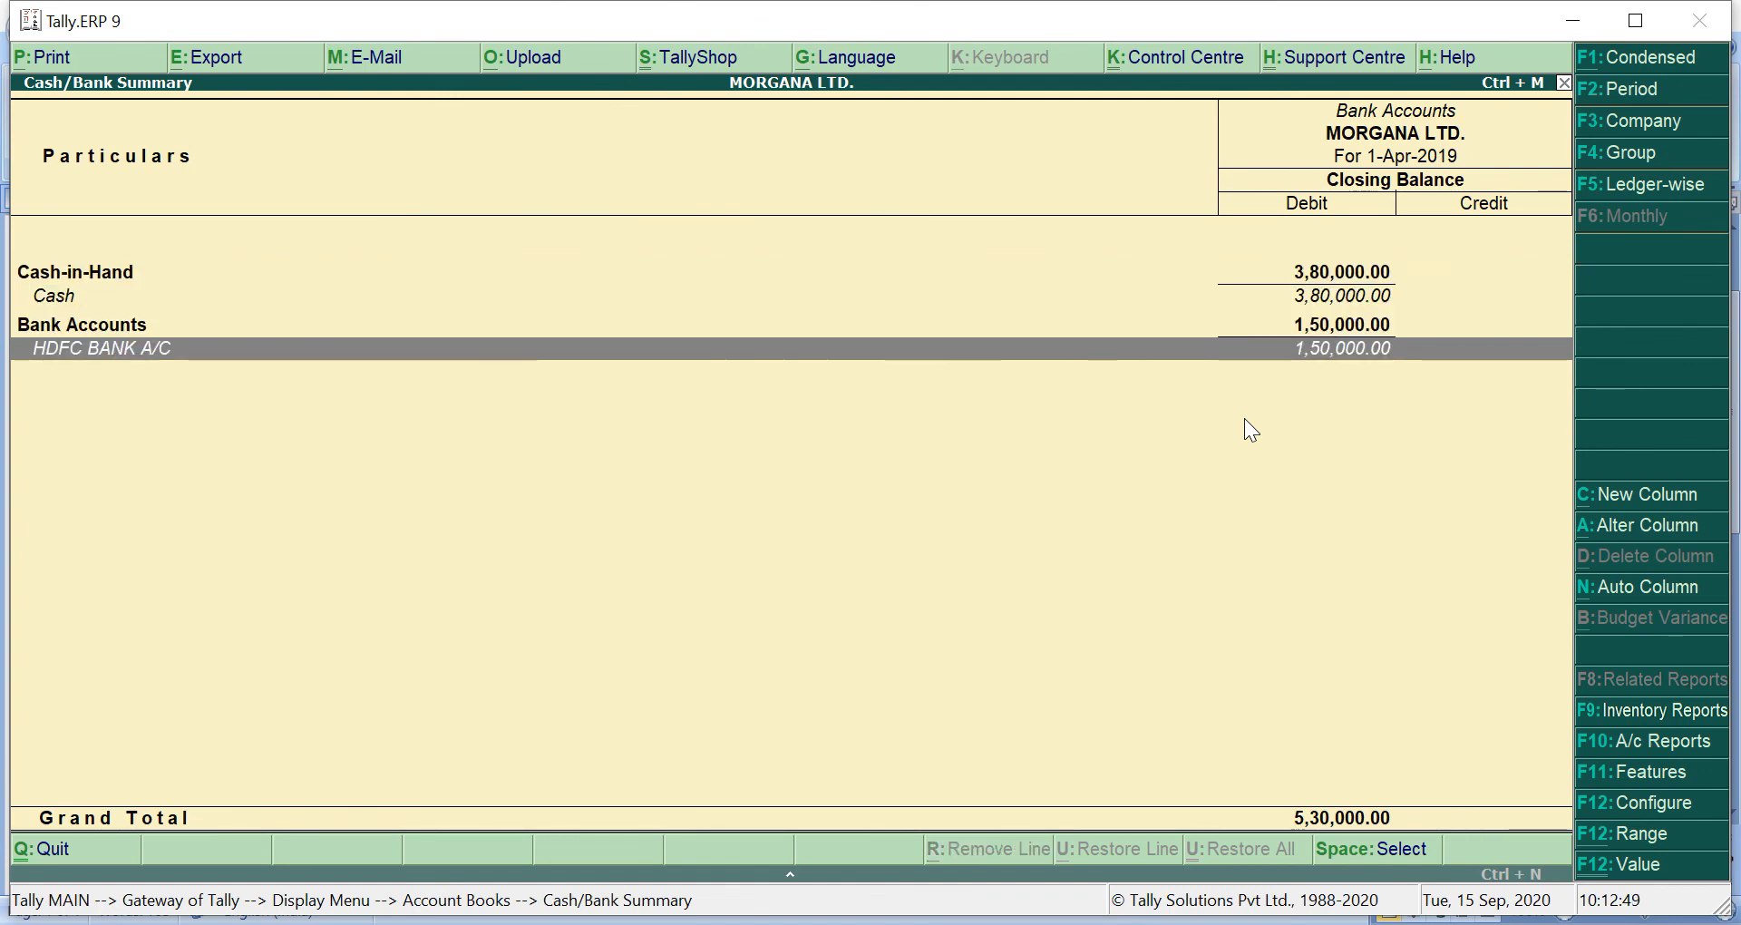
{"action": "key", "text": "Return"}
{"action": "key", "text": "Return"}
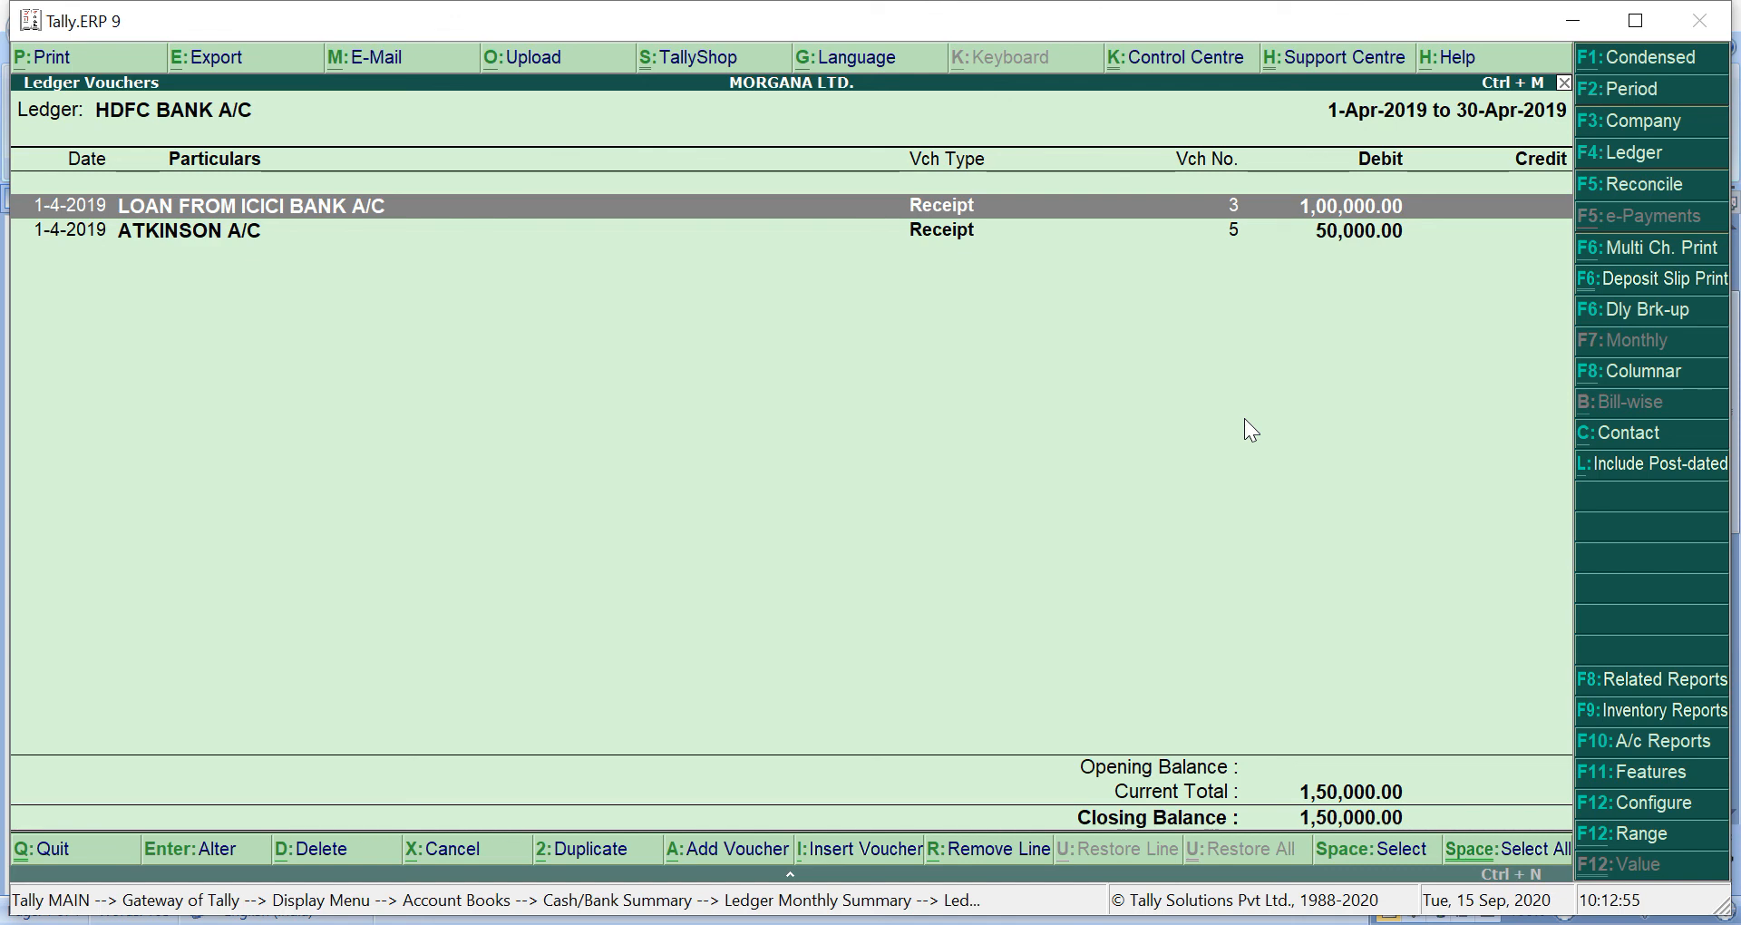
{"action": "key", "text": "Escape"}
{"action": "key", "text": "Escape"}
{"action": "key", "text": "Escape"}
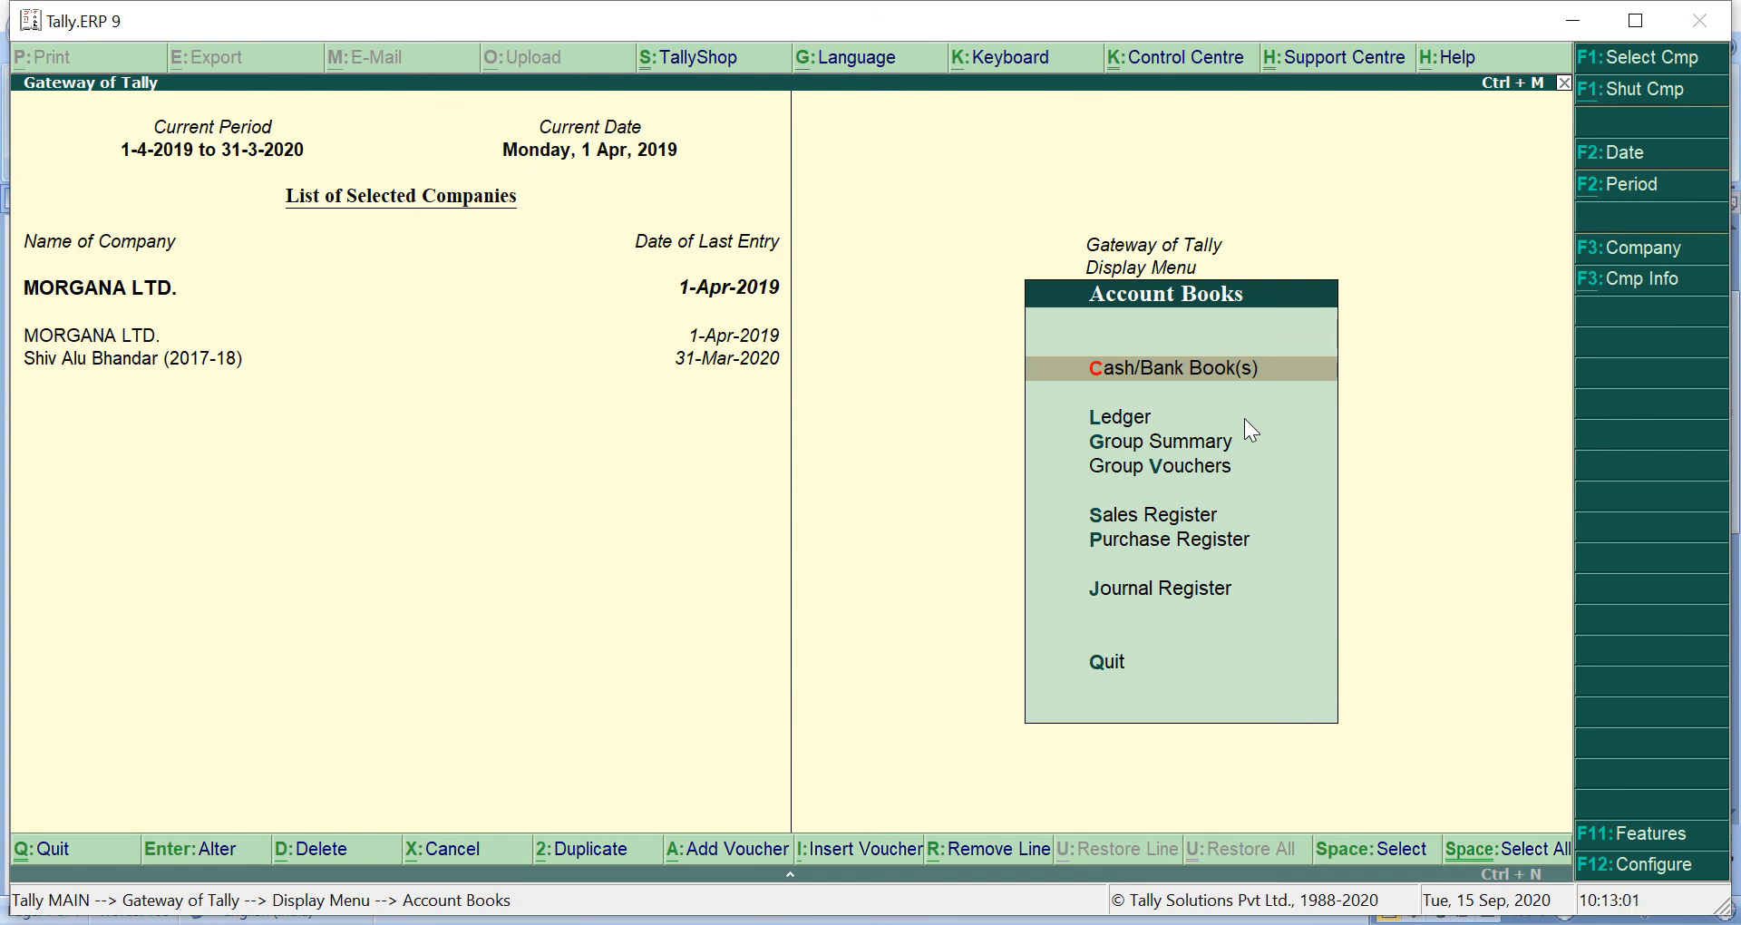
{"action": "key", "text": "Escape"}
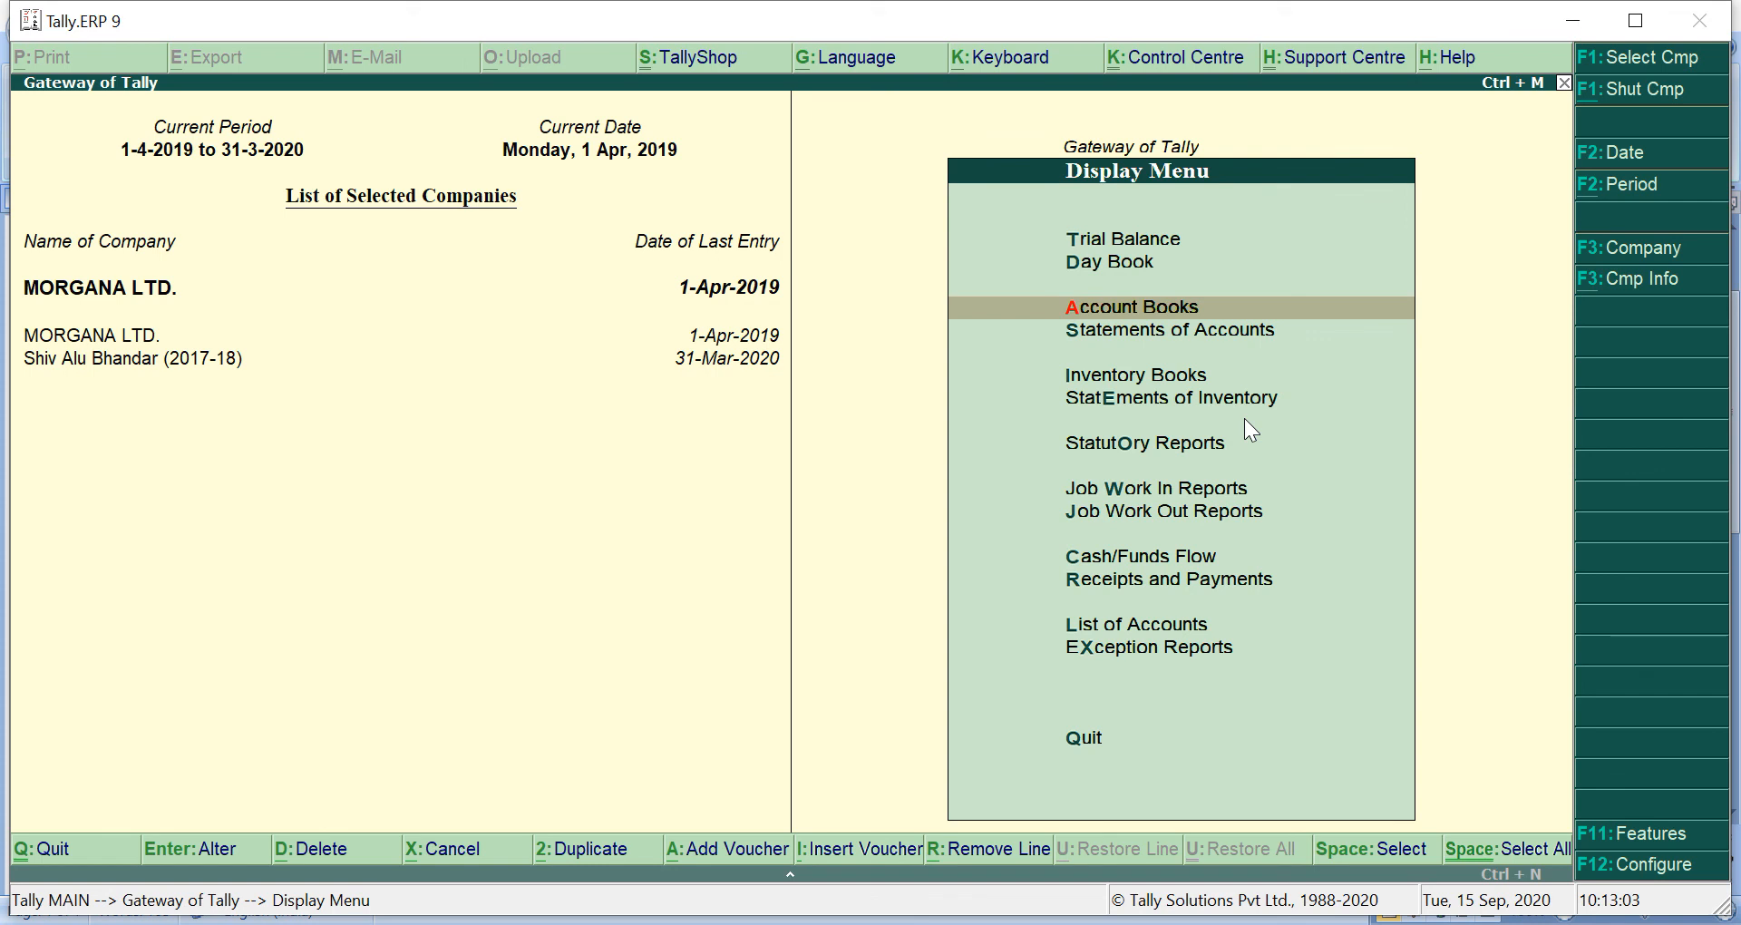
{"action": "key", "text": "Escape"}
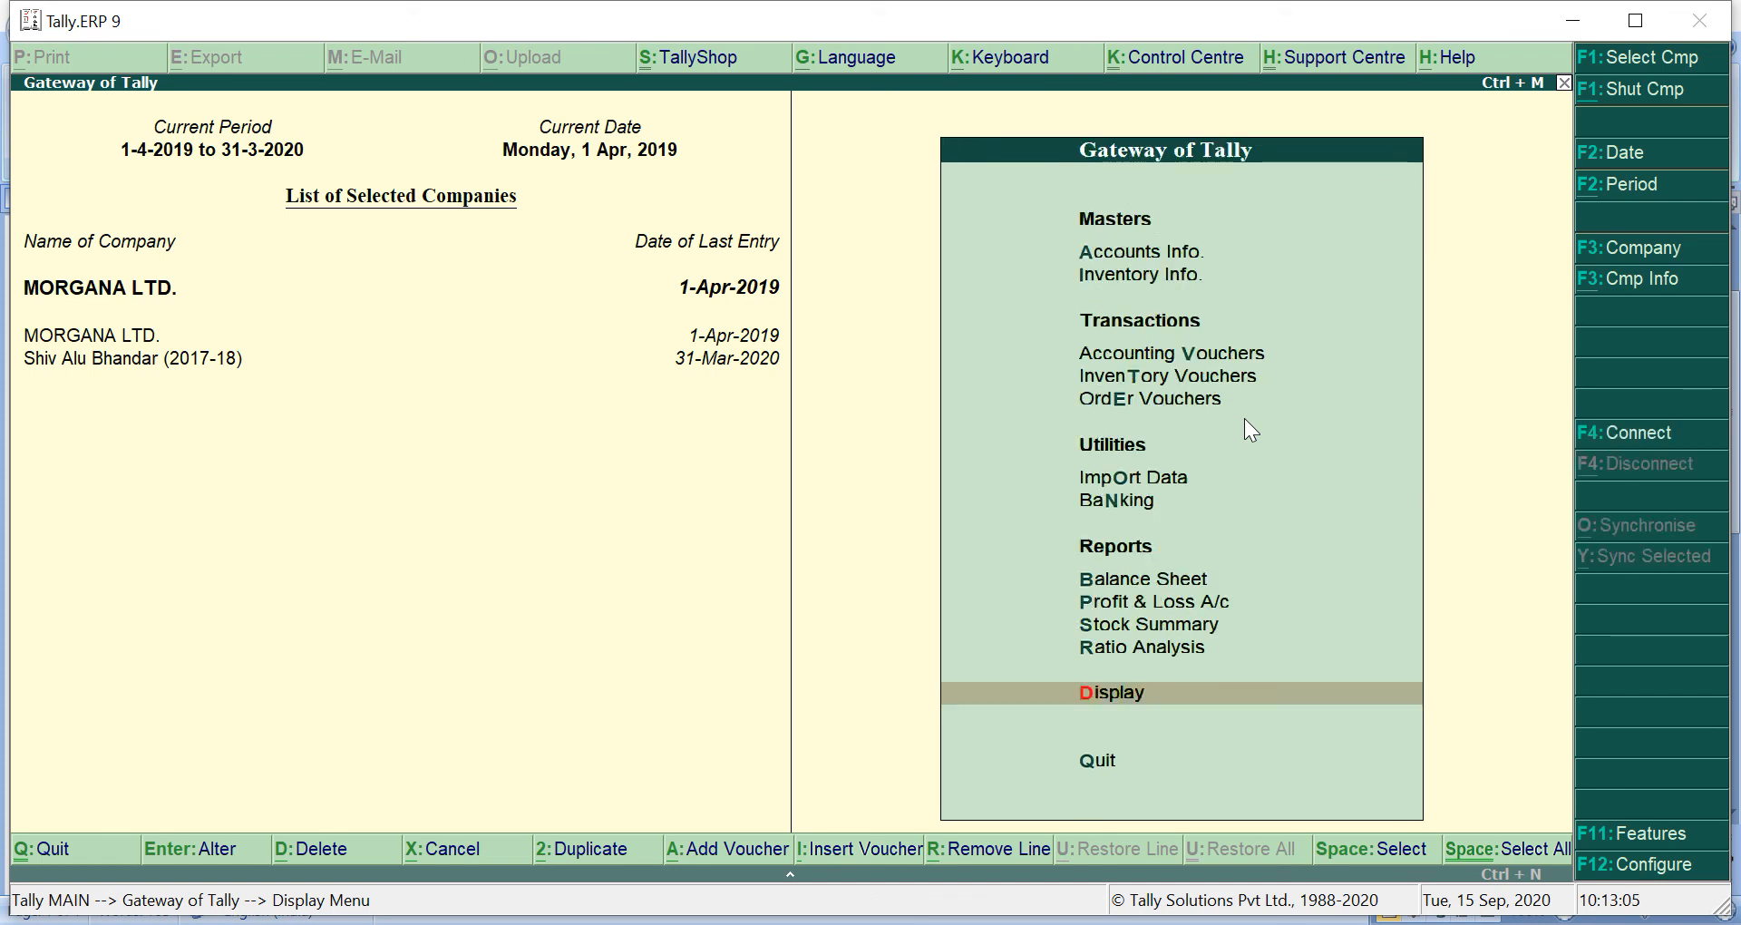
Display the Cash/Bank Summary once more from the Gateway of Tally, and return to the Gateway
{"action": "key", "text": "Return"}
{"action": "key", "text": "Down"}
{"action": "key", "text": "Down"}
{"action": "key", "text": "Down"}
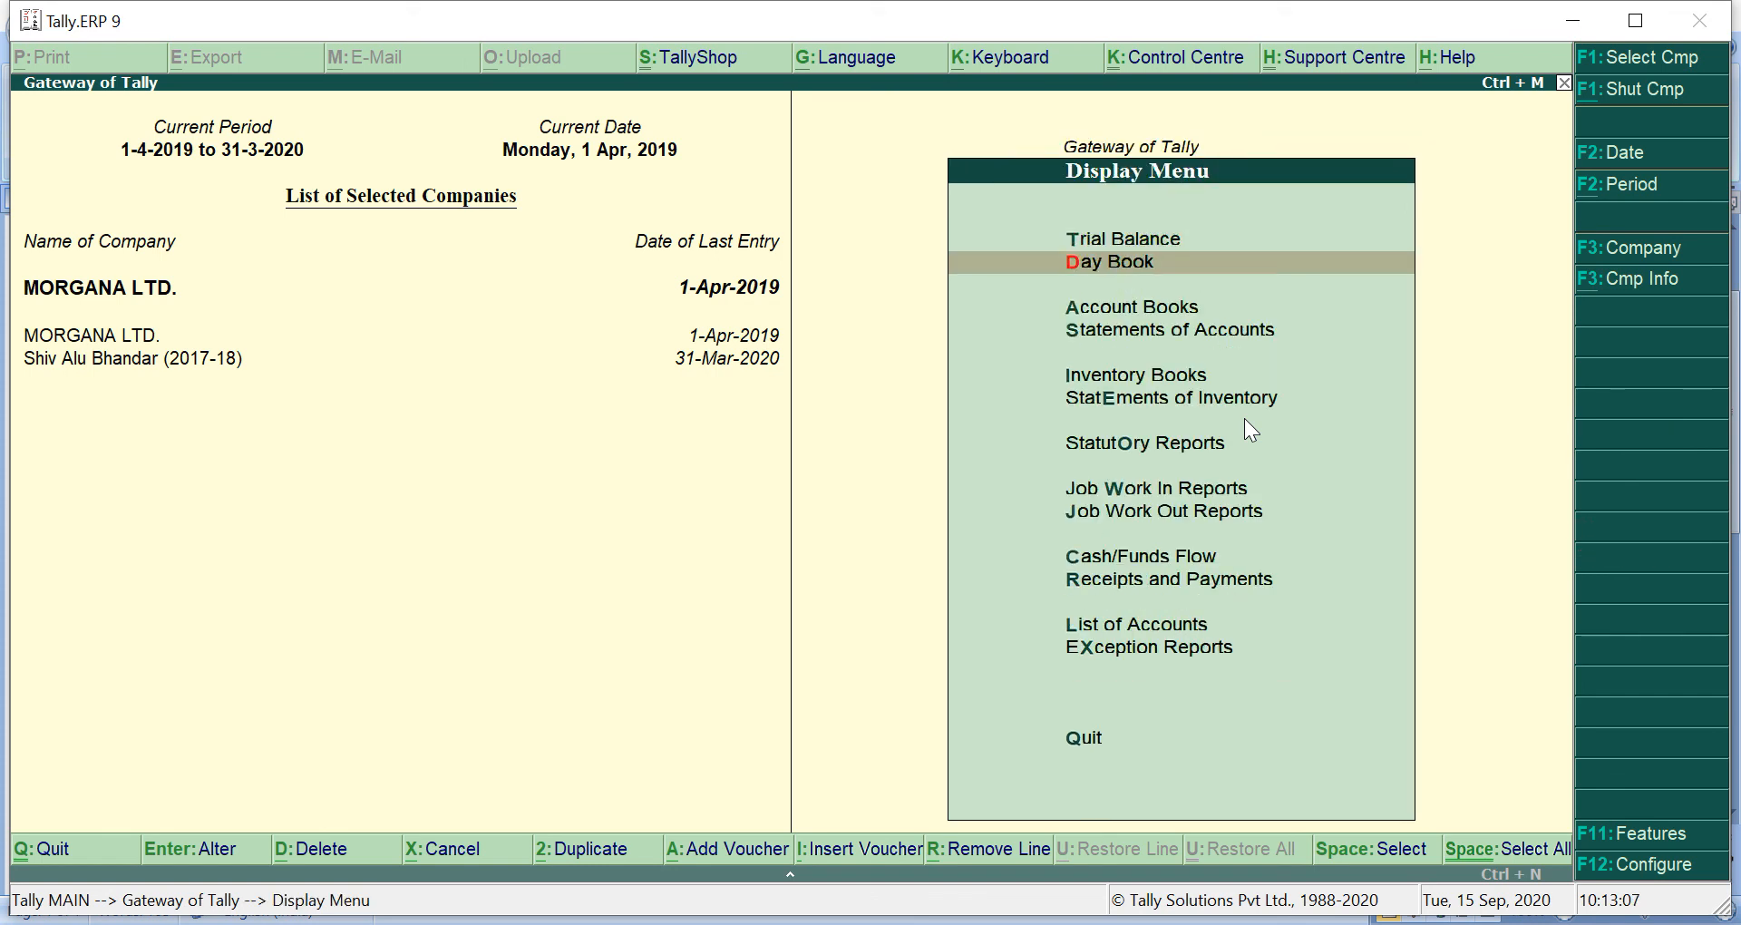
{"action": "key", "text": "Up"}
{"action": "key", "text": "Return"}
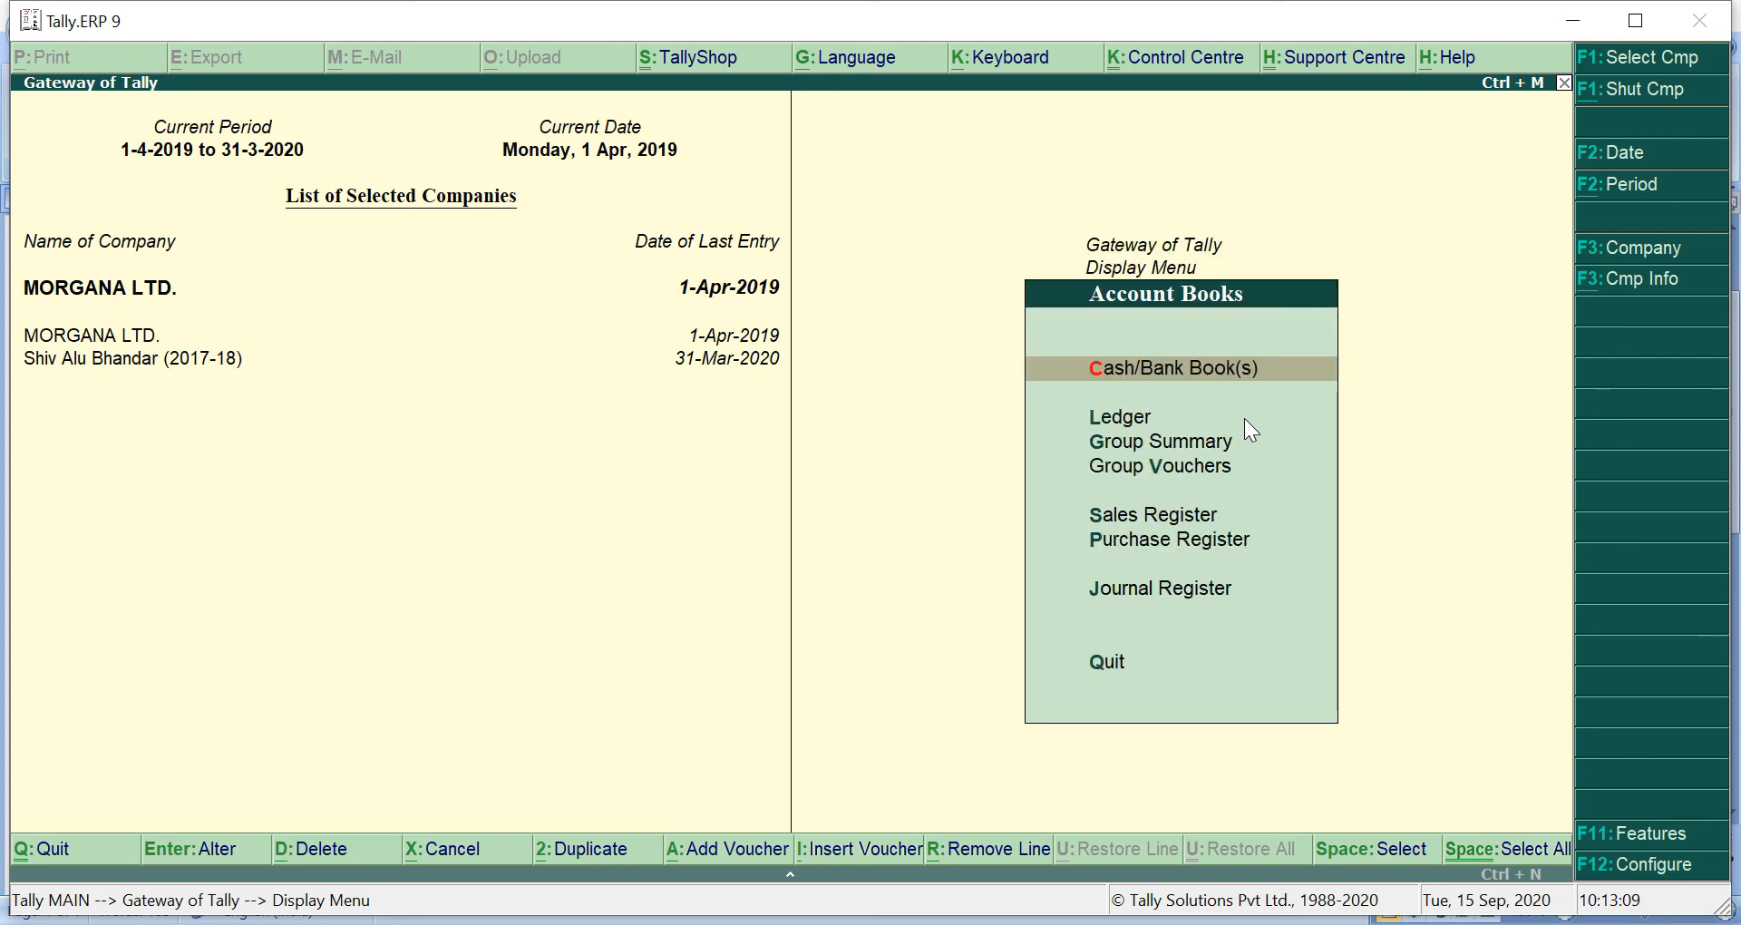
{"action": "key", "text": "Return"}
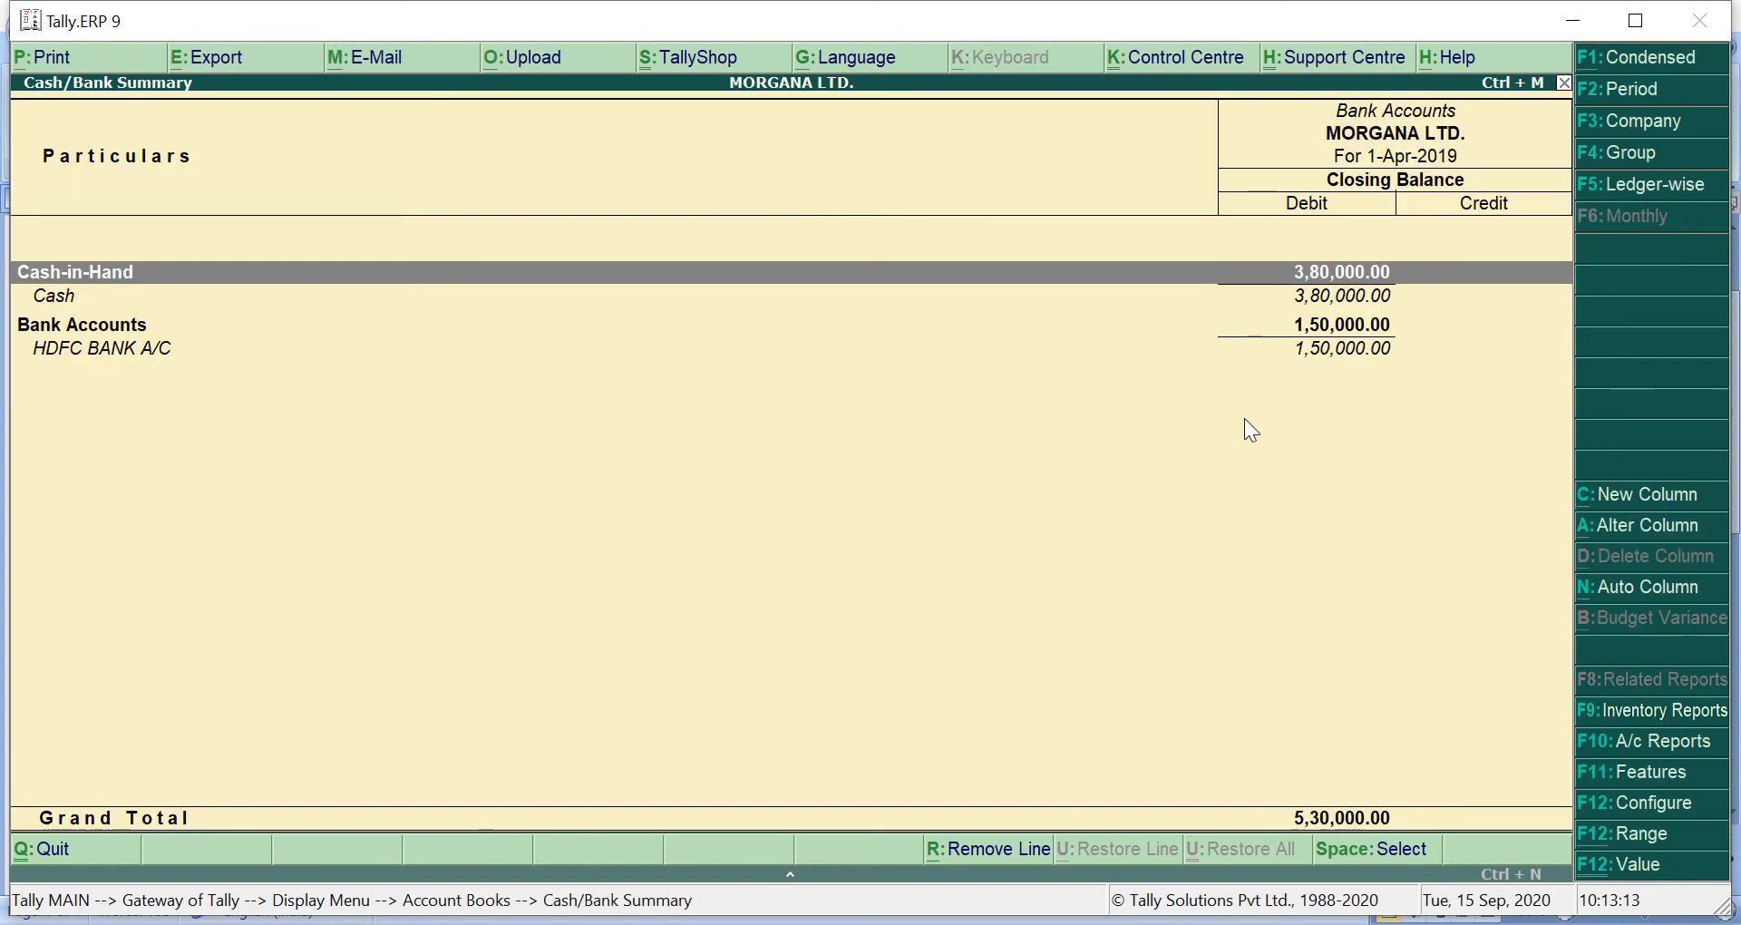
{"action": "key", "text": "Escape"}
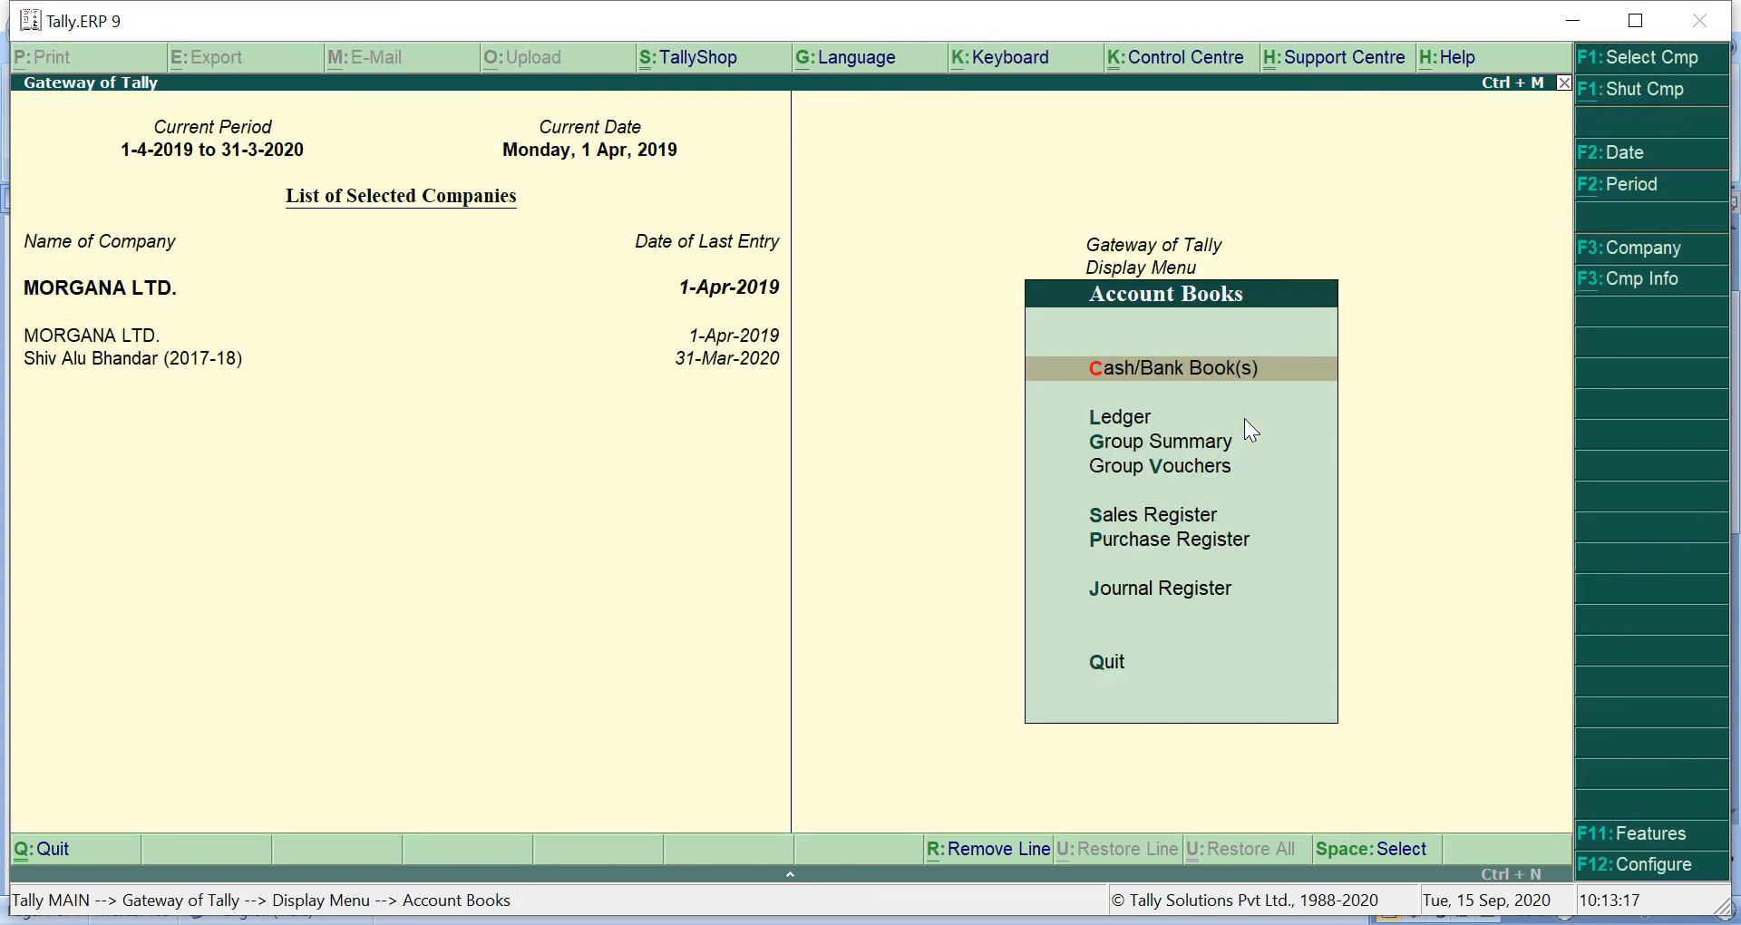
{"action": "key", "text": "Escape"}
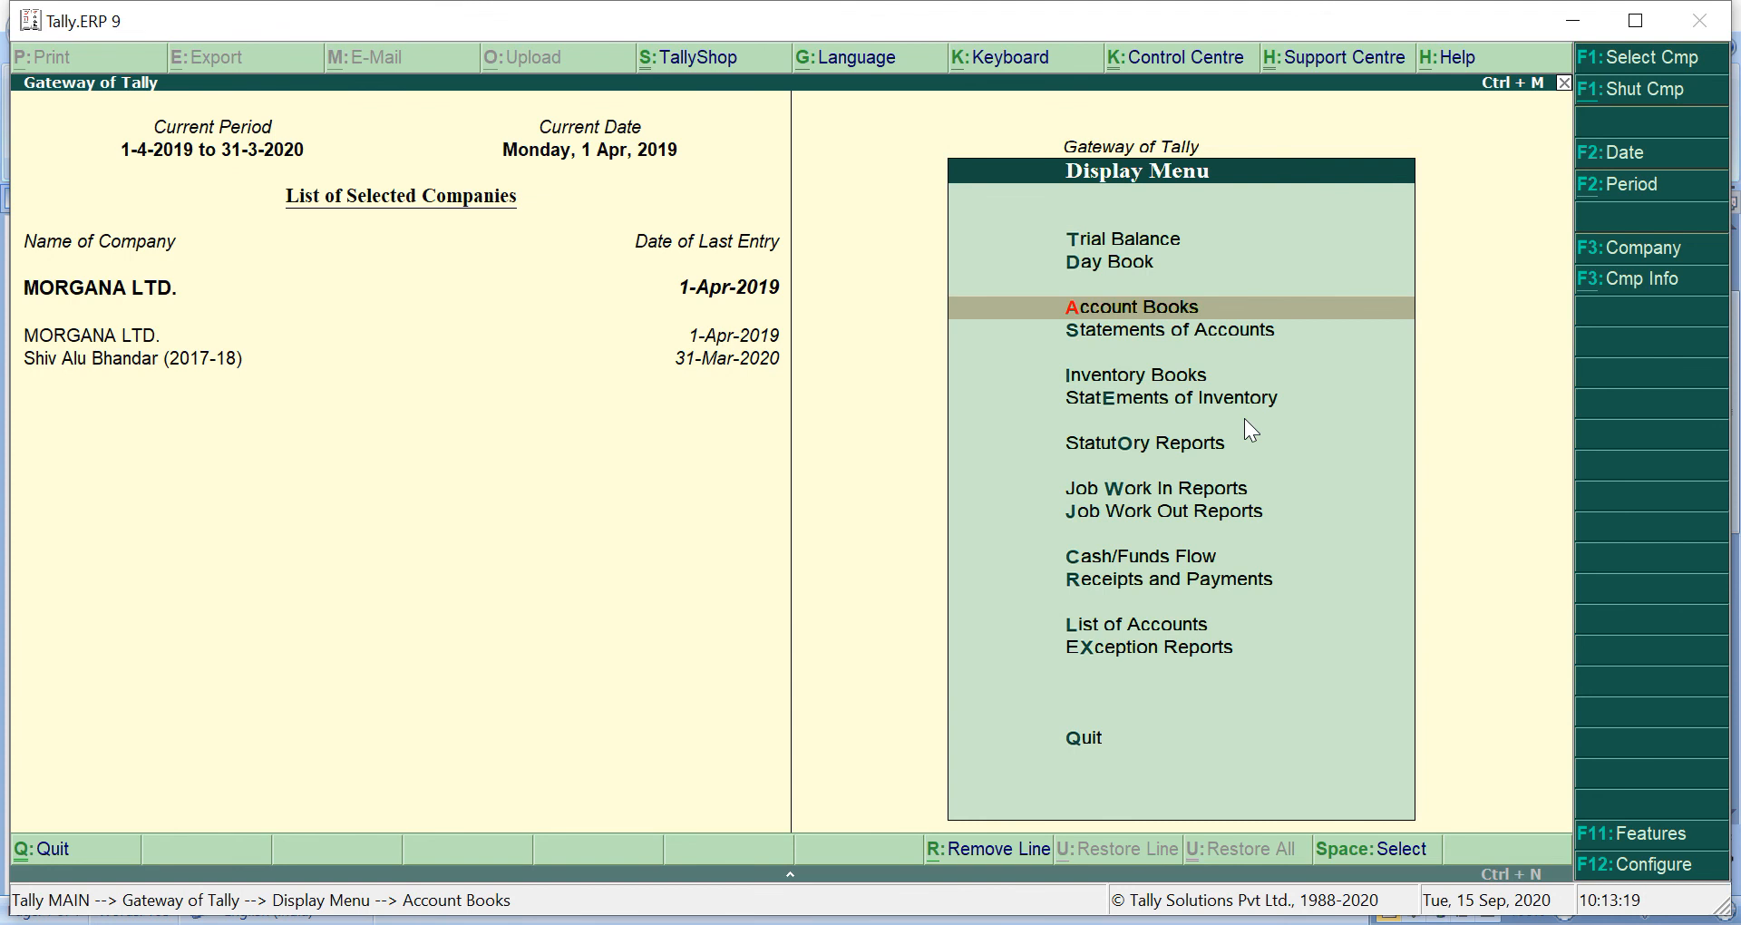
{"action": "key", "text": "Escape"}
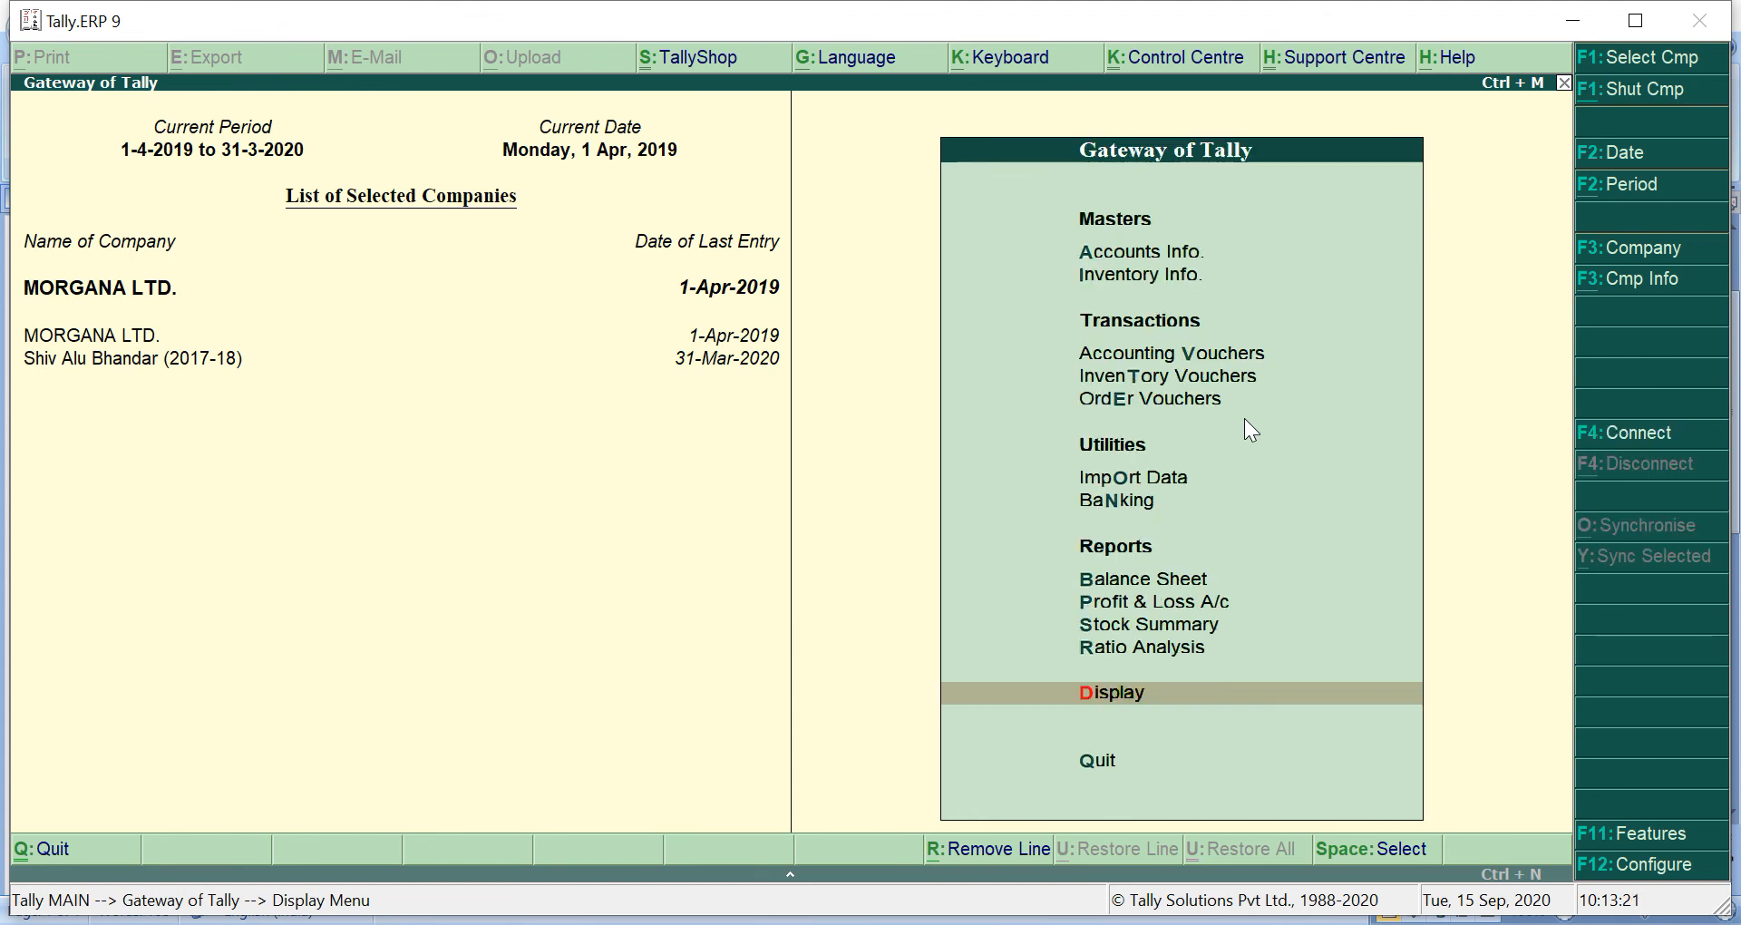
Display the Profit & Loss A/c of MORGANA LTD. in detailed format, and return to the Gateway of Tally
{"action": "key", "text": "Down"}
{"action": "key", "text": "Down"}
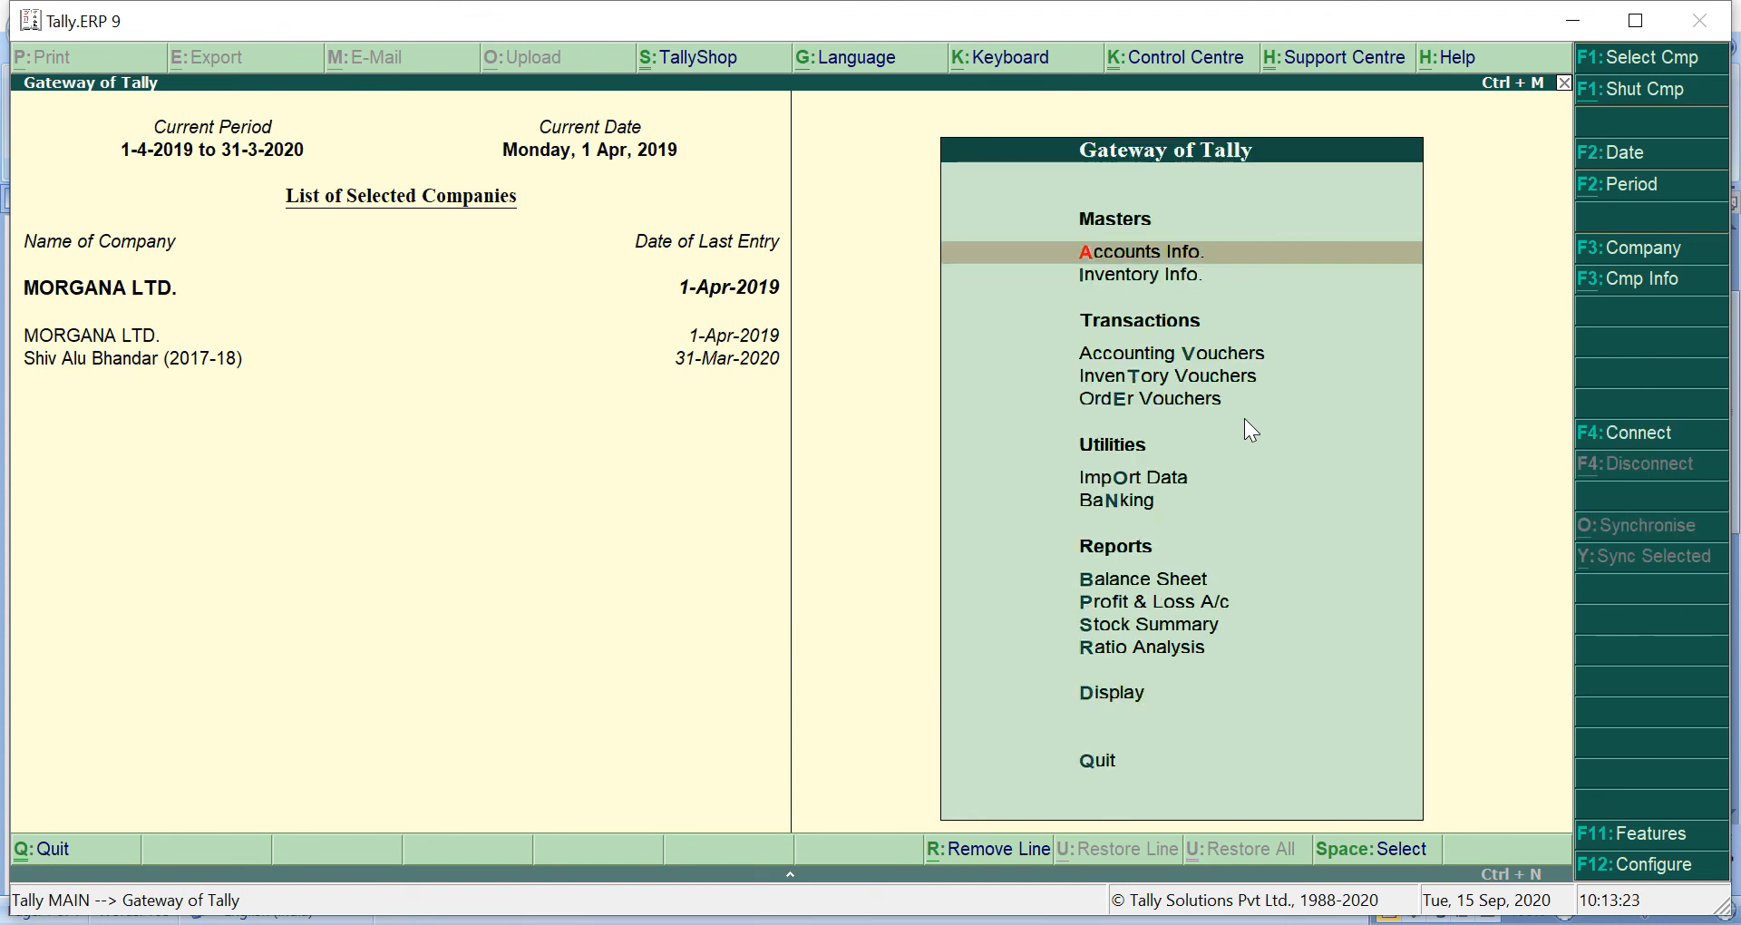
{"action": "key", "text": "p"}
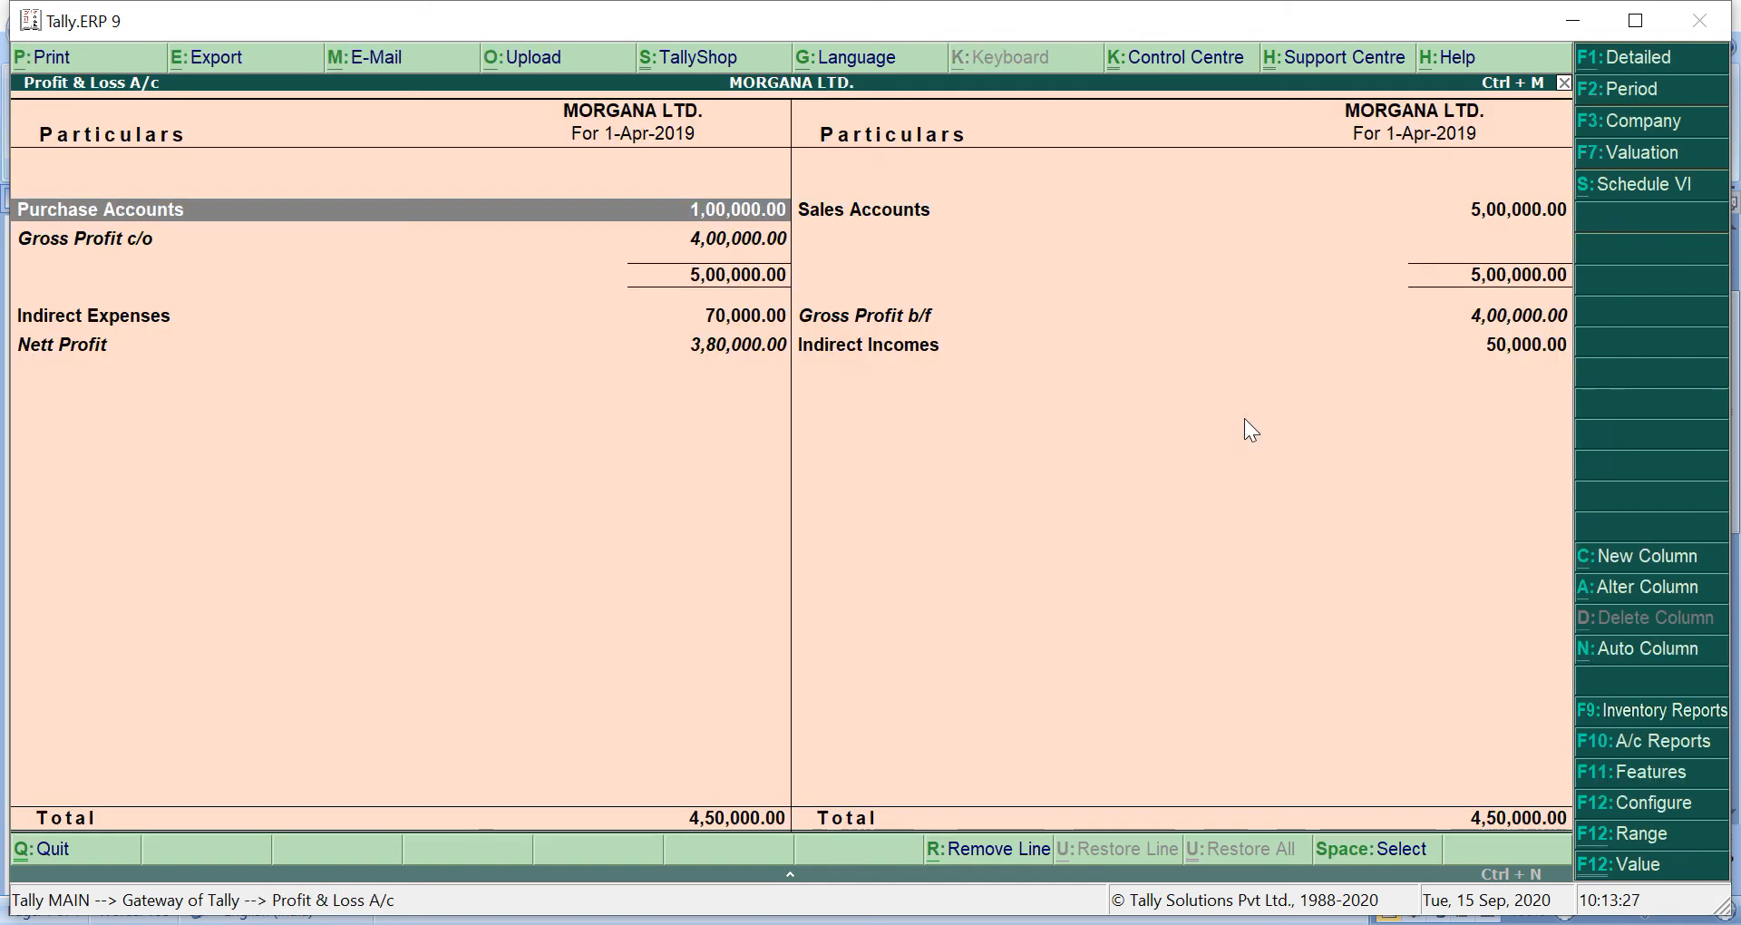
{"action": "left_click", "coordinate": [1647, 58]}
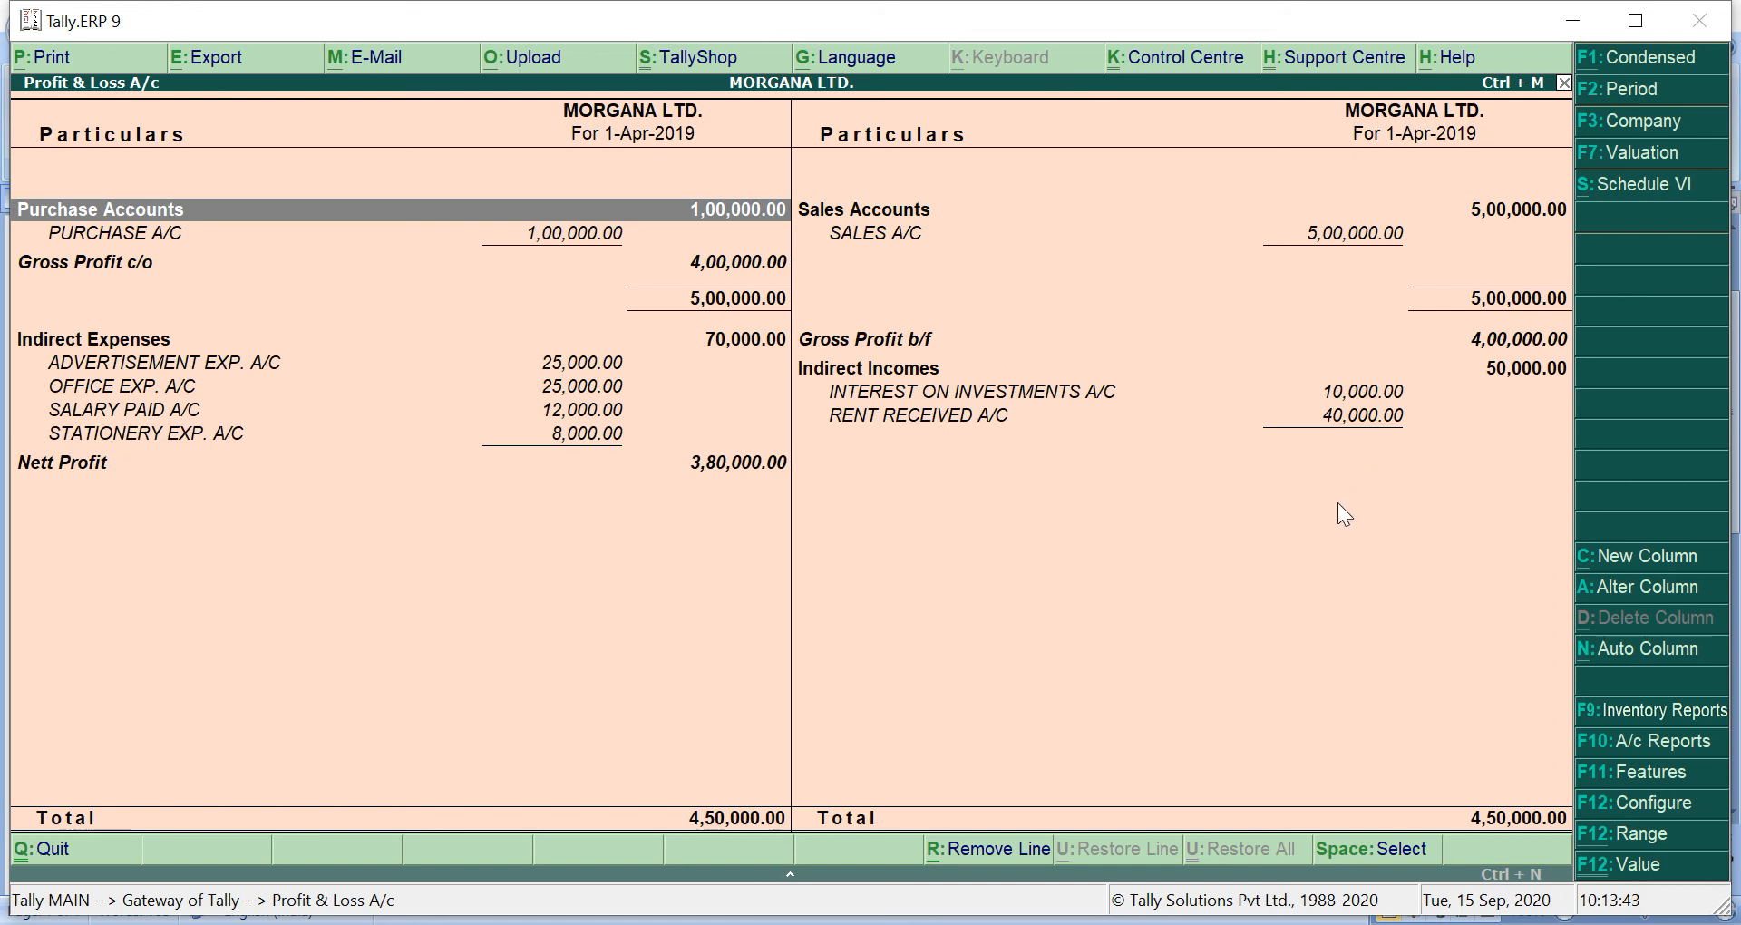
{"action": "key", "text": "Escape"}
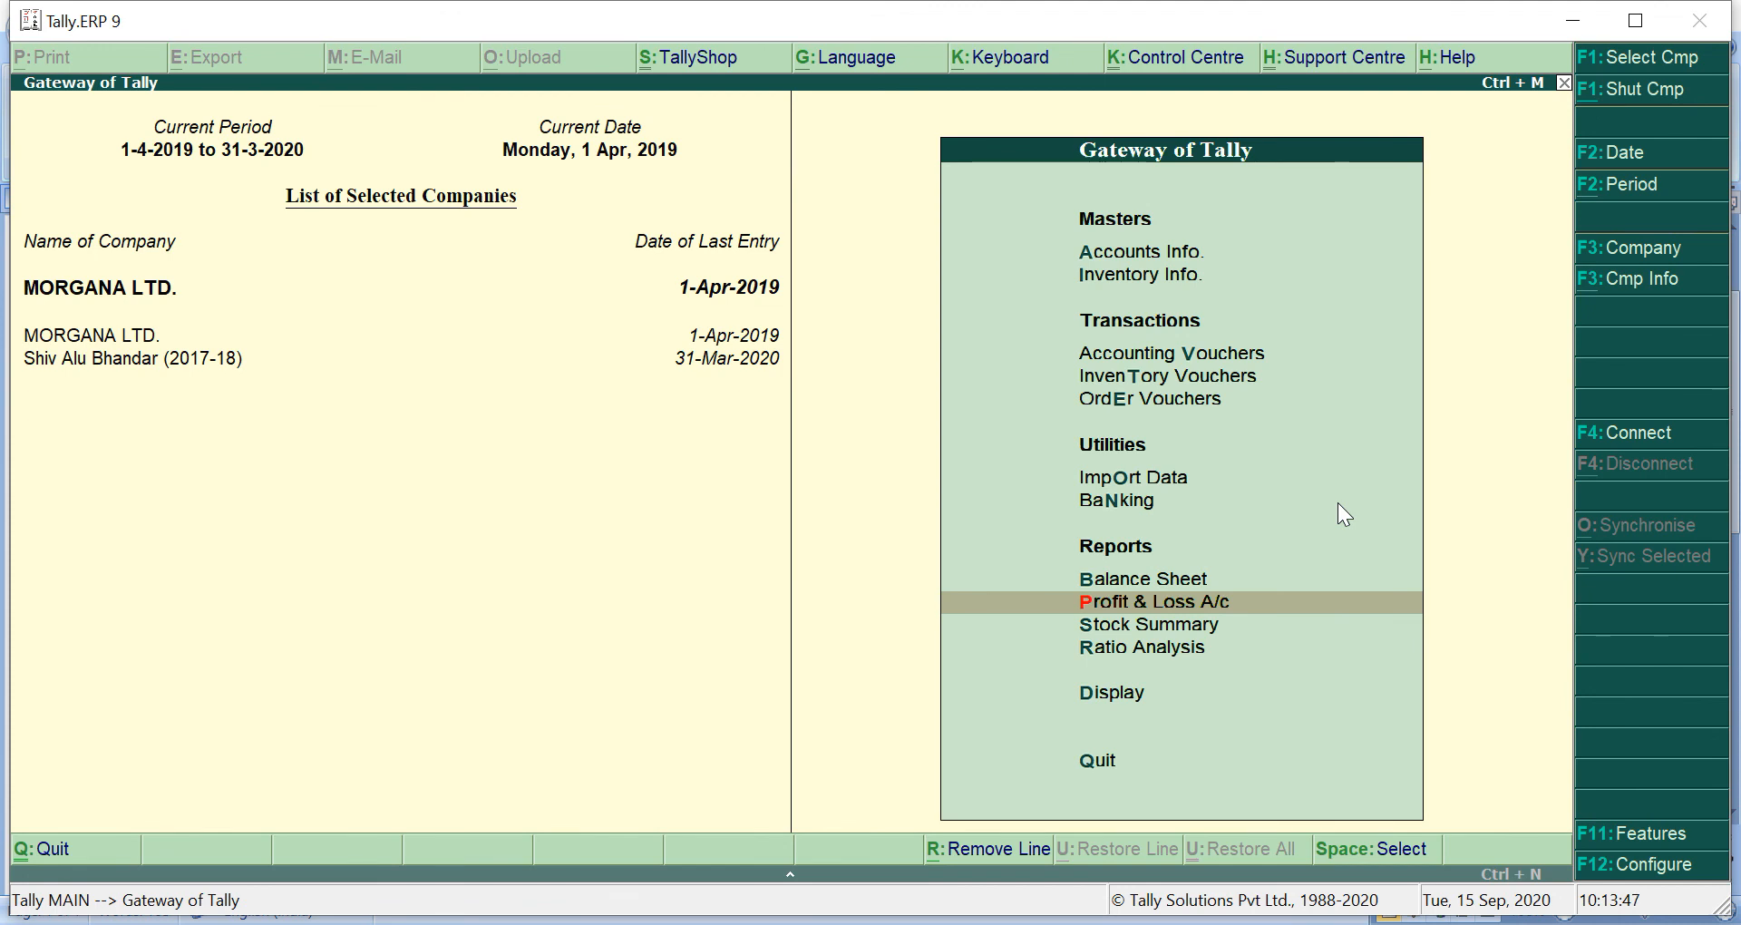
Display the Balance Sheet of MORGANA LTD. in detailed format, close it, and switch to the Word exercise document
{"action": "key", "text": "Up"}
{"action": "key", "text": "Return"}
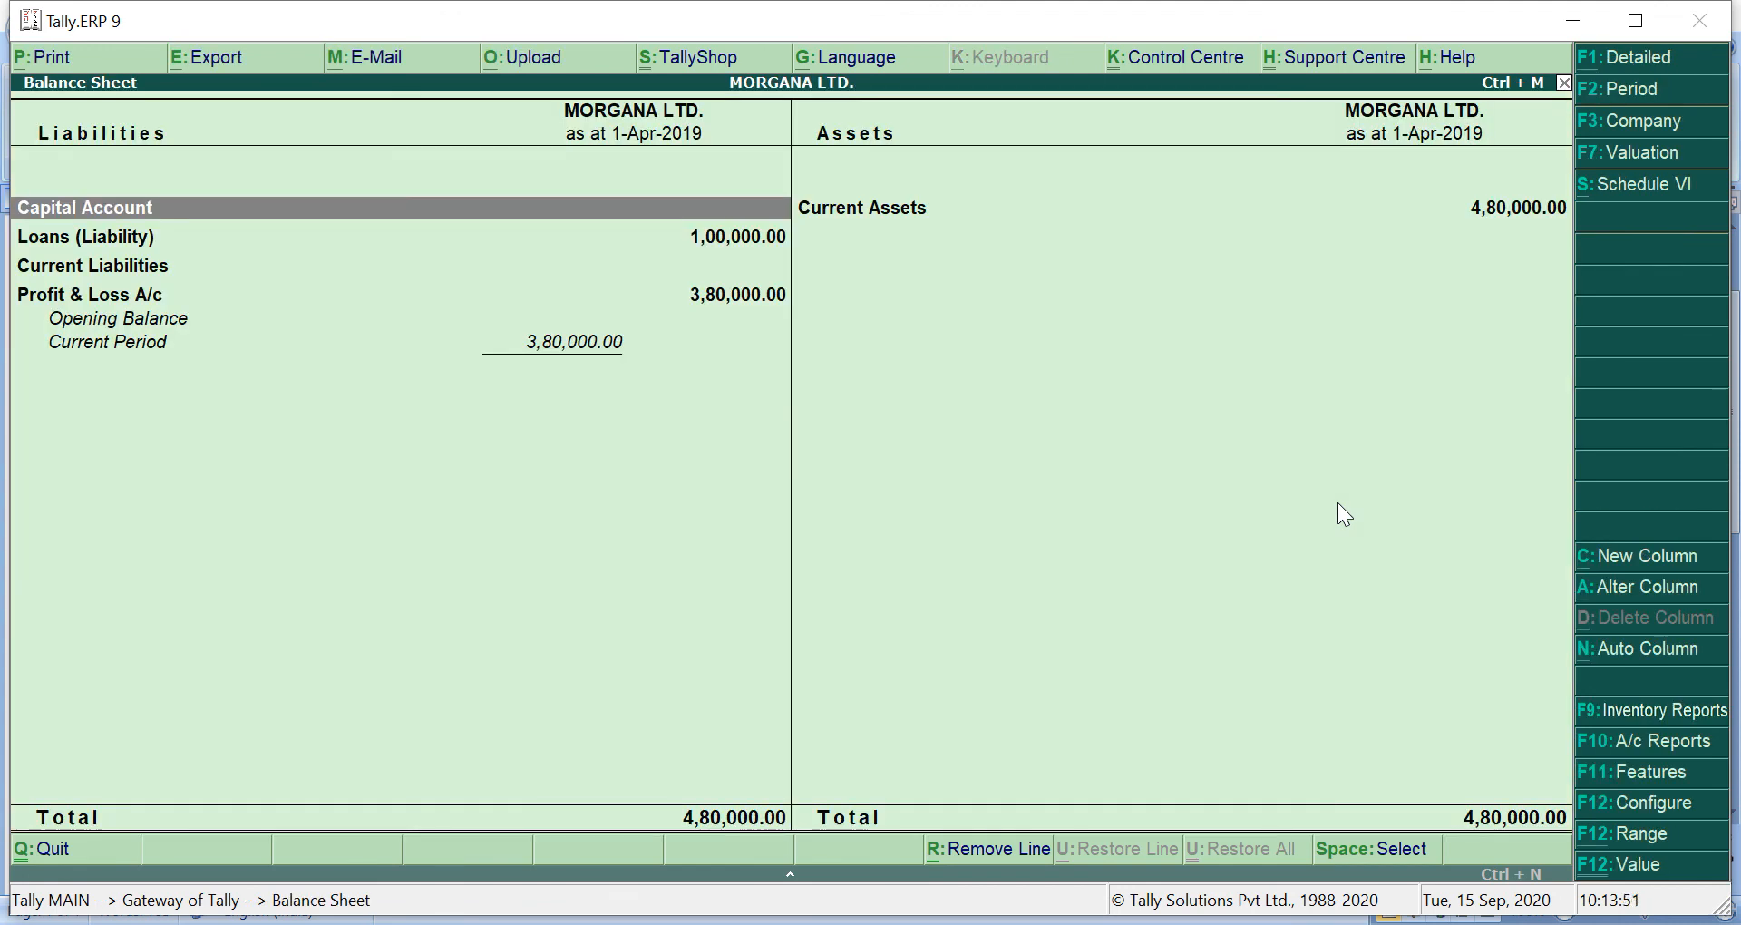
{"action": "left_click", "coordinate": [1676, 57]}
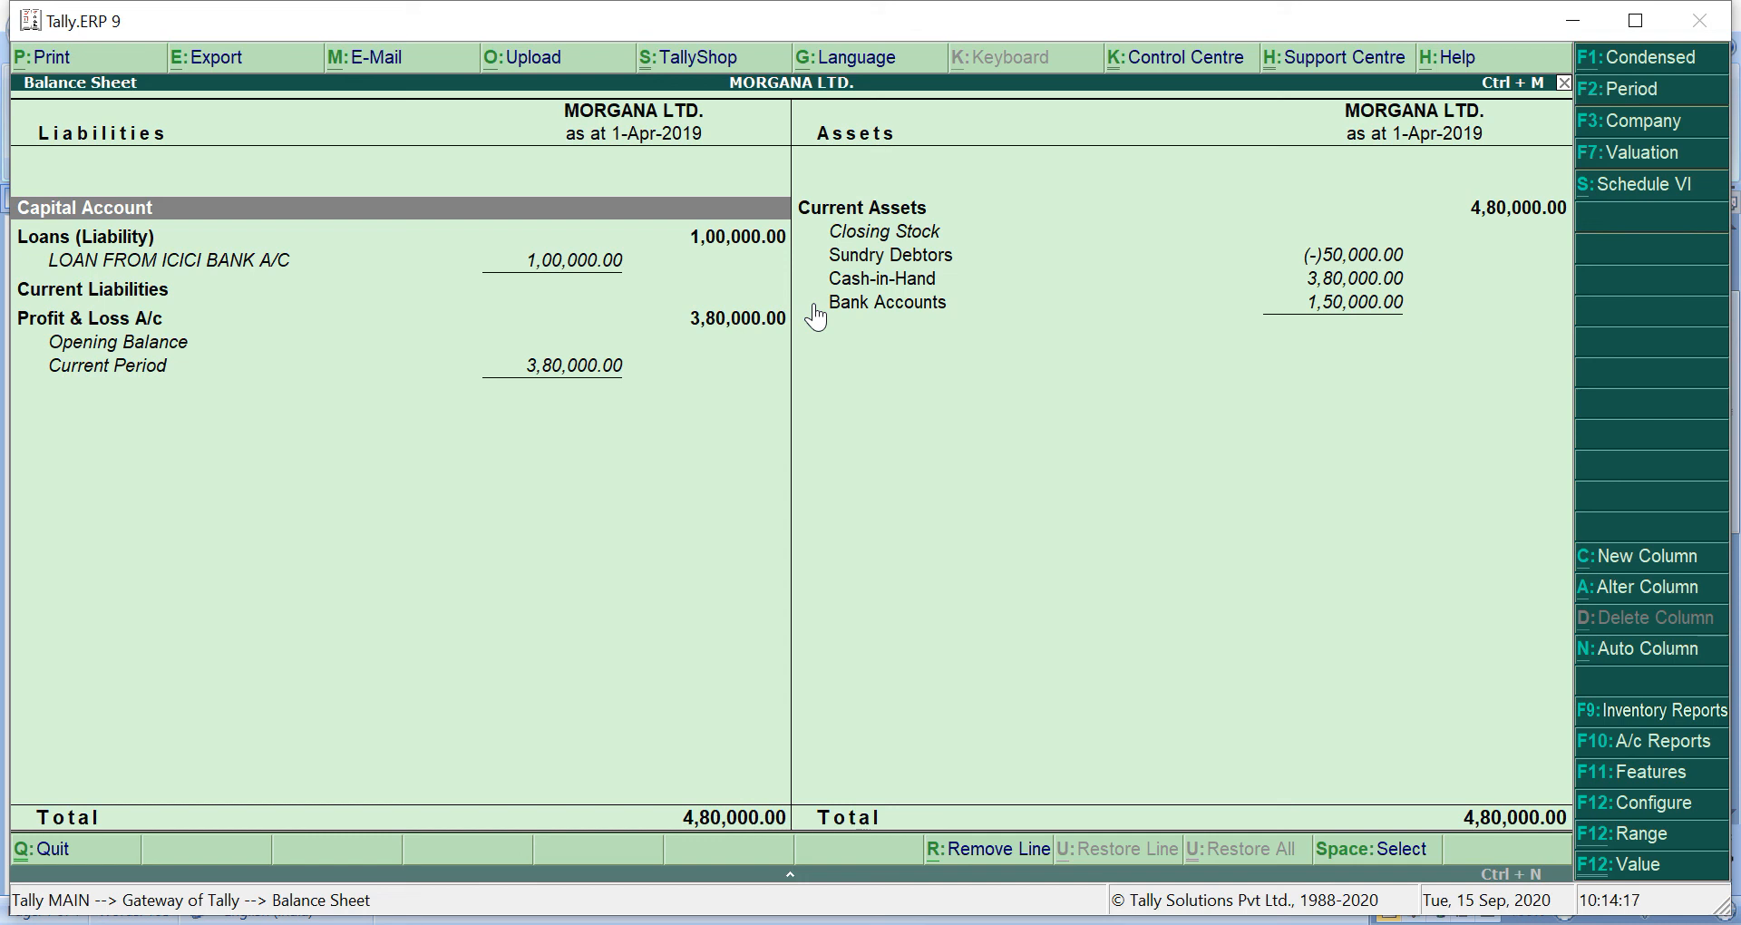
{"action": "key", "text": "Escape"}
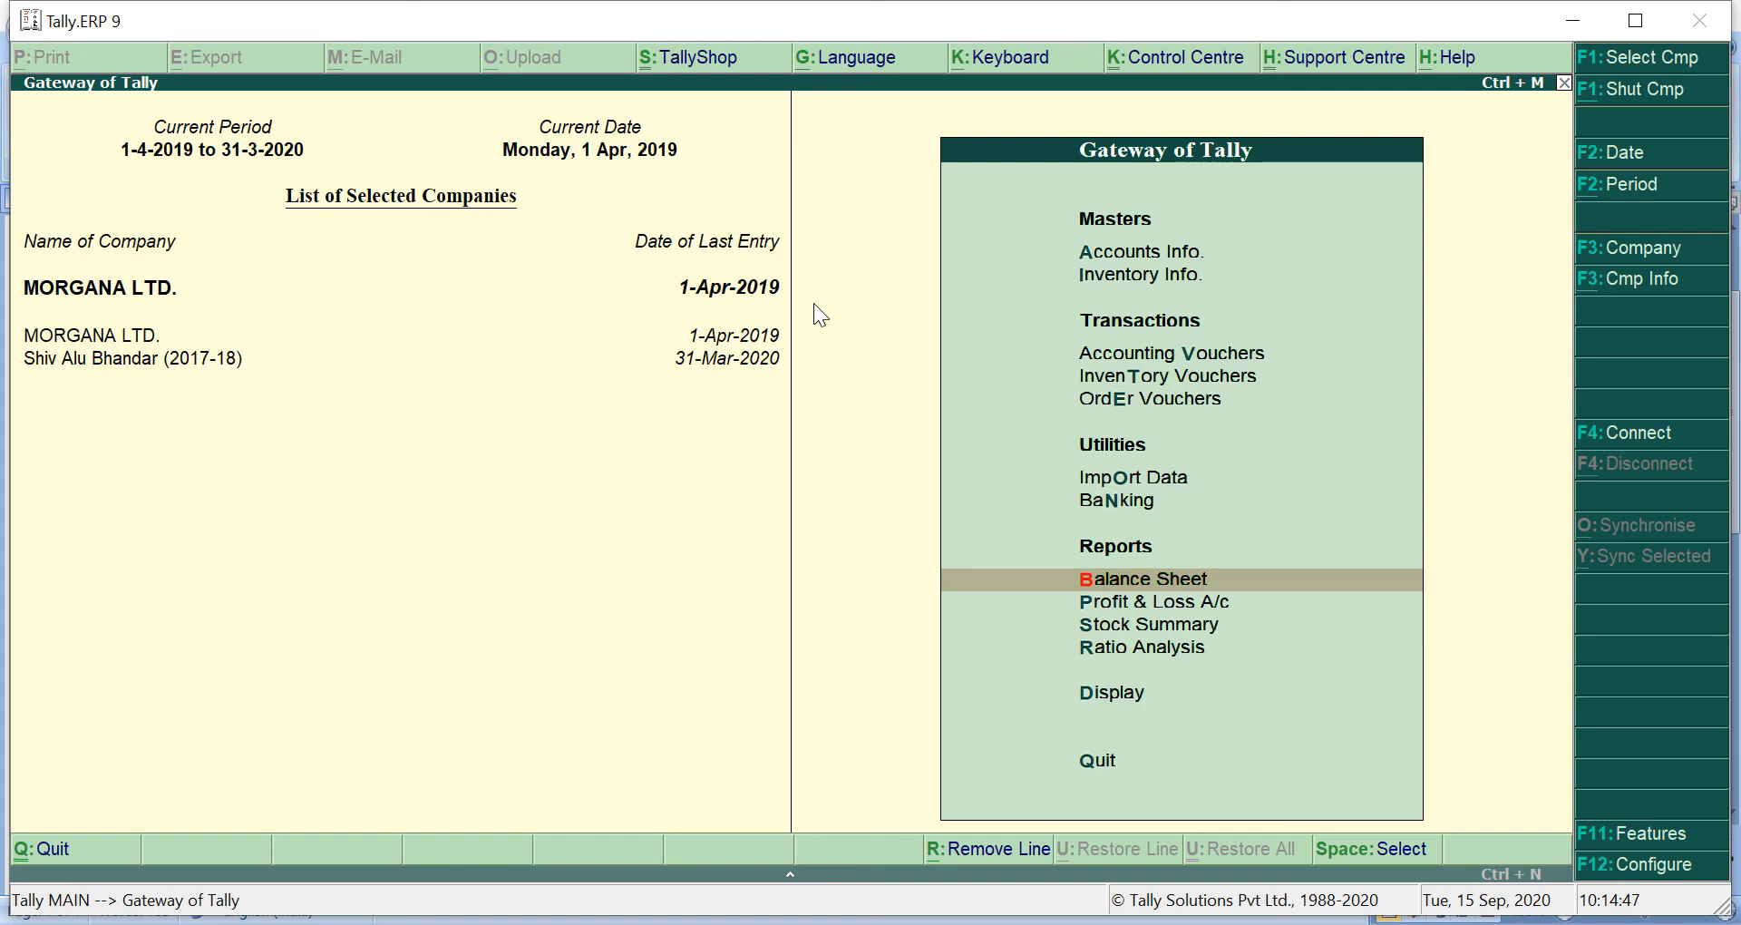
{"action": "key", "text": "alt+Tab"}
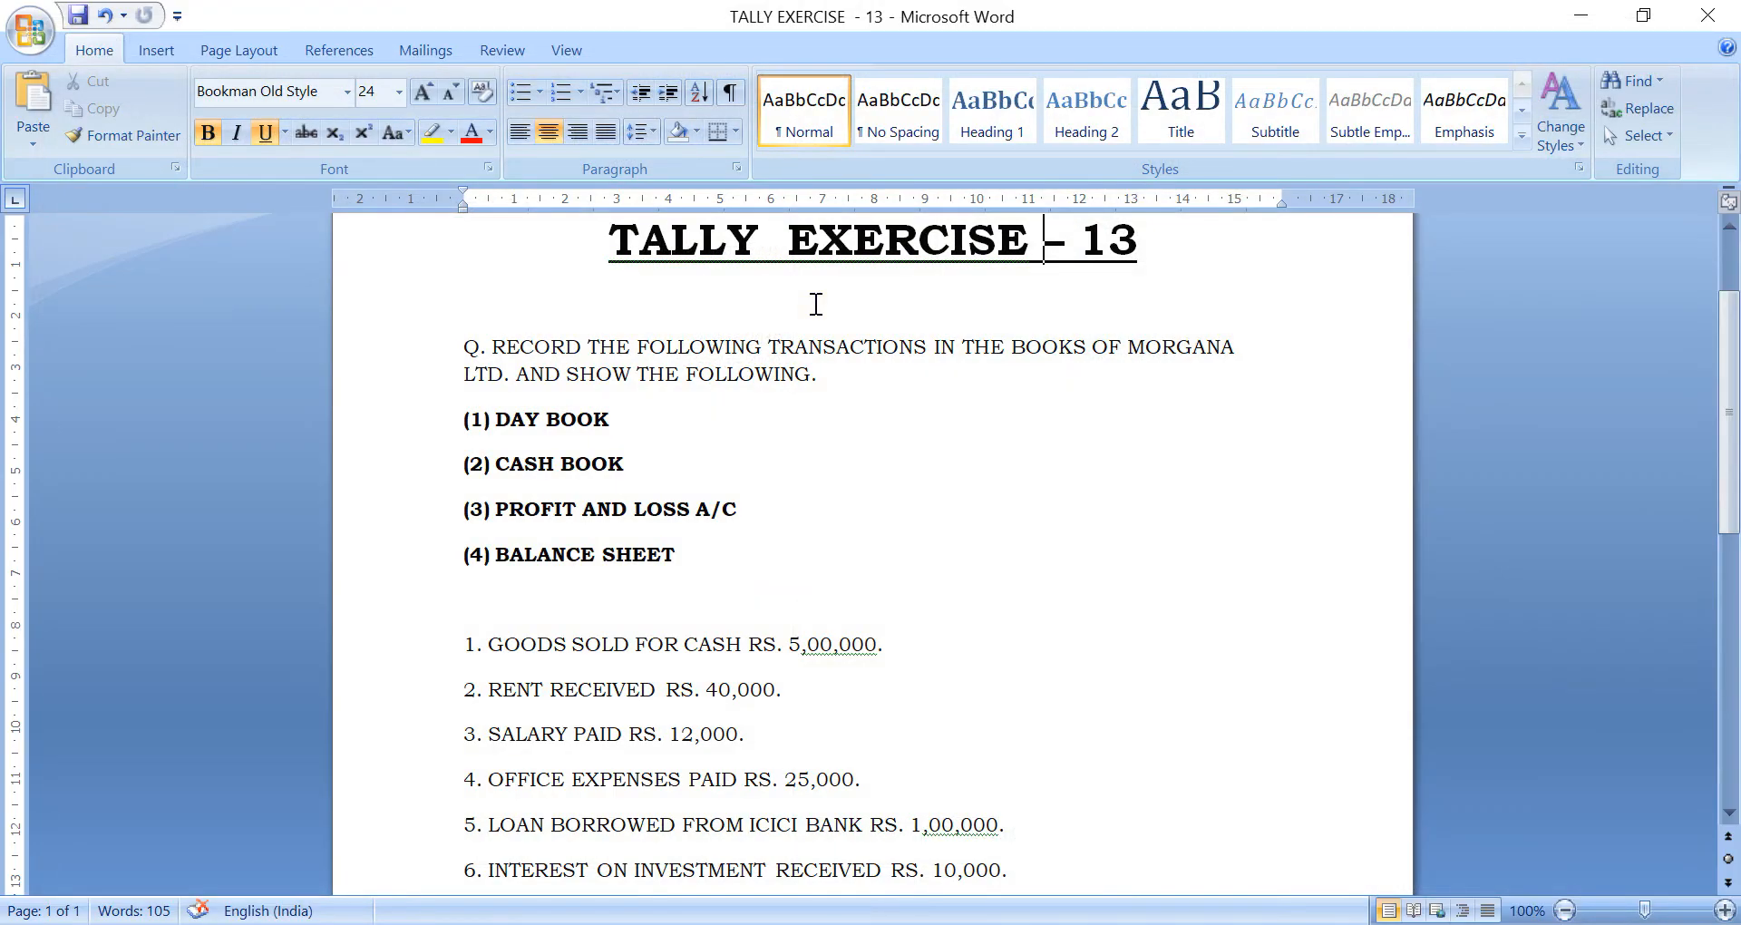